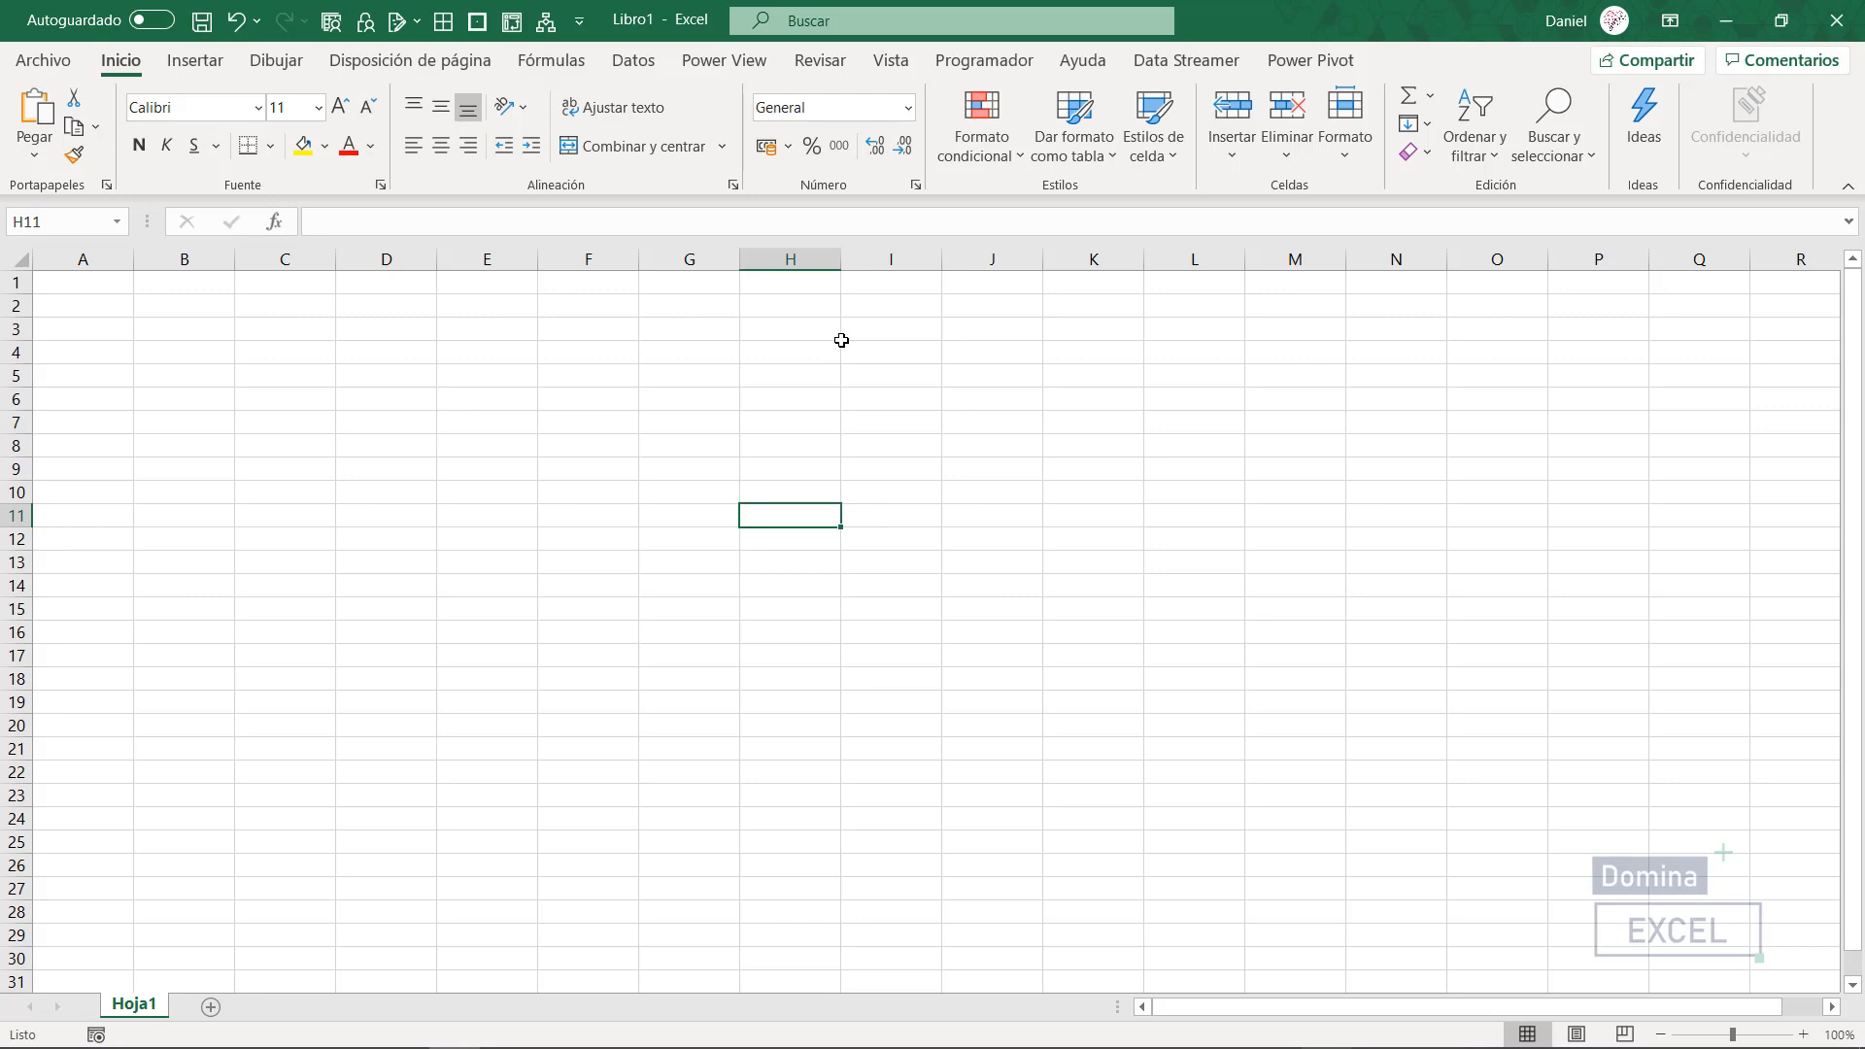
Step: Import the workbook 26.1Importar desde Excel from the 26.Power Query folder and open its REPORTE_VENTAS table for transformation
click(651, 62)
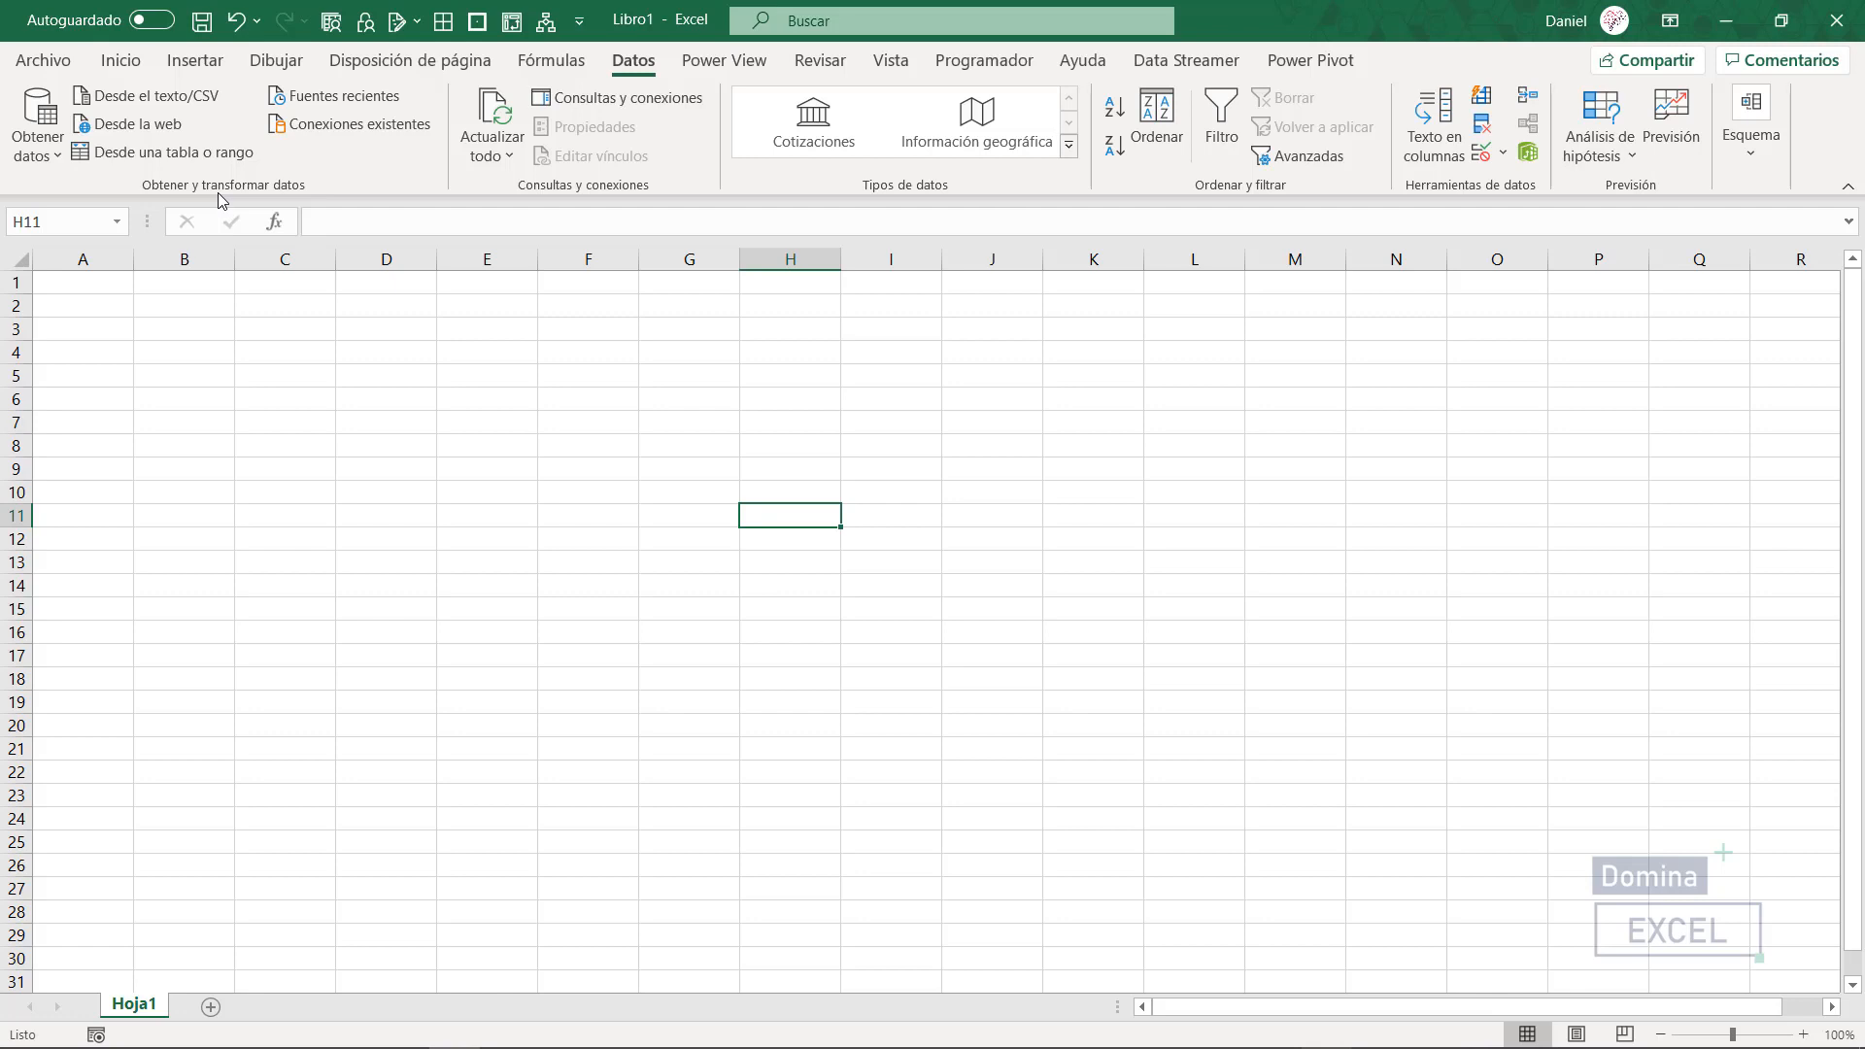
click(47, 158)
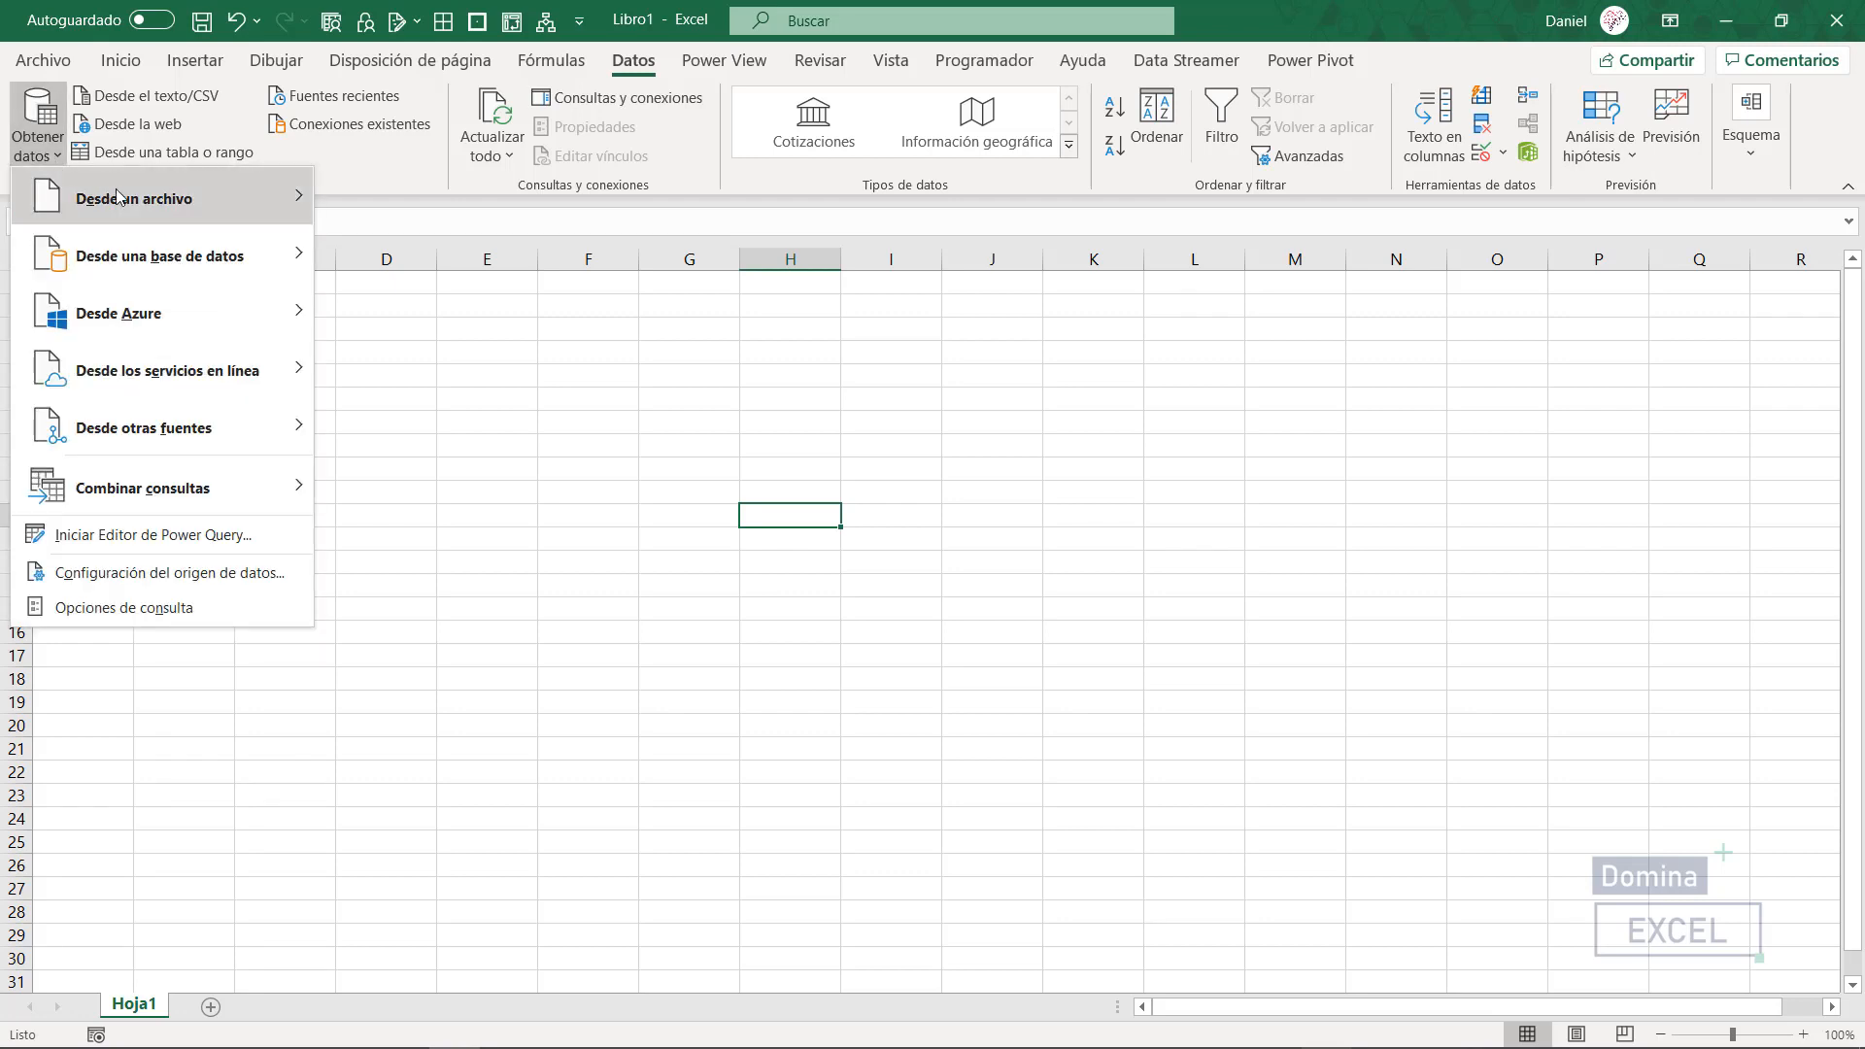
mouse_move(121, 196)
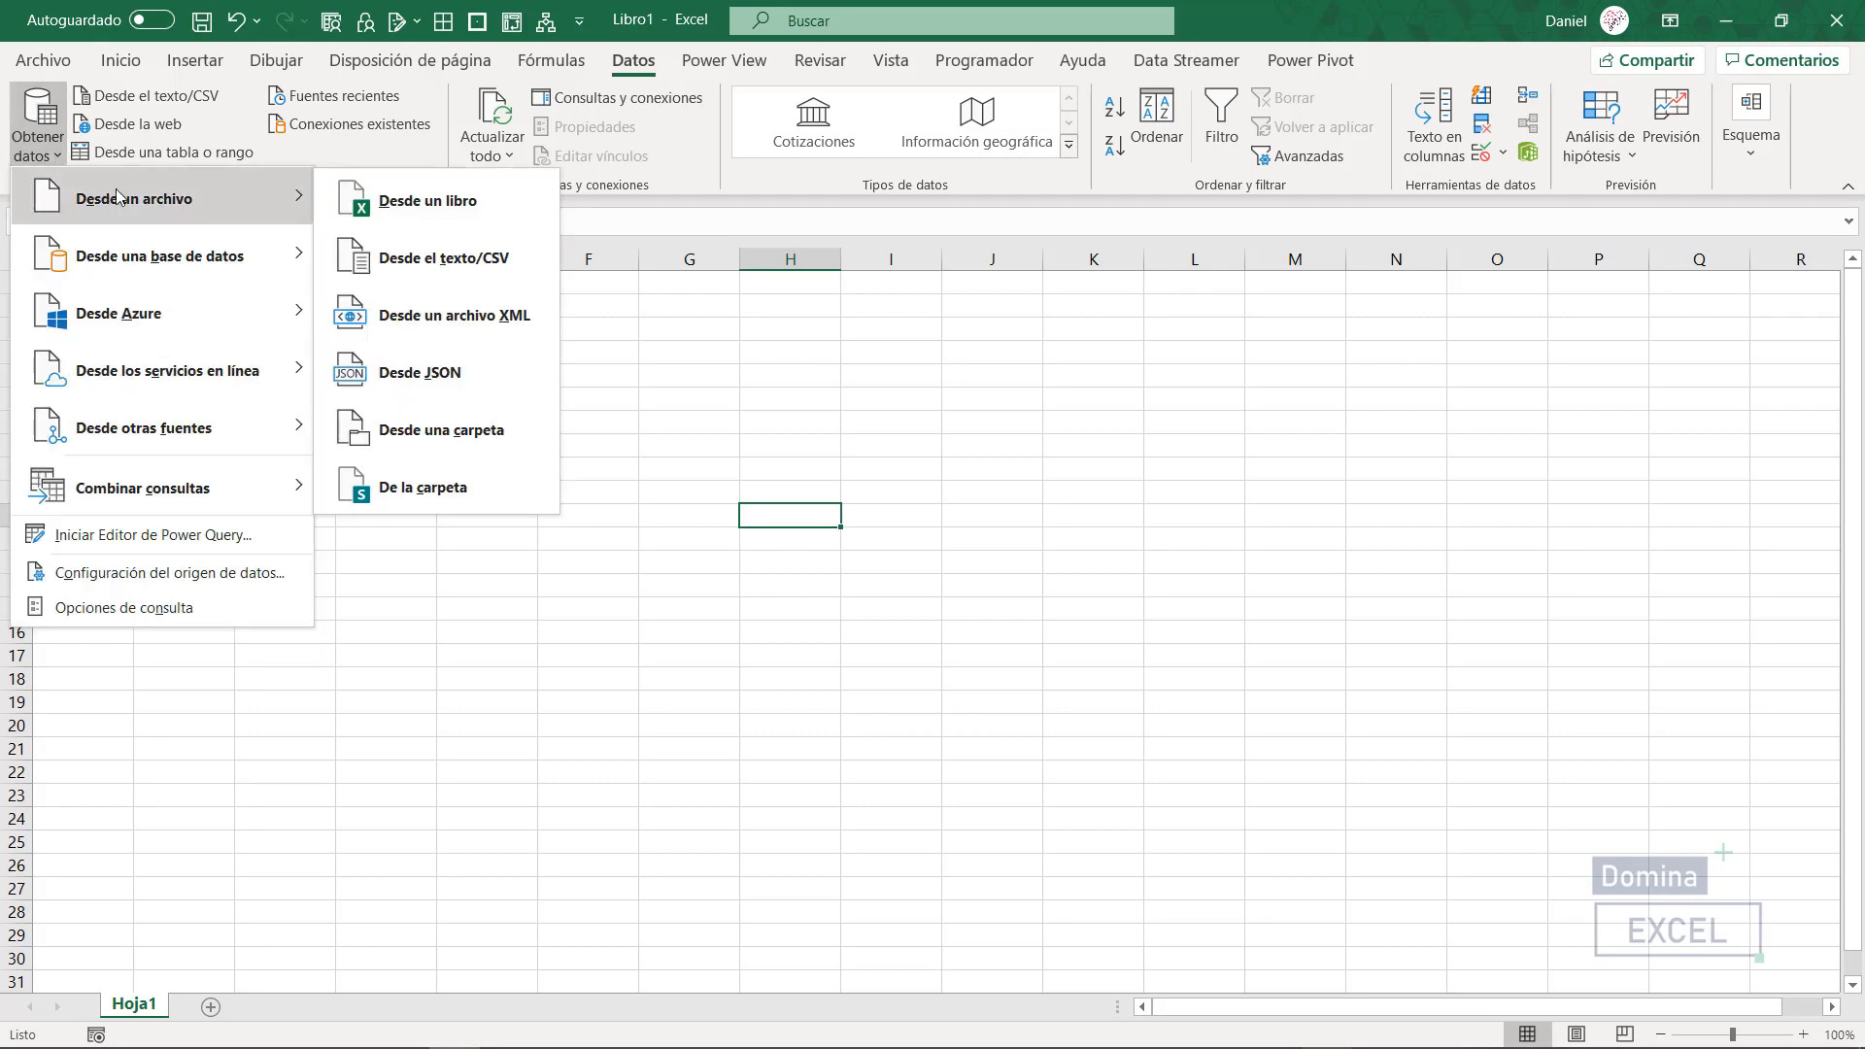
click(424, 204)
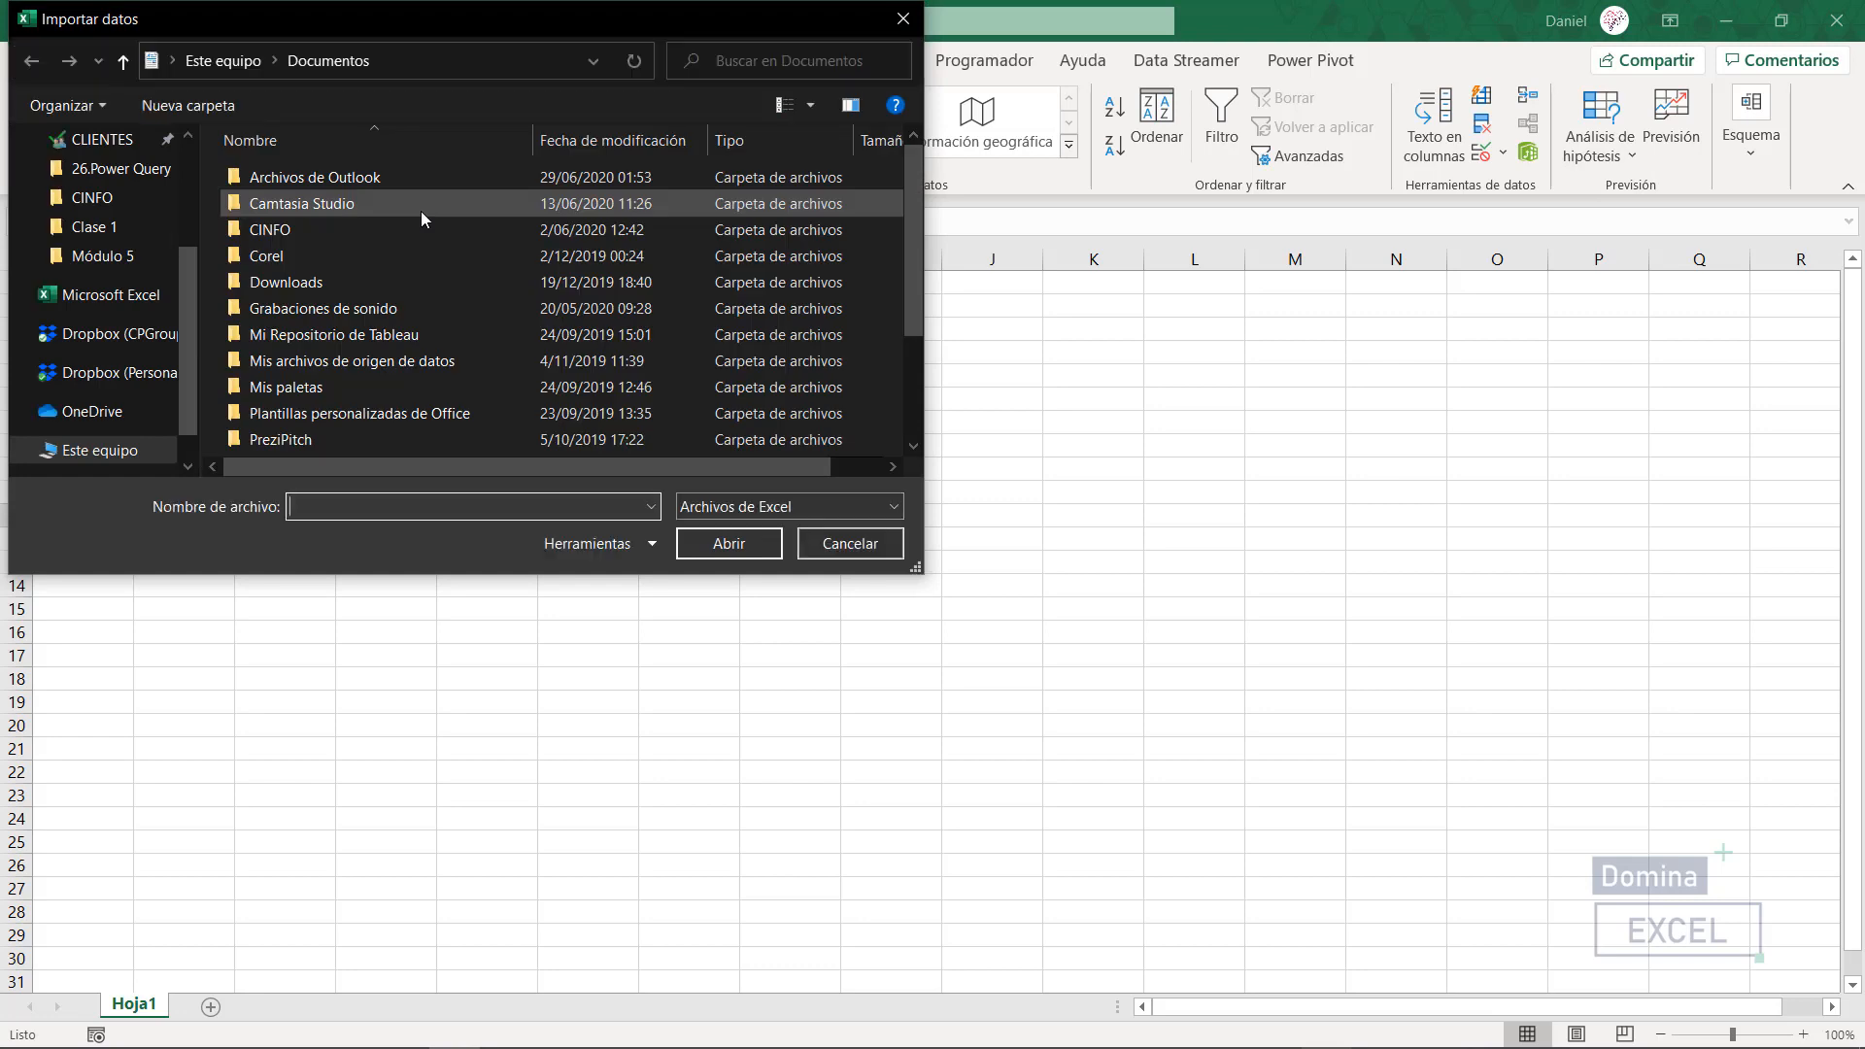
click(151, 171)
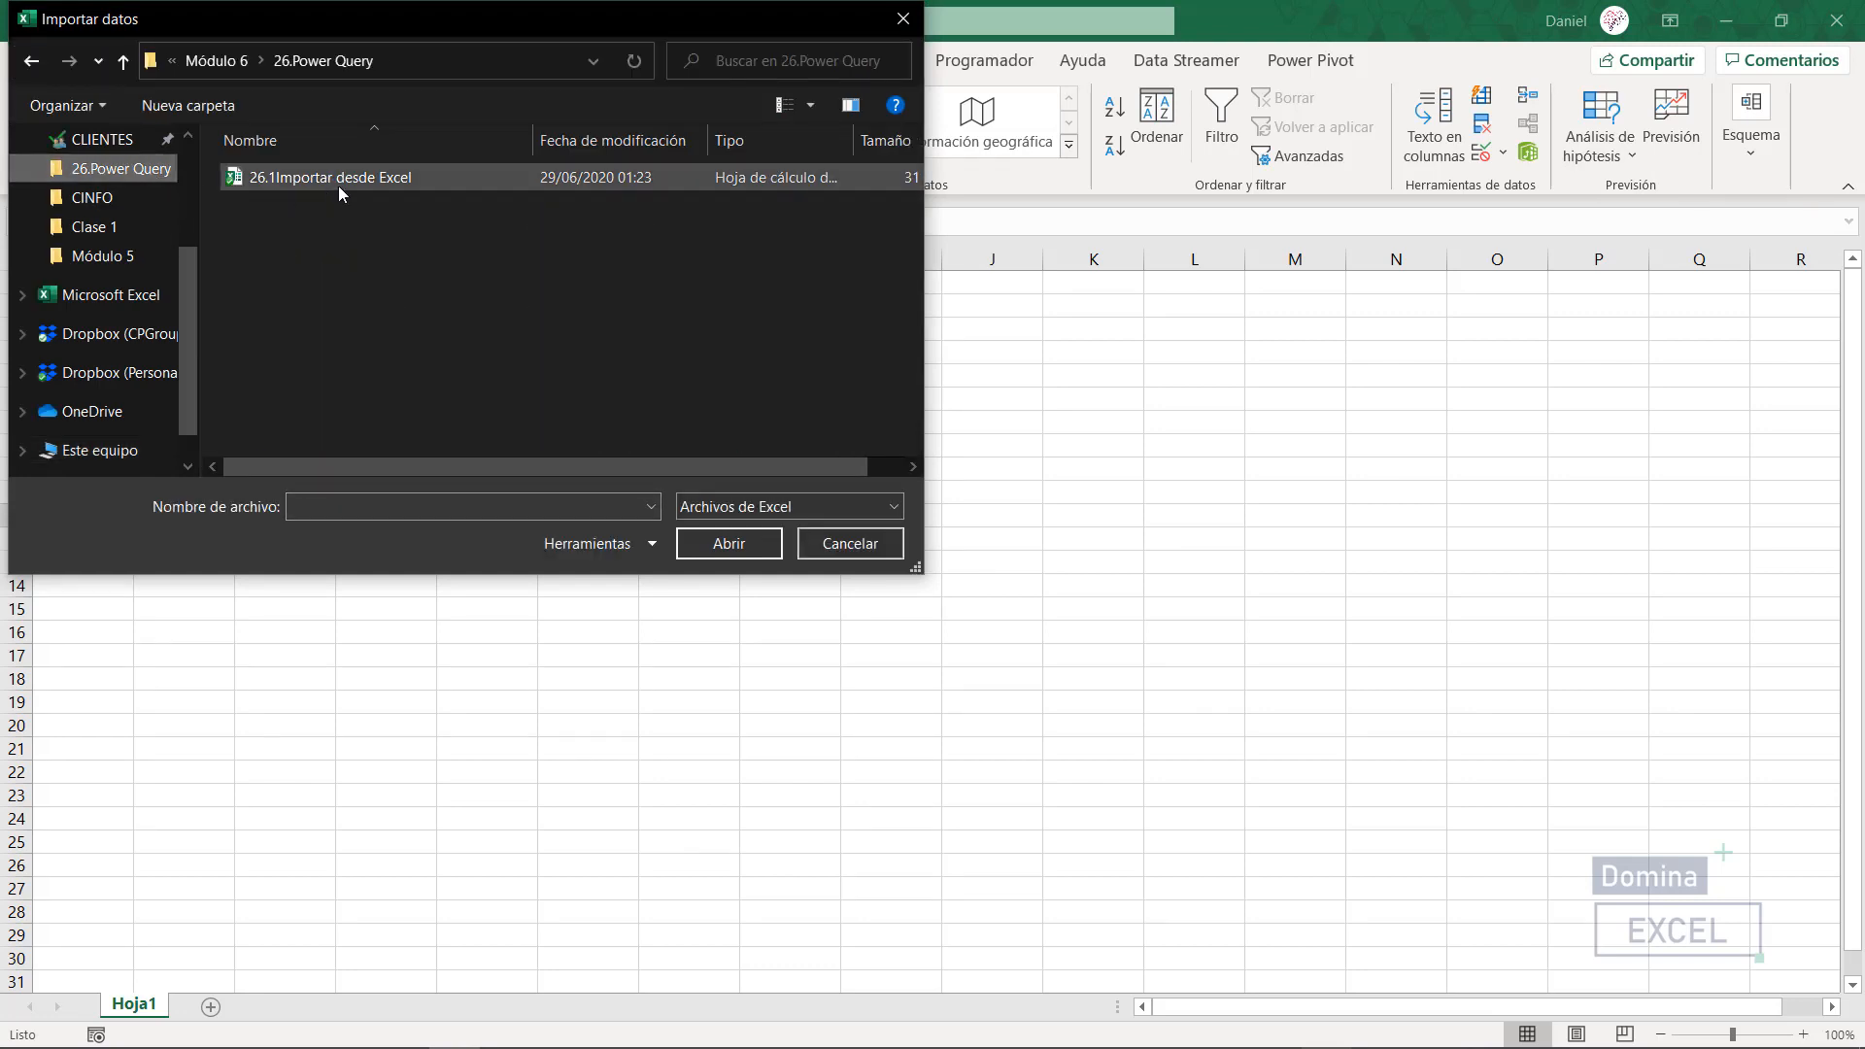
click(369, 180)
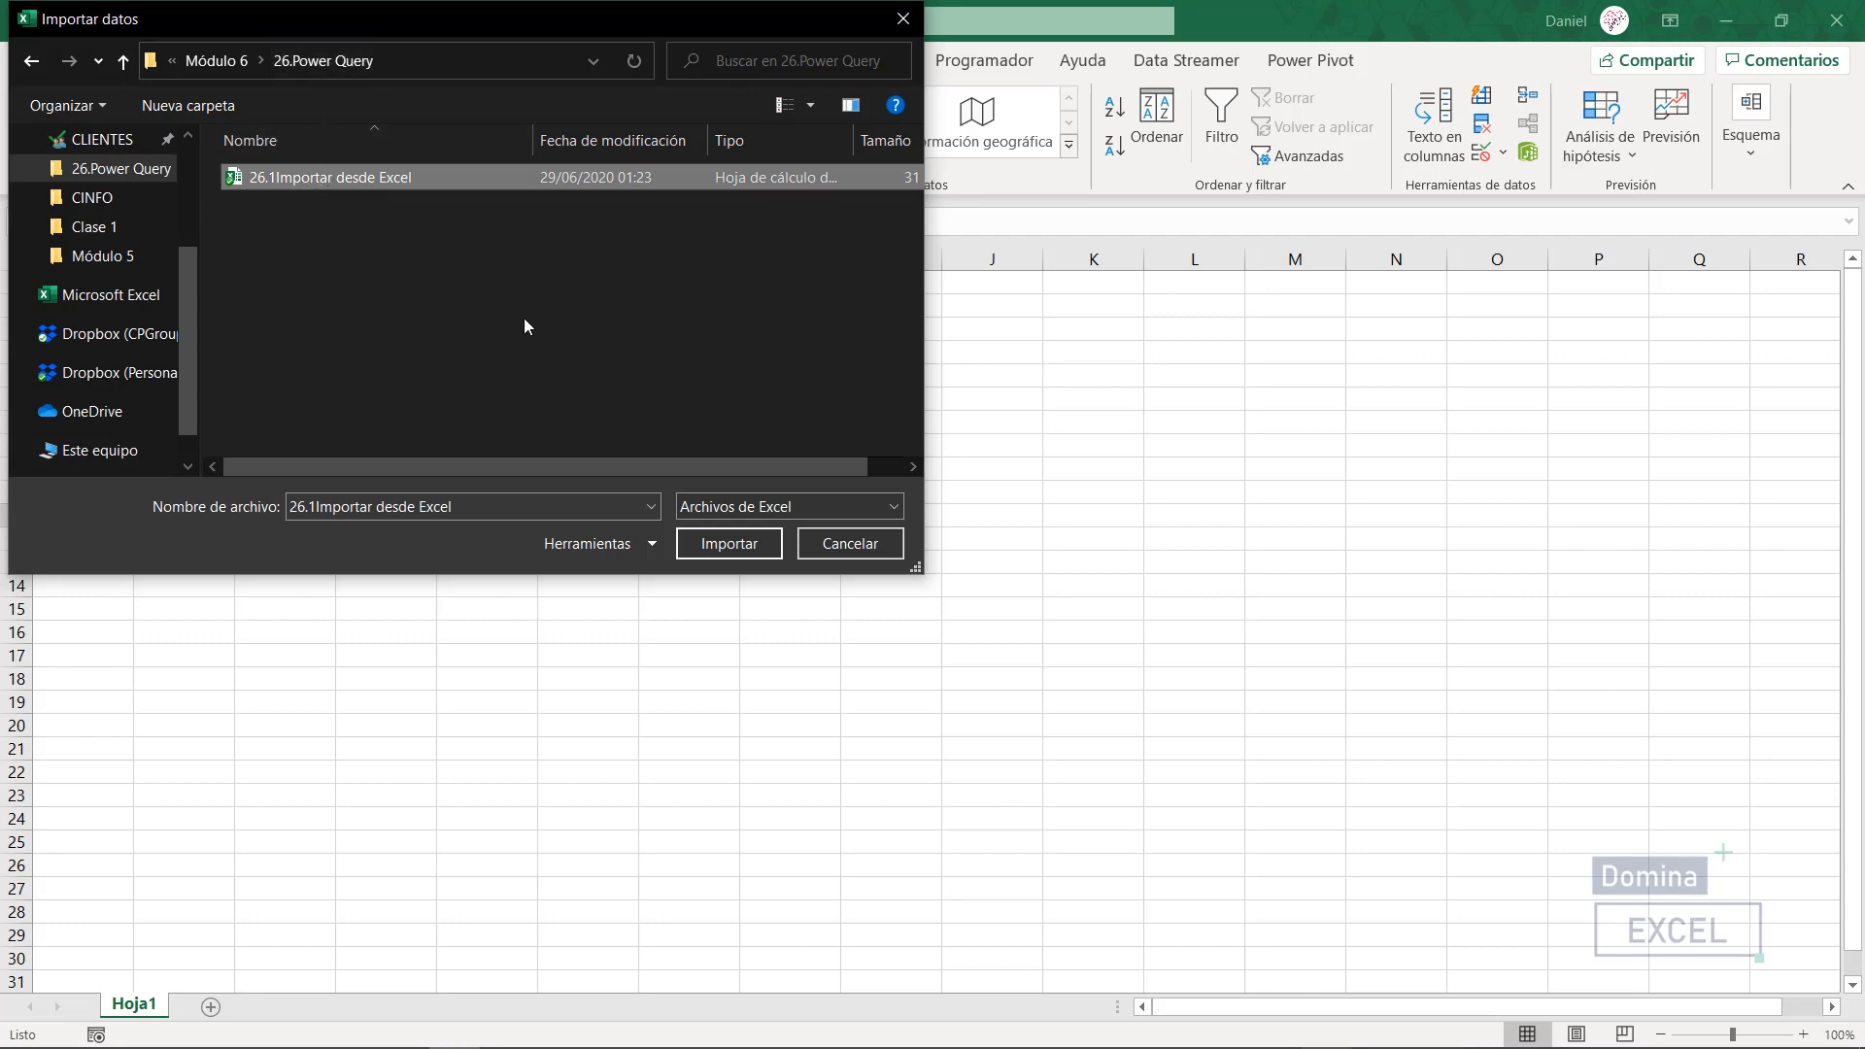
click(719, 550)
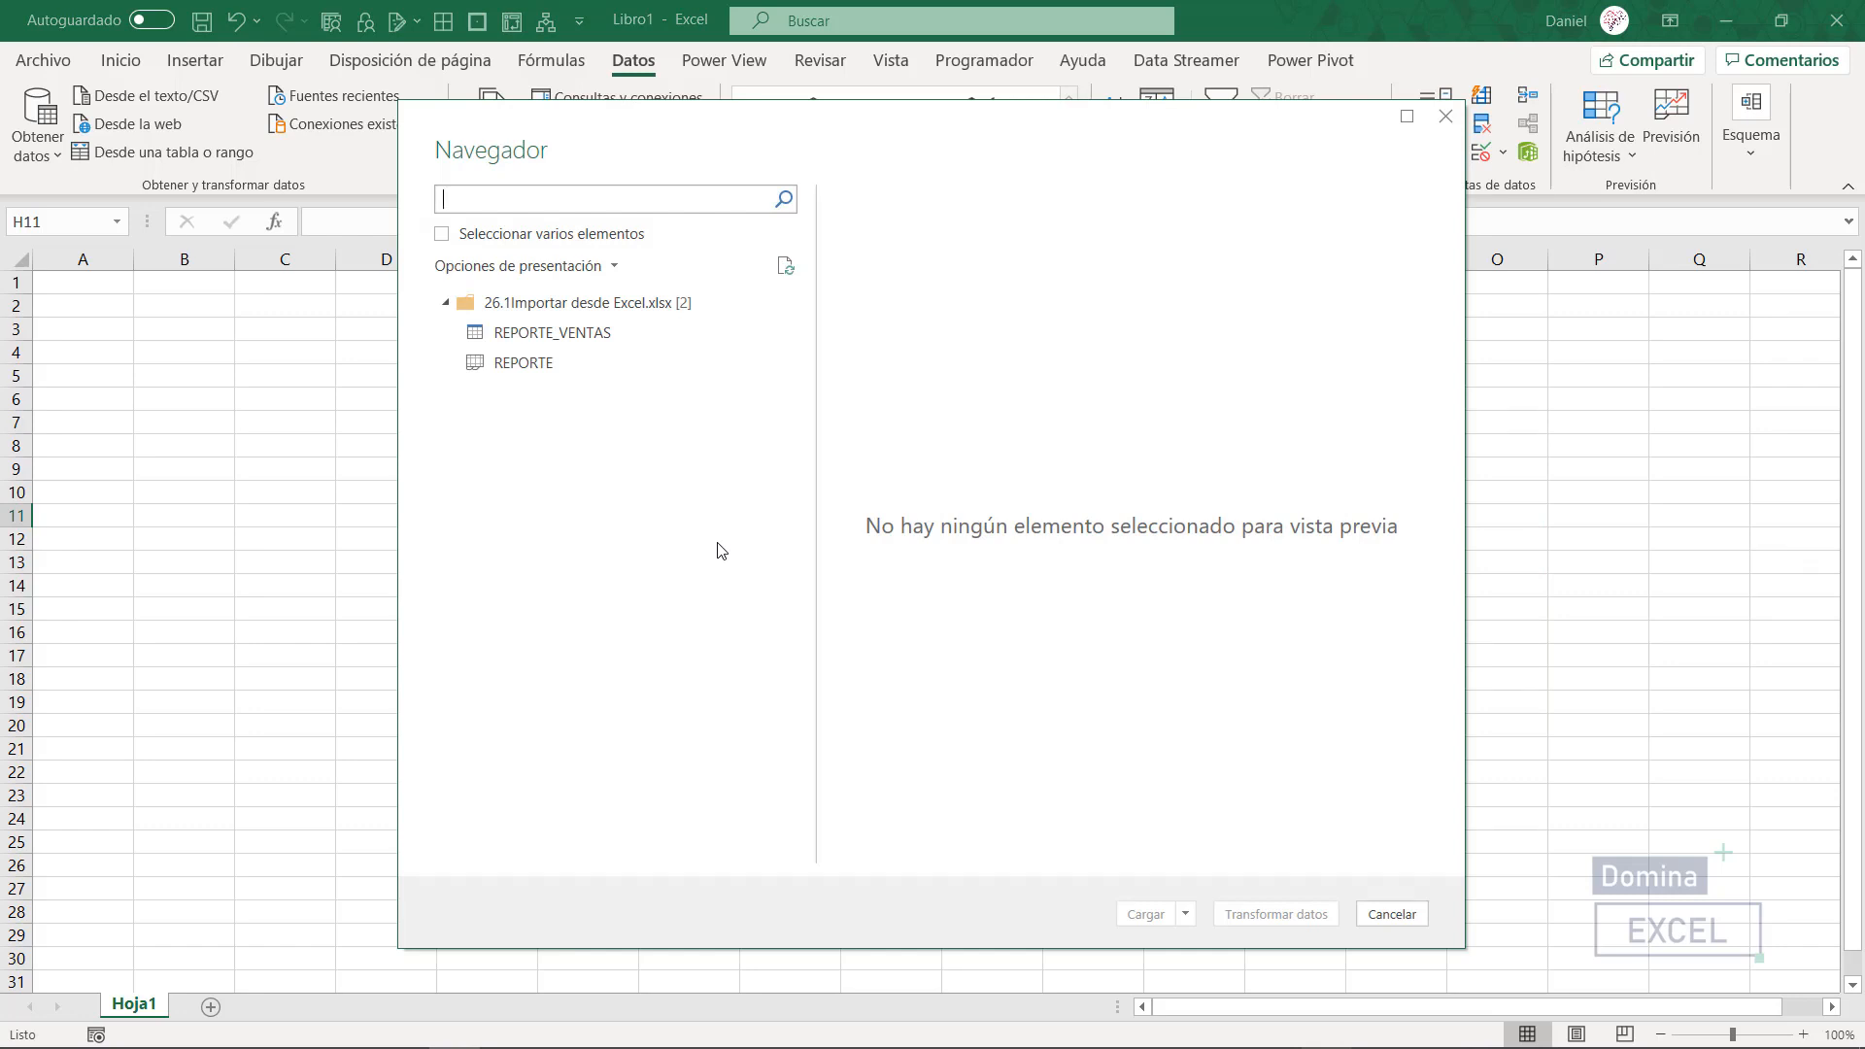
click(506, 343)
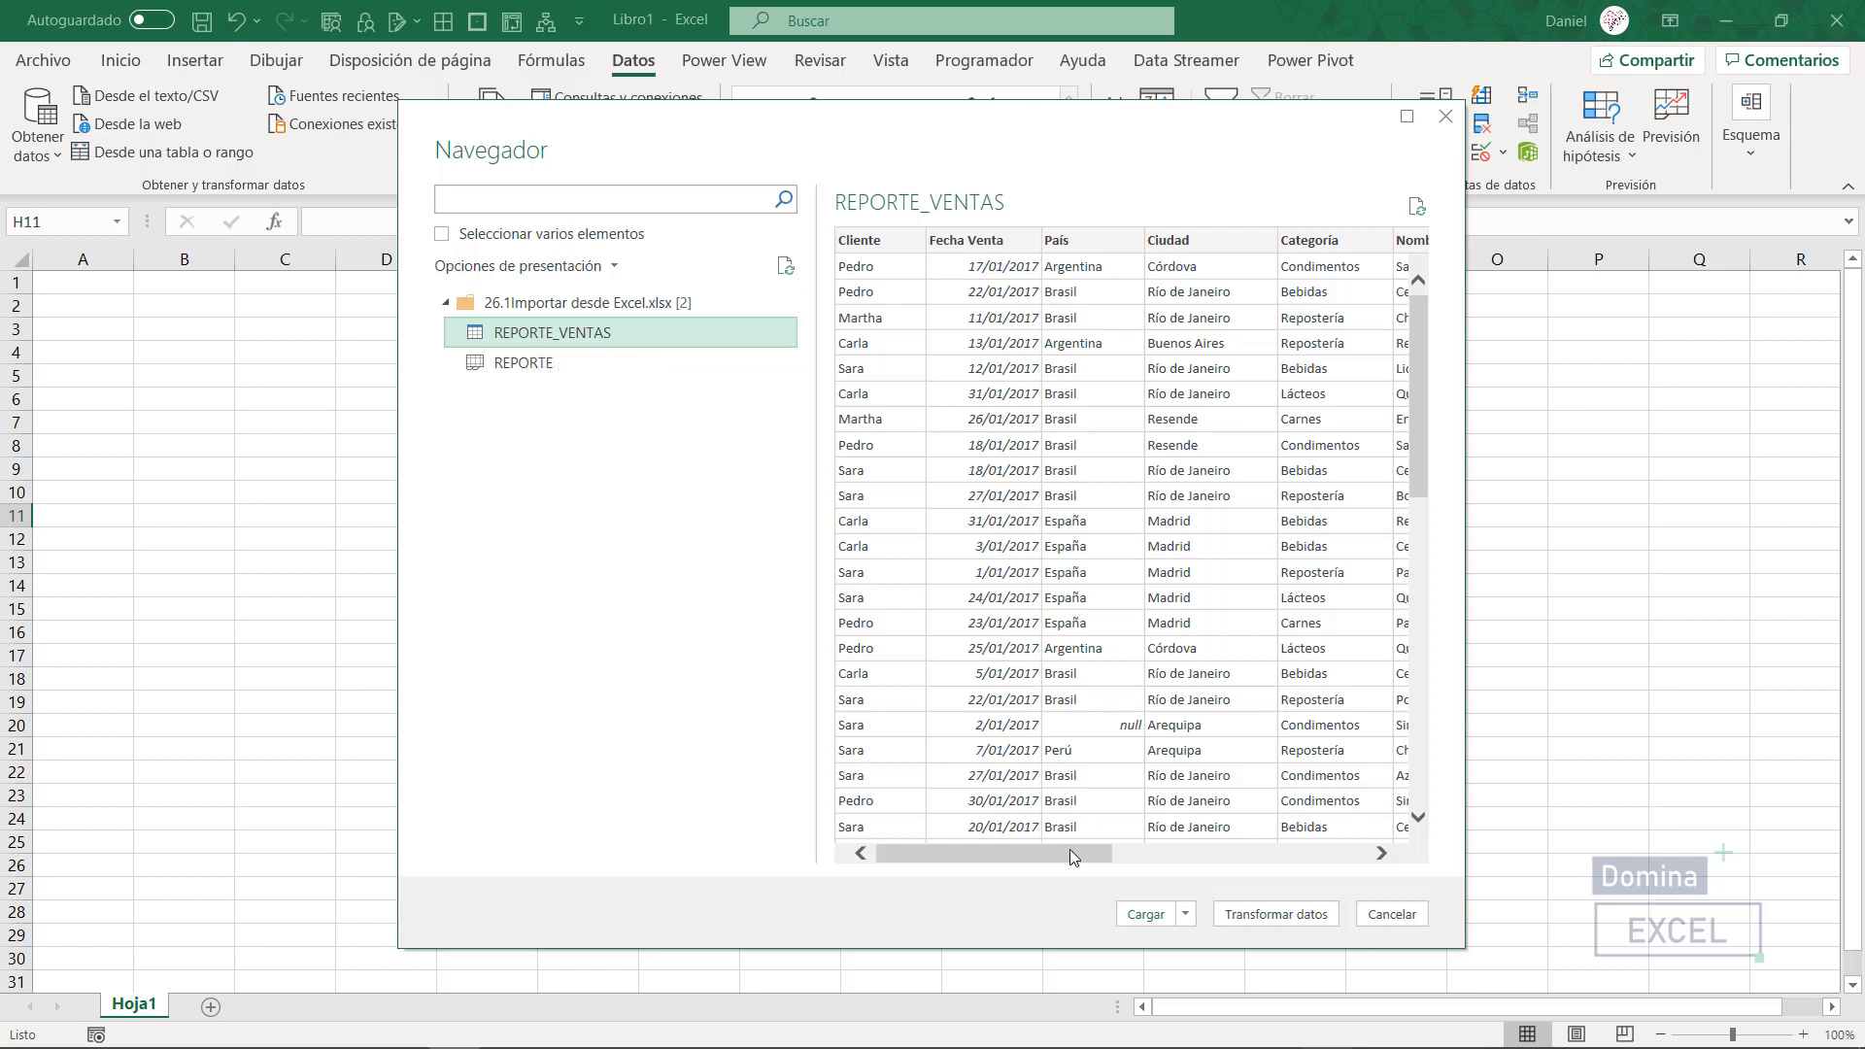
click(1261, 921)
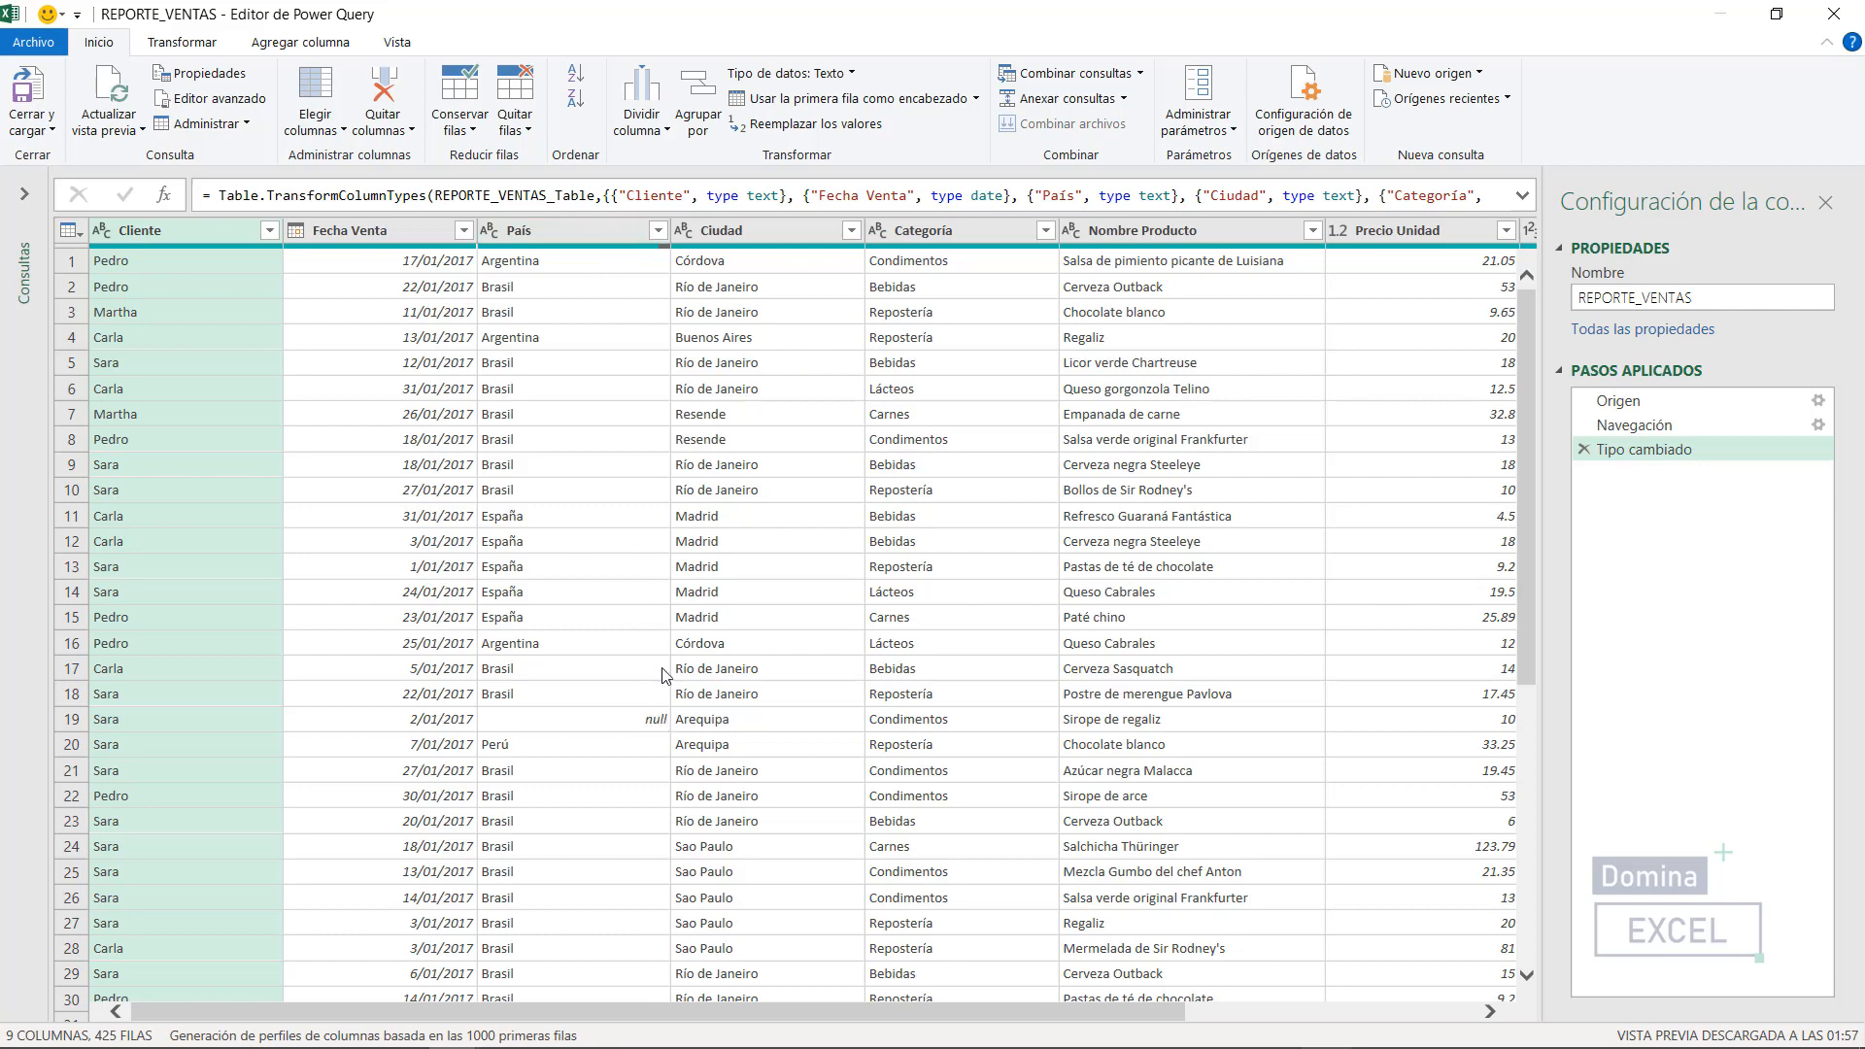
Step: Check the distinct values of the País column in its filter list, leaving the column unfiltered
click(656, 234)
click(658, 232)
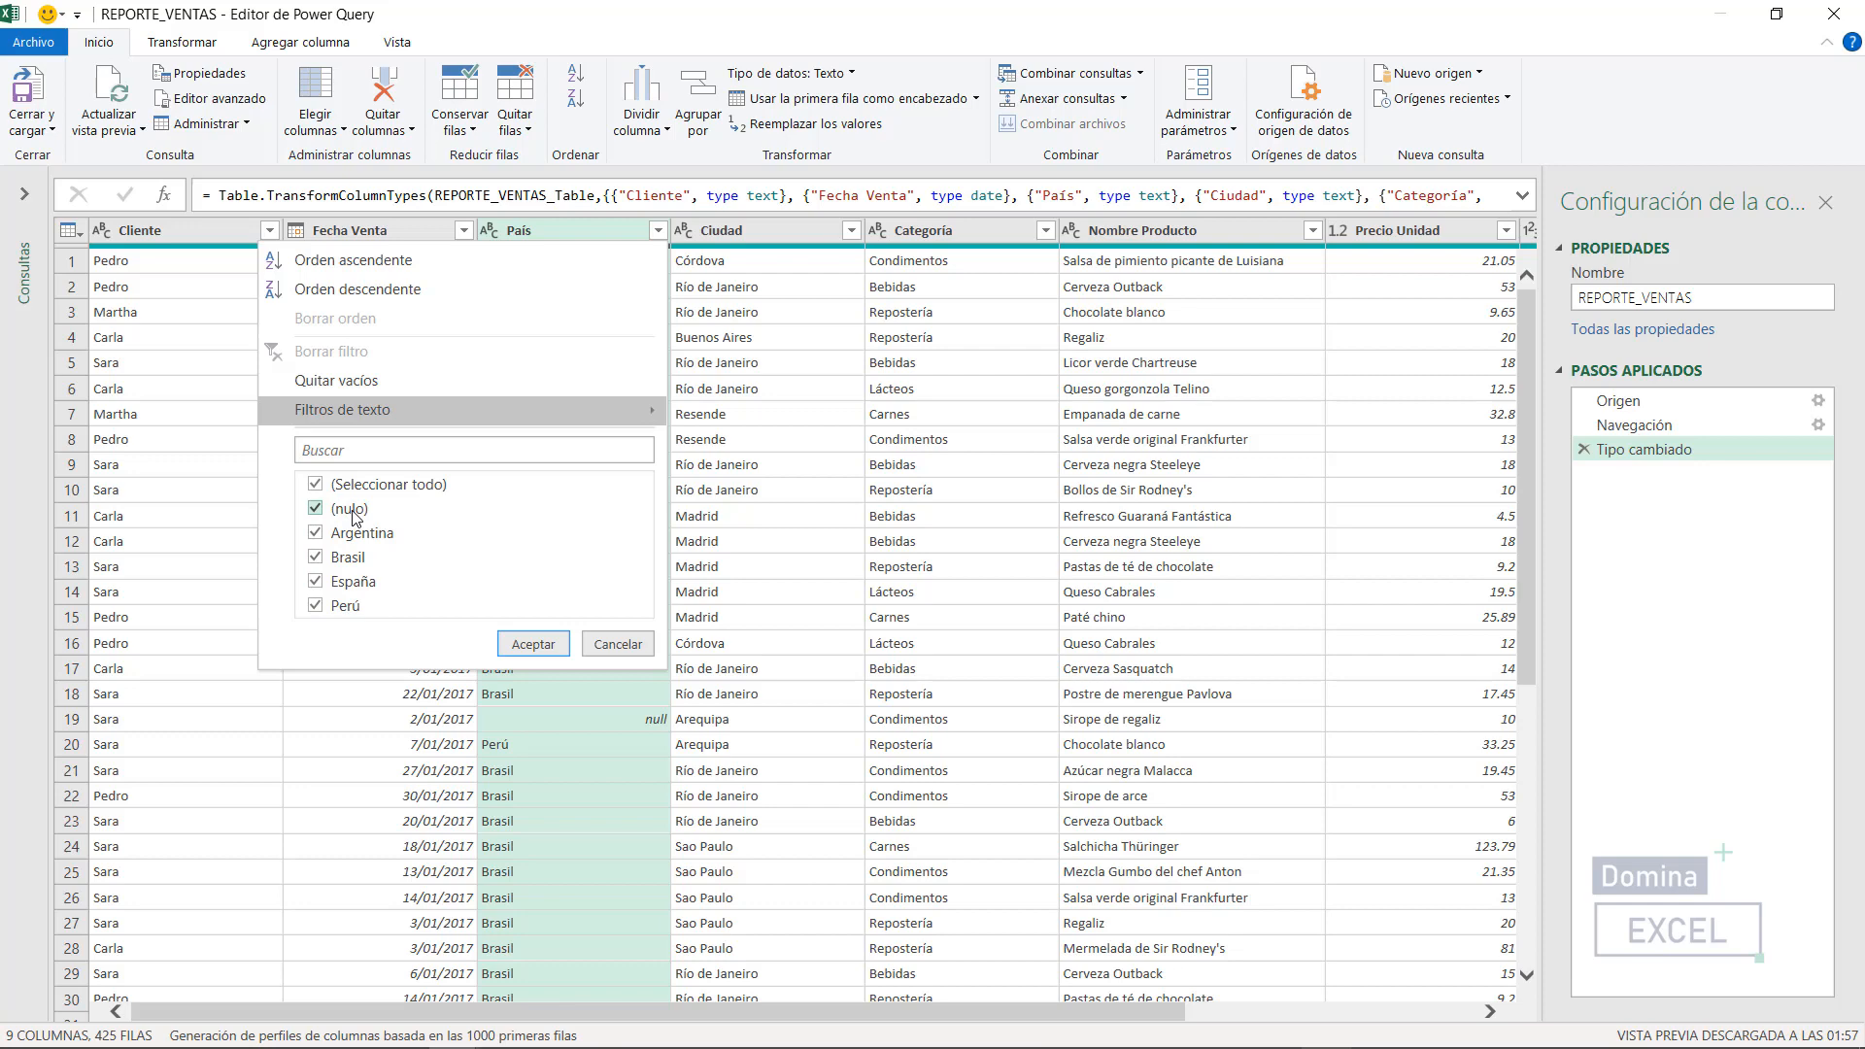
click(602, 645)
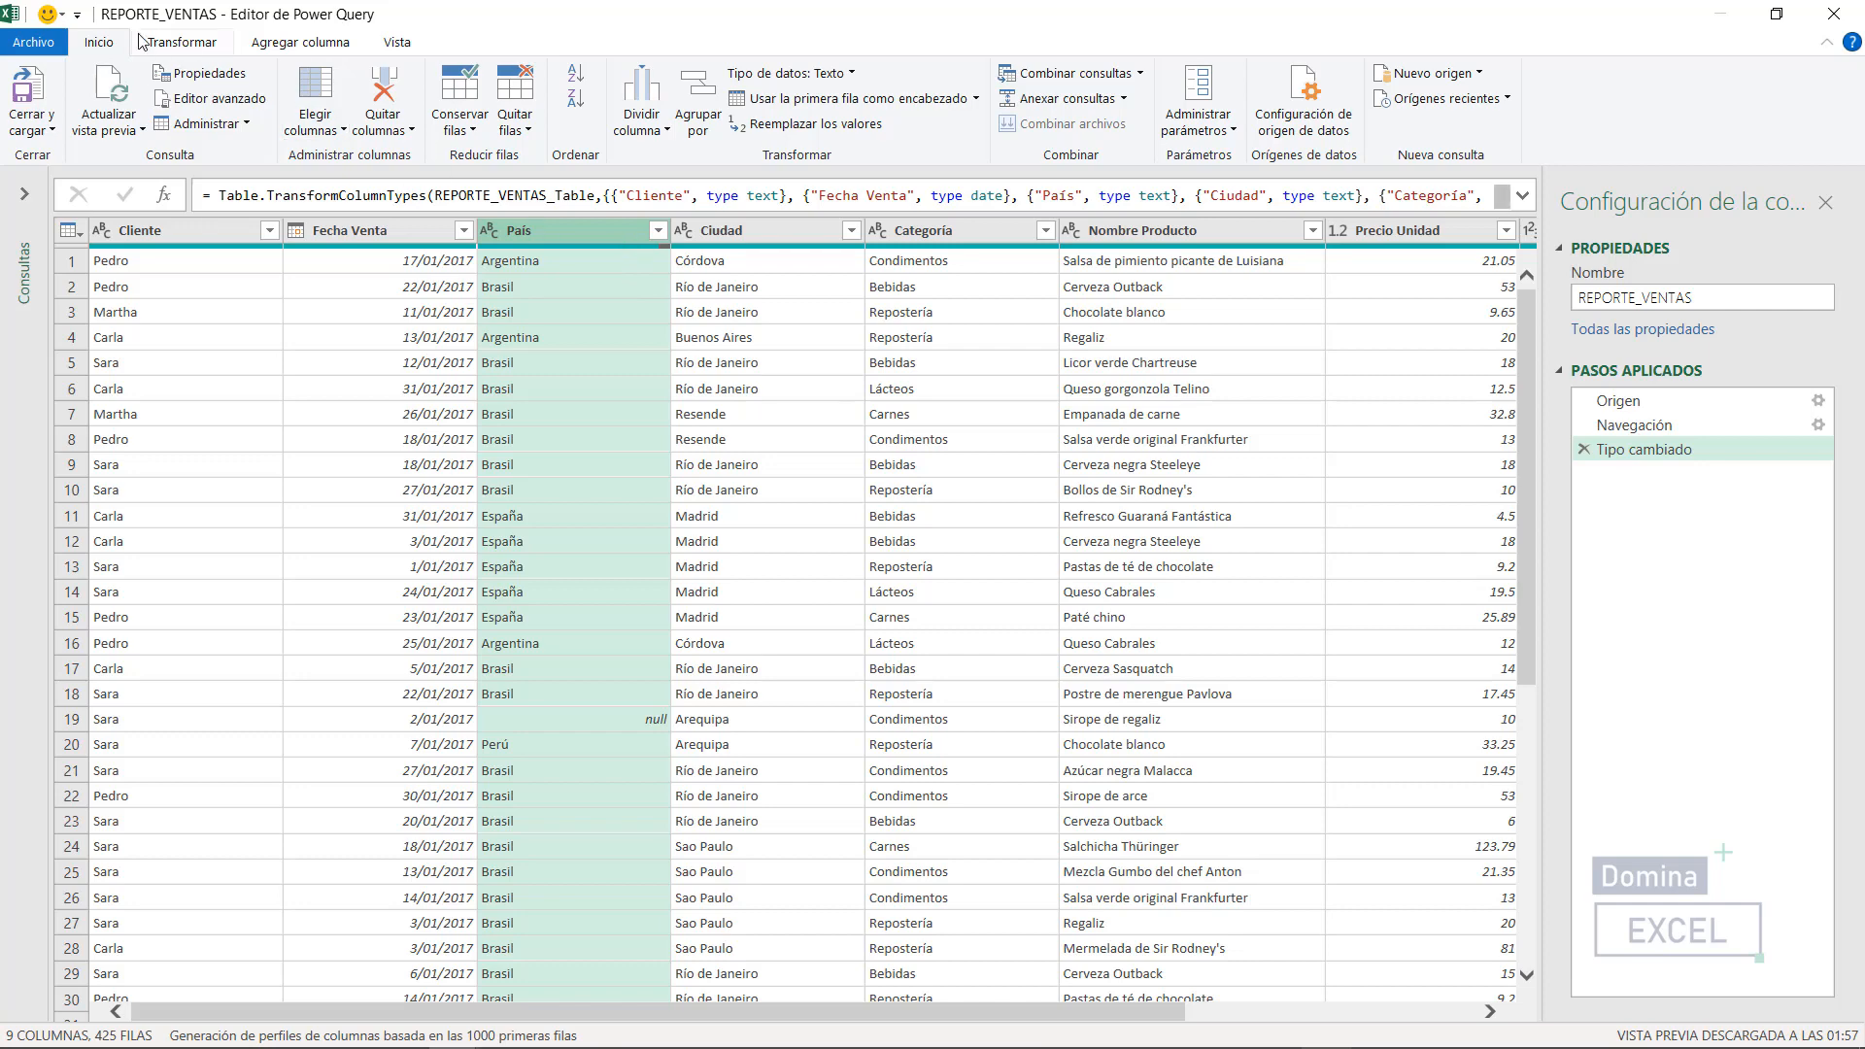
Step: Replace the null values in the País column with Perú
click(799, 126)
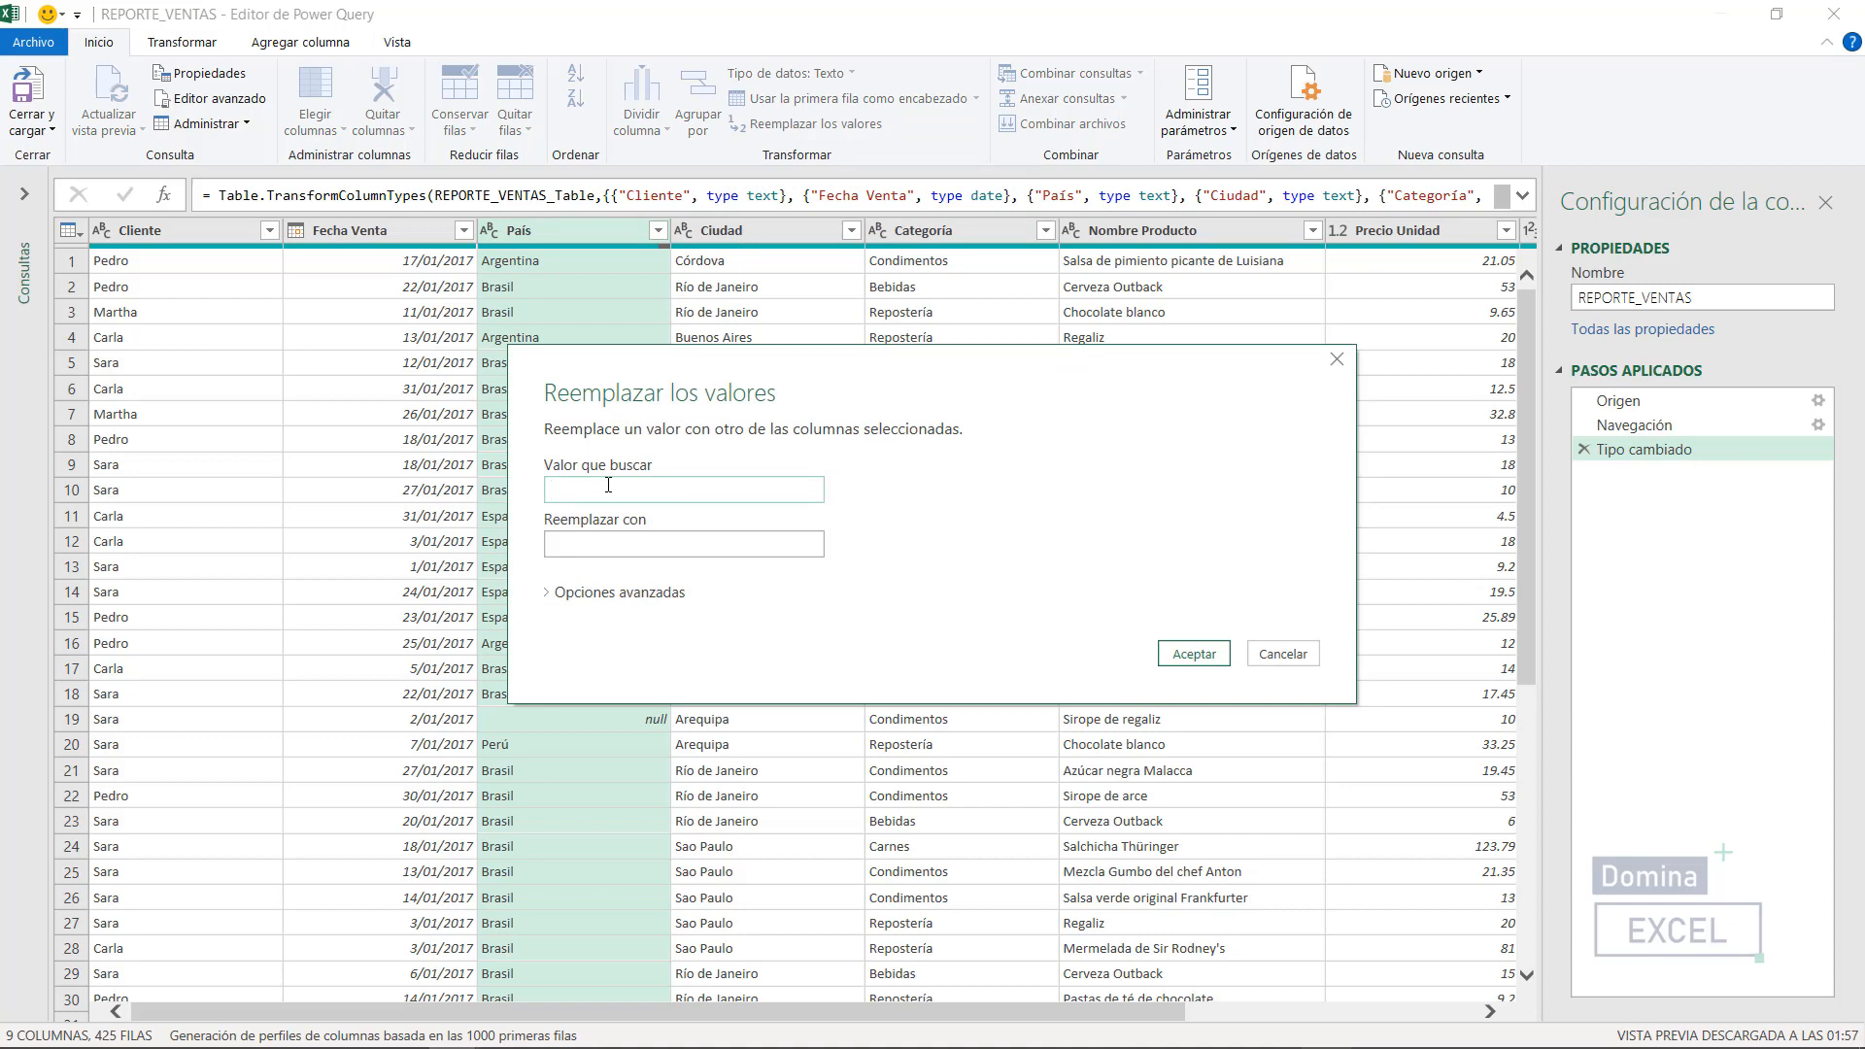
text(null)
click(631, 548)
text(Perú)
click(1181, 656)
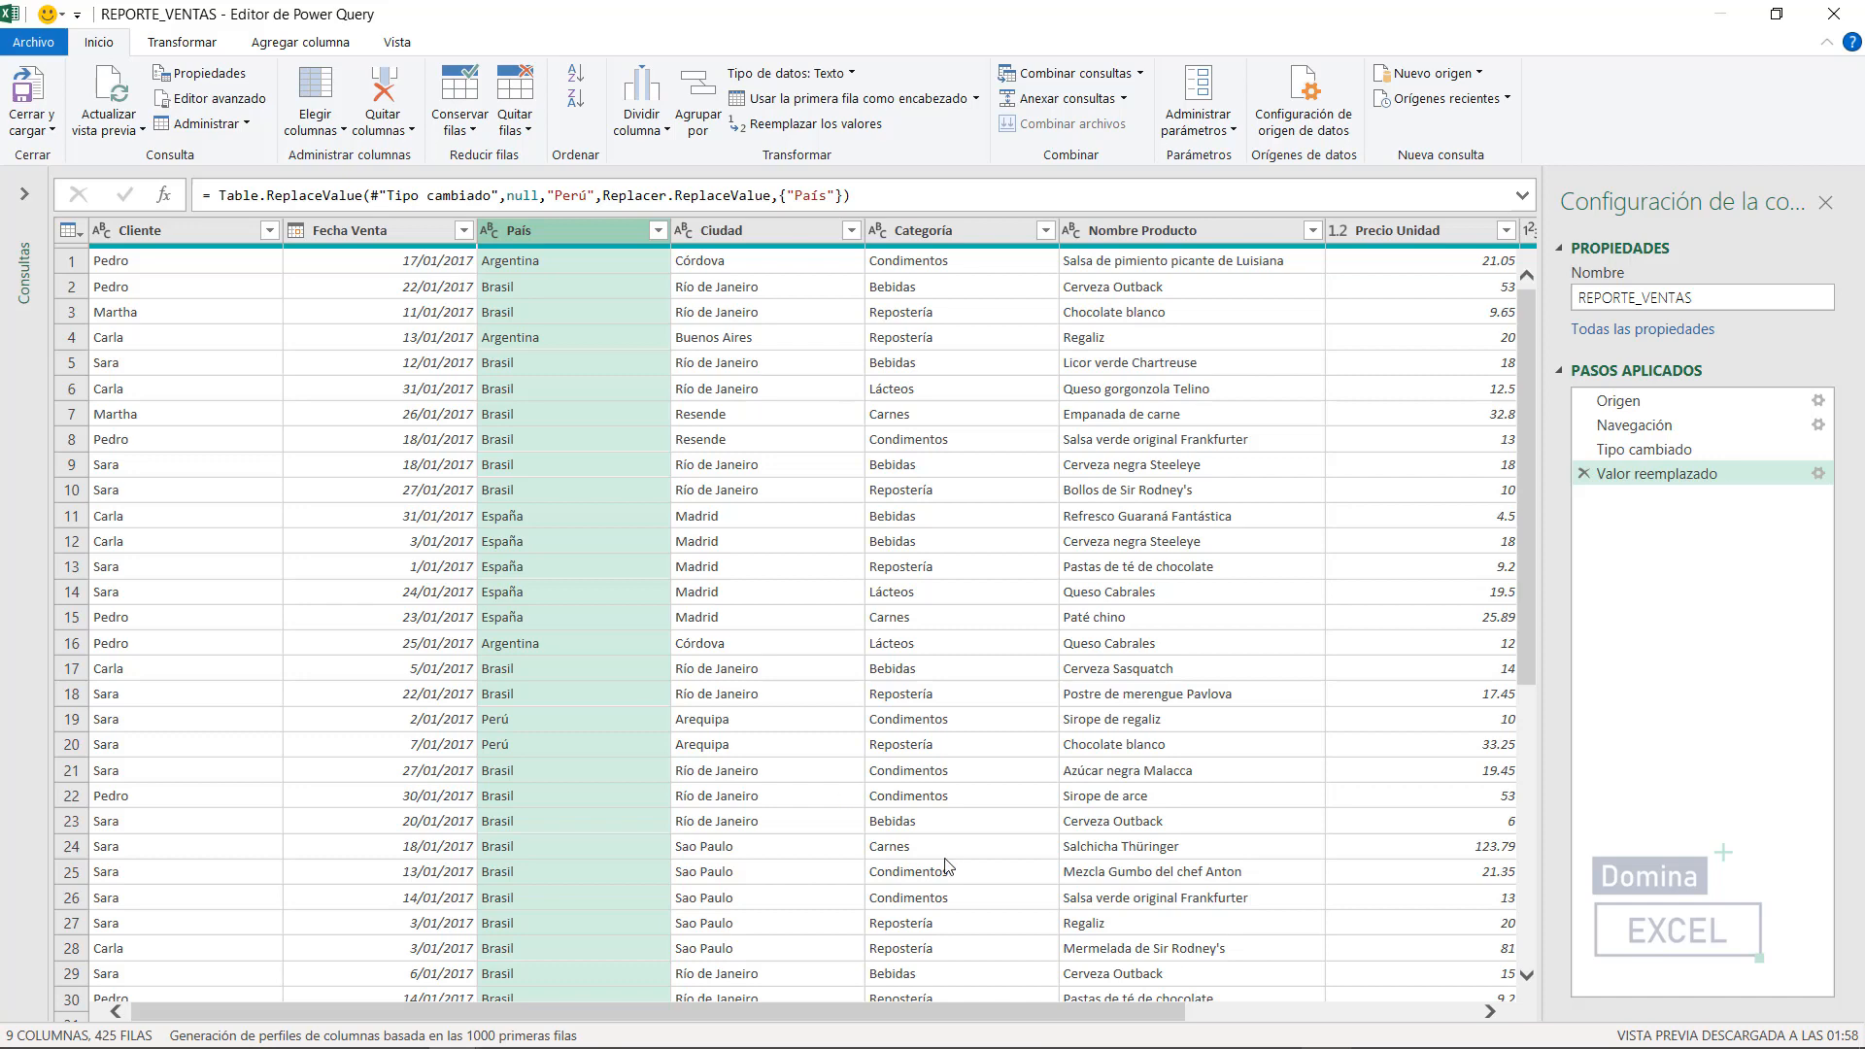
Step: Start a custom column and name it "Monto de venta"
drag(959, 1018, 1253, 1017)
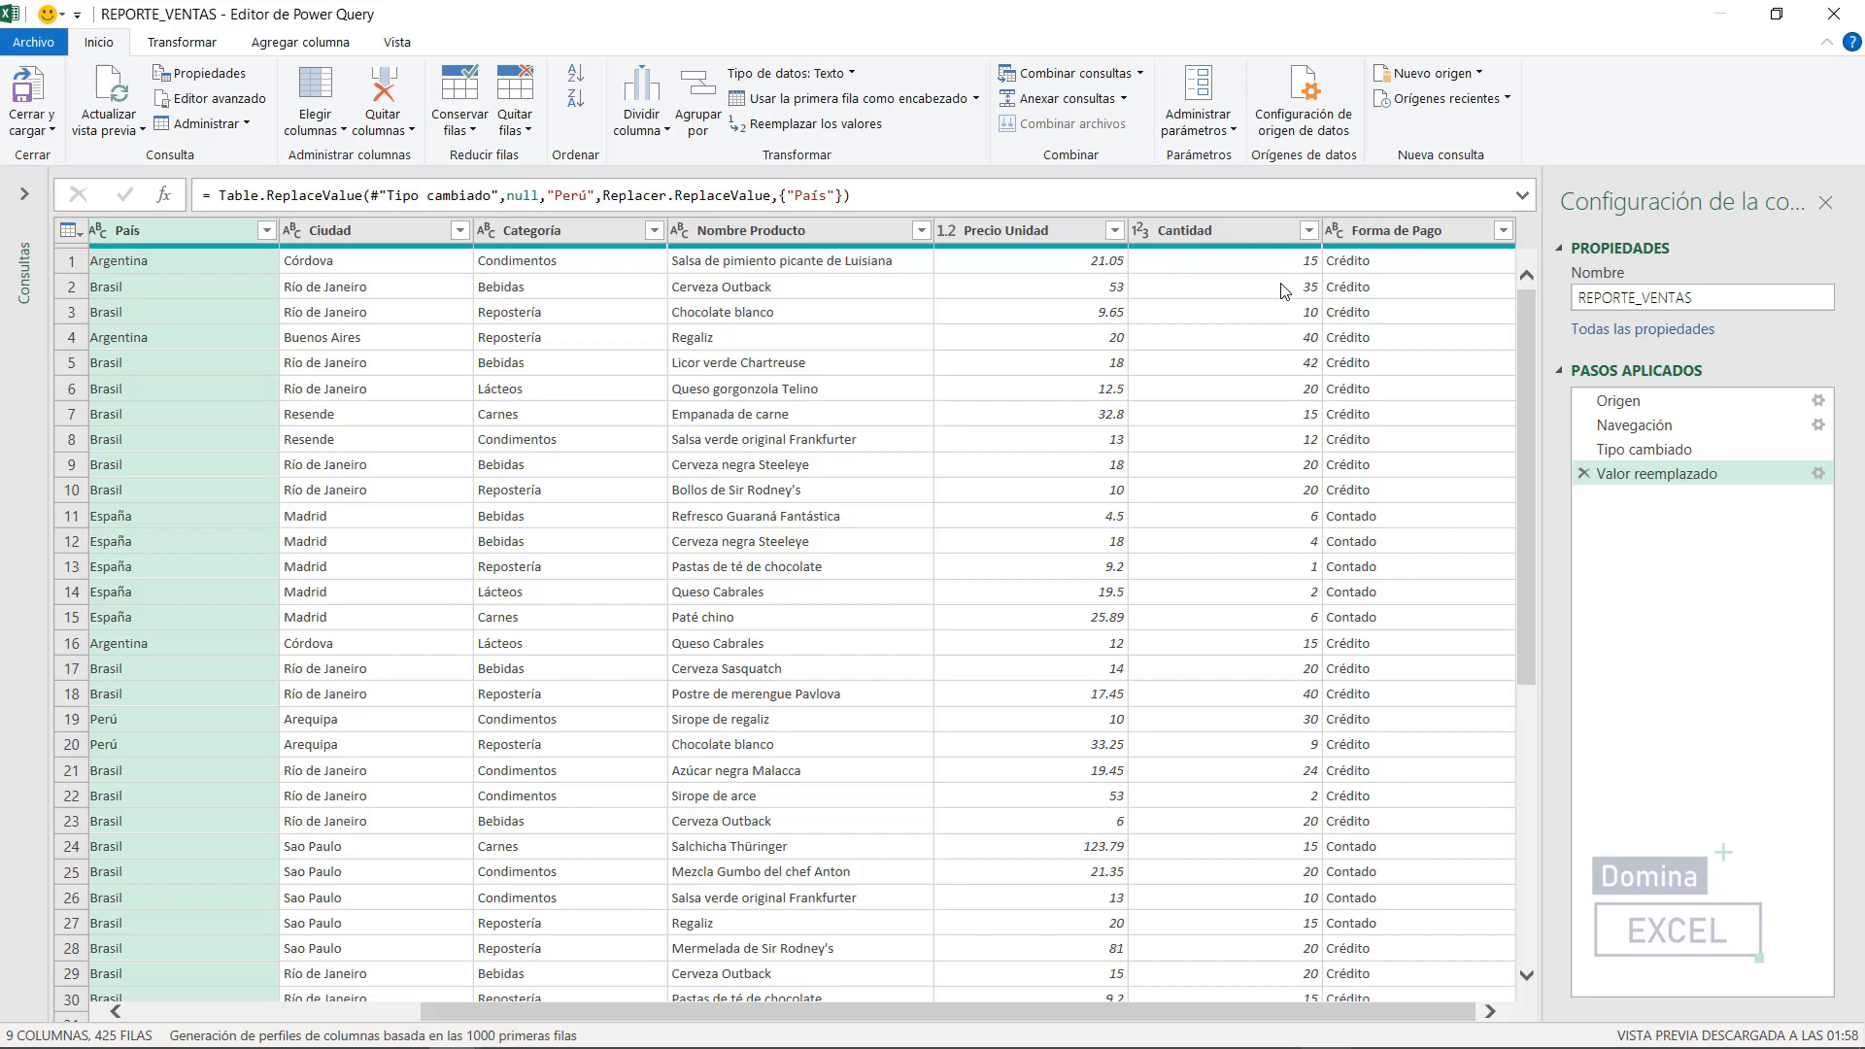
click(337, 47)
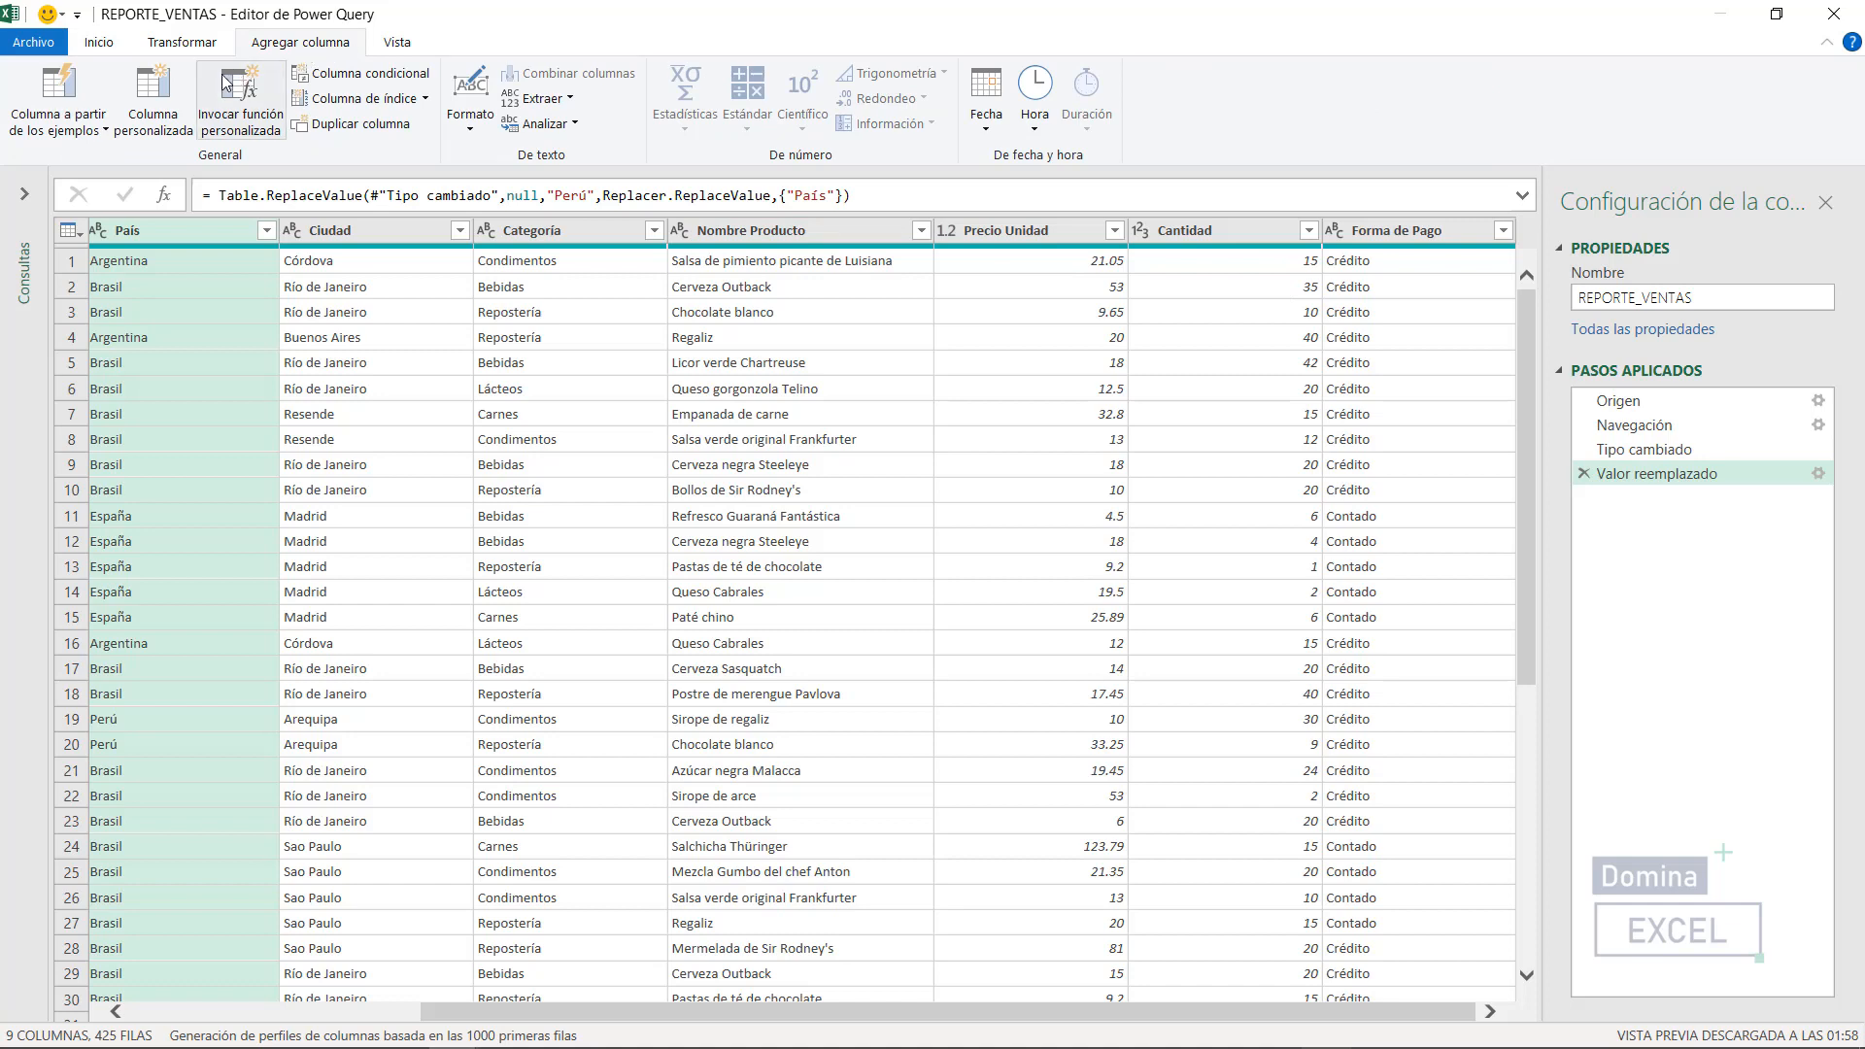
click(151, 113)
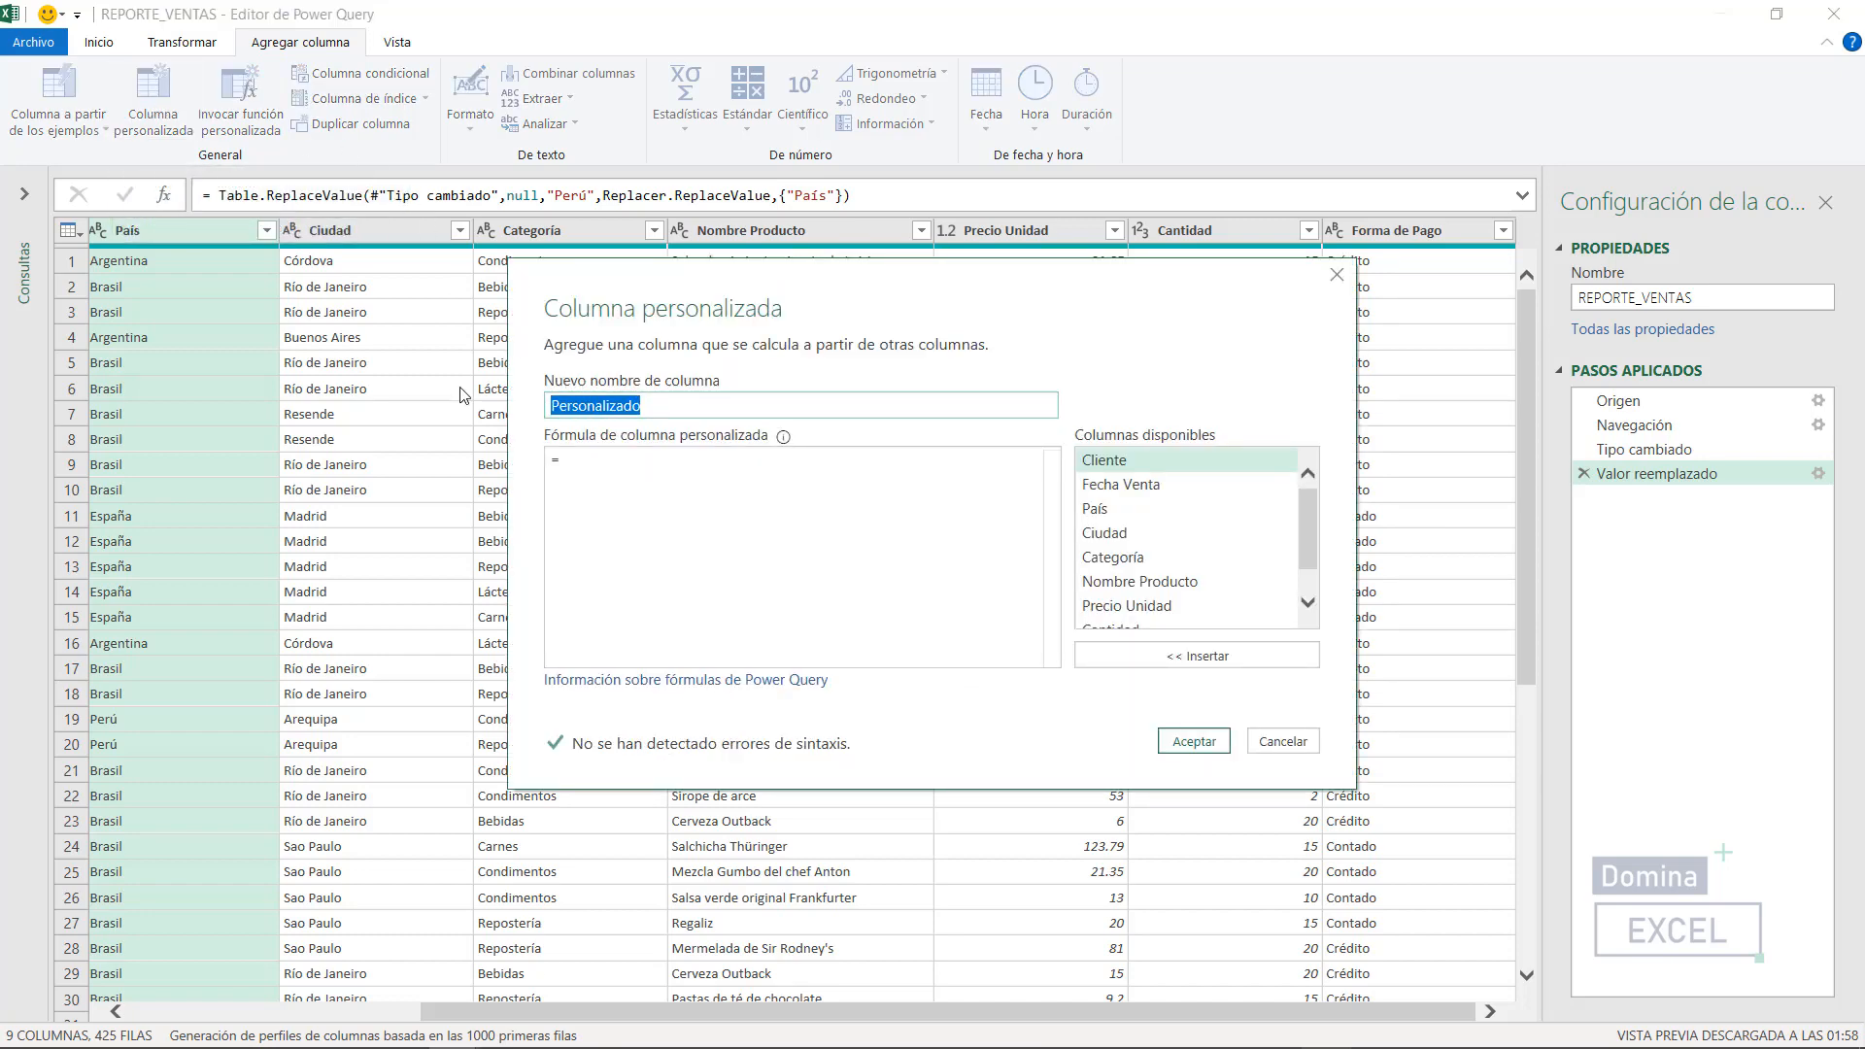
text(Monto)
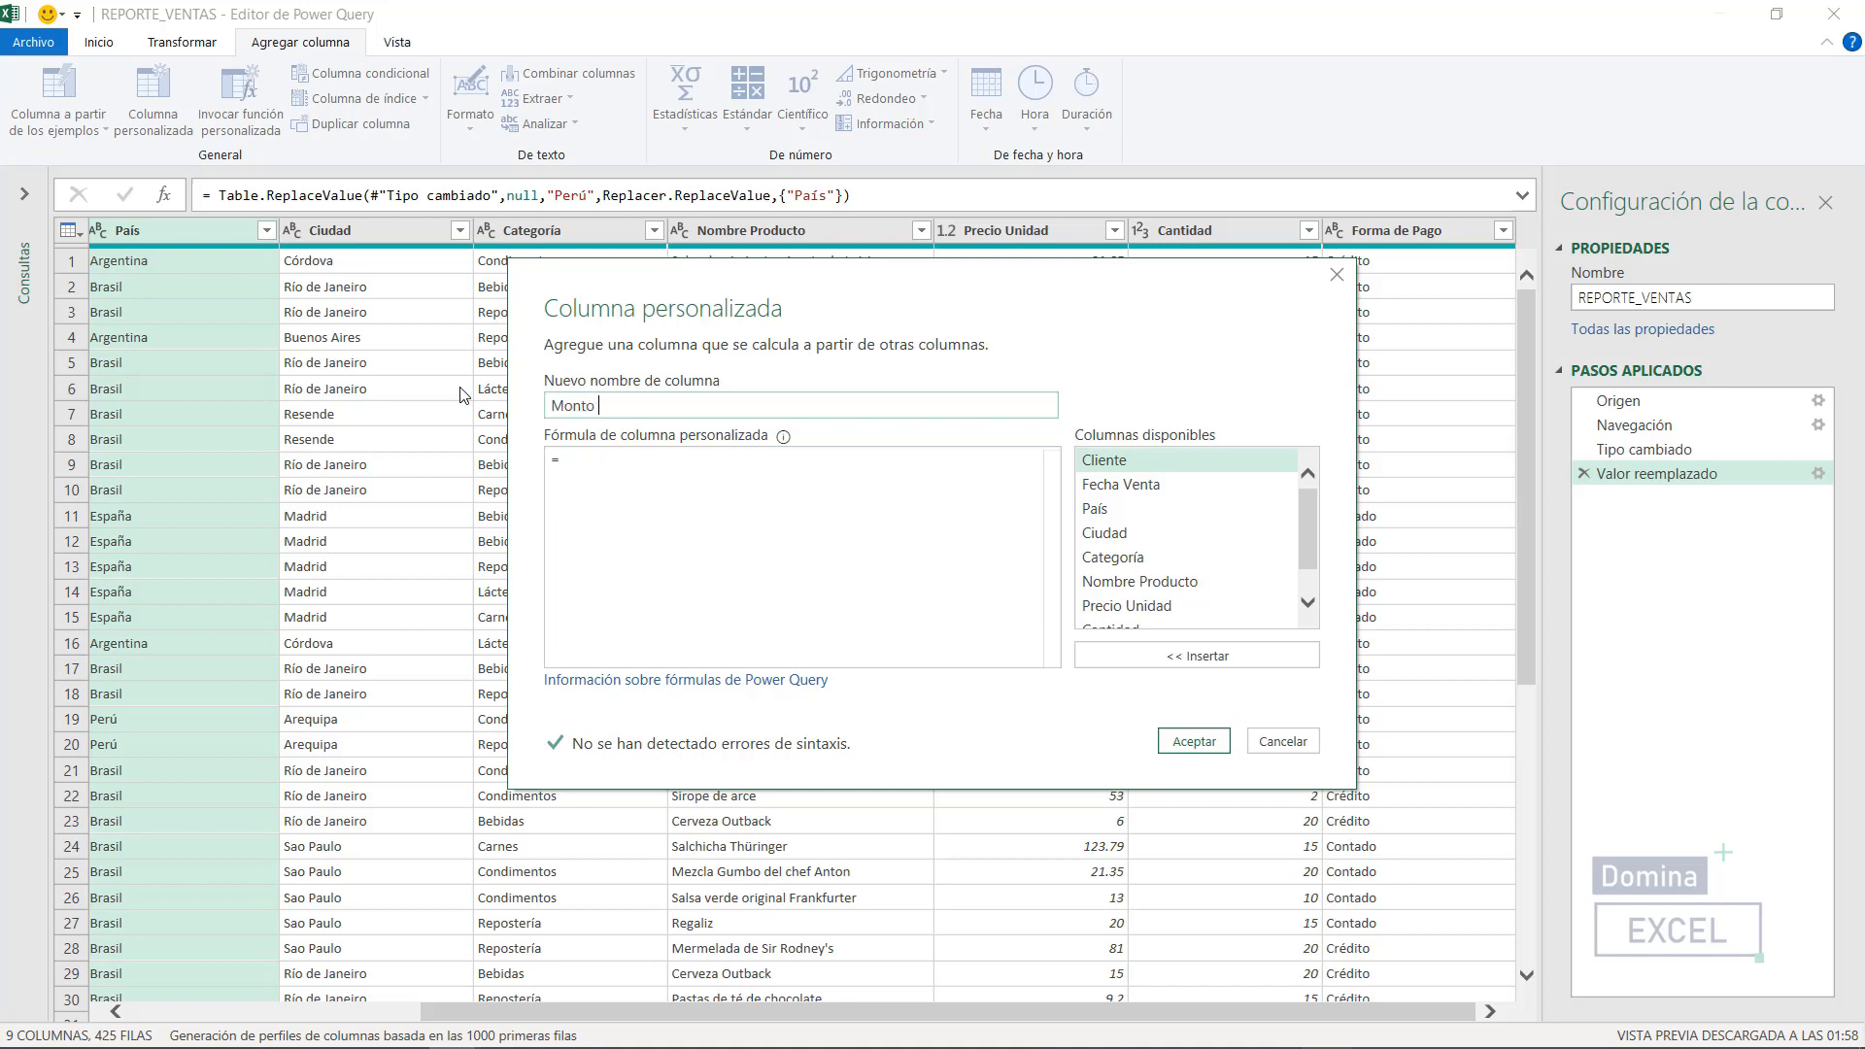
text(ta)
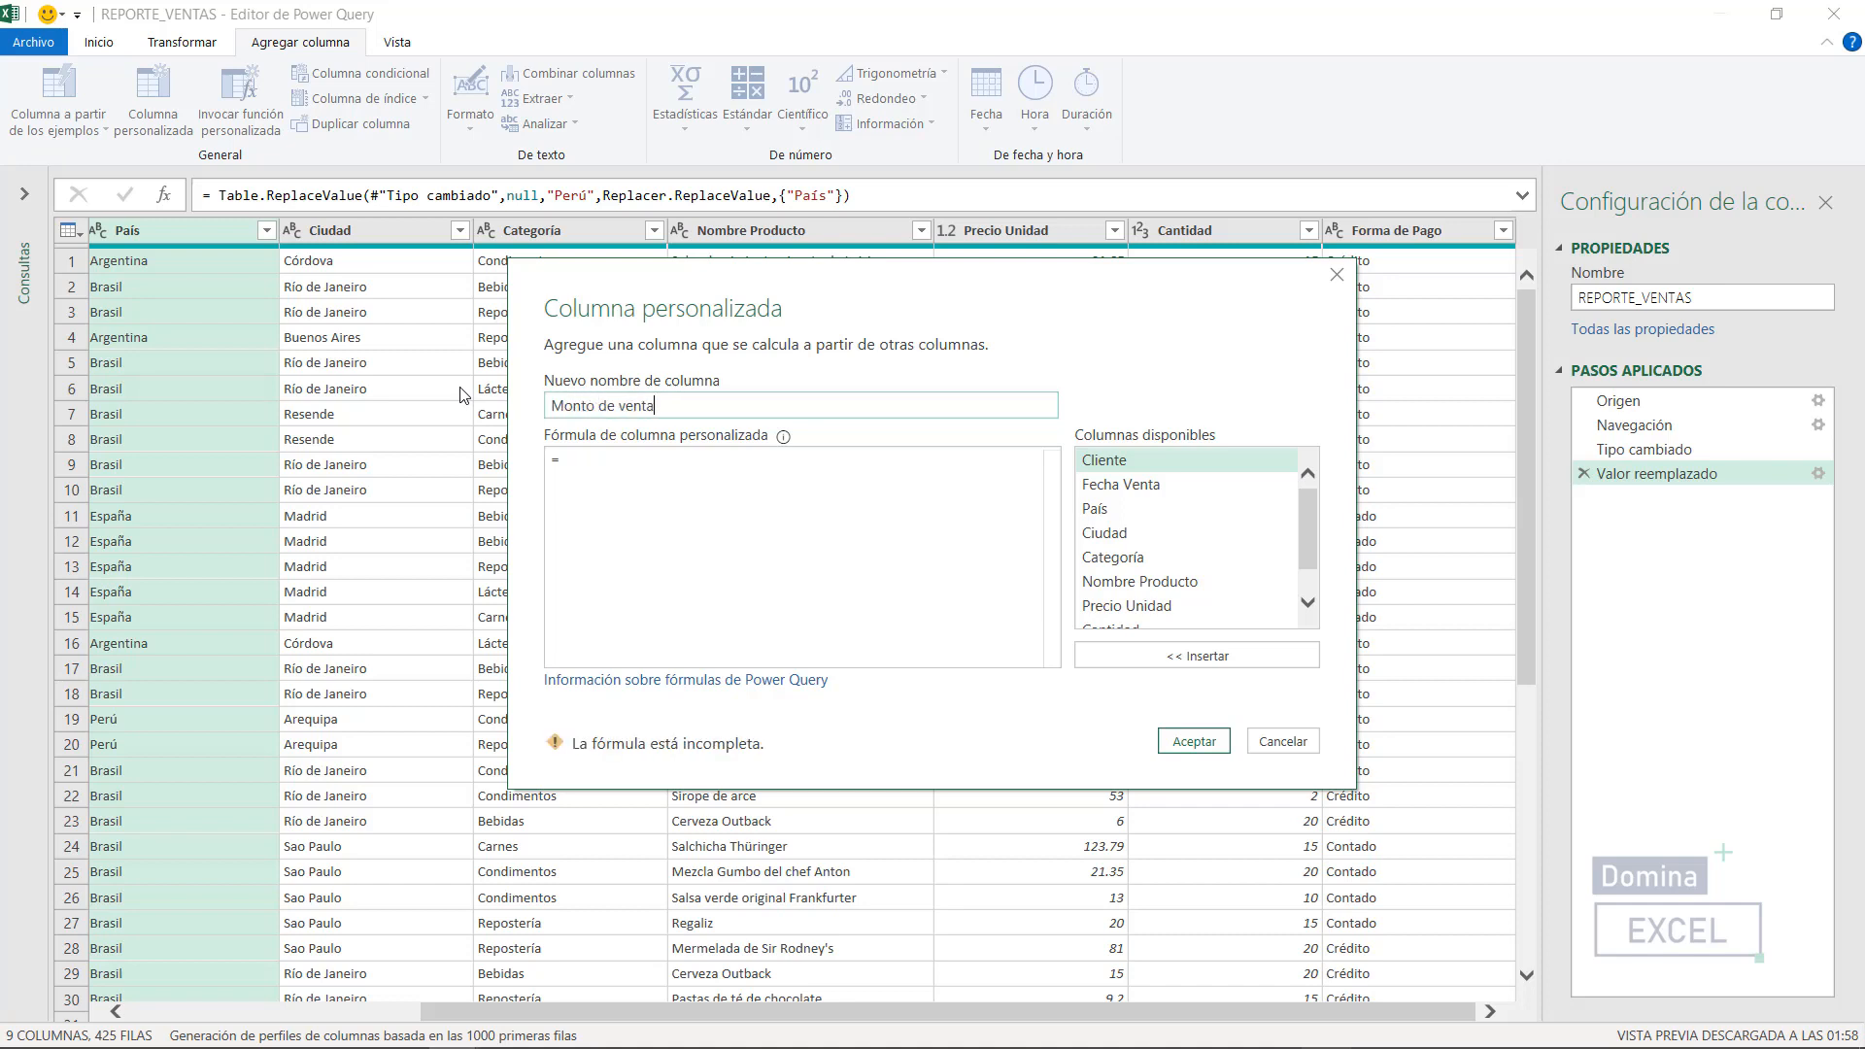
Step: Define the custom column's formula as [Cantidad]*[Precio Unidad] and add the column to the query
click(651, 470)
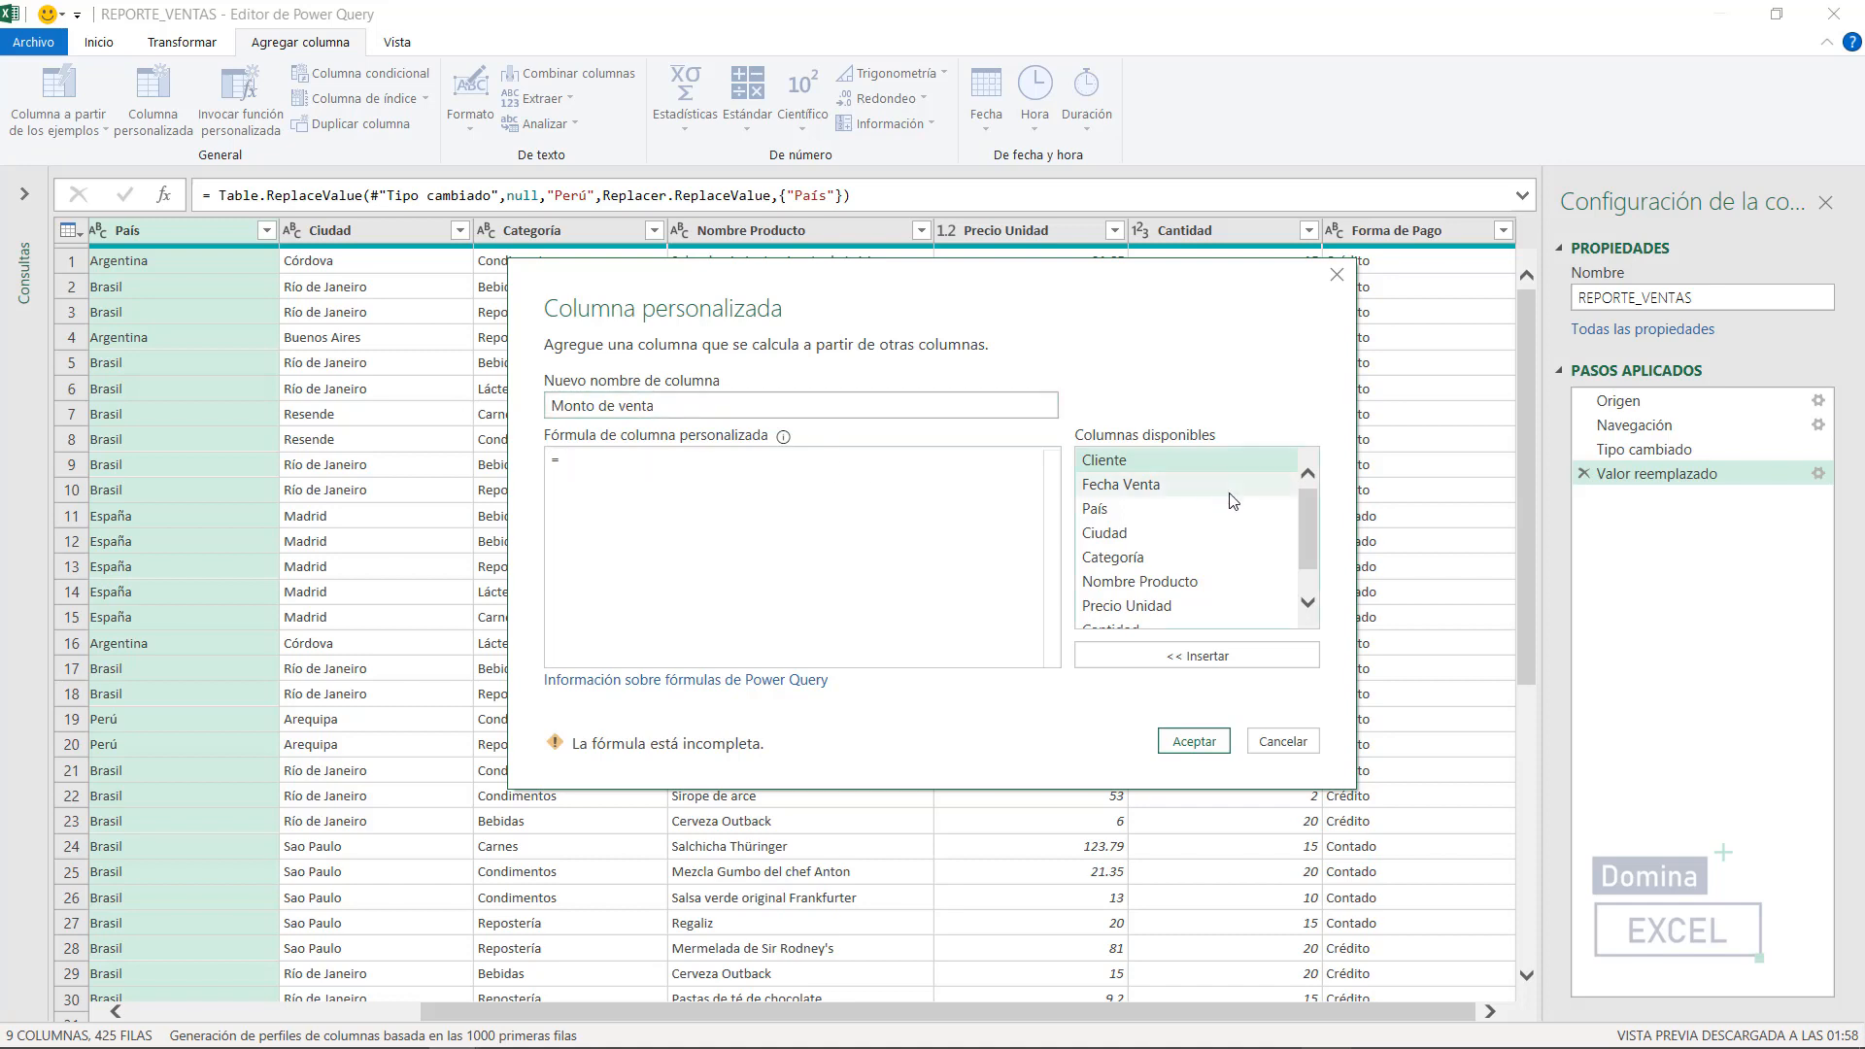
scroll(1320, 561, down, 2)
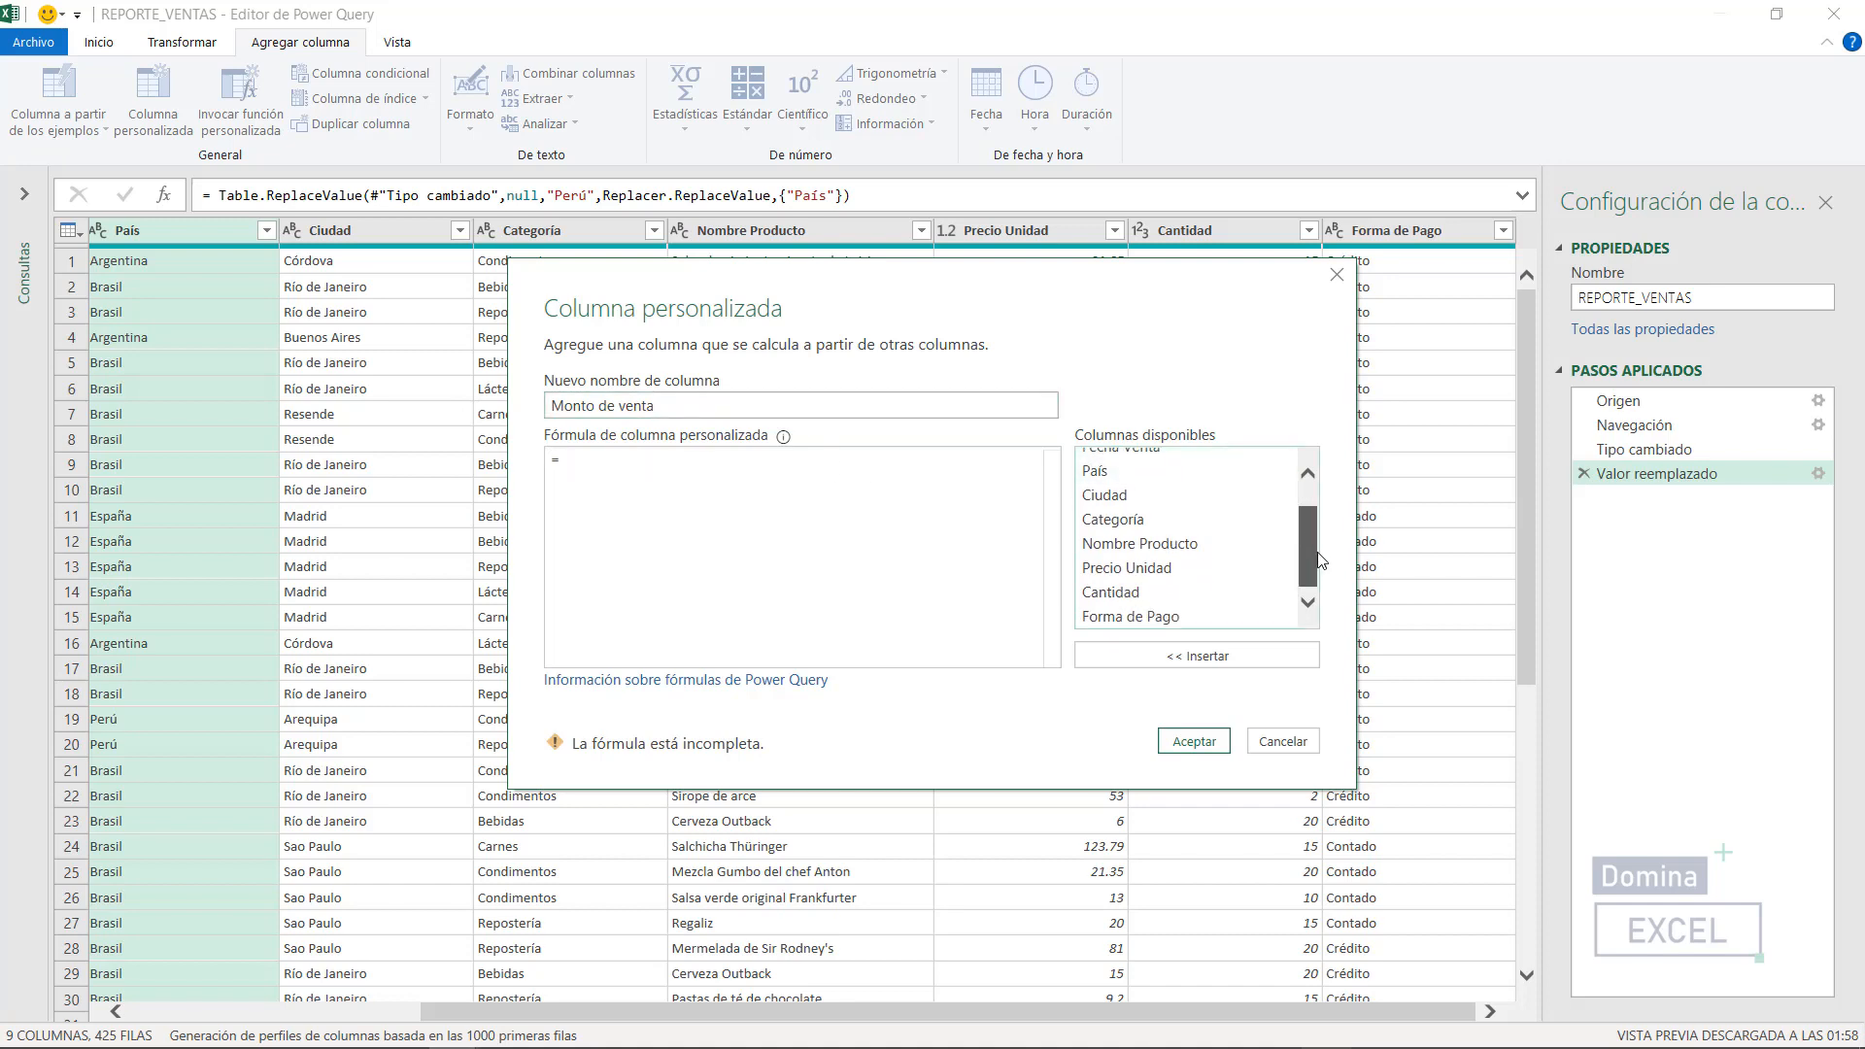
click(1129, 595)
click(1177, 661)
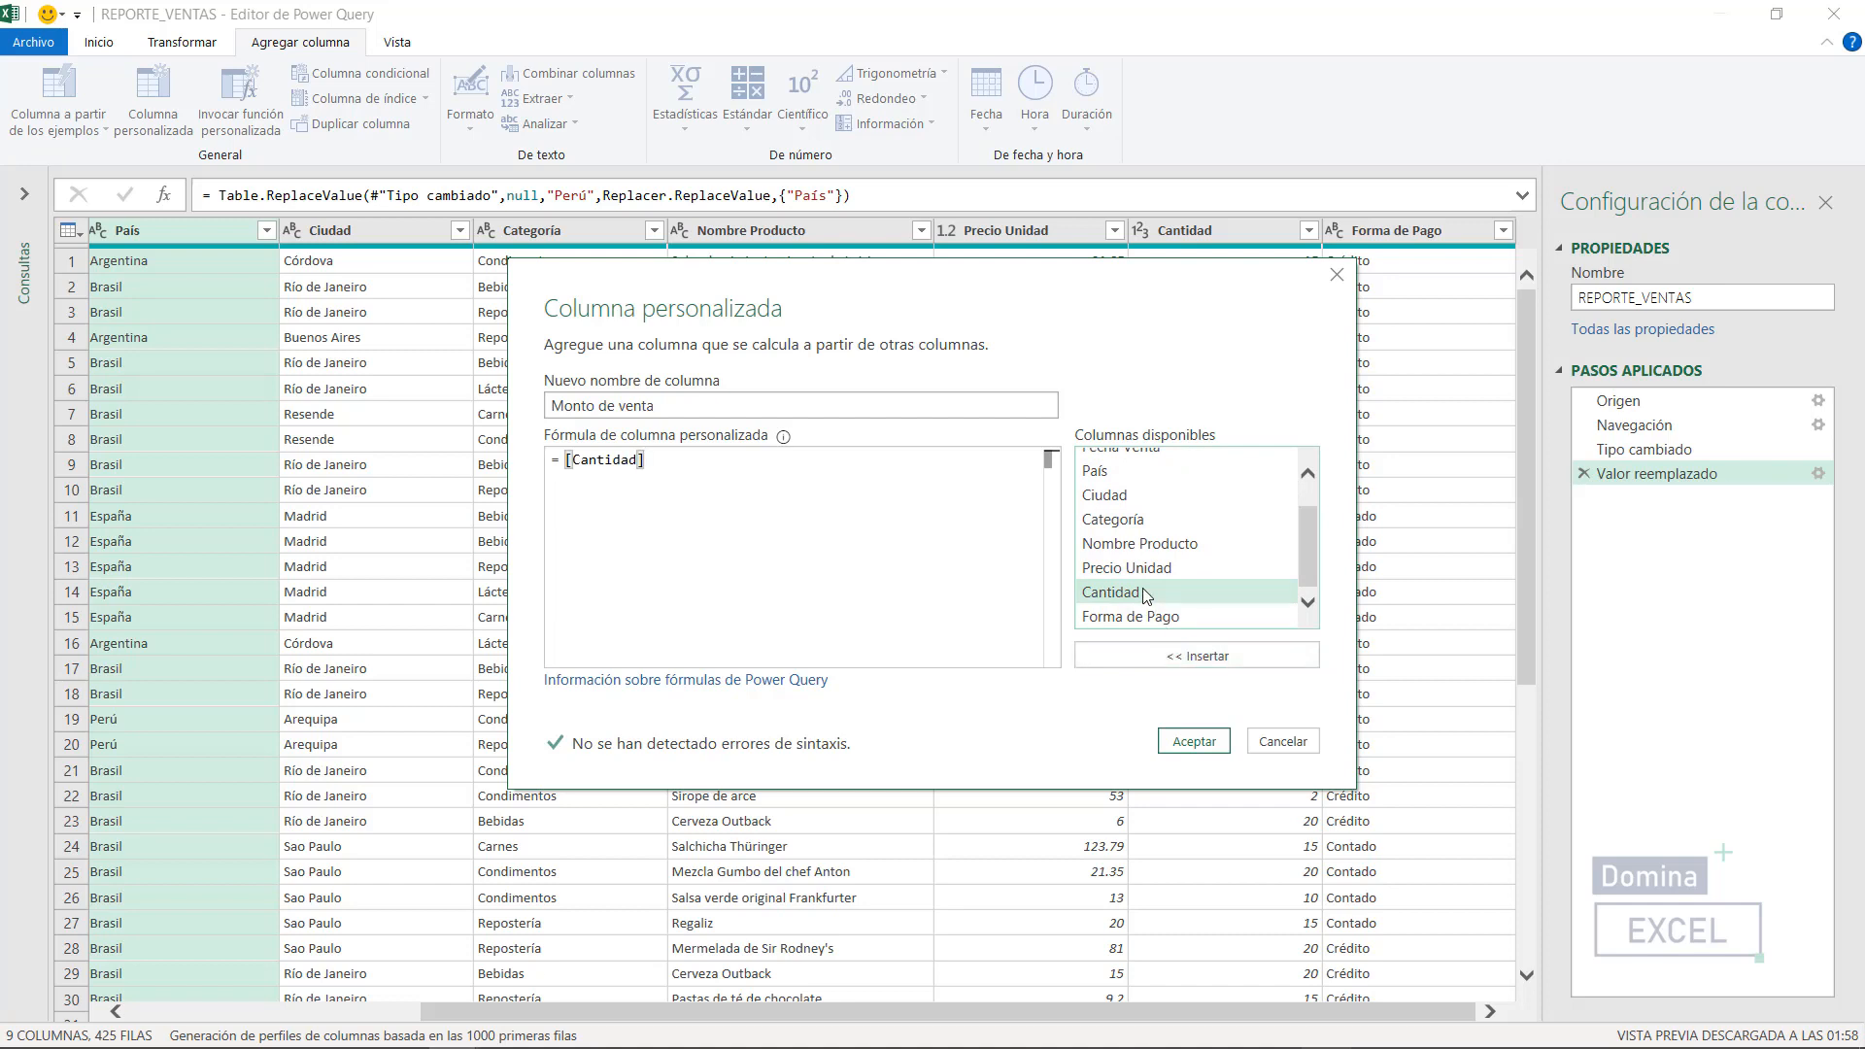
text(*)
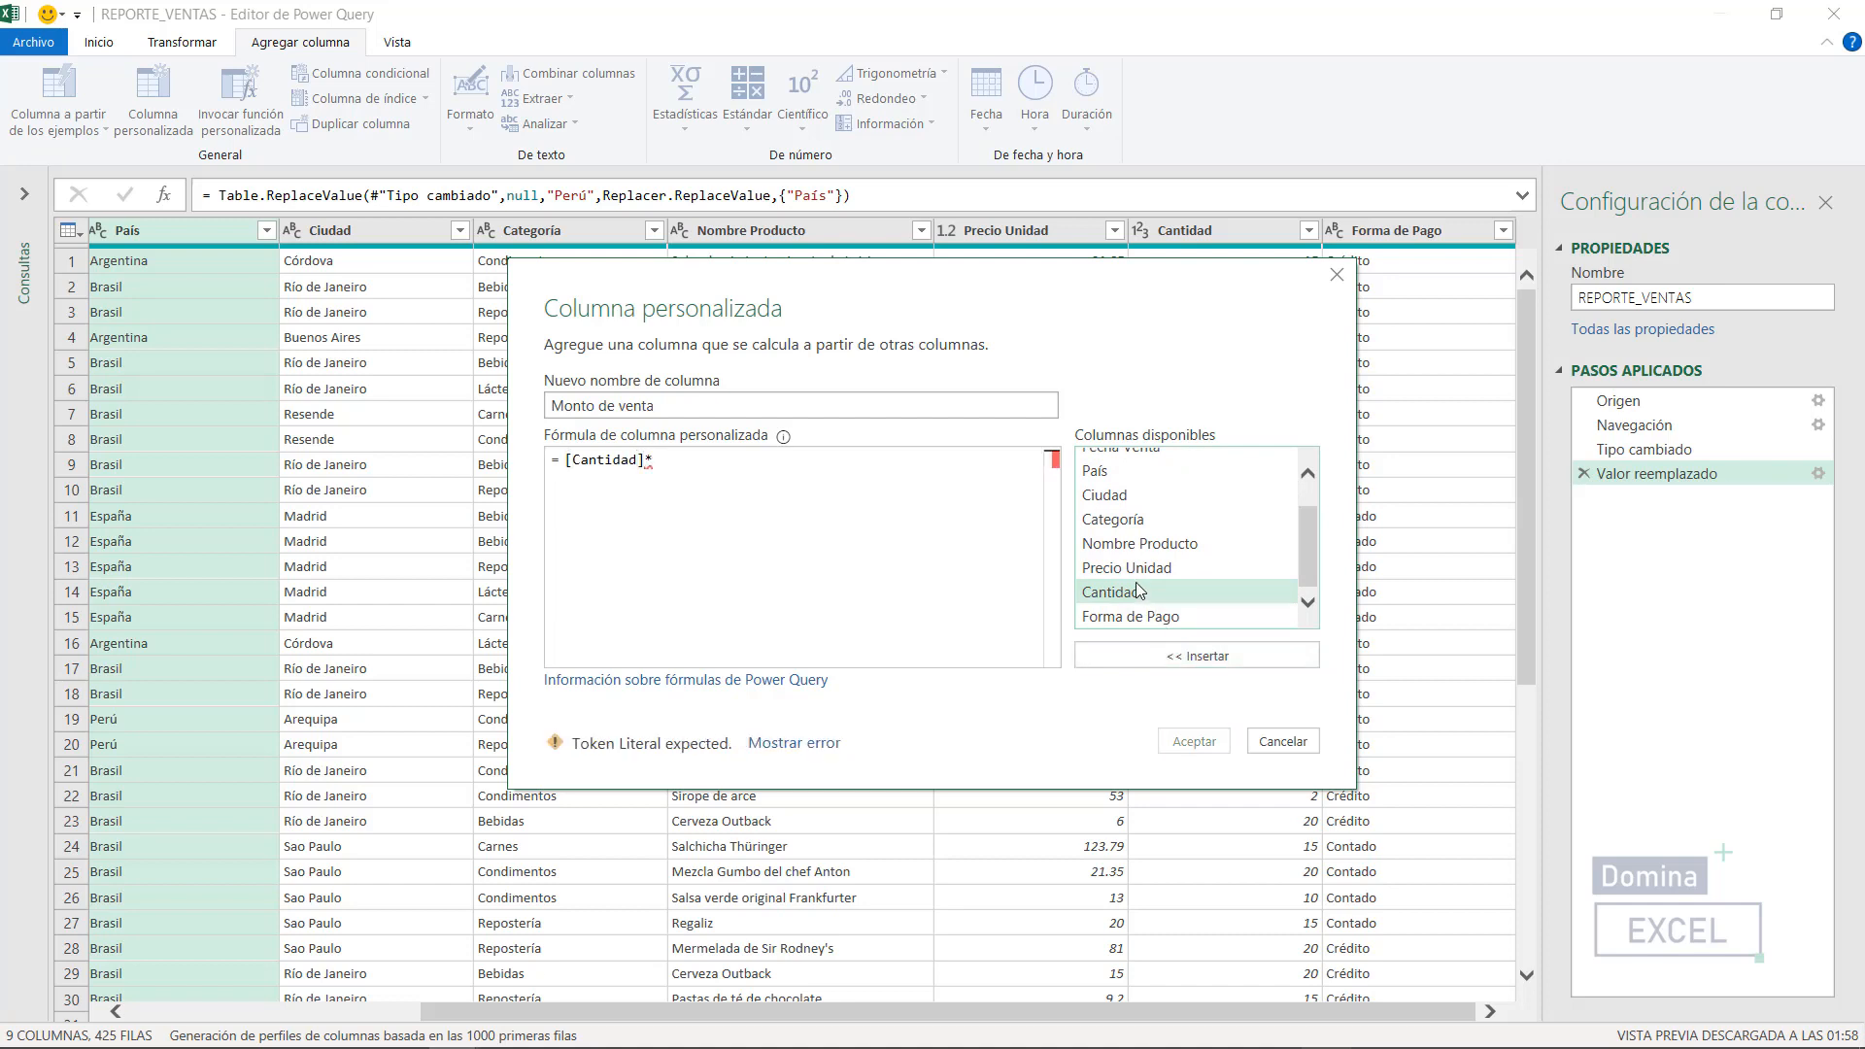
click(1133, 570)
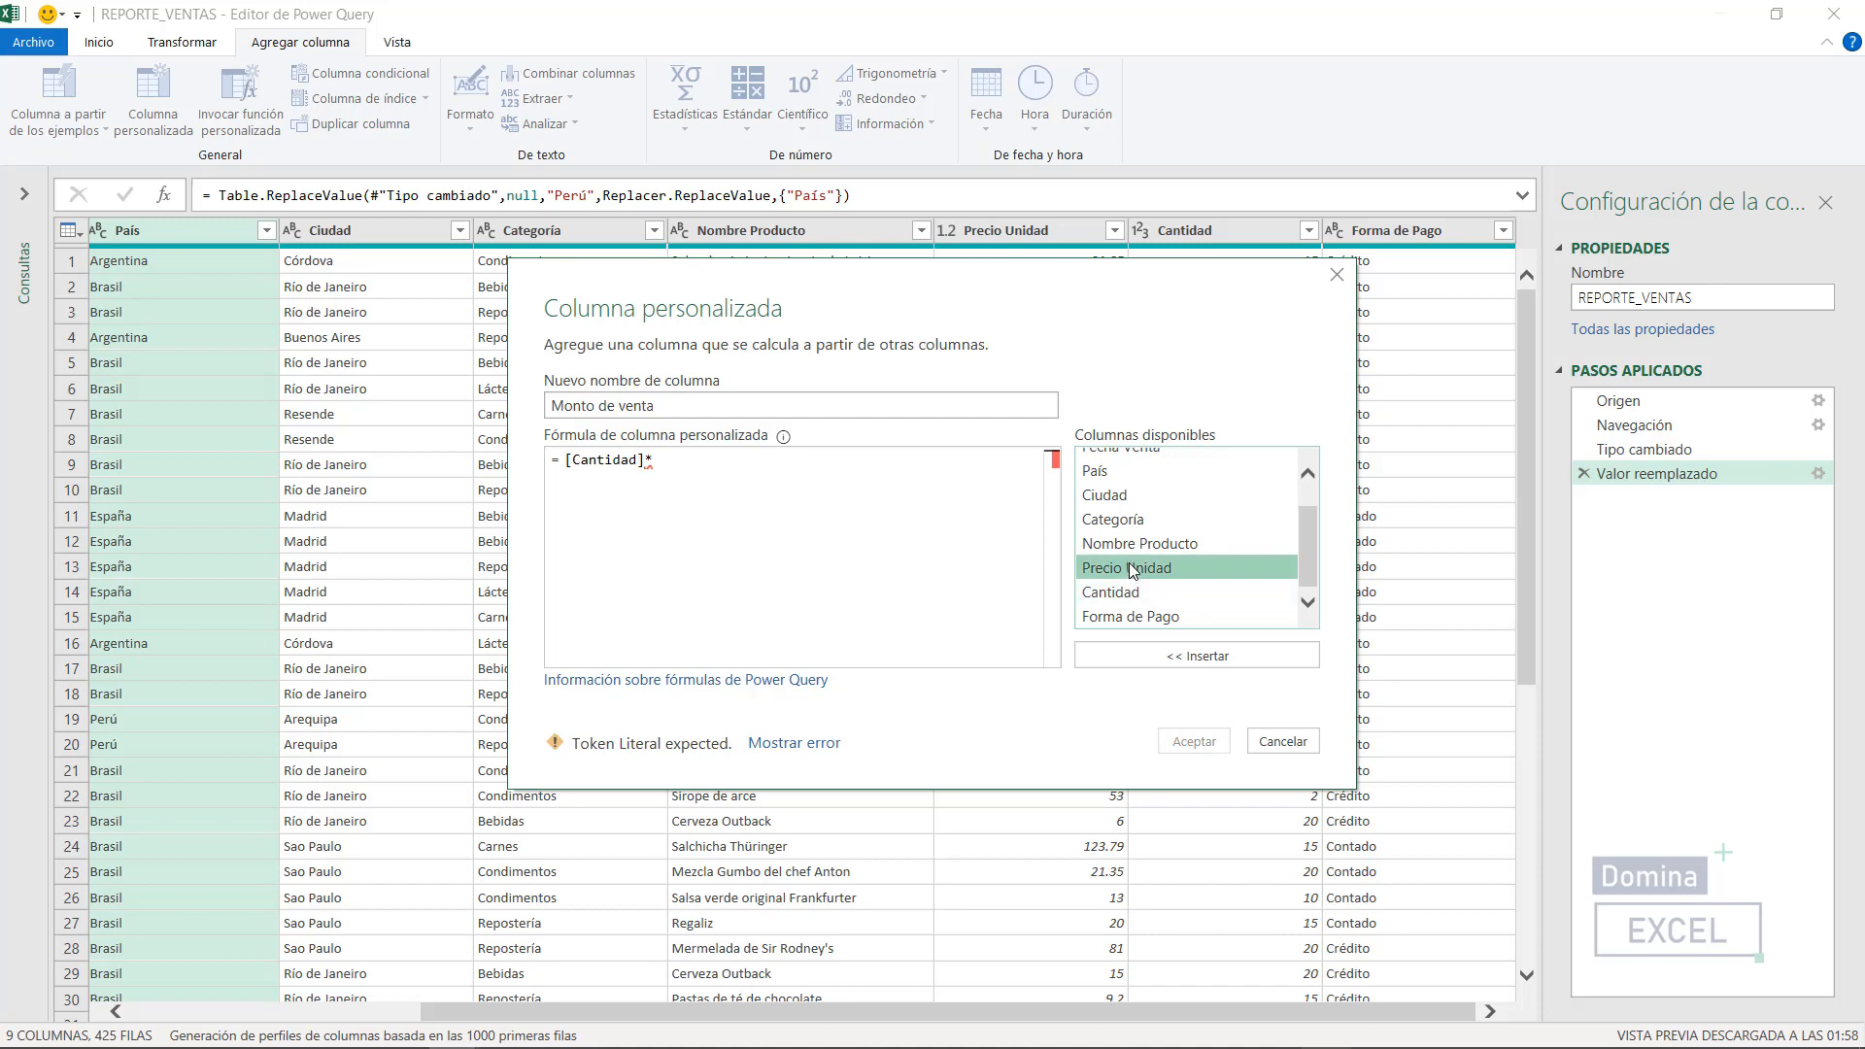
double_click(1133, 570)
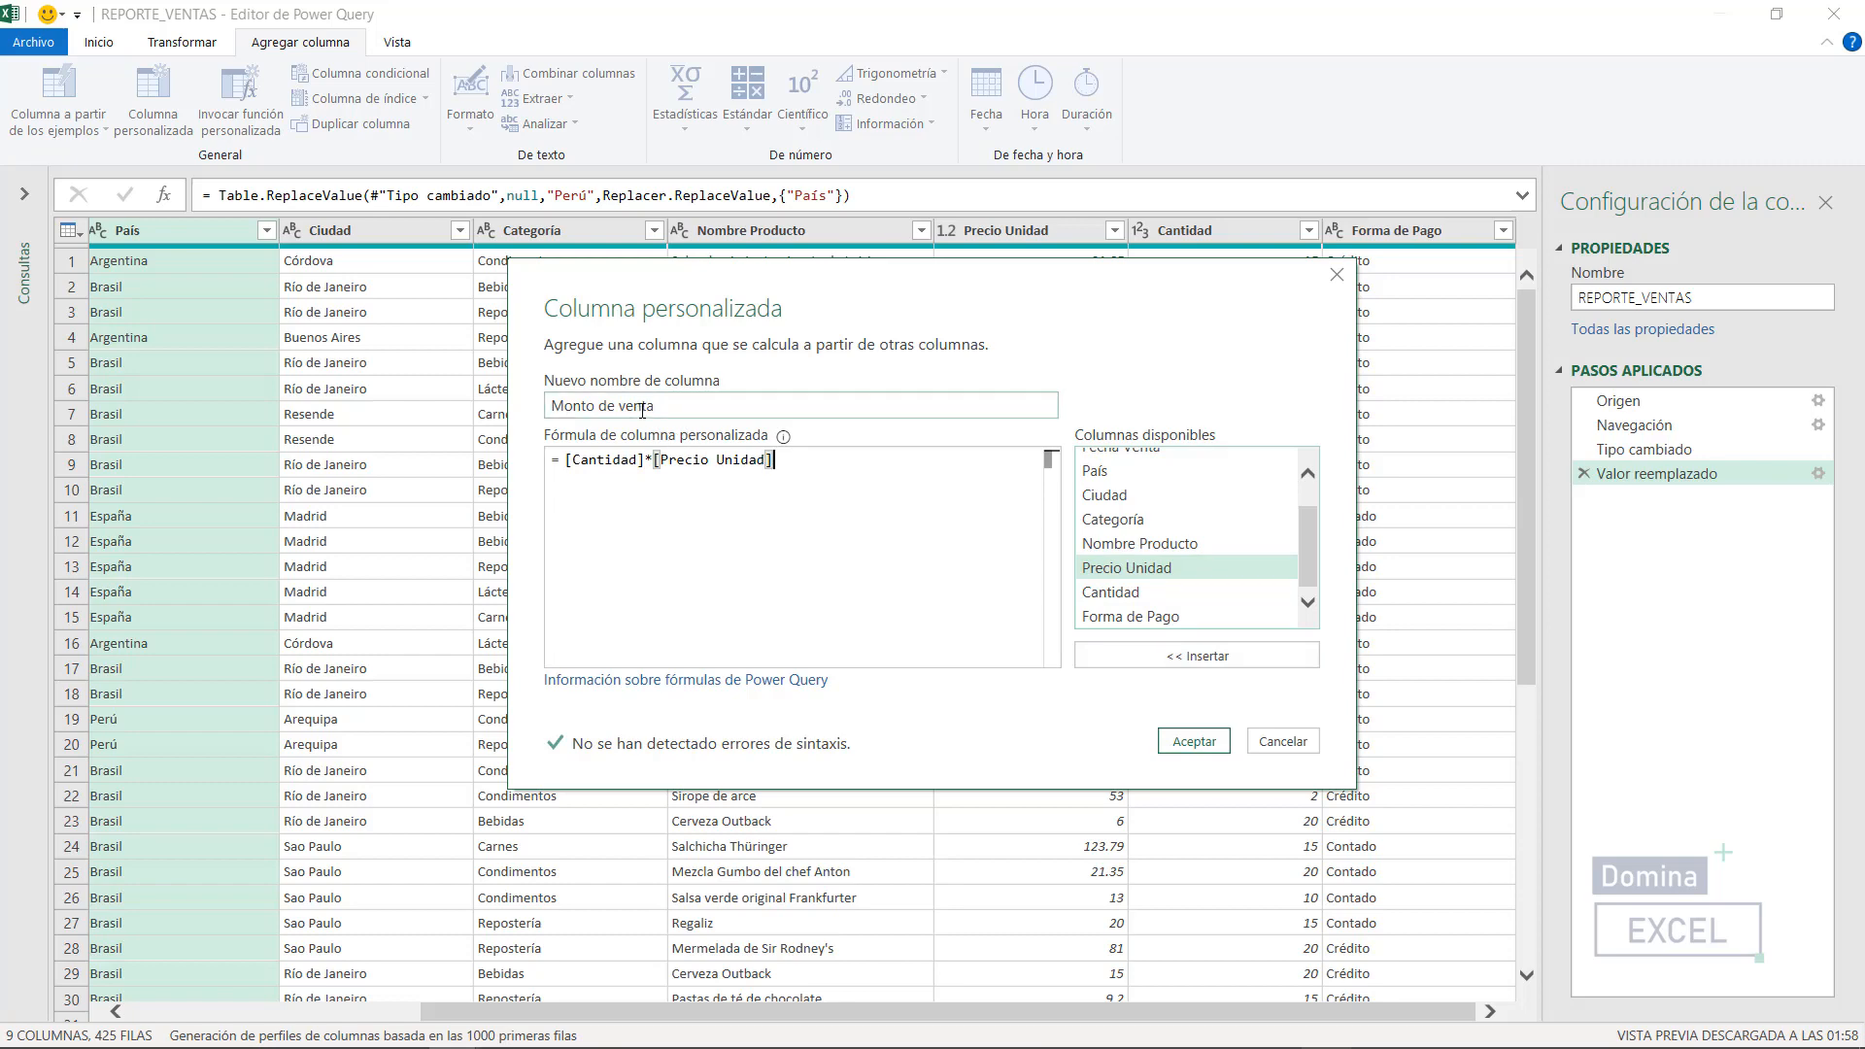
click(1194, 742)
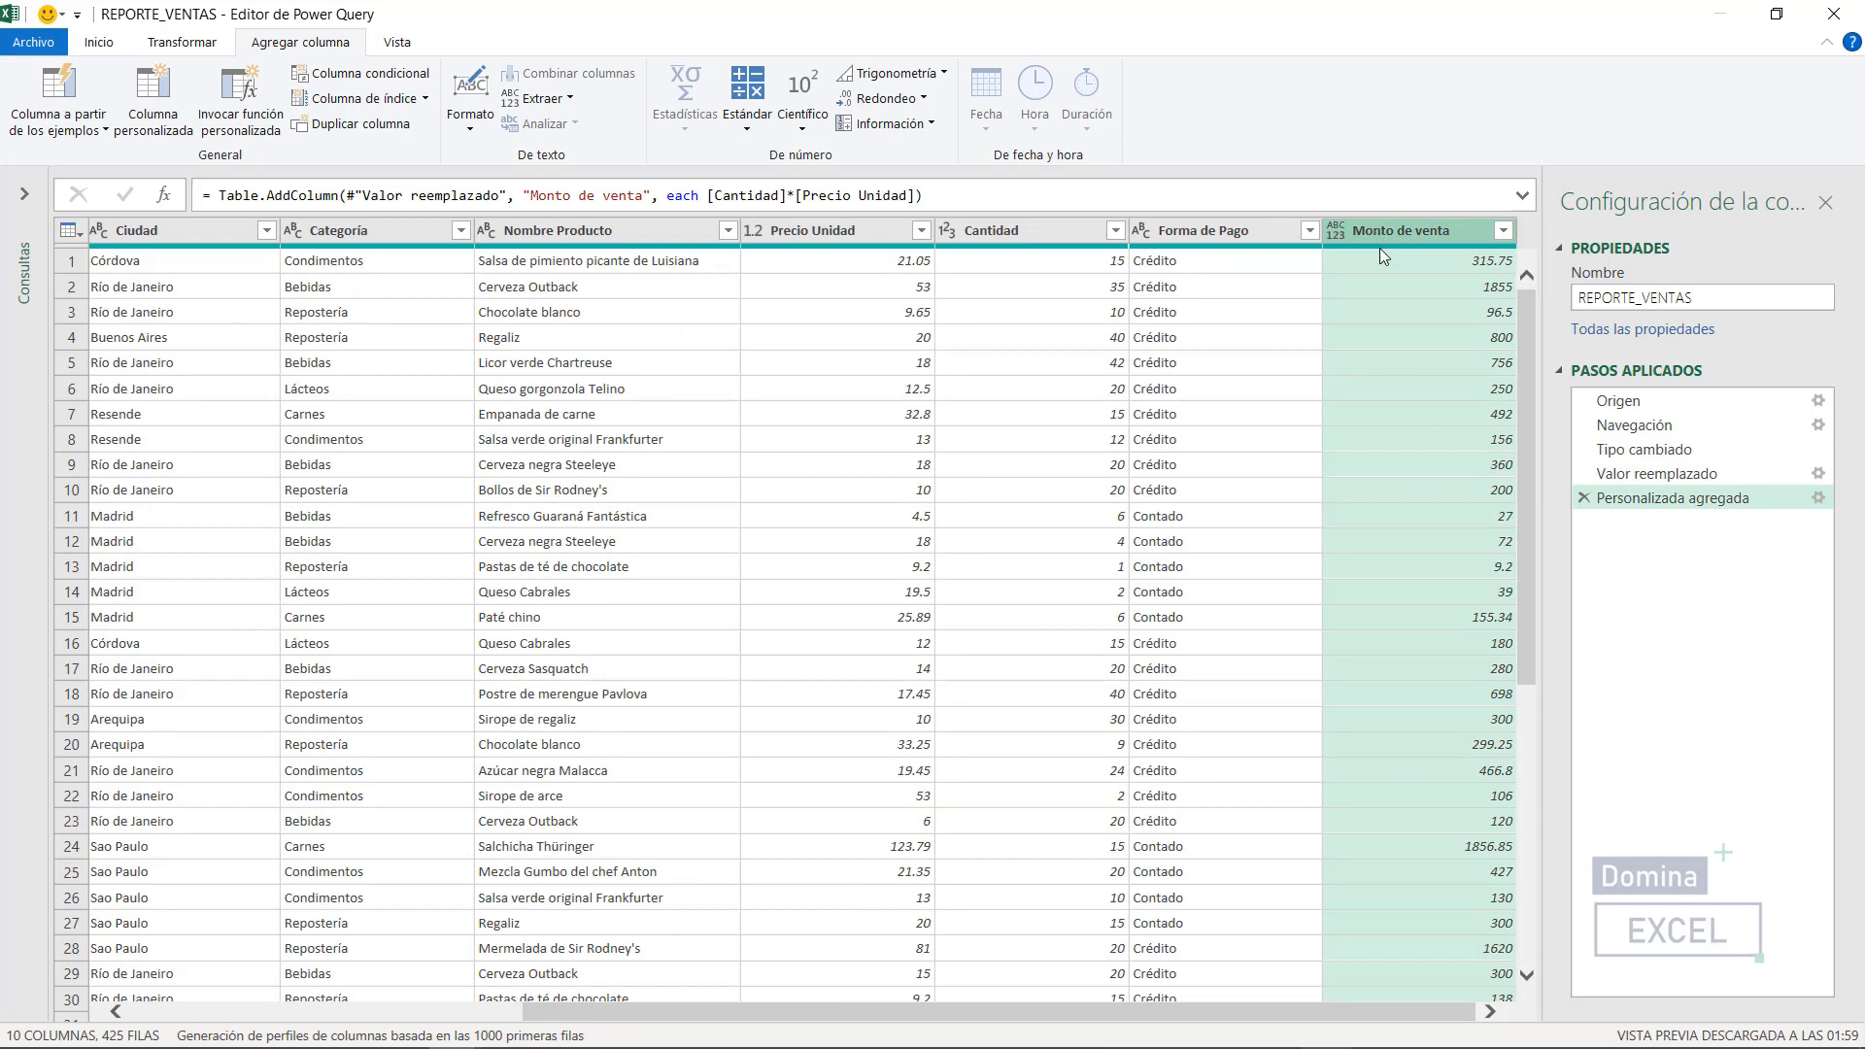
Step: Start a conditional column and name it "Clasificación"
mouse_move(1382, 255)
click(1492, 1011)
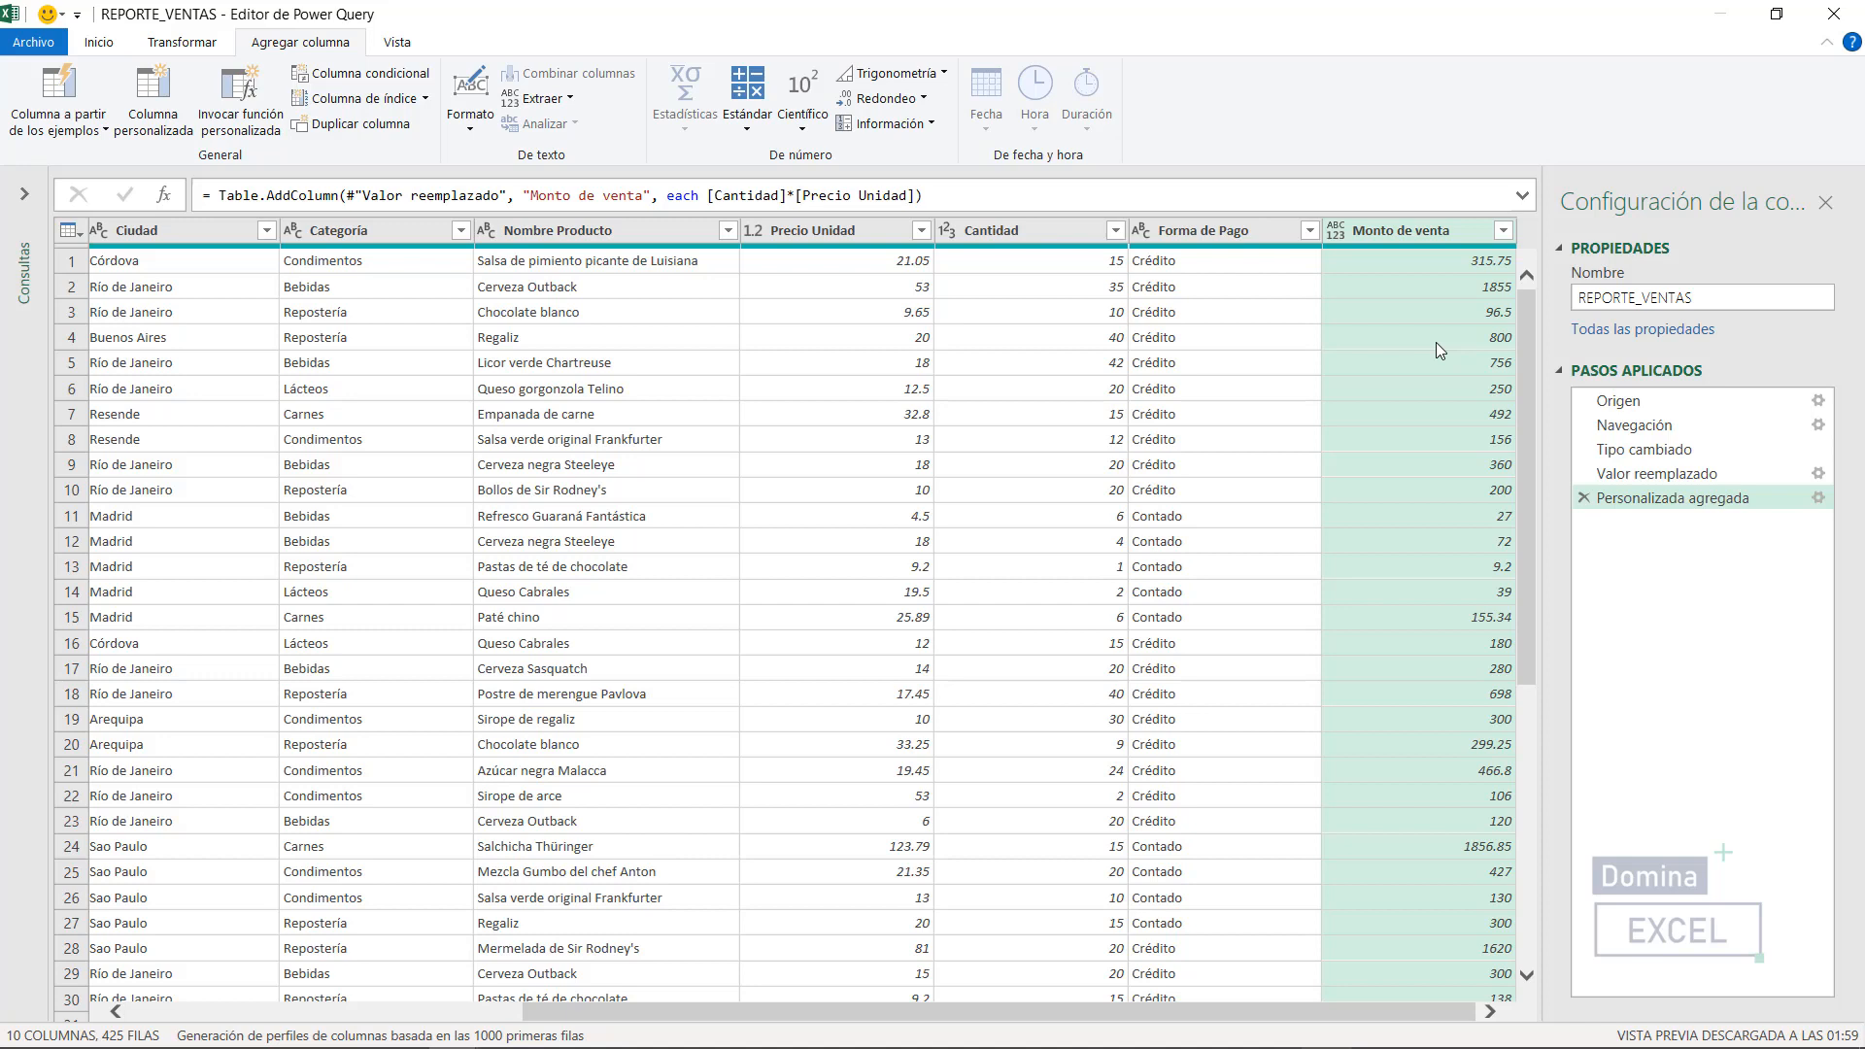
click(356, 78)
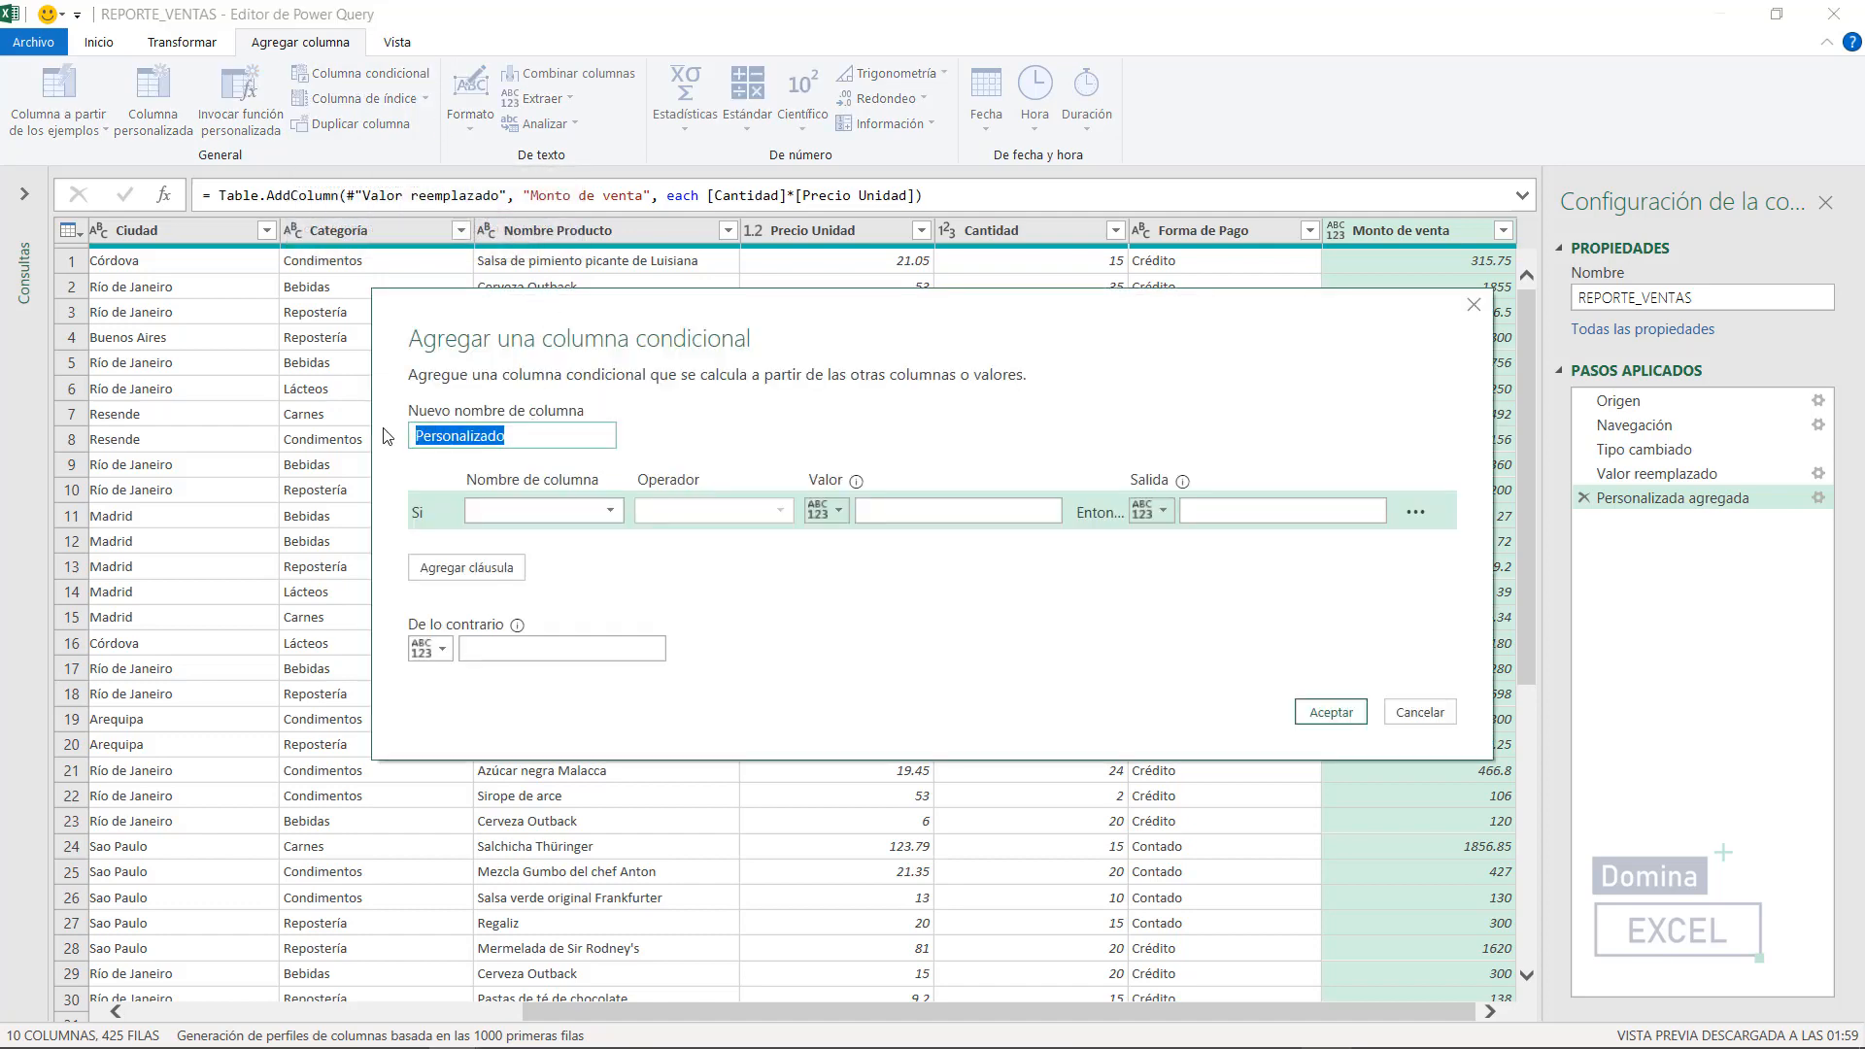
text(Clasifi)
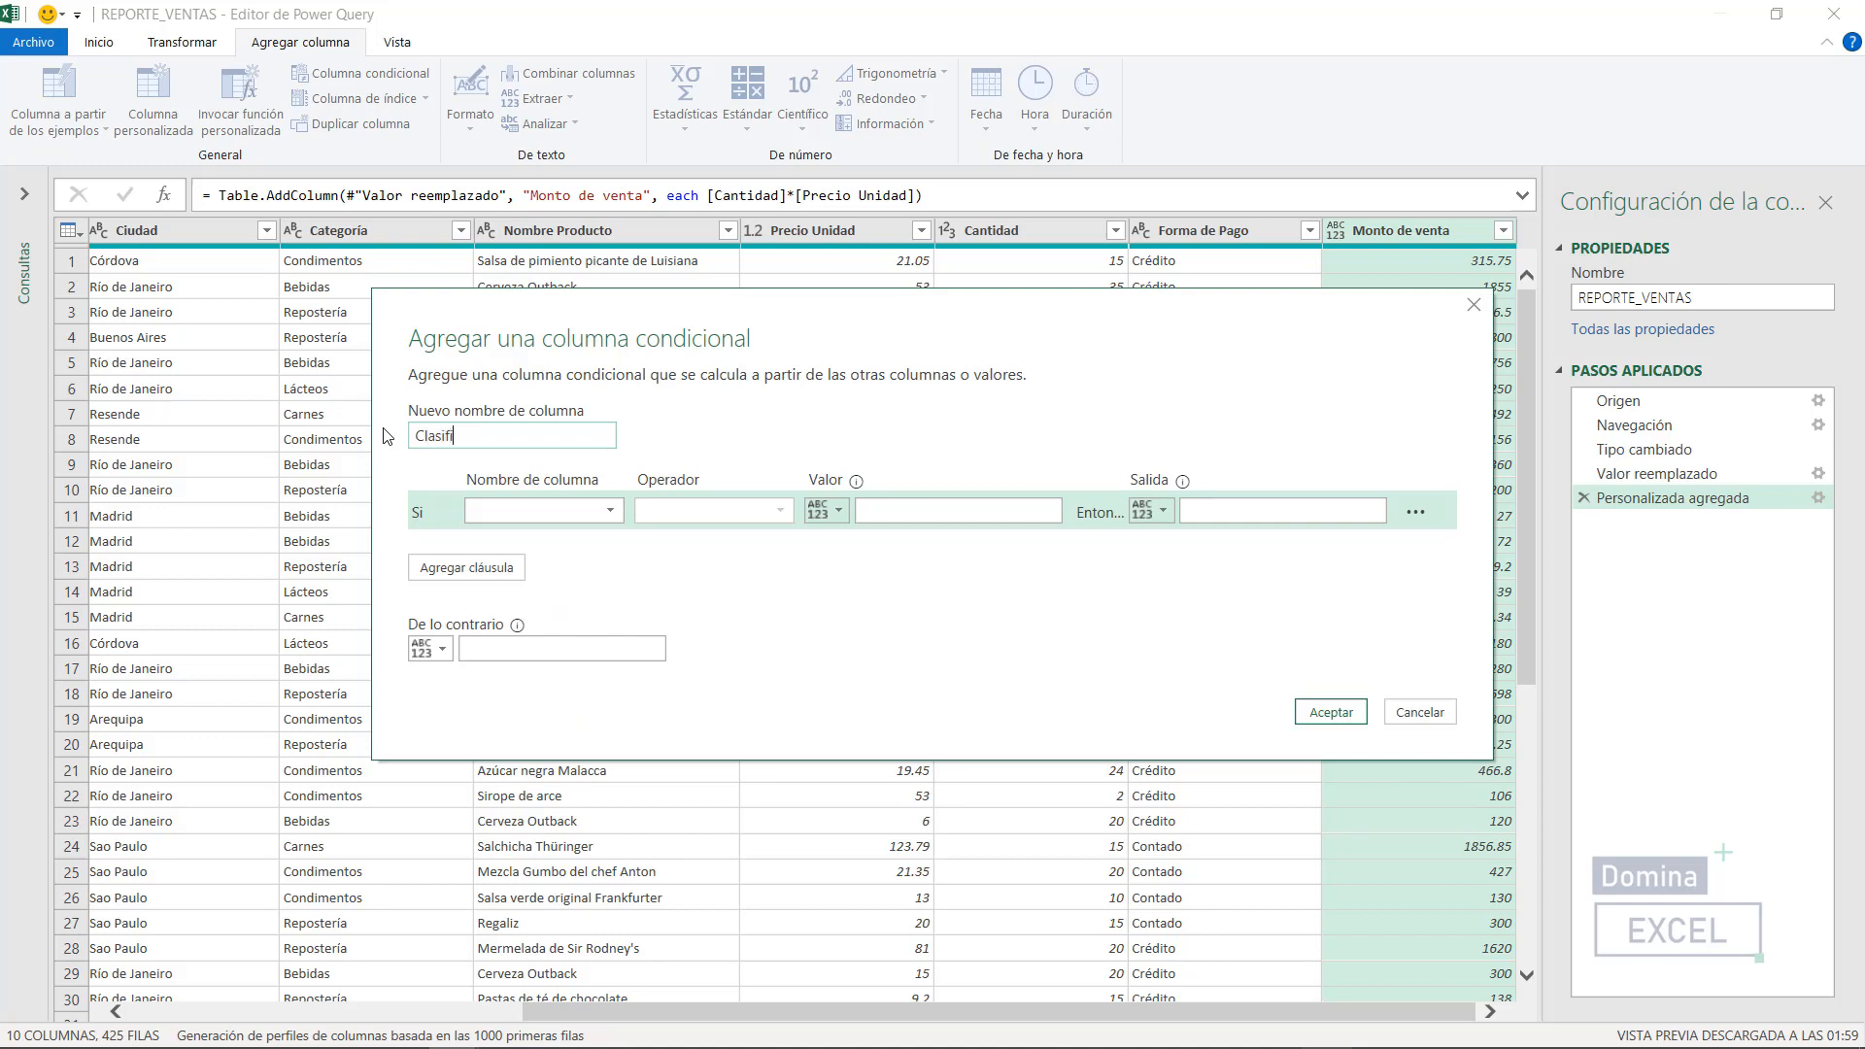
text(cación)
Step: Set the first clause to output "Ingresos bajos" when Monto de venta is less than or equal to 300 (es menor o igual que)
click(598, 517)
click(563, 756)
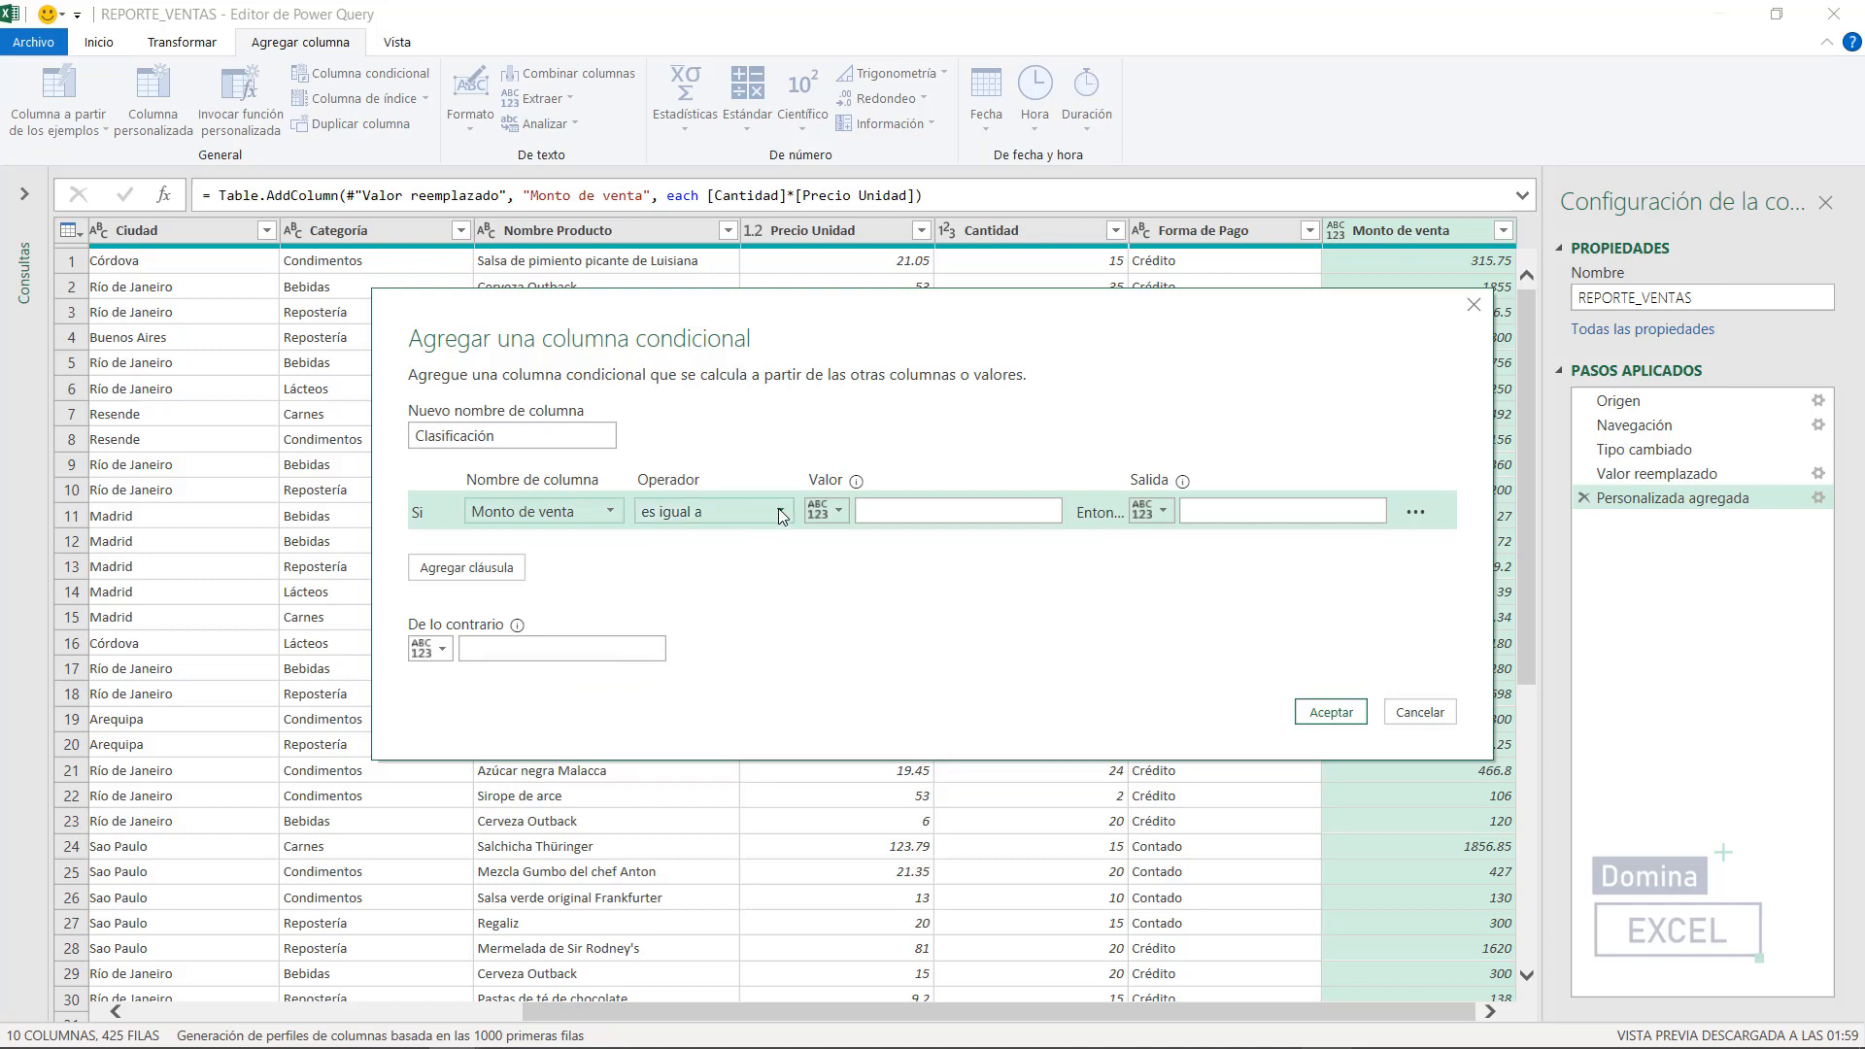
click(782, 516)
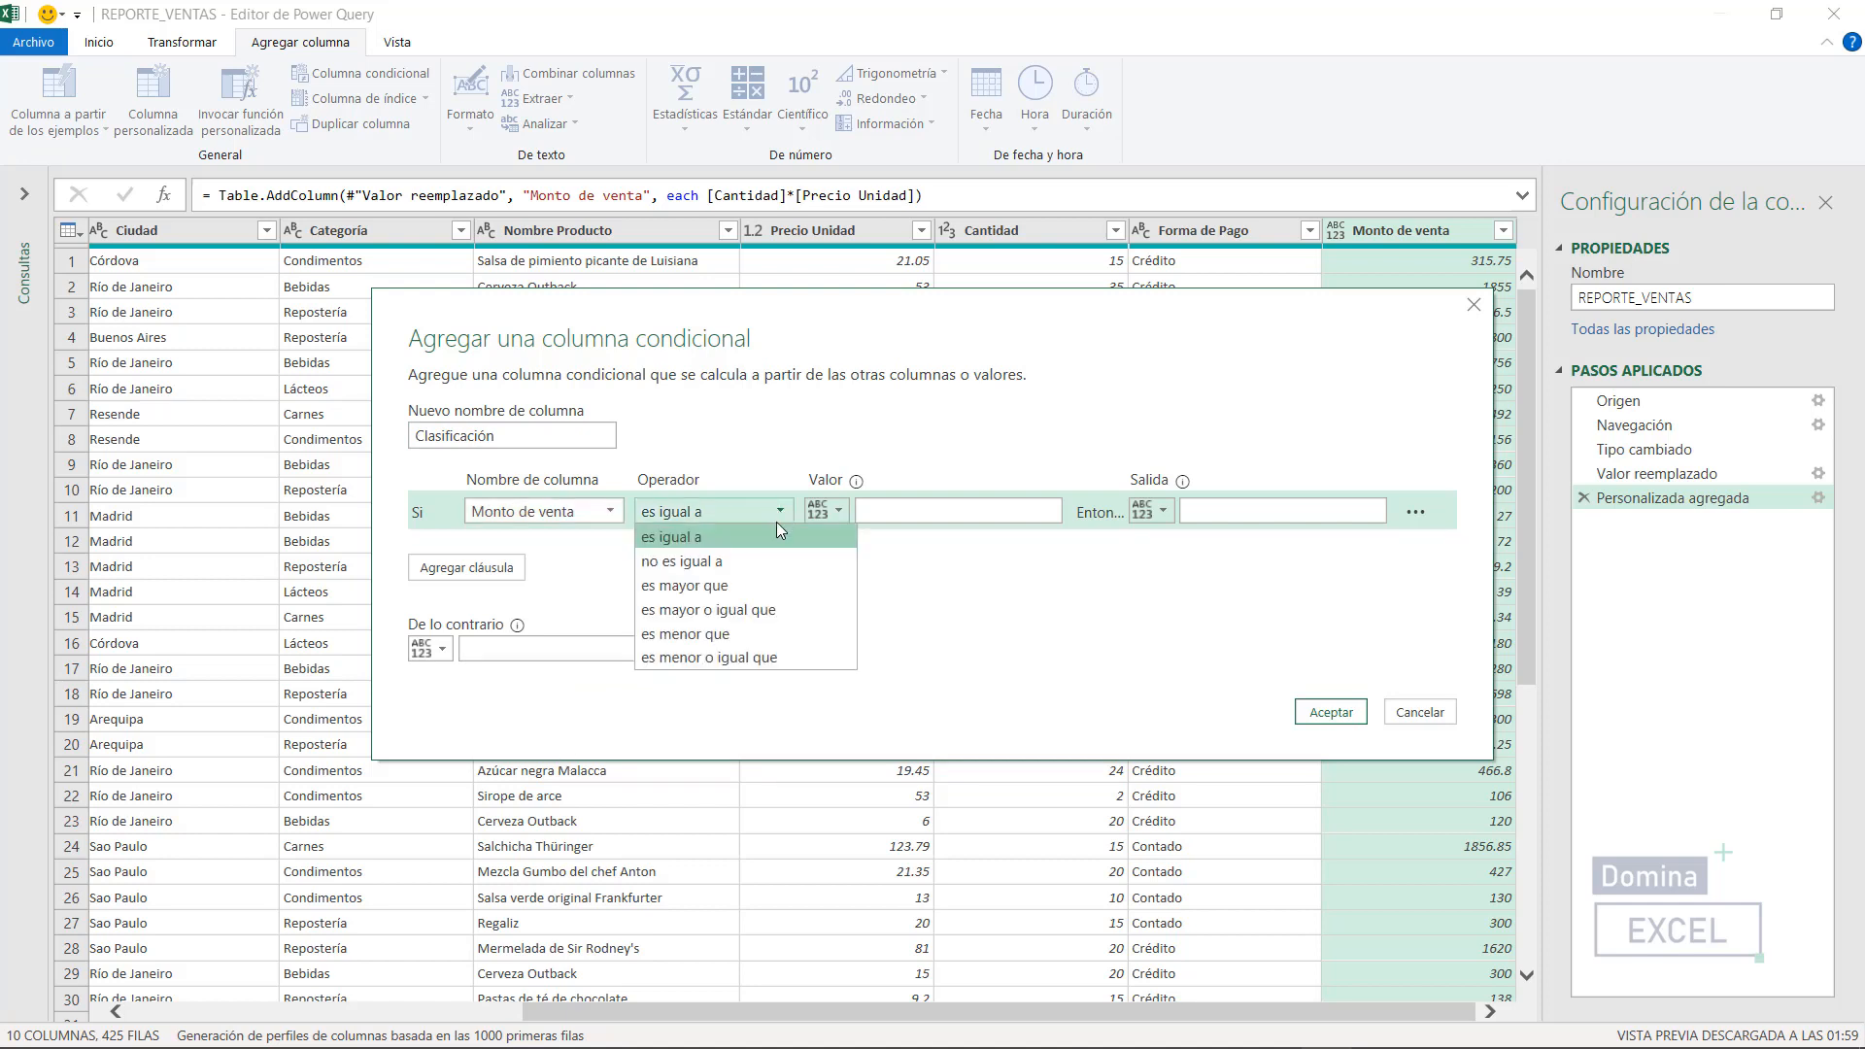
click(763, 661)
click(892, 512)
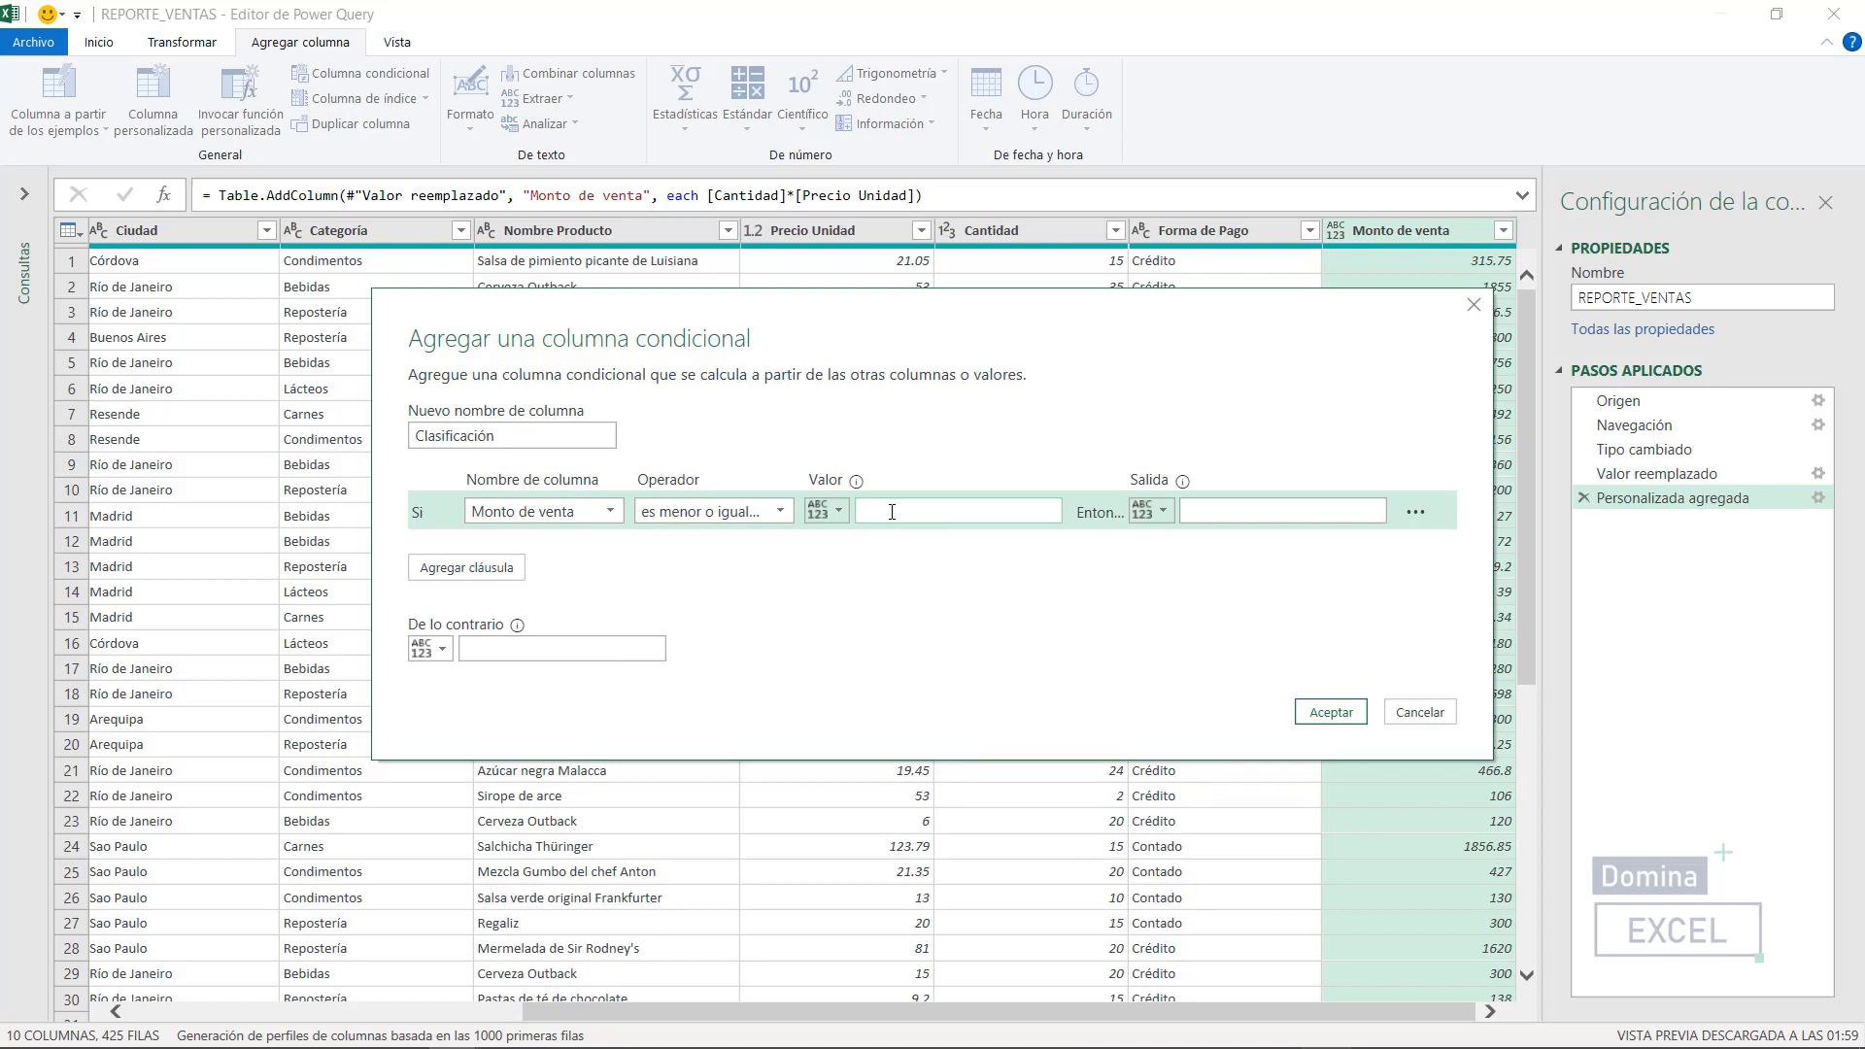
text(300)
click(1220, 510)
click(1220, 510)
text(Ingresos bajos)
Step: Add a second clause that outputs "Ingresos medios" when Monto de venta is less than or equal to 800 (es menor o igual que)
click(493, 568)
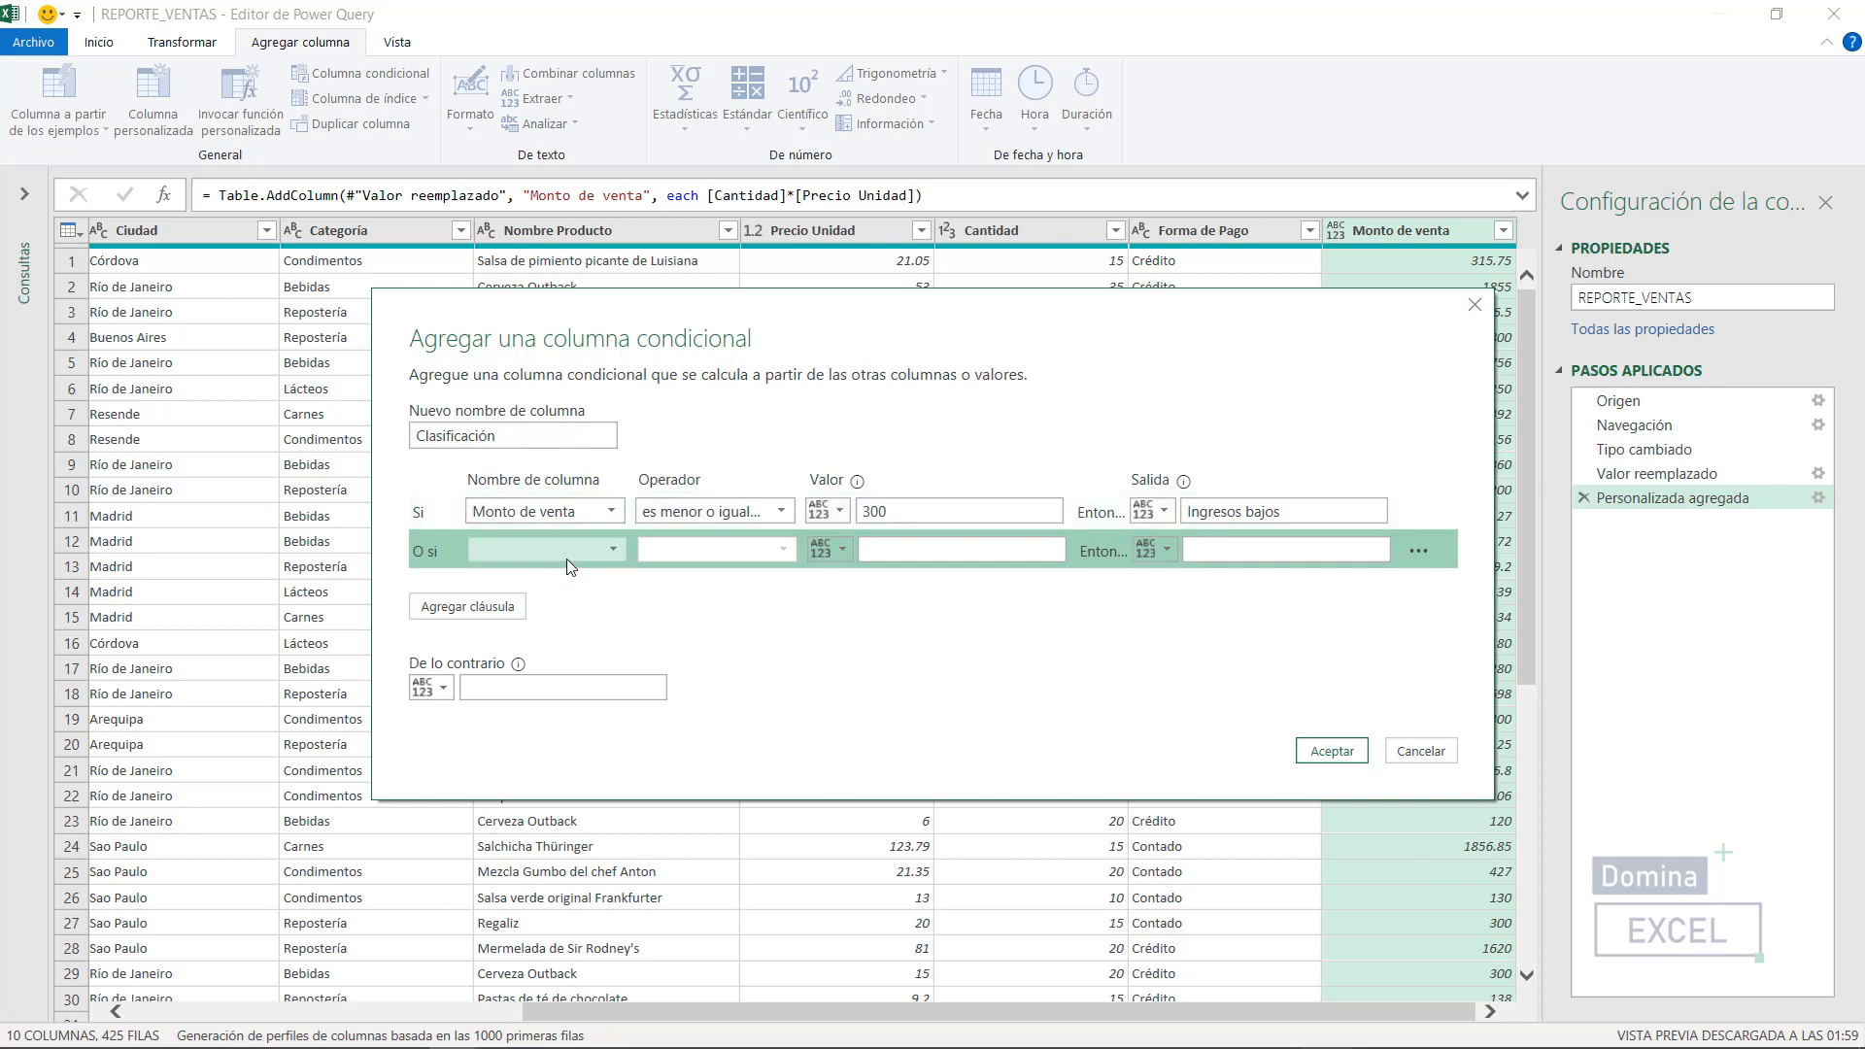
click(614, 551)
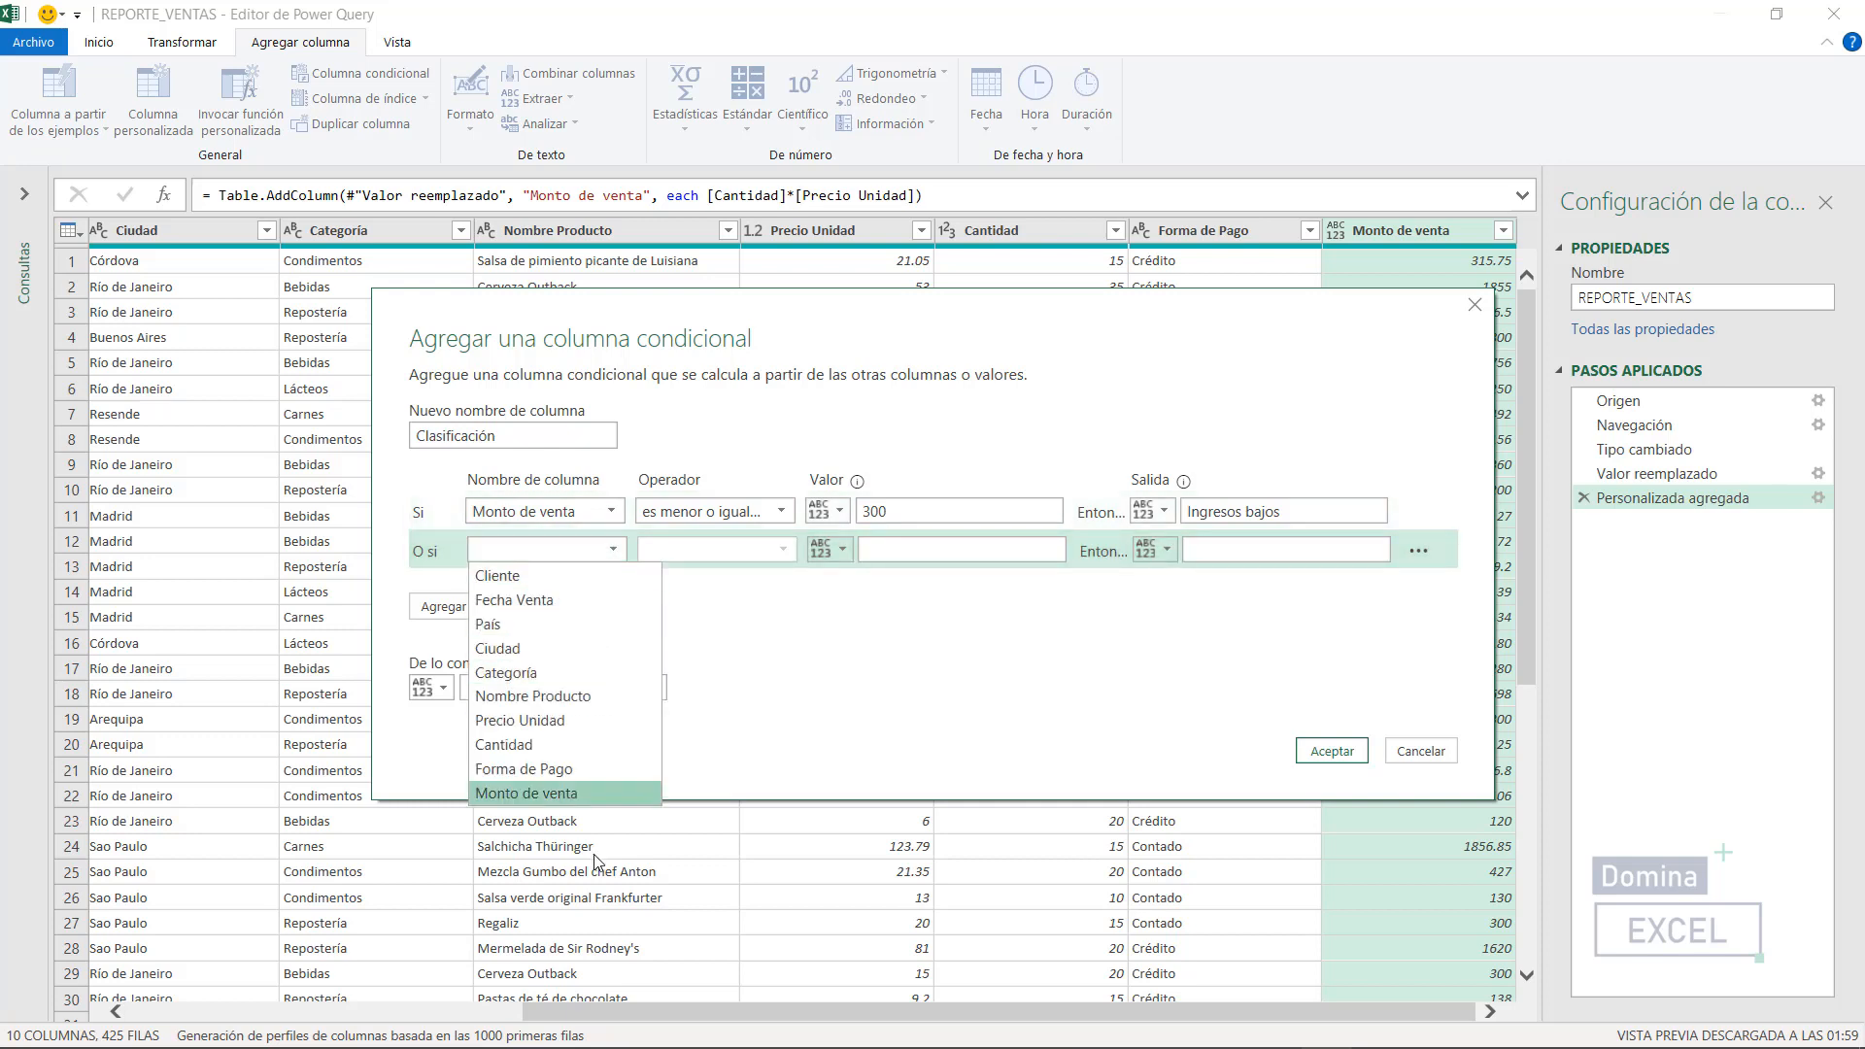
click(580, 791)
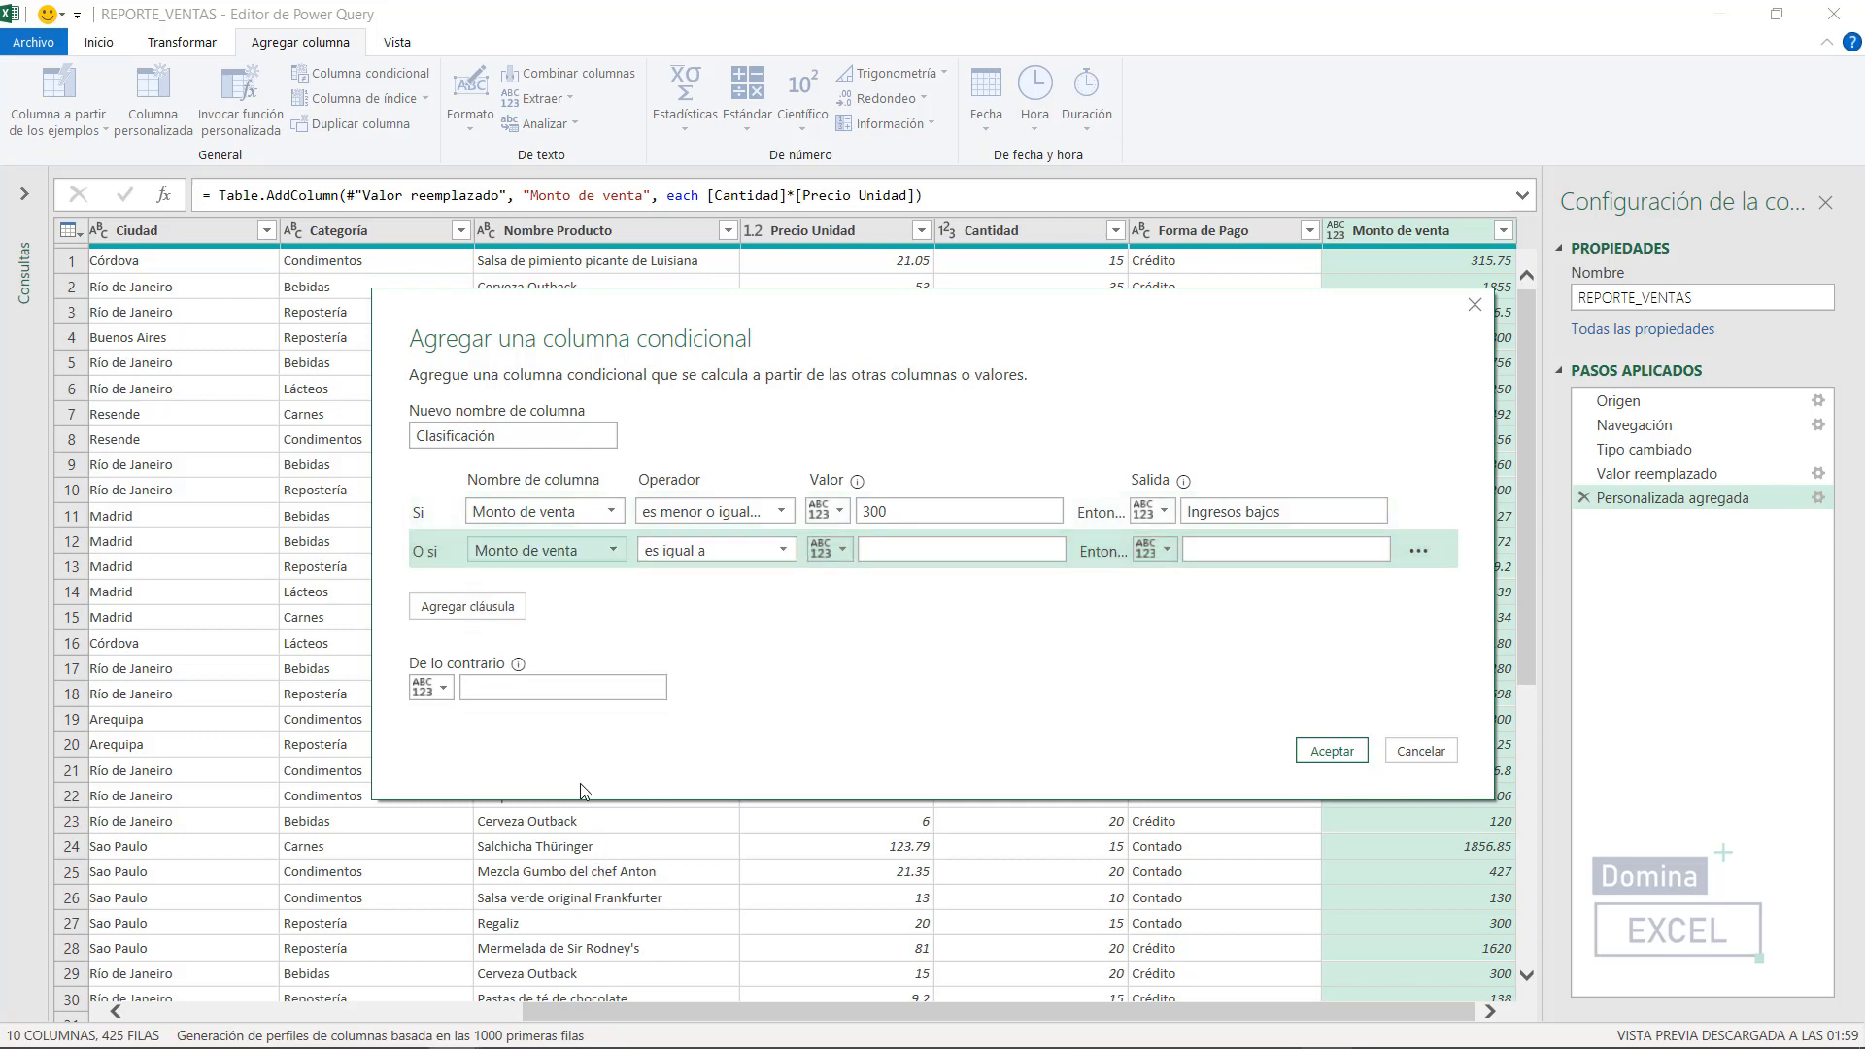
click(748, 552)
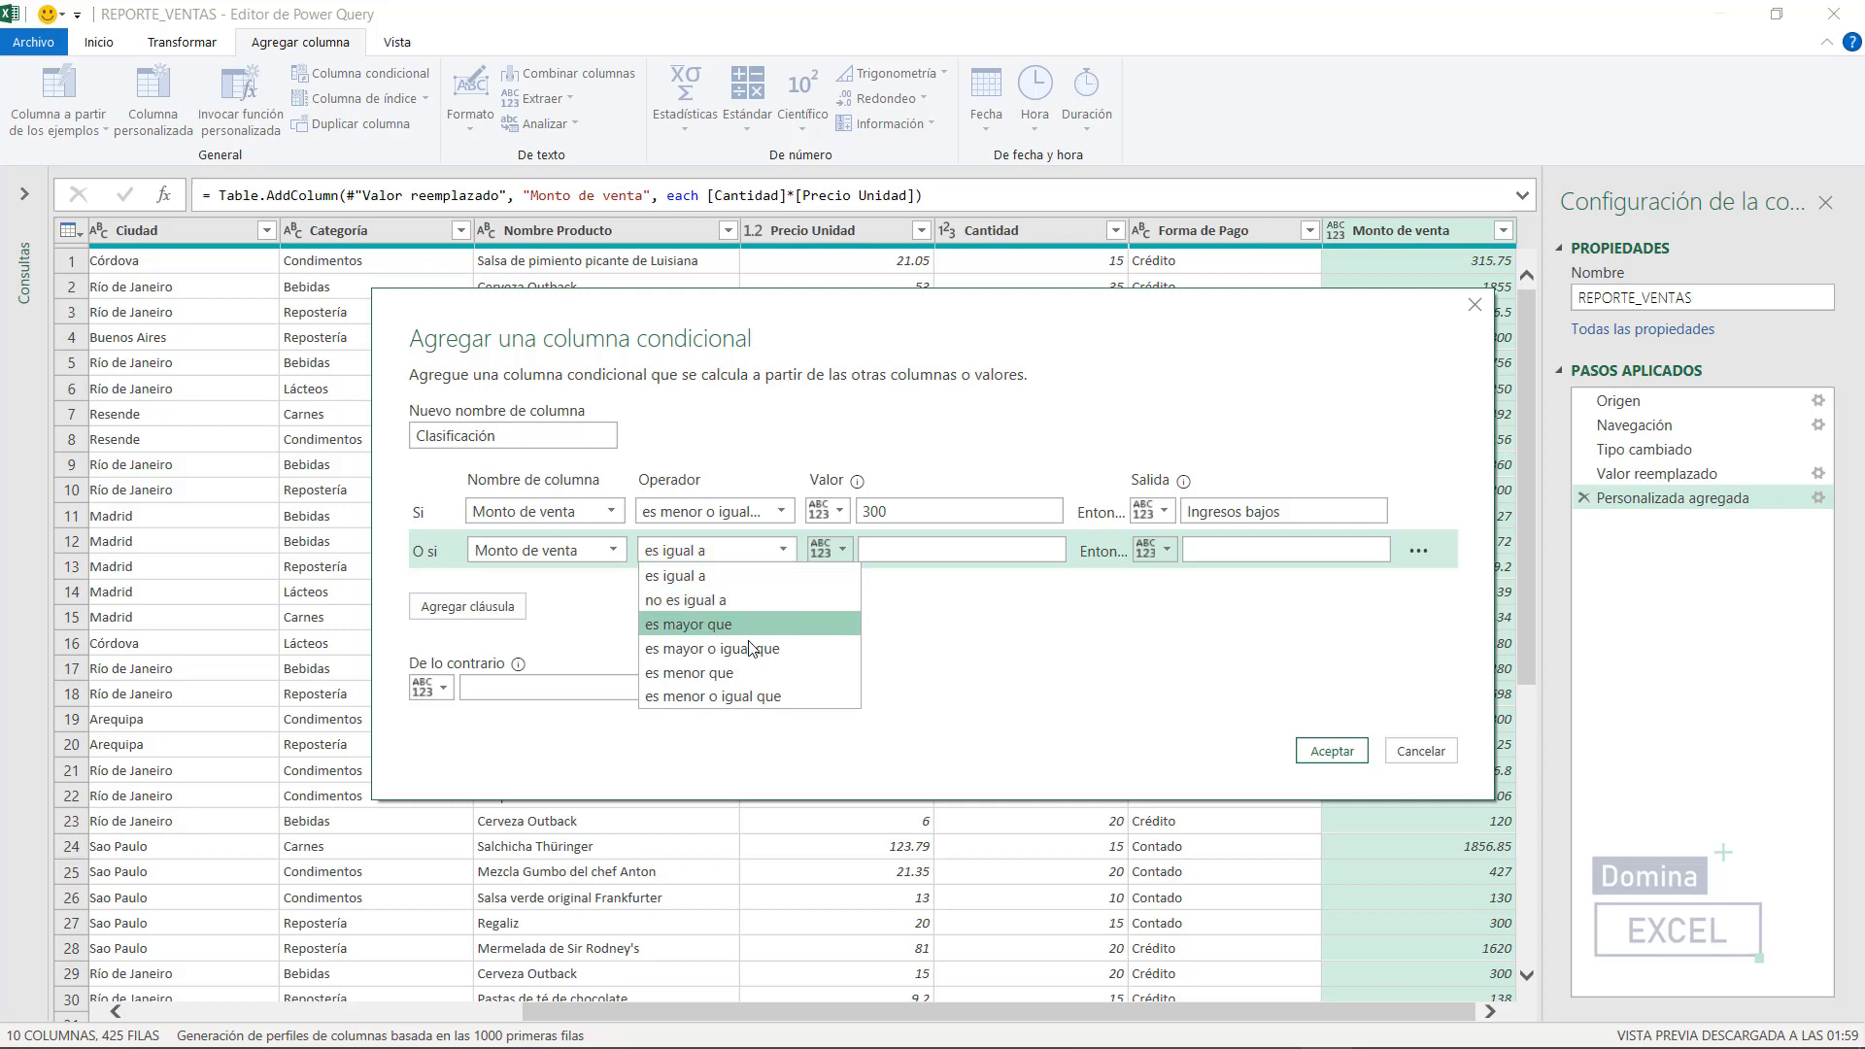
click(740, 692)
click(883, 547)
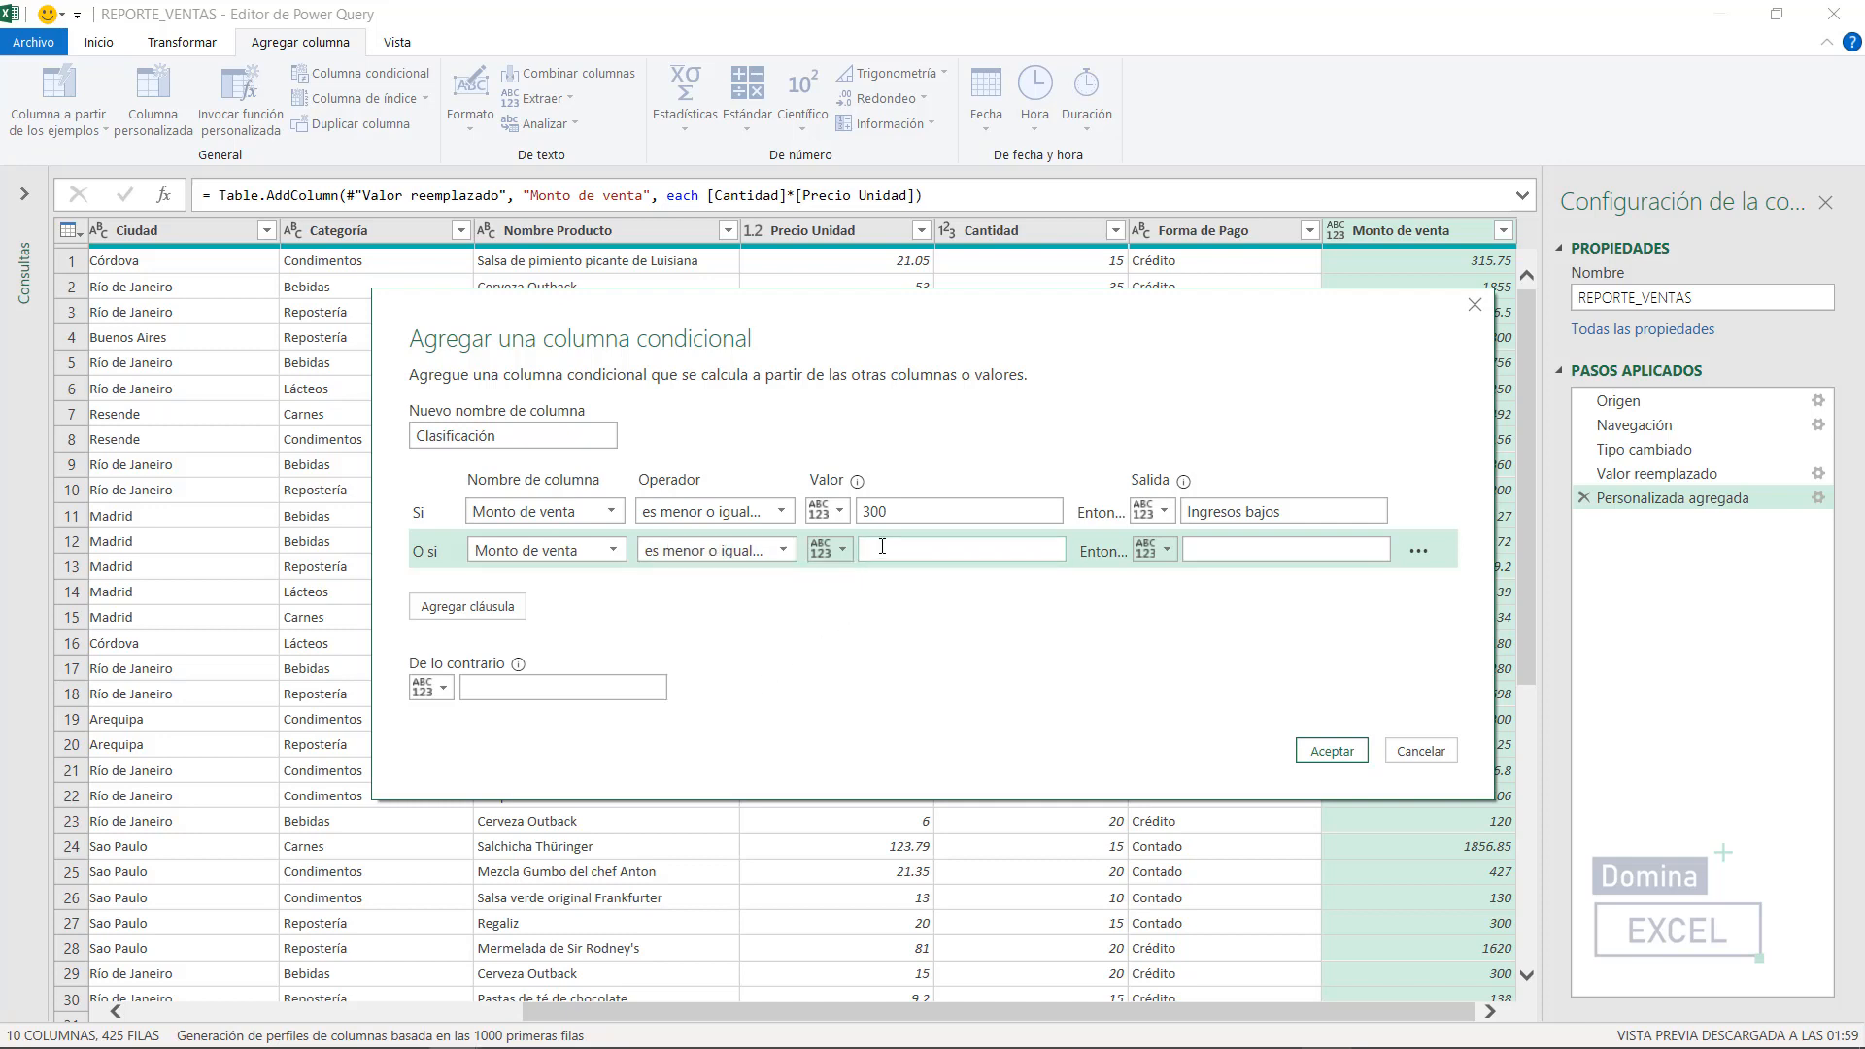
text(800)
text(Ingreso)
text(s medios)
Step: Set the otherwise value to "Ingresos Altos" and add the conditional column to the query
click(621, 688)
text(Ingresos )
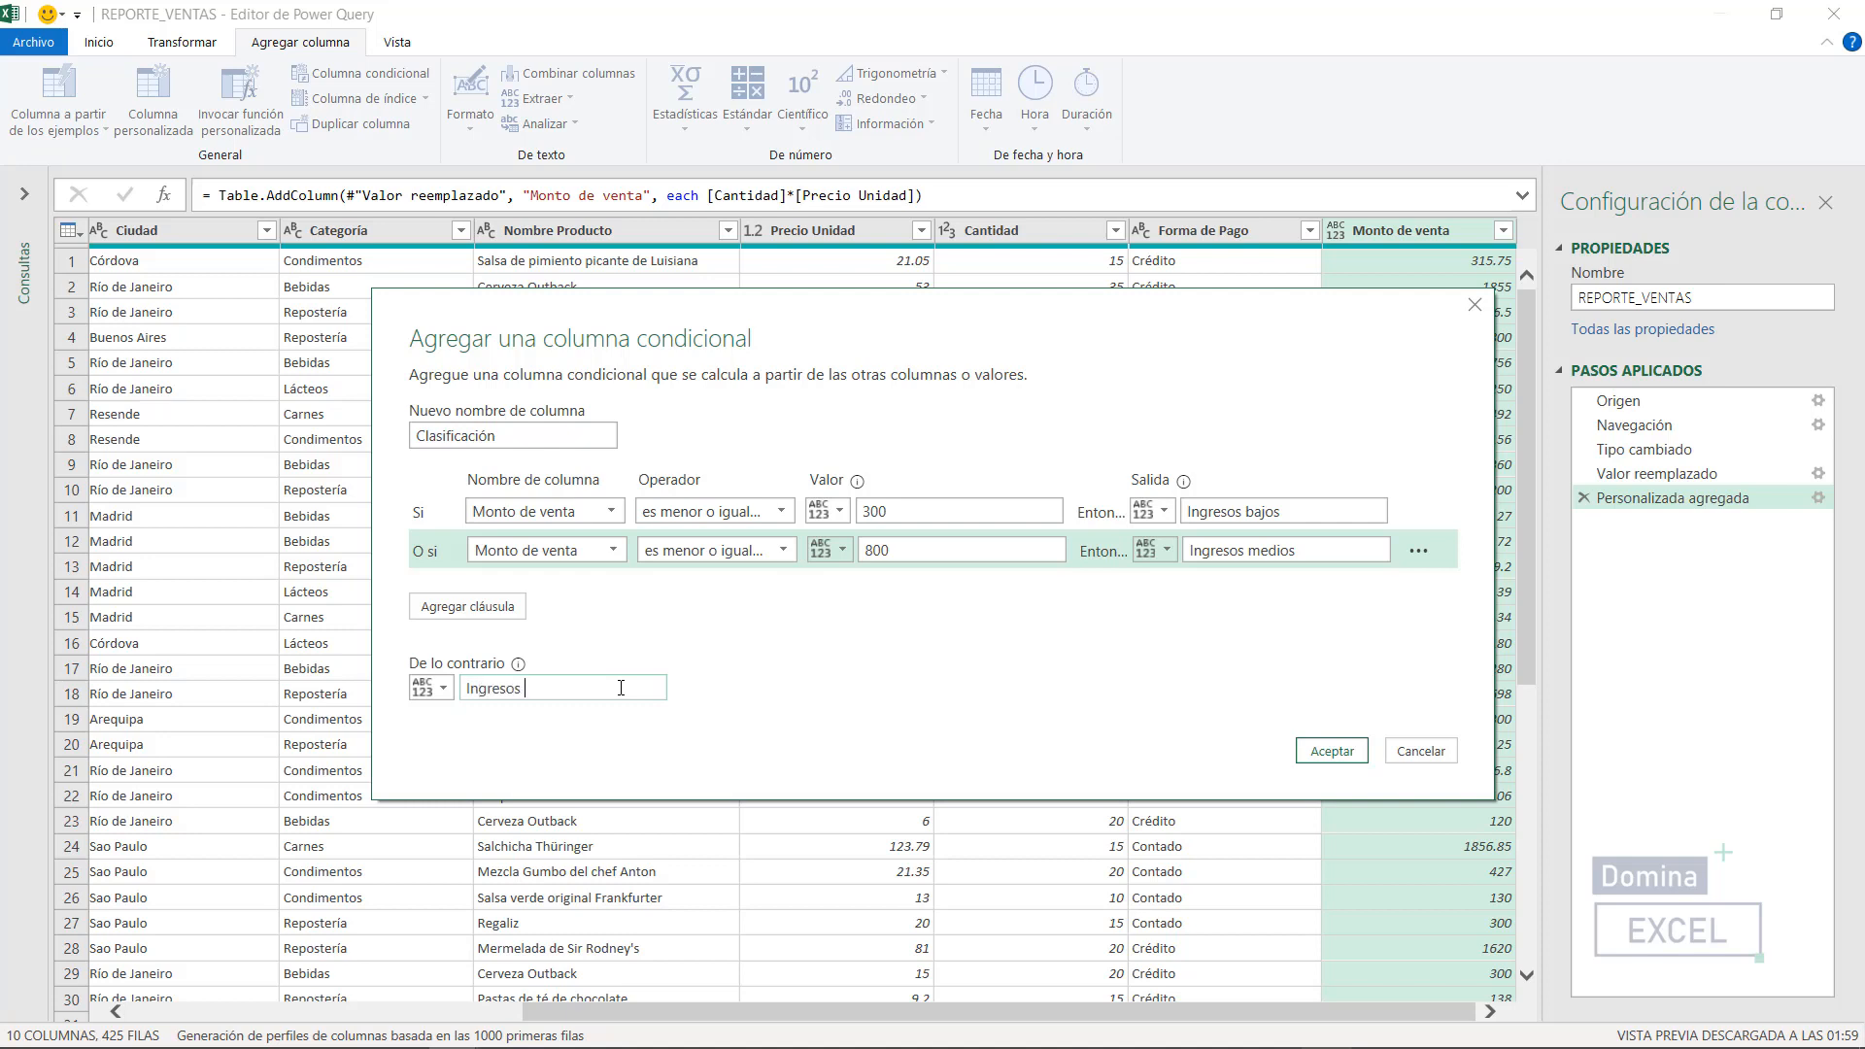
text(Altos)
click(1332, 751)
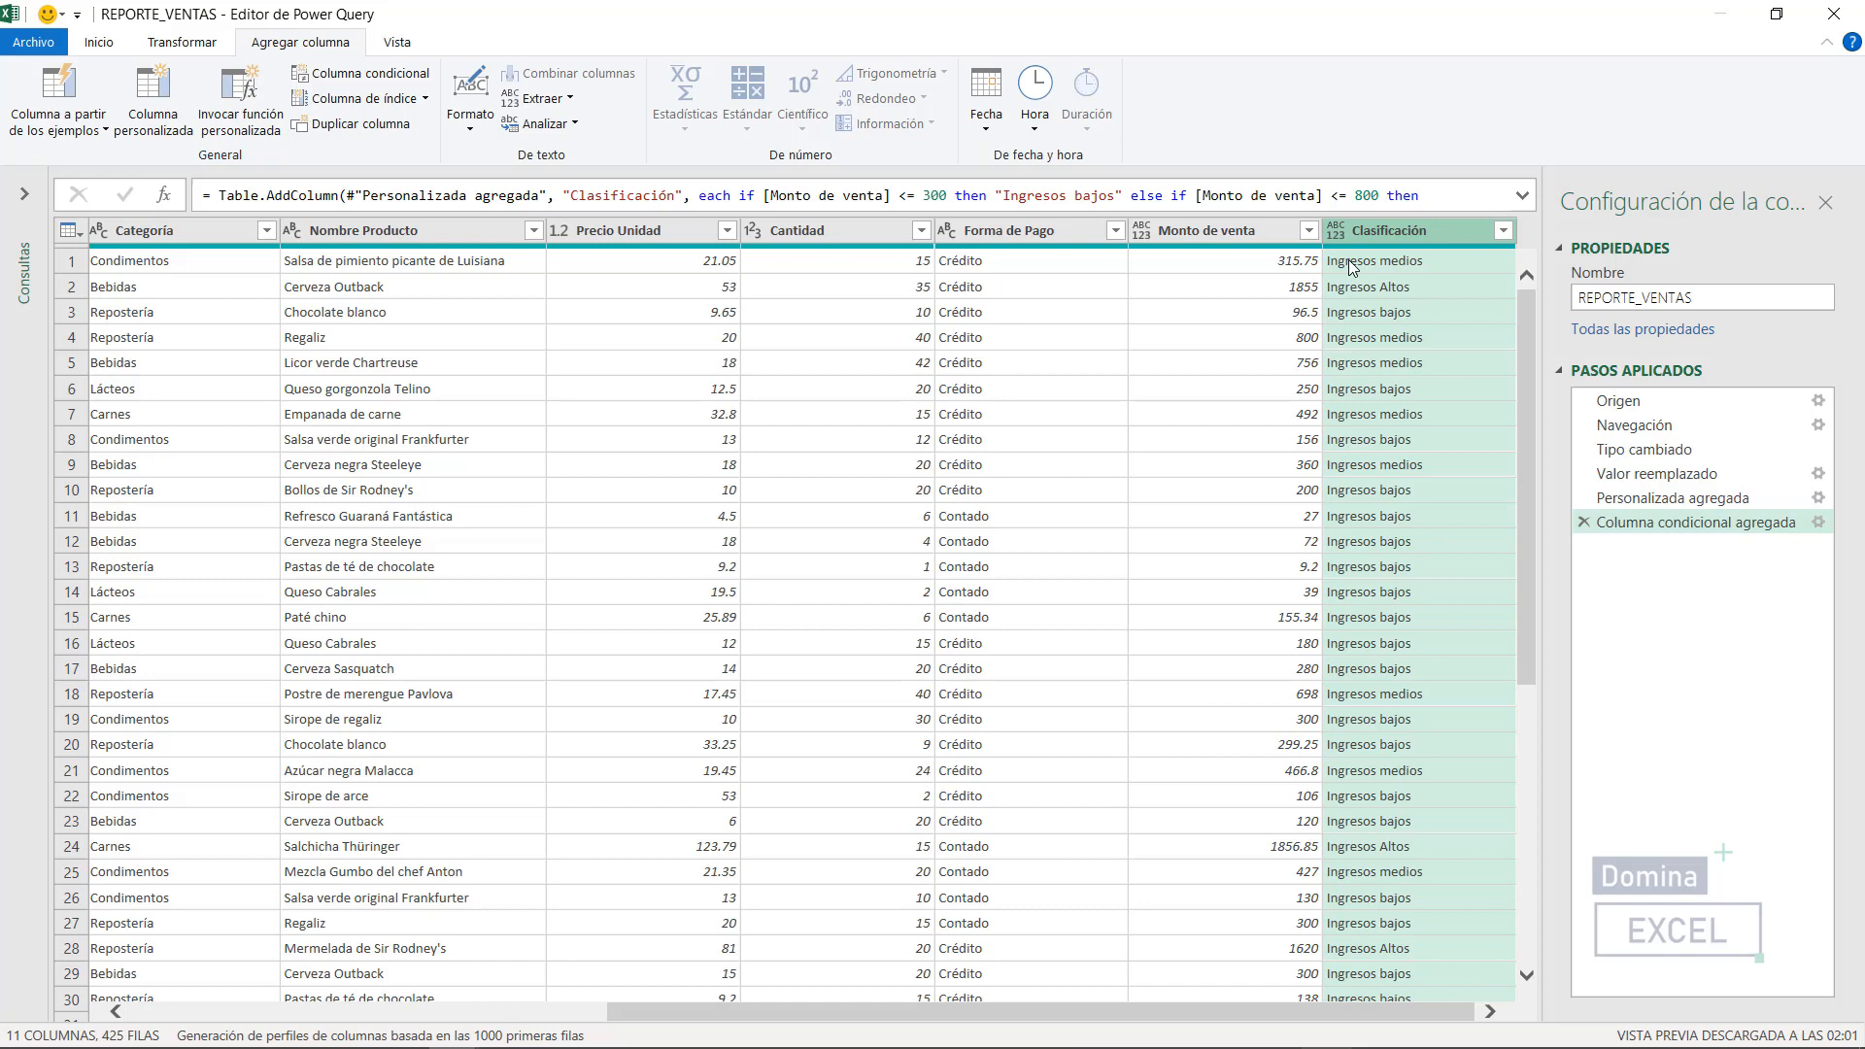
Step: Close and load the REPORTE_VENTAS query into the workbook and view the loaded table's last columns
drag(1420, 196, 200, 195)
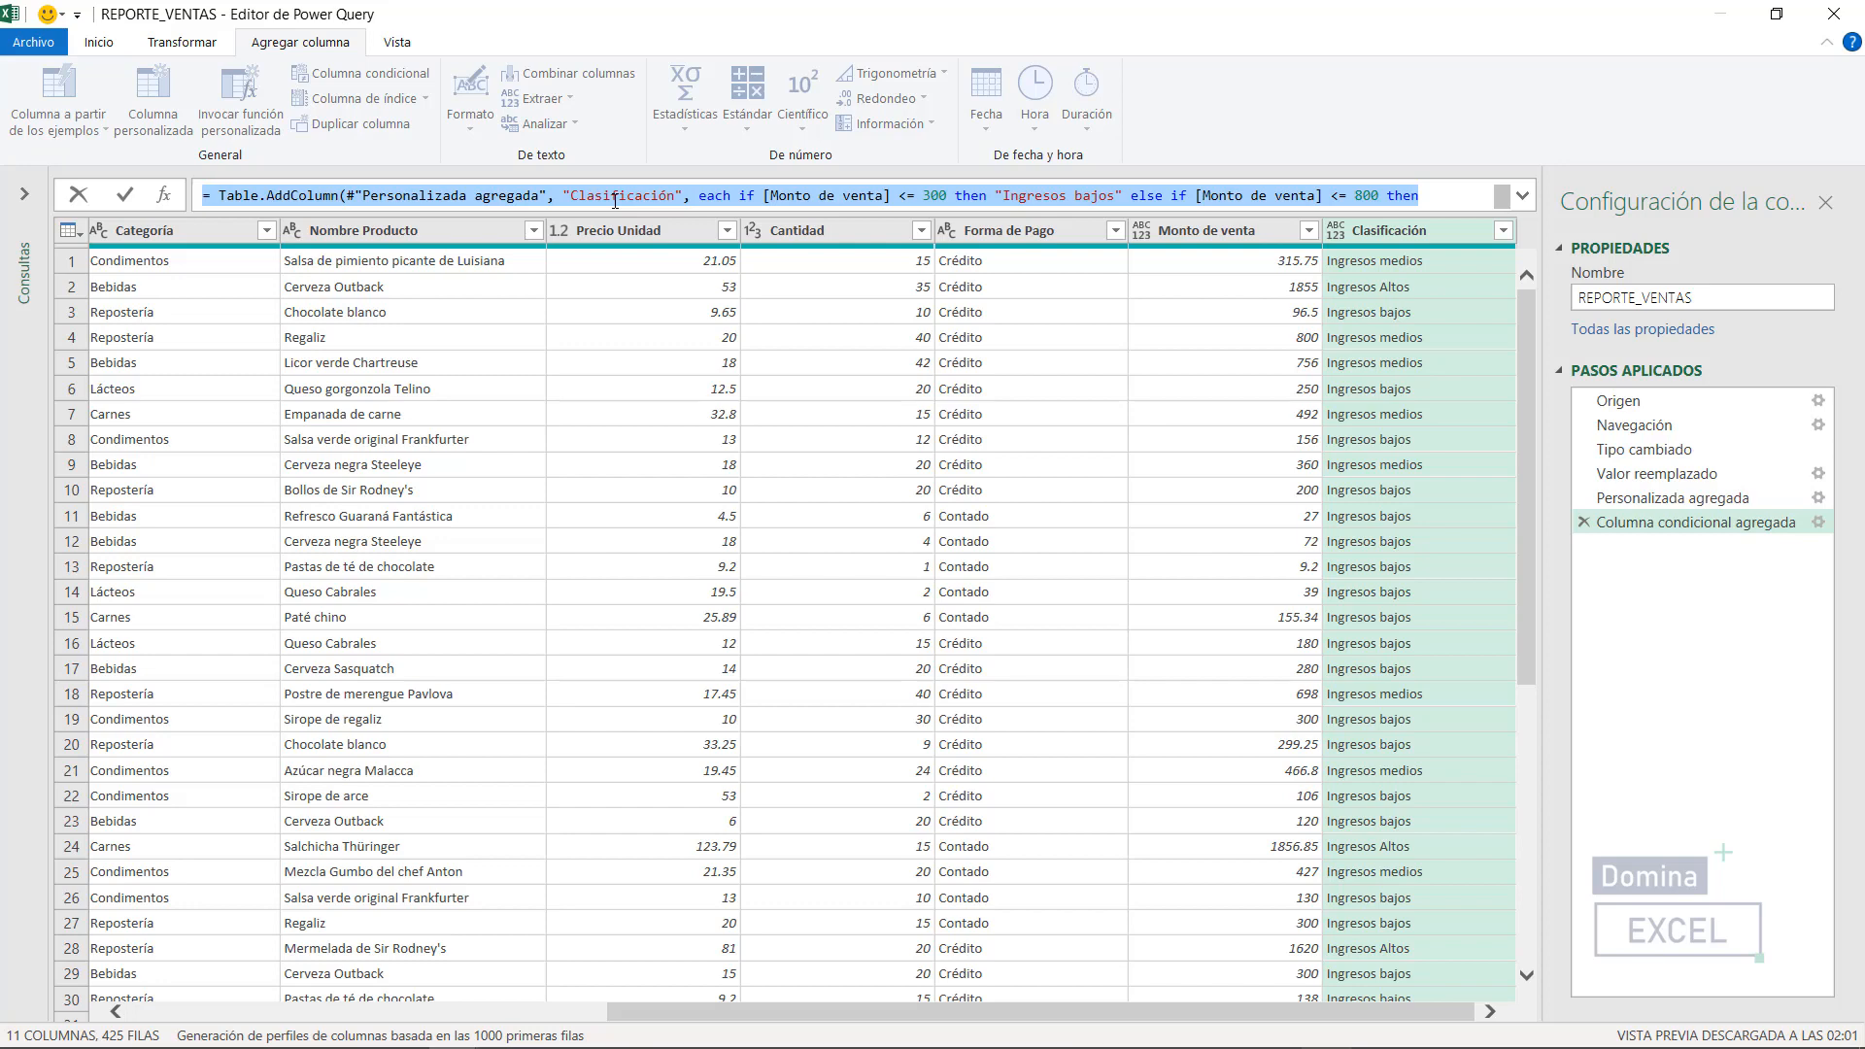
click(111, 45)
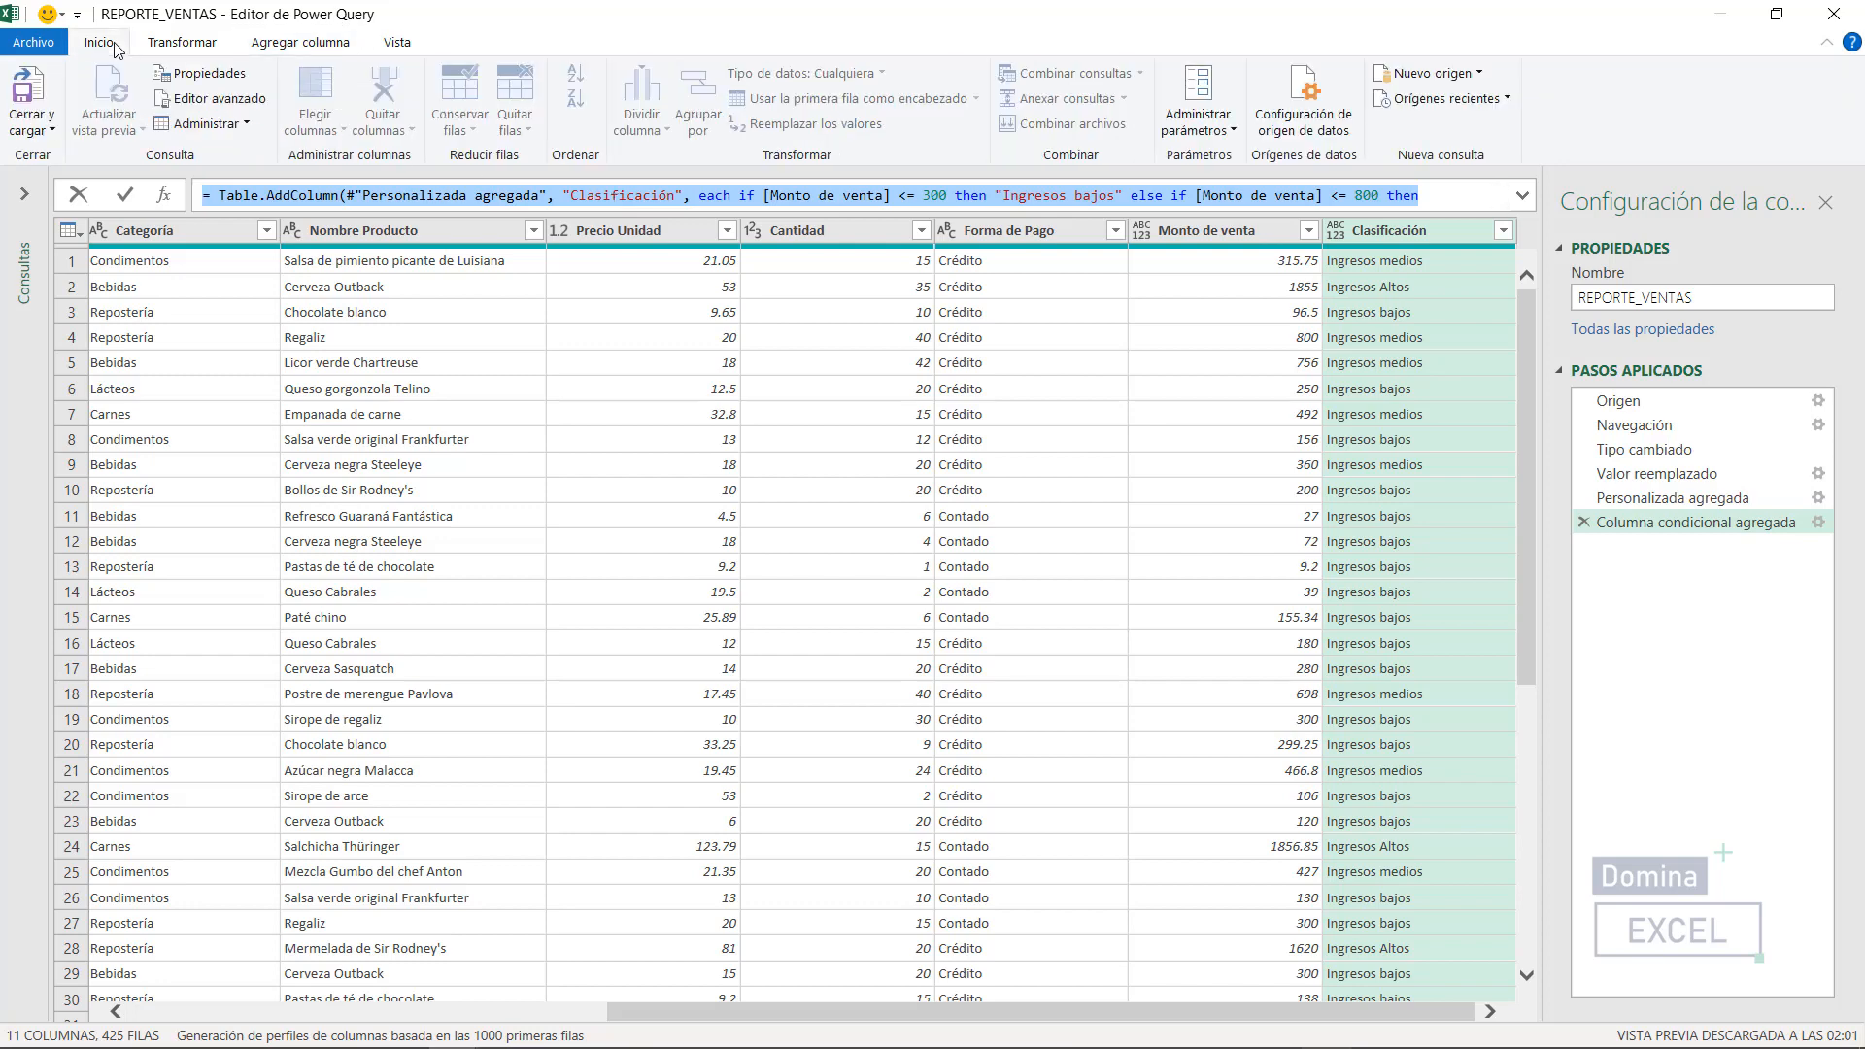
click(32, 94)
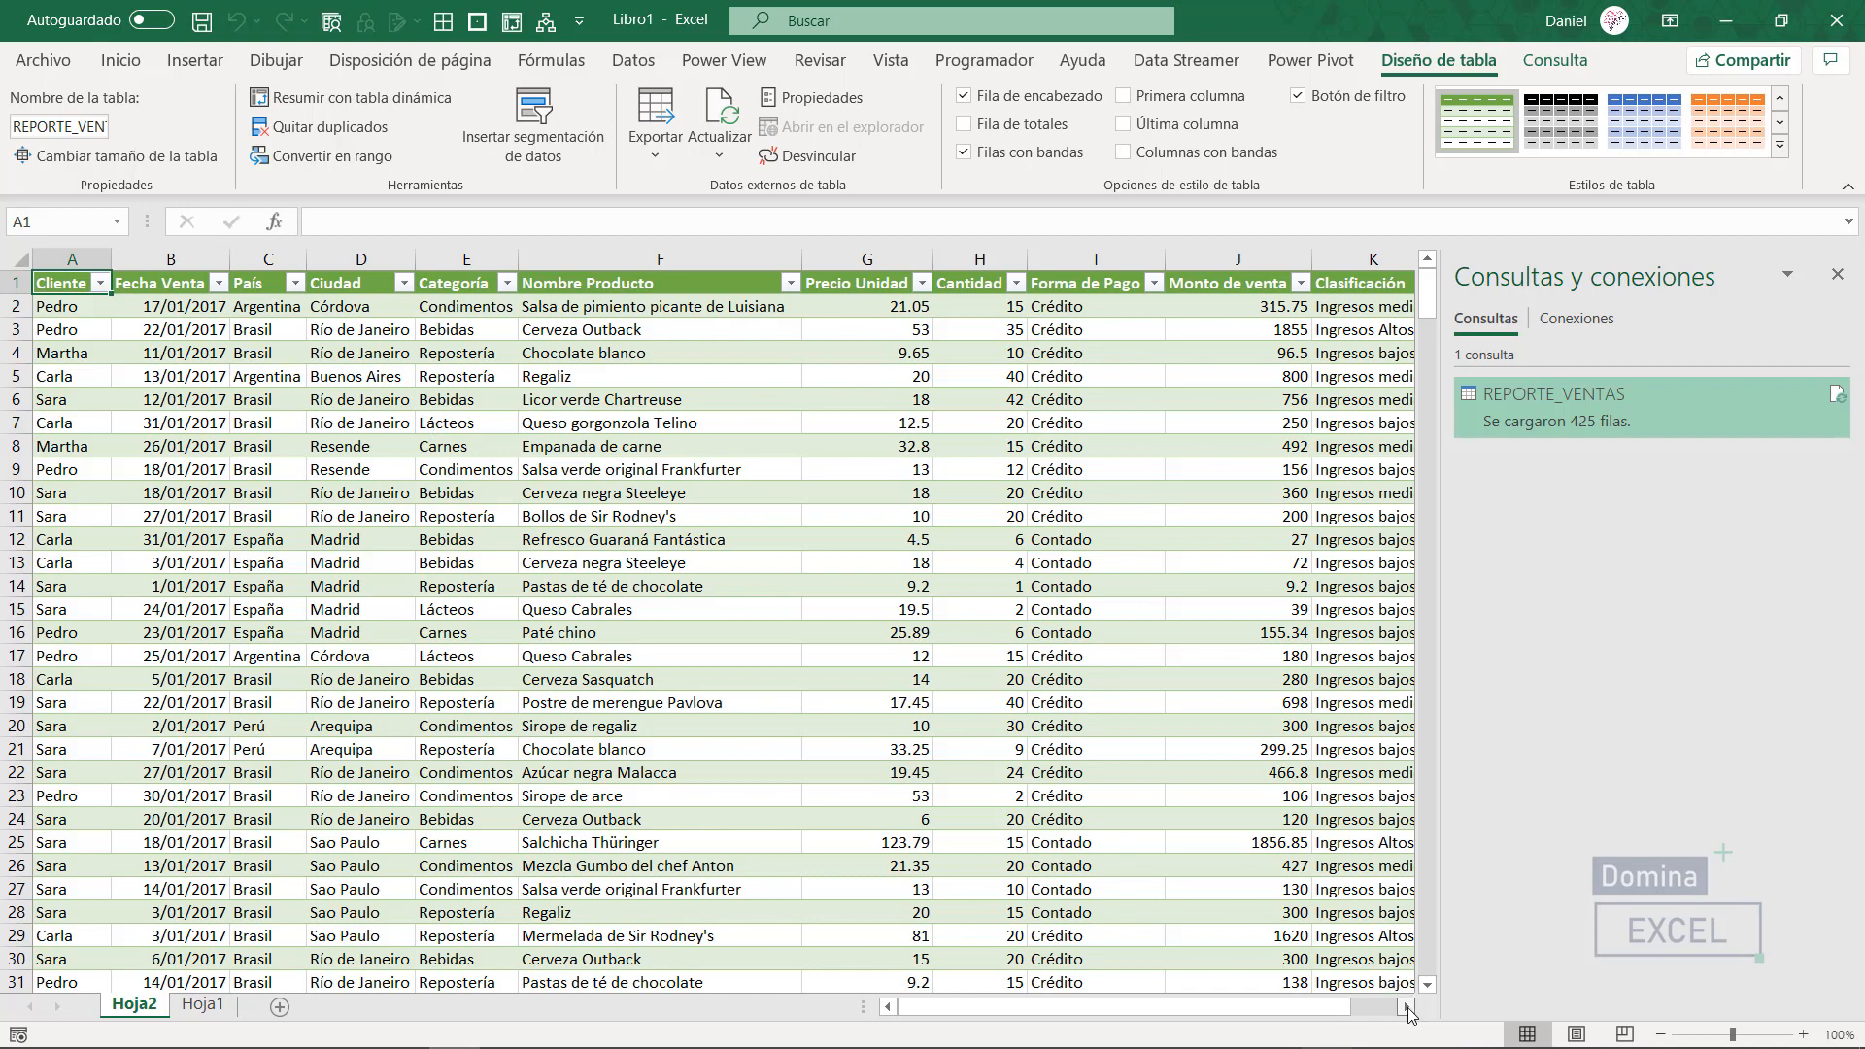
click(1405, 1007)
click(1406, 1007)
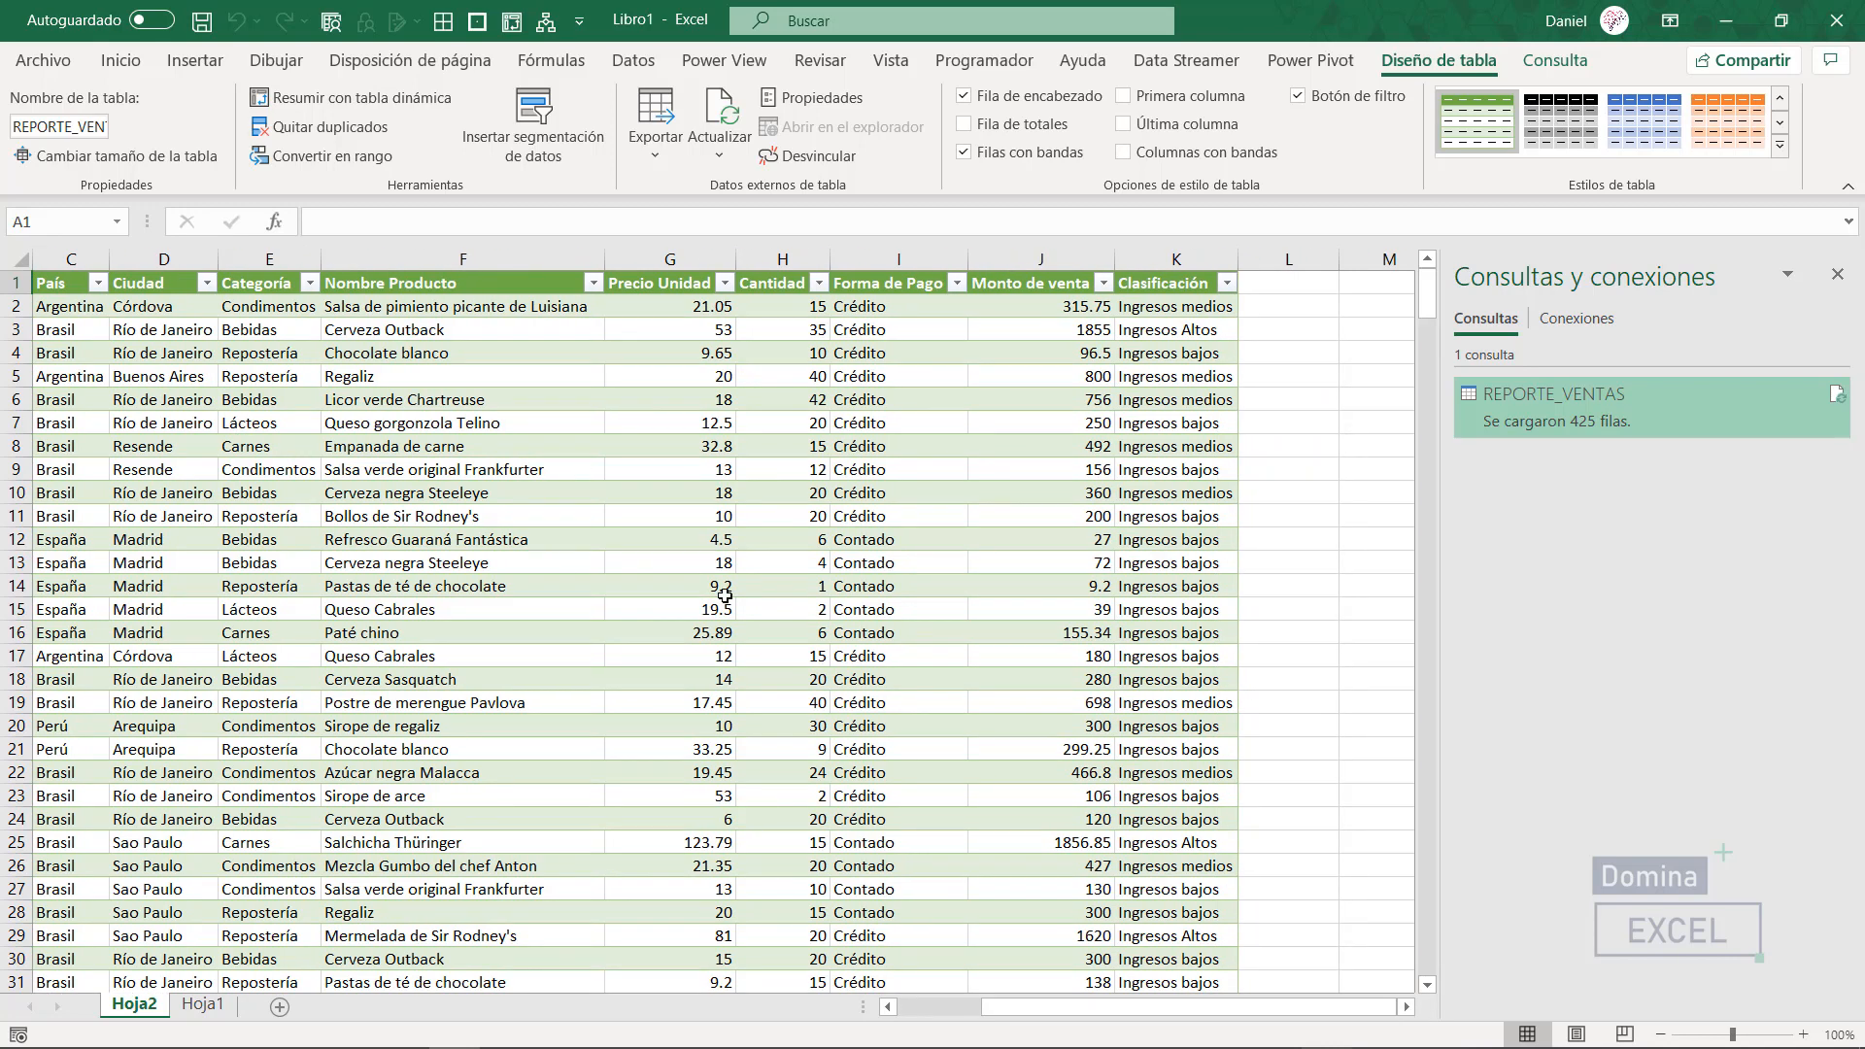
Step: Create a pivot table from REPORTE_VENTAS on a new worksheet, summing Monto de venta by País in rows
click(721, 429)
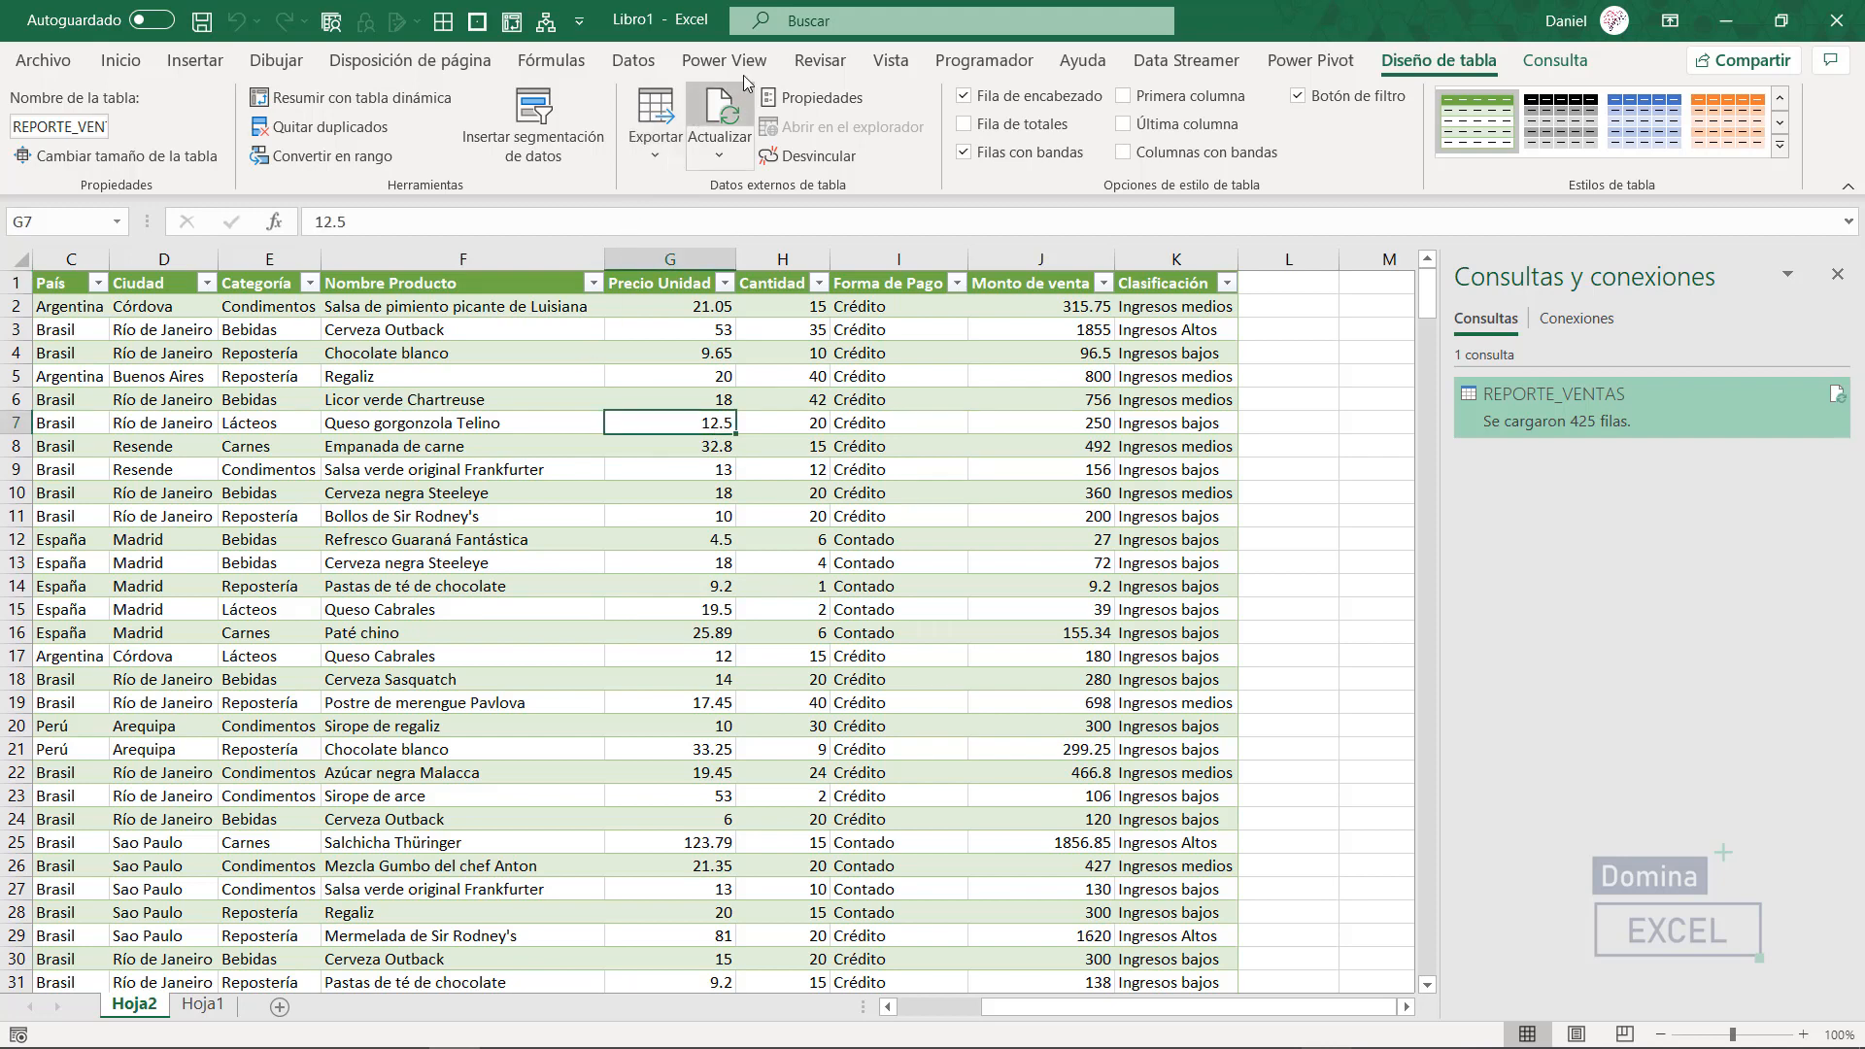
click(197, 62)
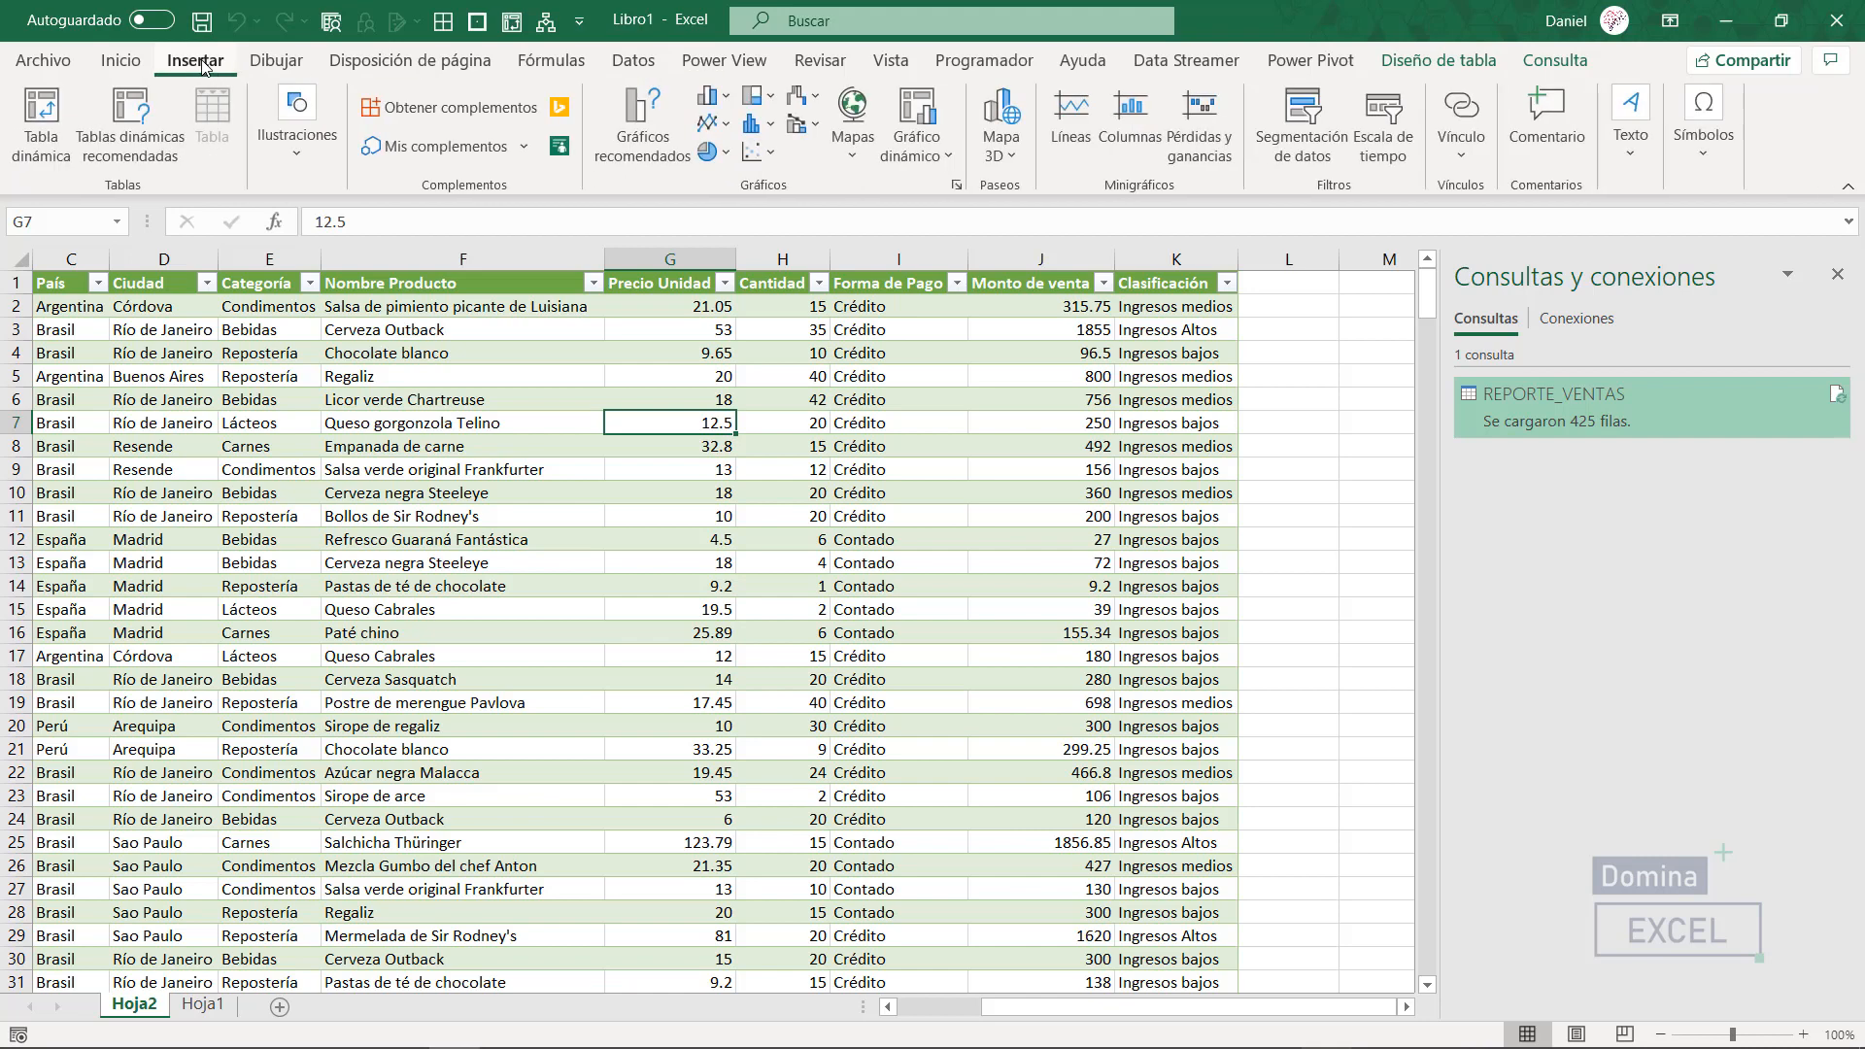
click(43, 121)
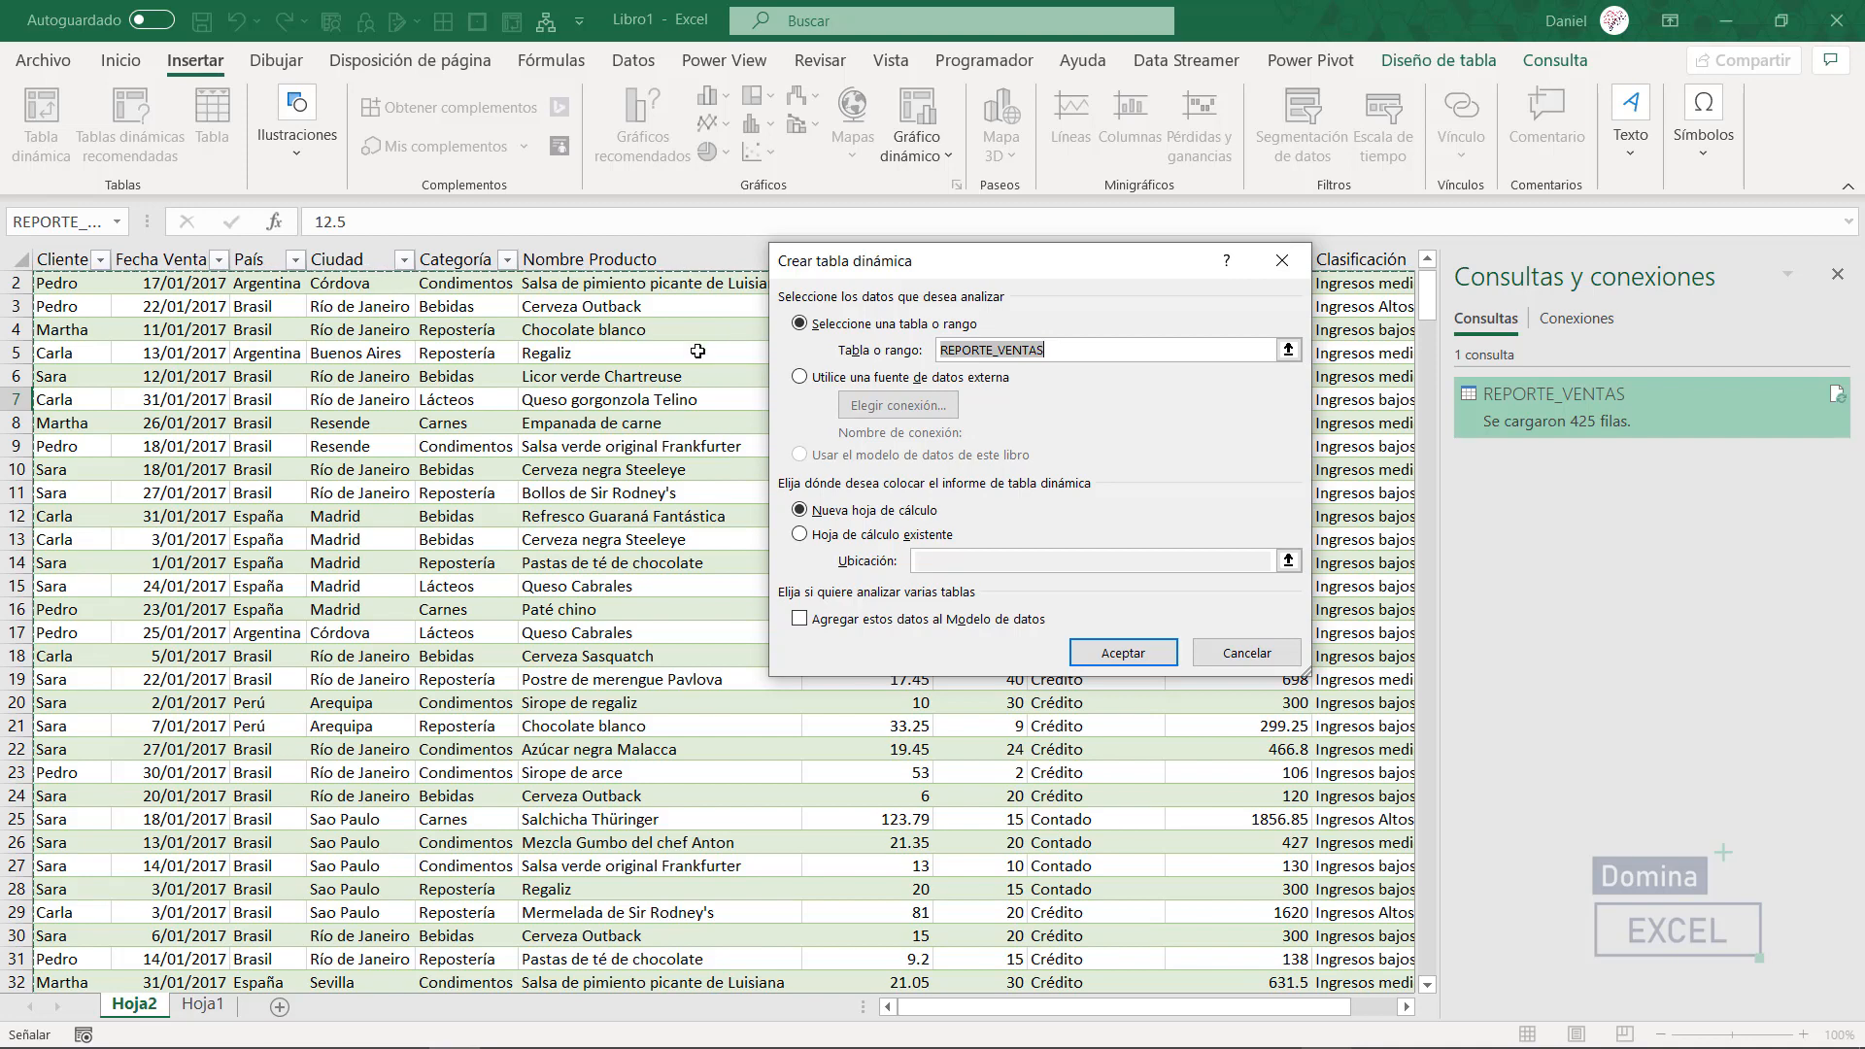
click(1121, 649)
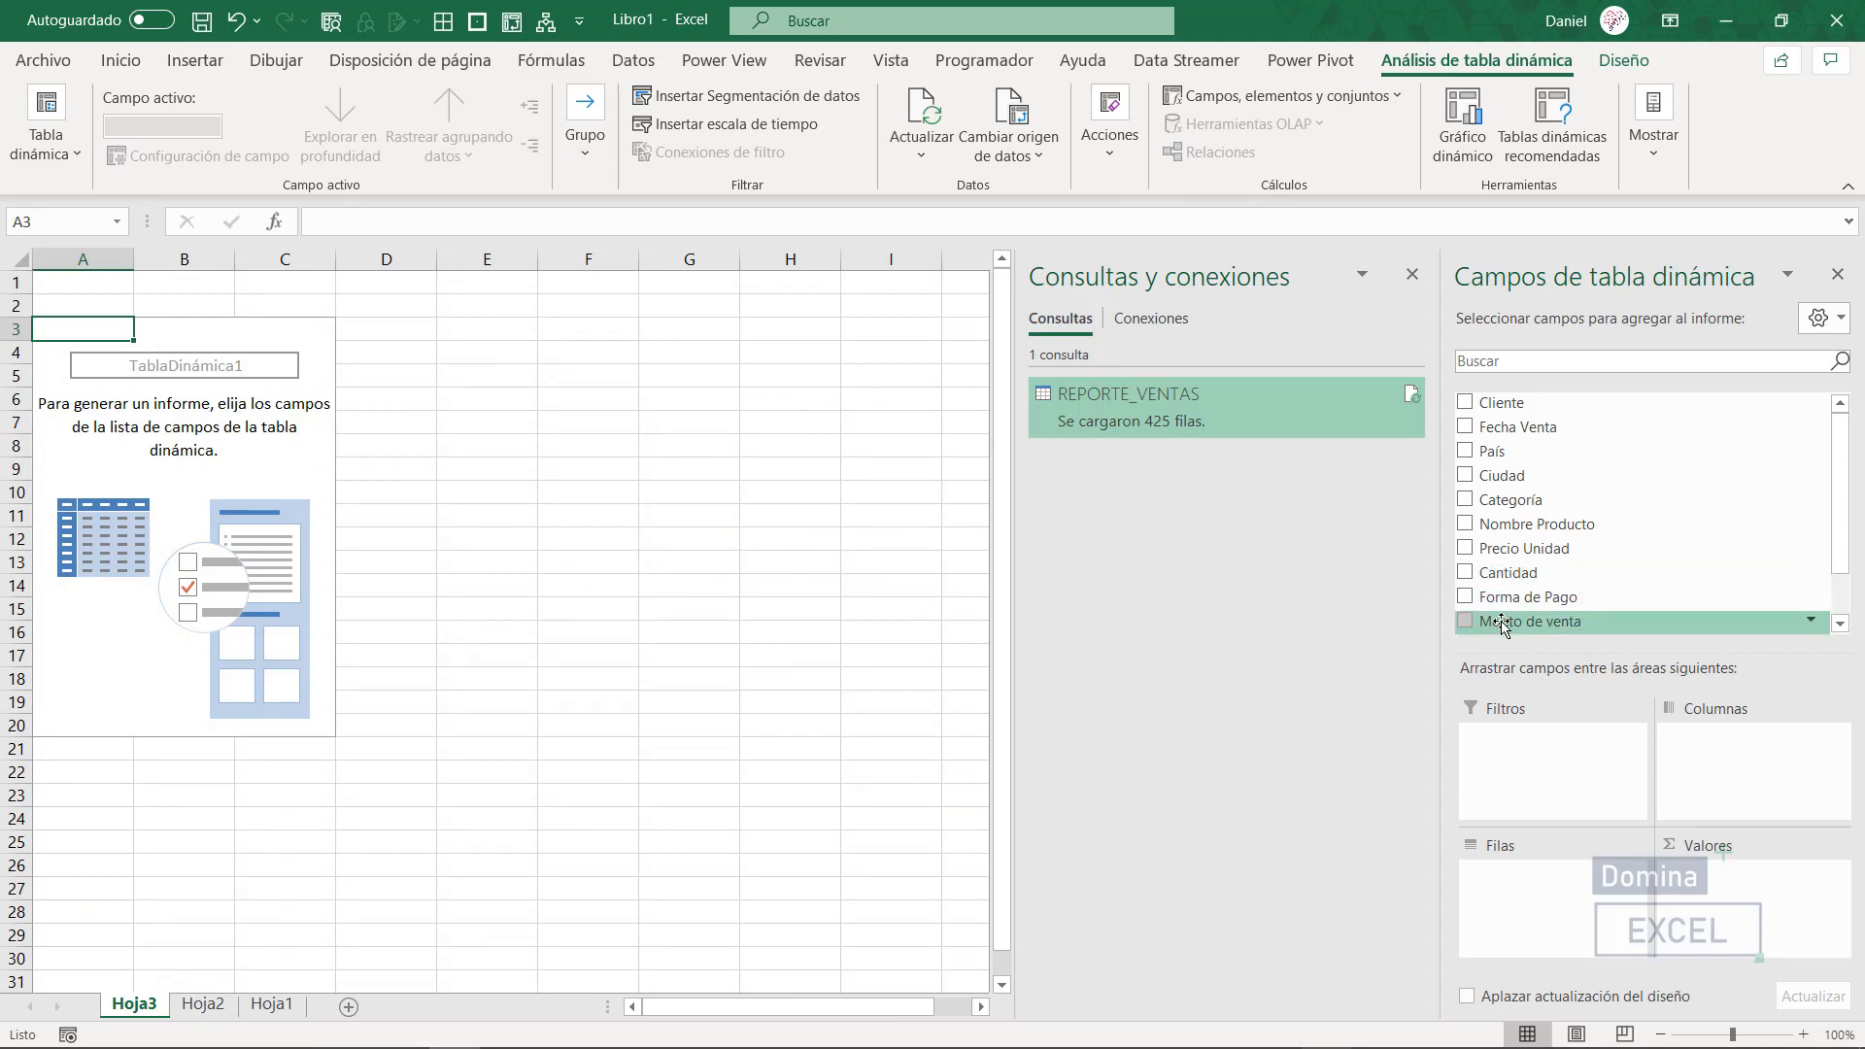
drag(1527, 621, 1730, 900)
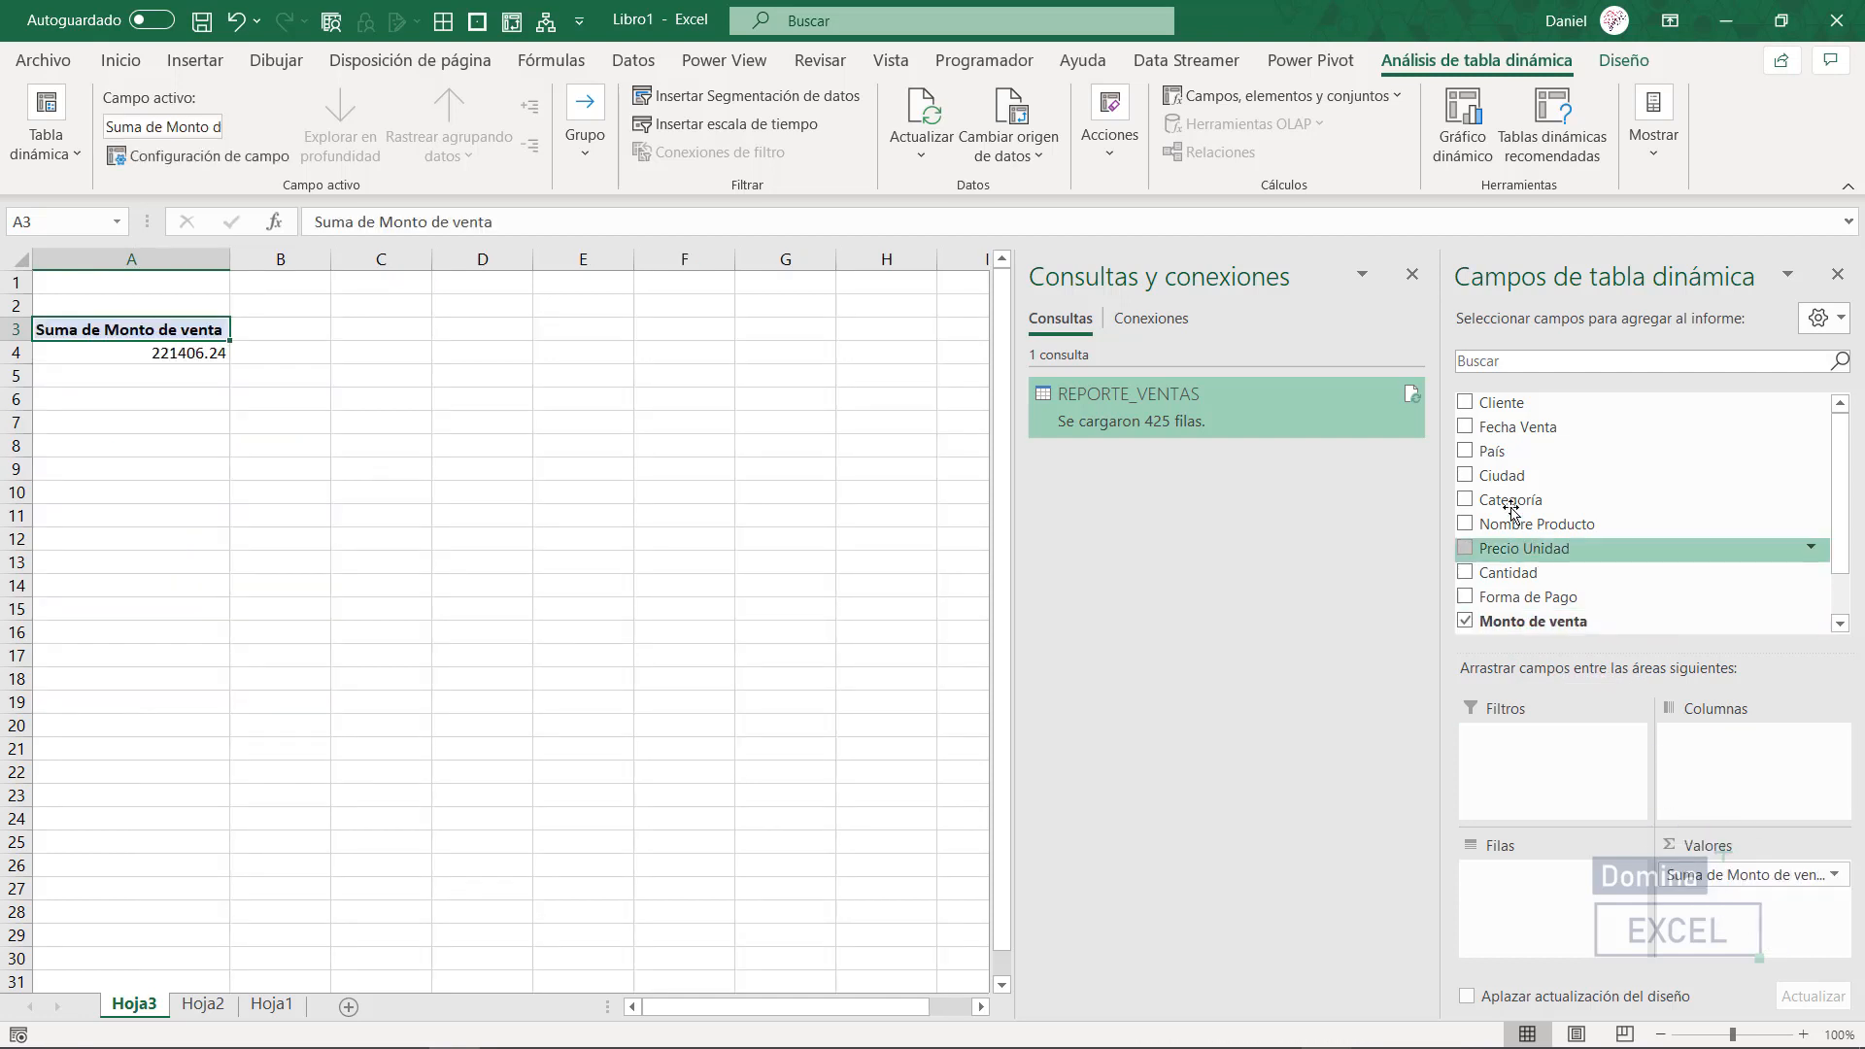
drag(1492, 456, 1555, 880)
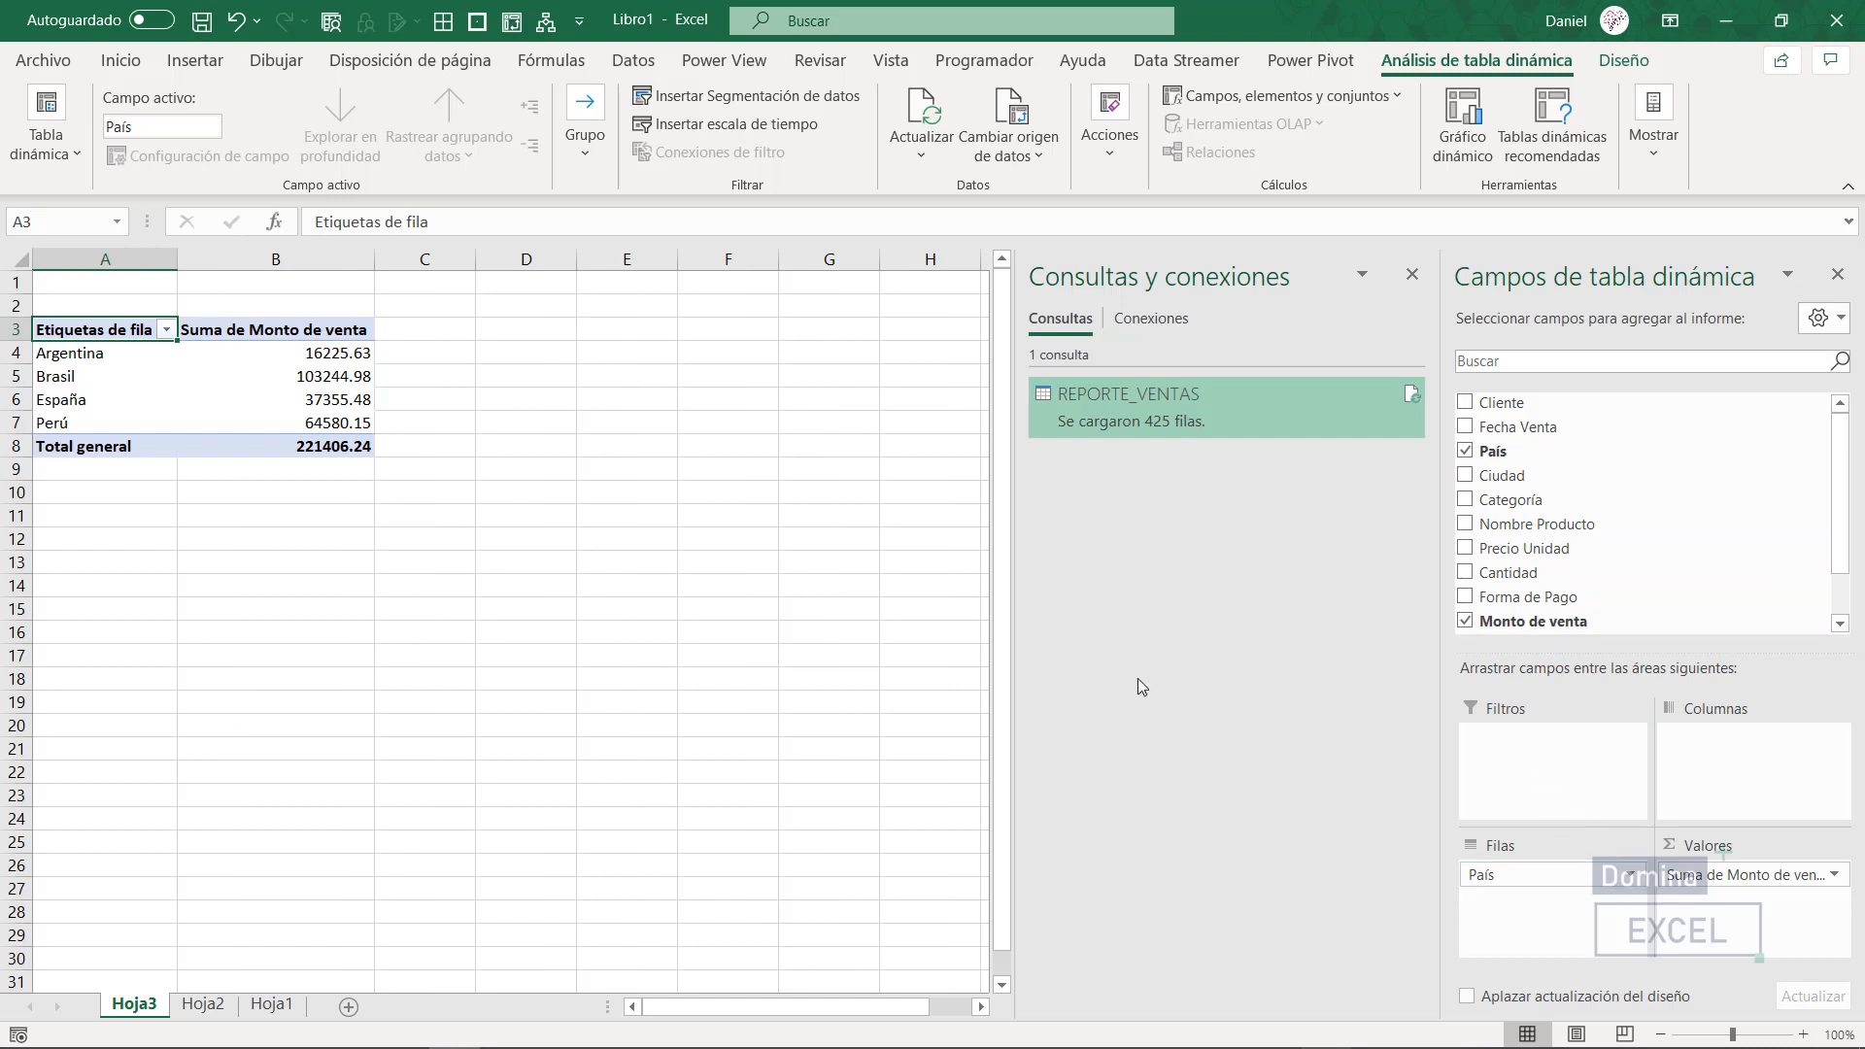
Step: Insert a clustered column pivot chart (Columnas agrupadas), place it beside the pivot table, and close the queries and connections pane
click(322, 354)
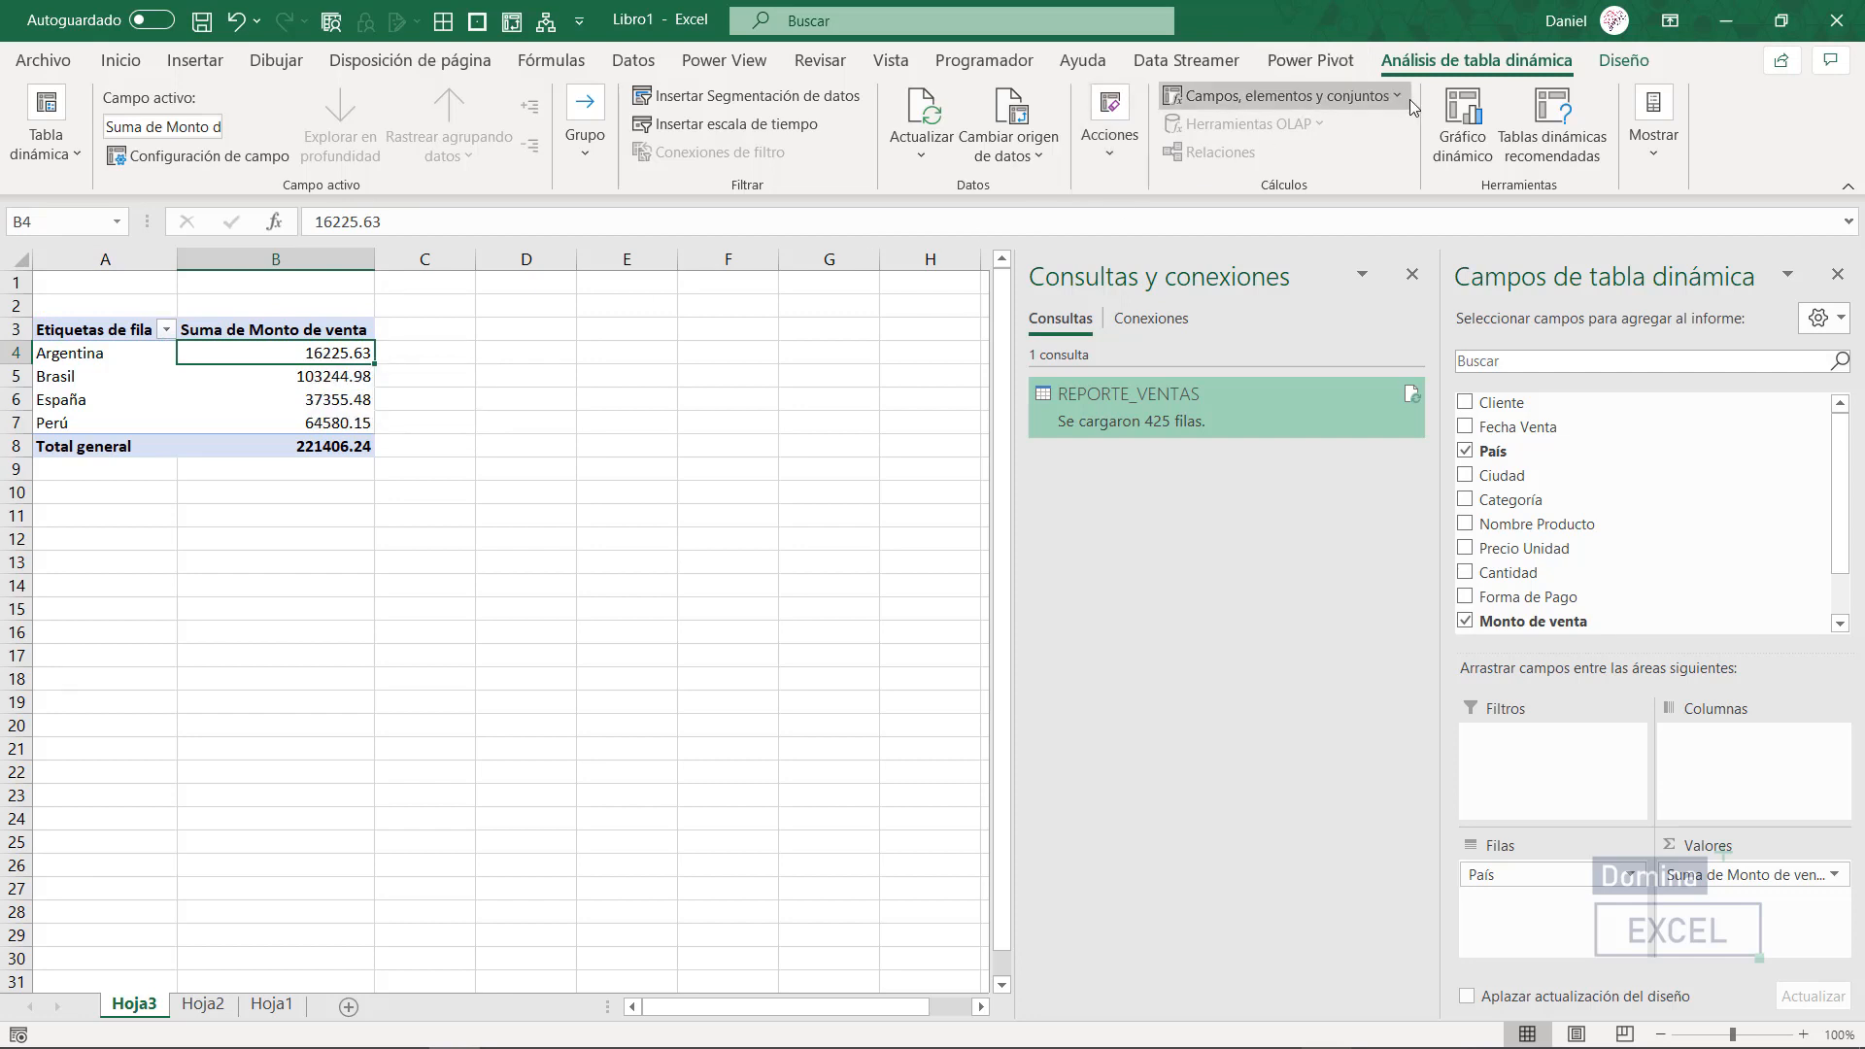
click(1437, 118)
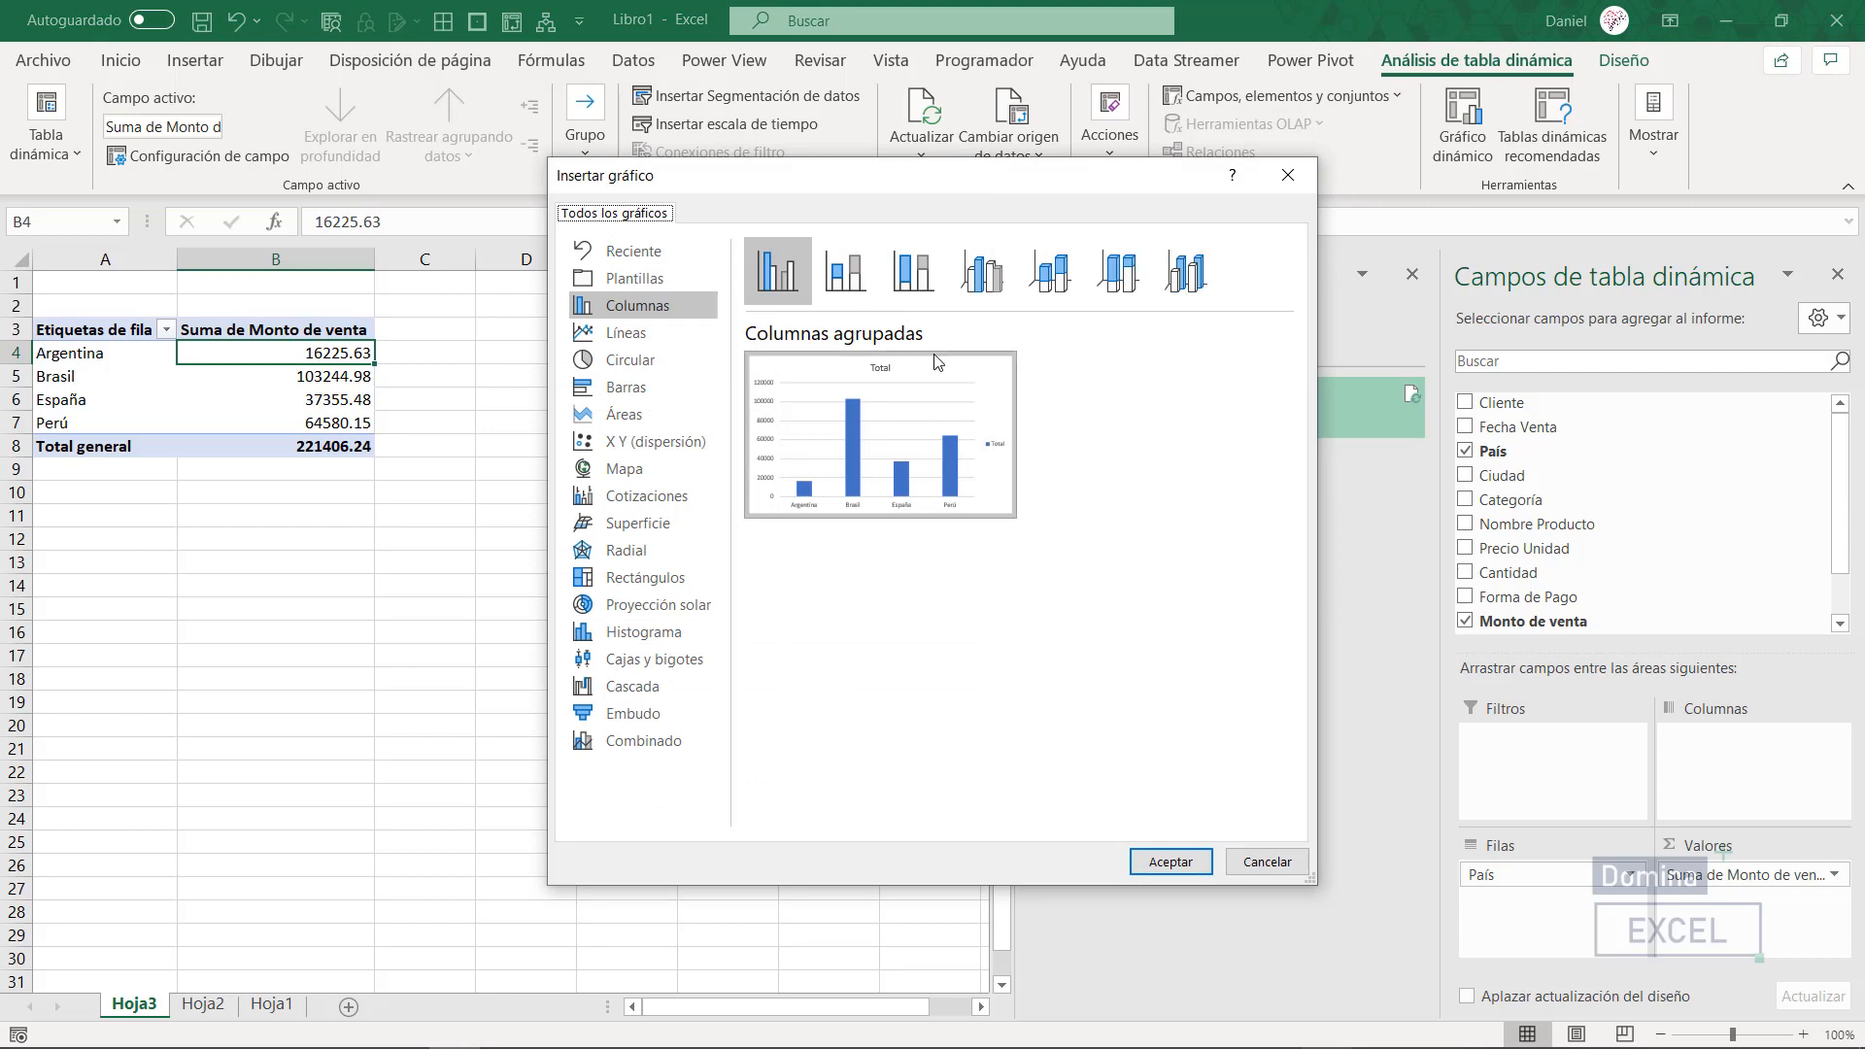
click(1165, 862)
drag(595, 522, 758, 328)
click(1412, 274)
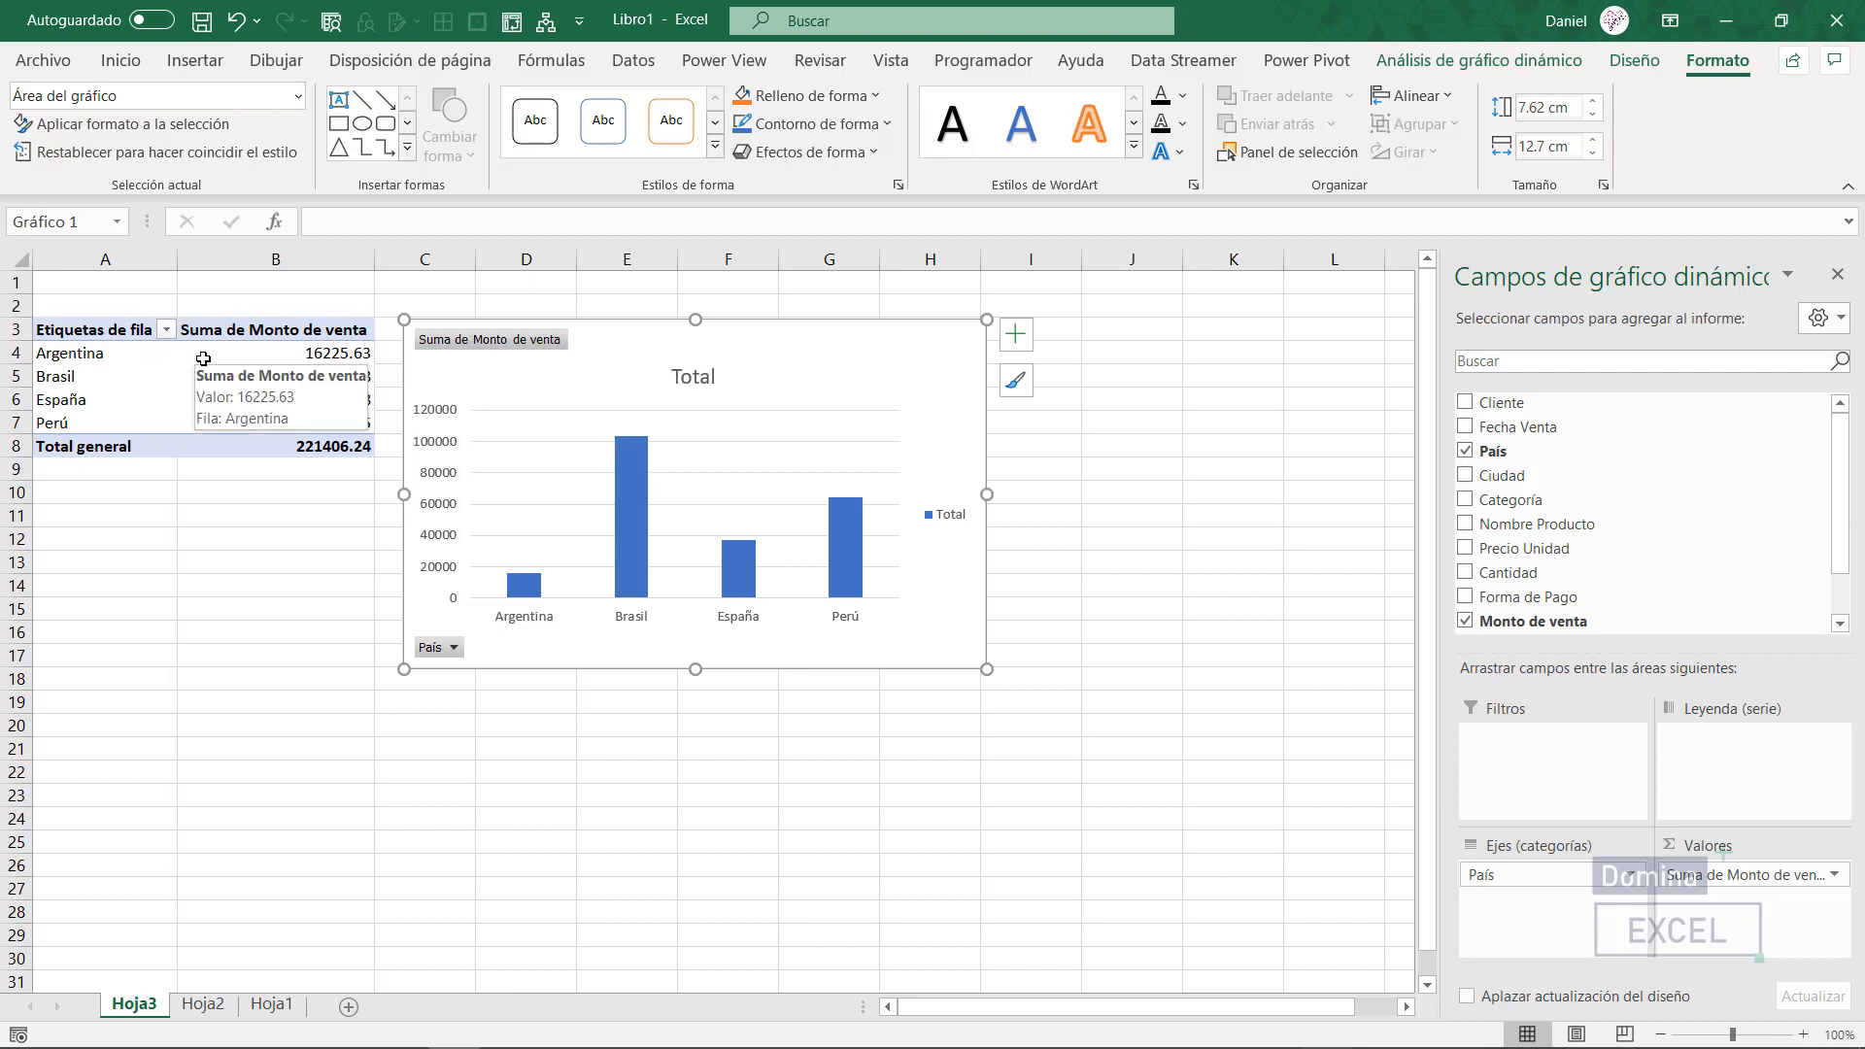
Step: Insert a second pivot table at cell A20 of Hoja3, using the workbook connection "Consulta - REPORTE_VENTAS" as its external data source
scroll(222, 398, down, 2)
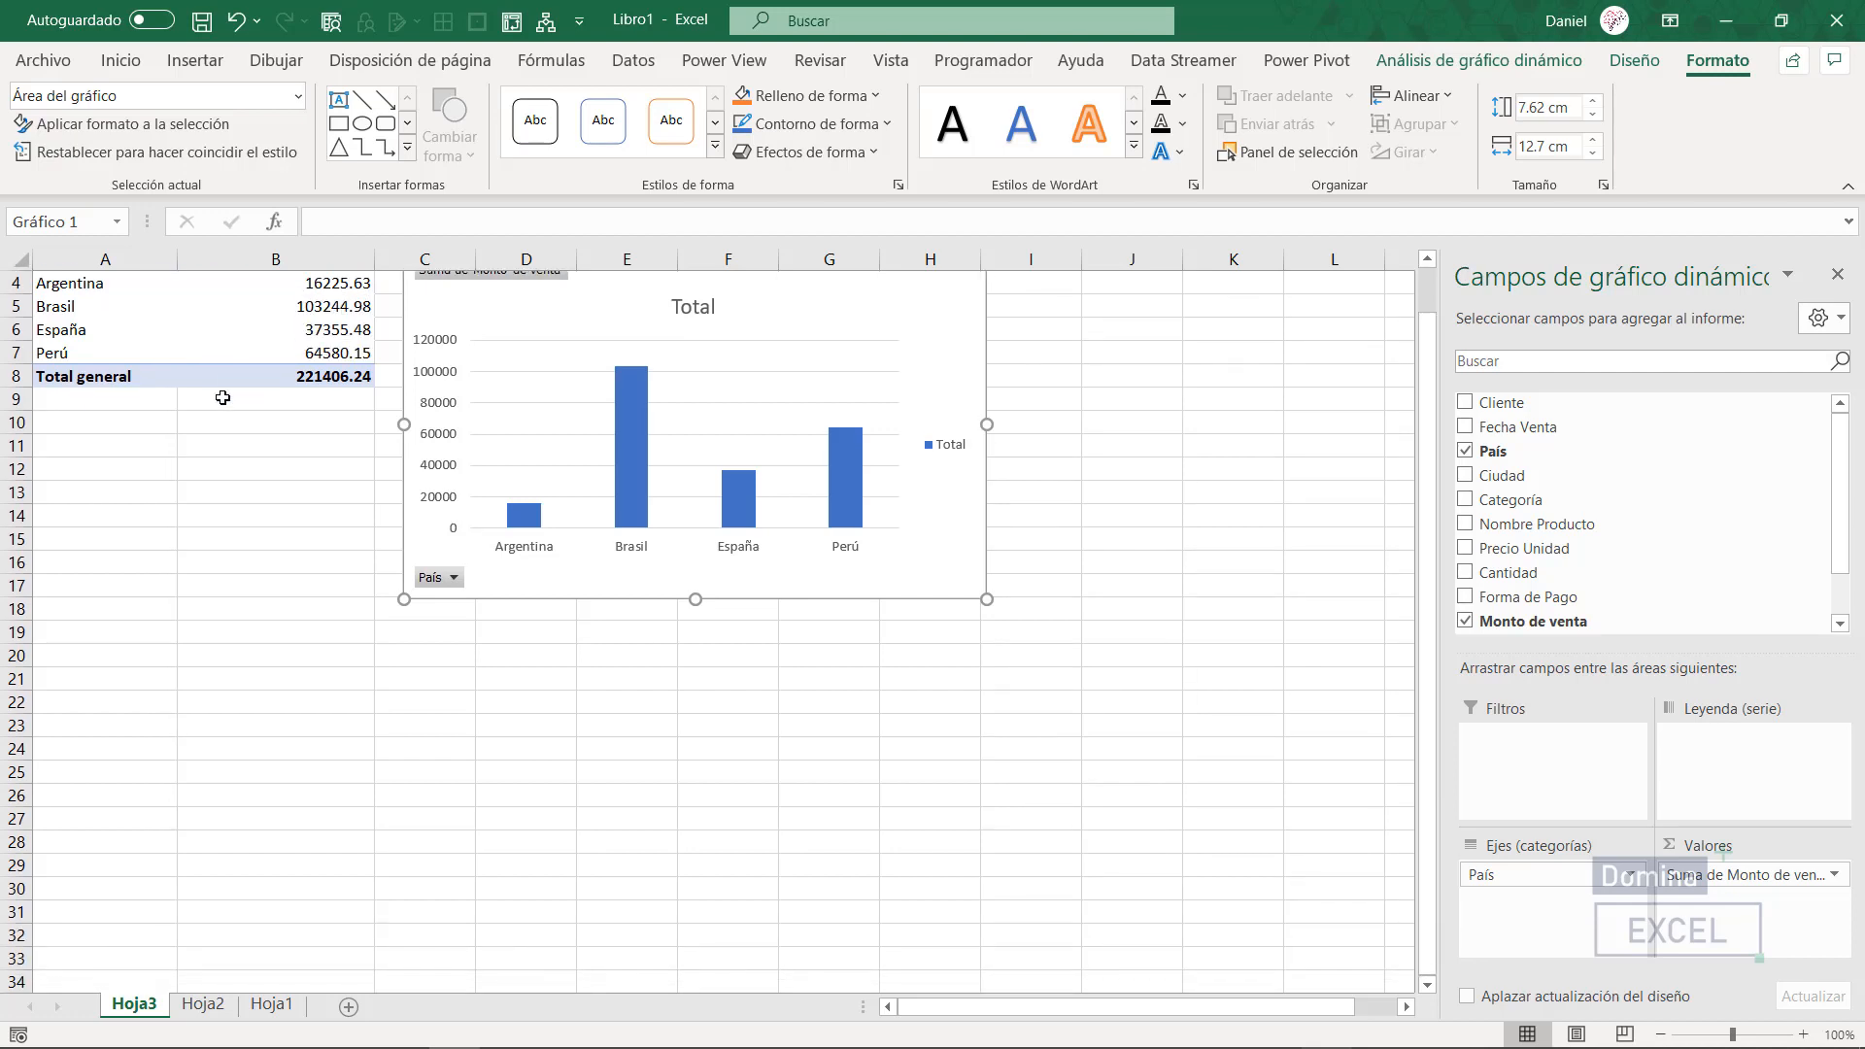
click(128, 594)
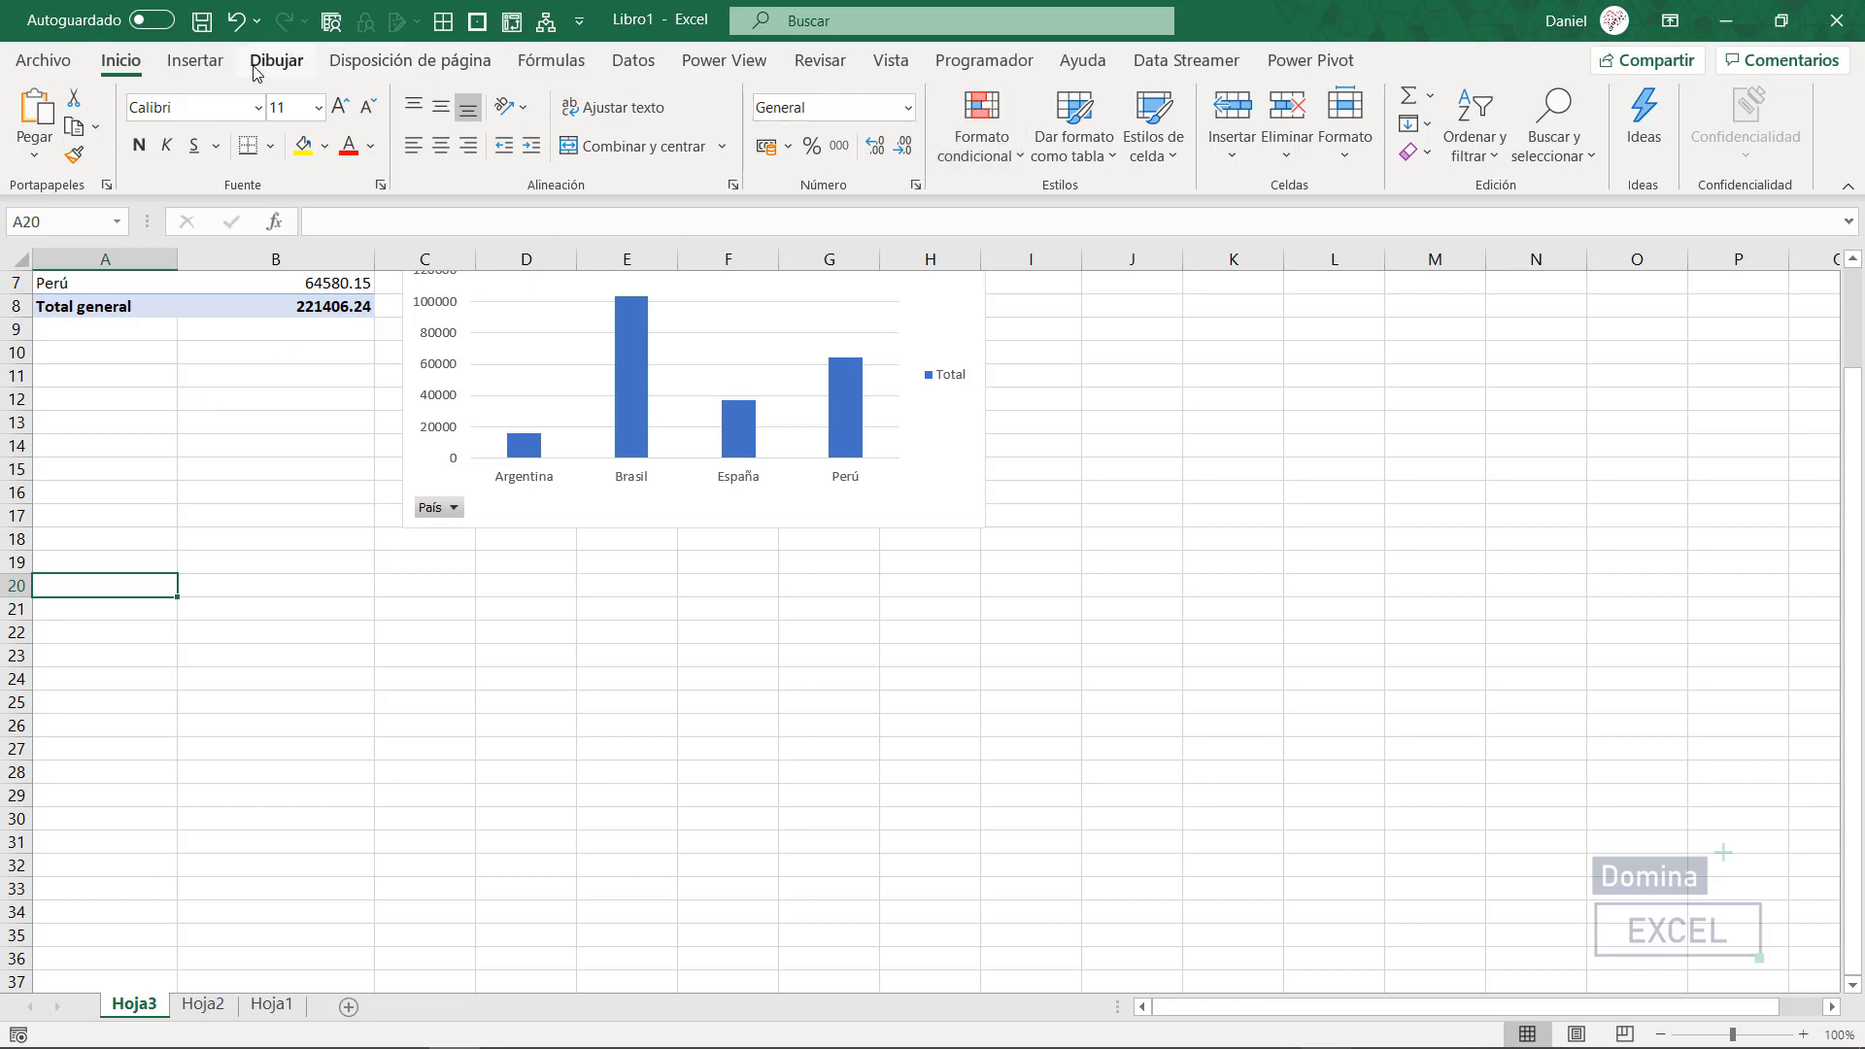
click(195, 63)
click(56, 136)
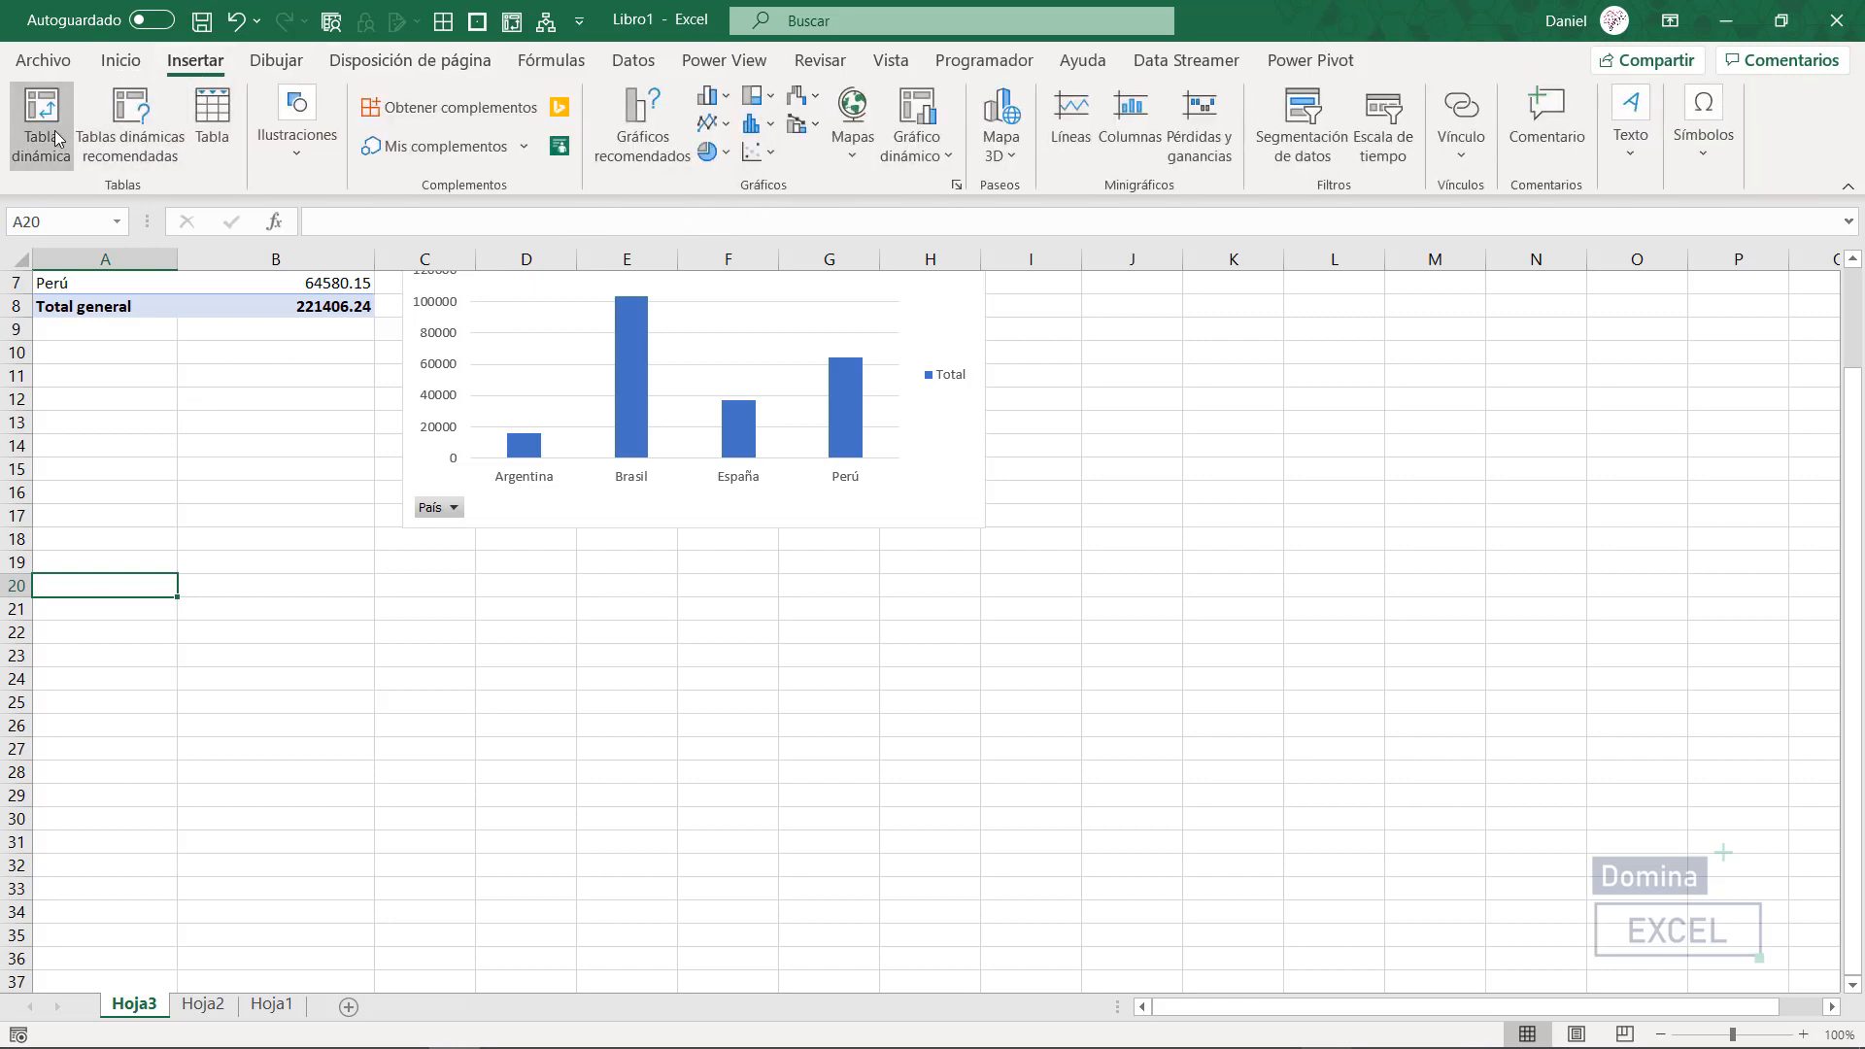
click(891, 329)
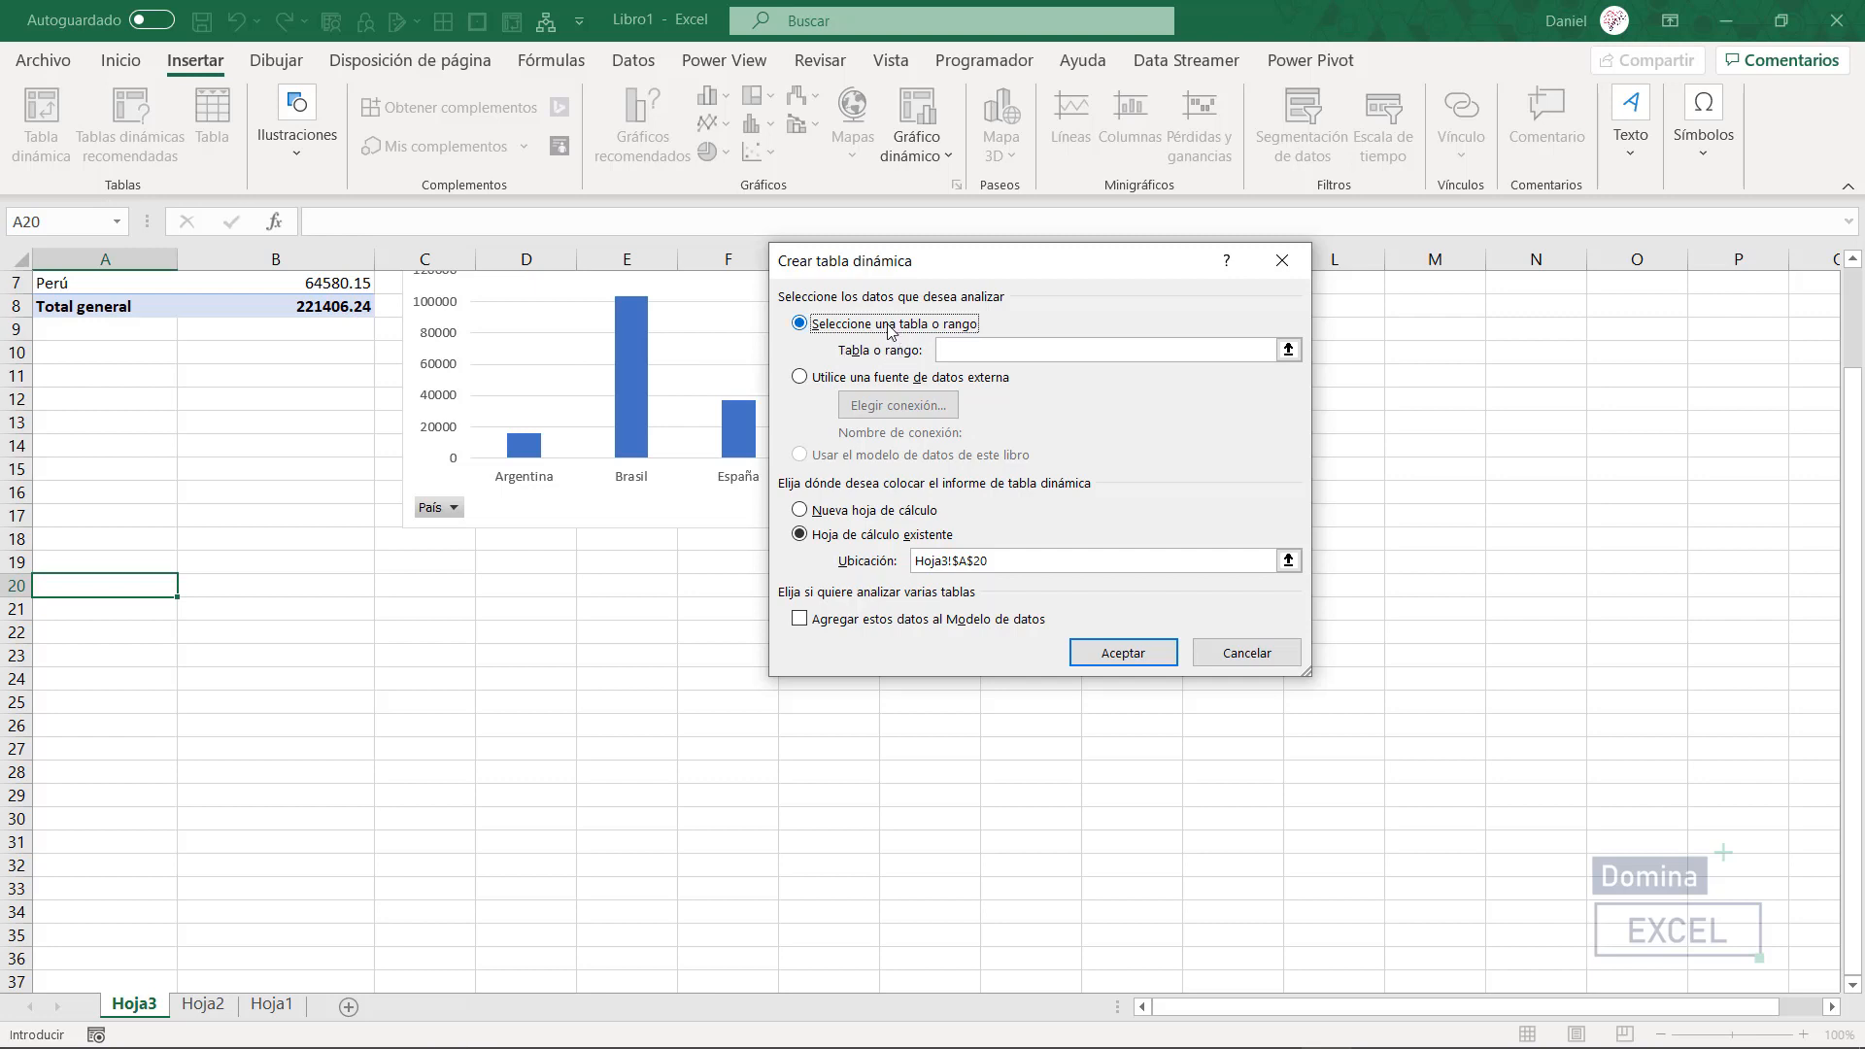
click(800, 379)
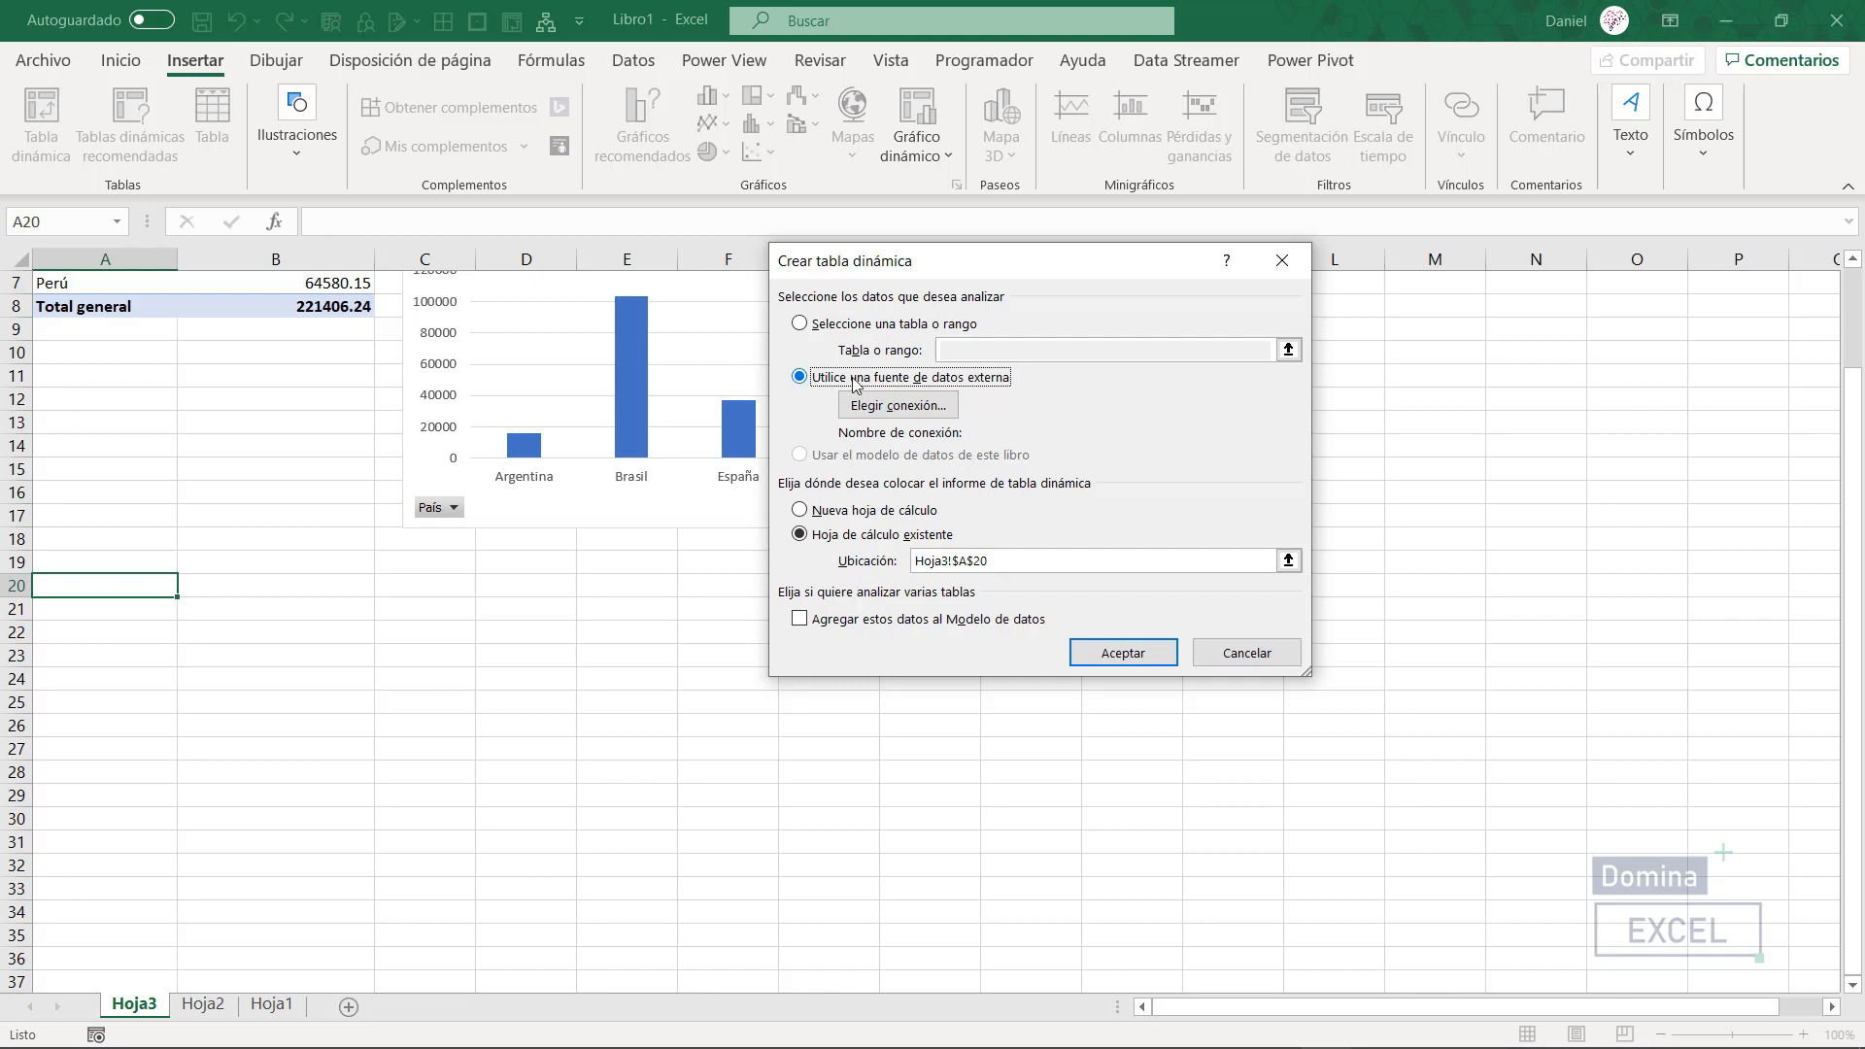
click(900, 411)
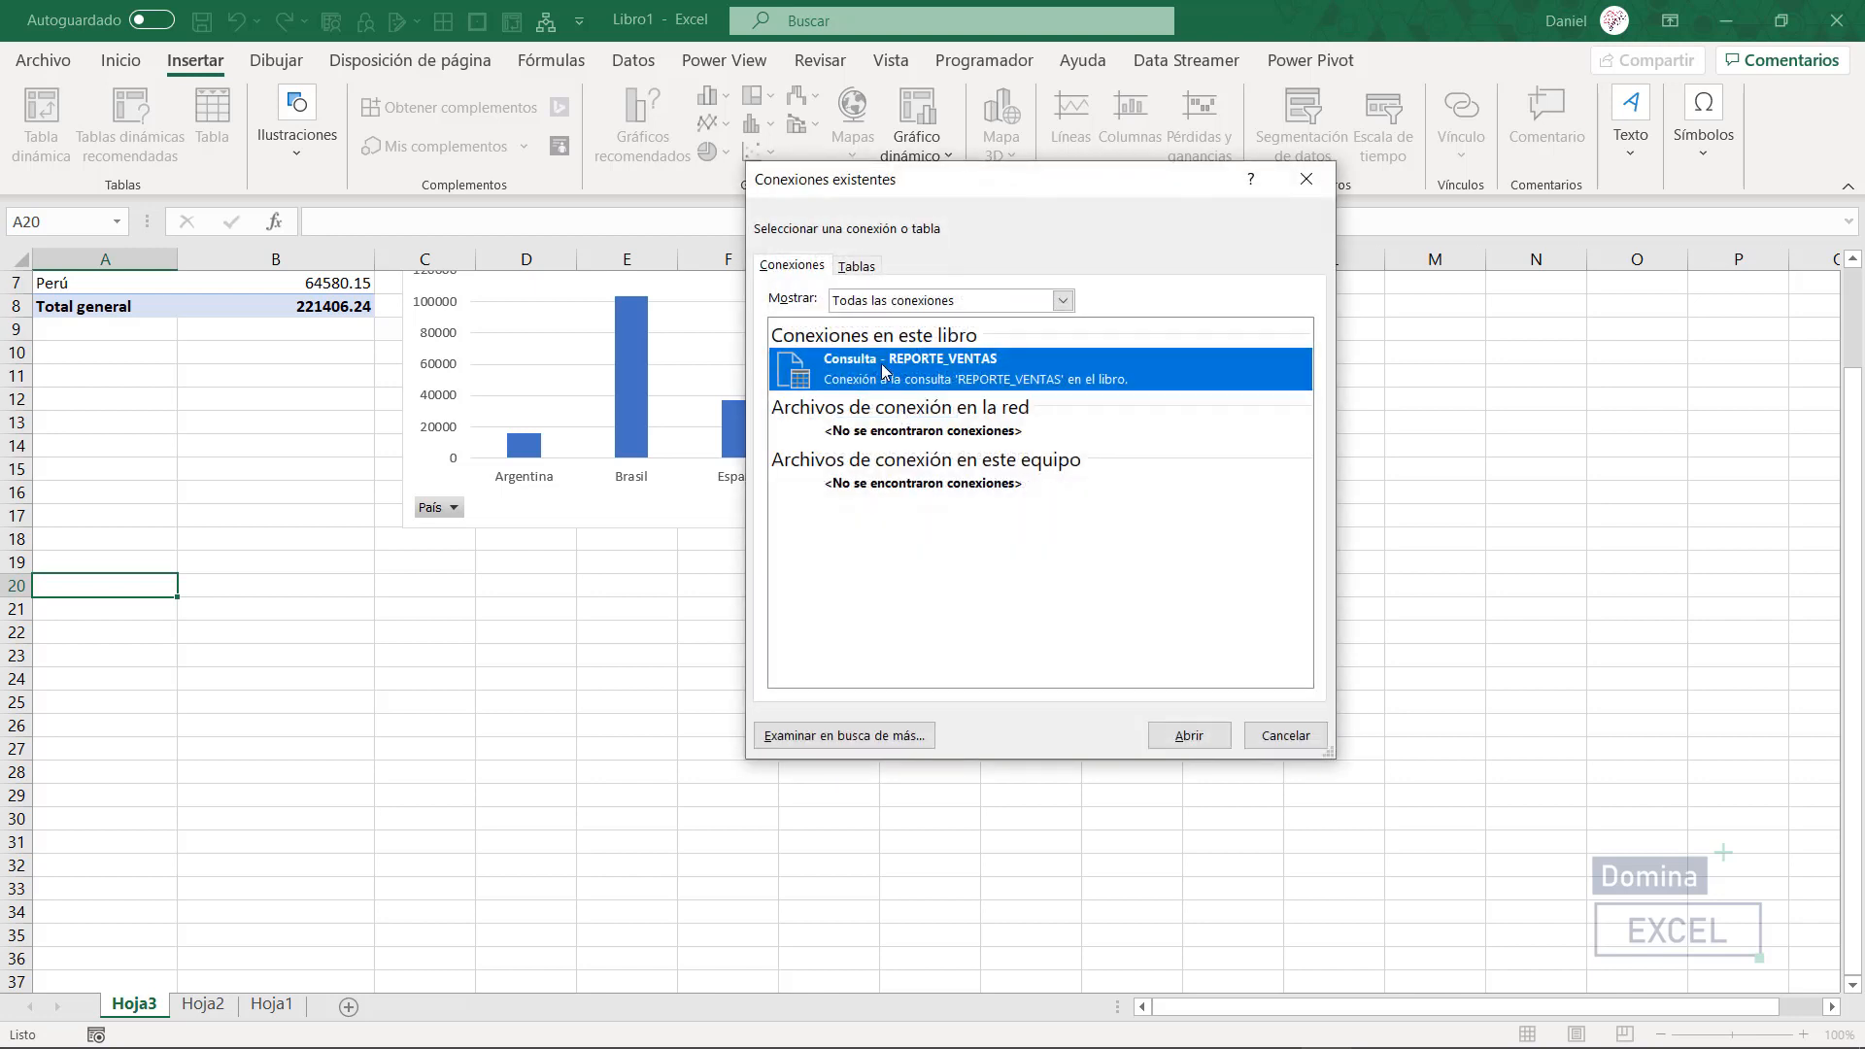
click(1188, 735)
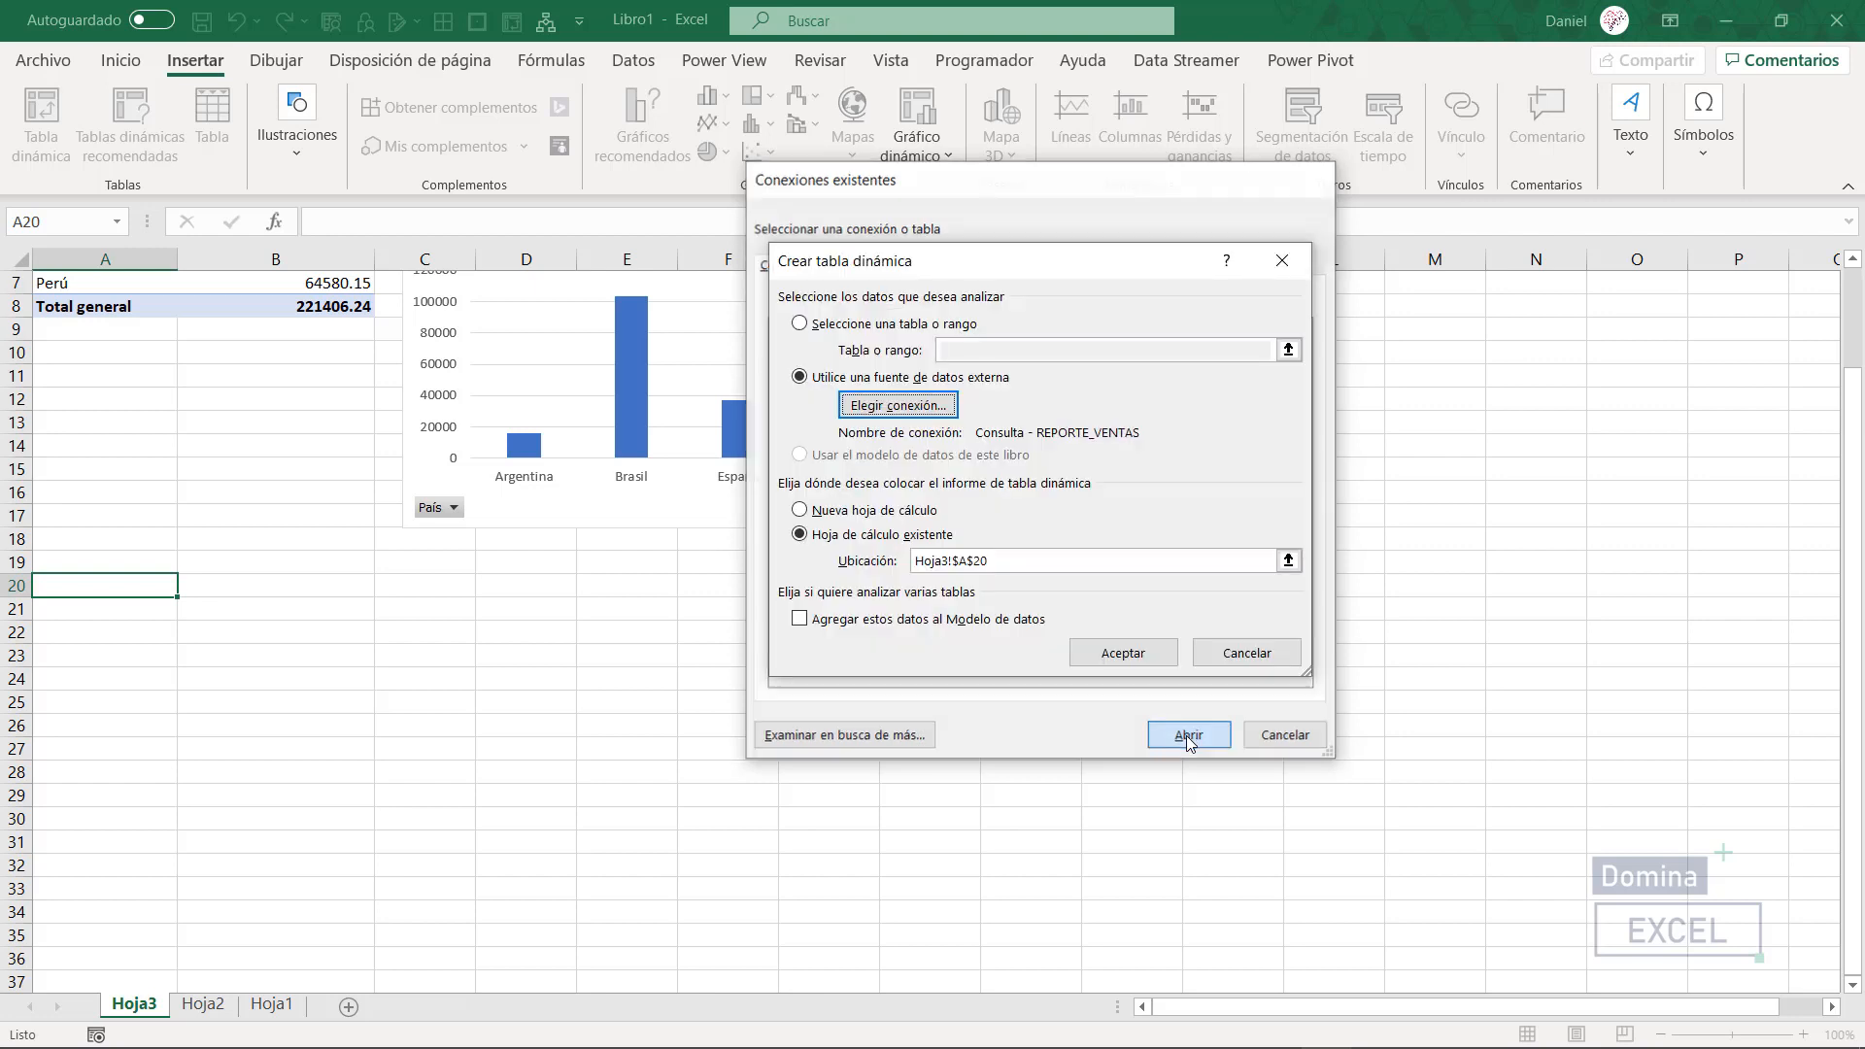
click(1115, 655)
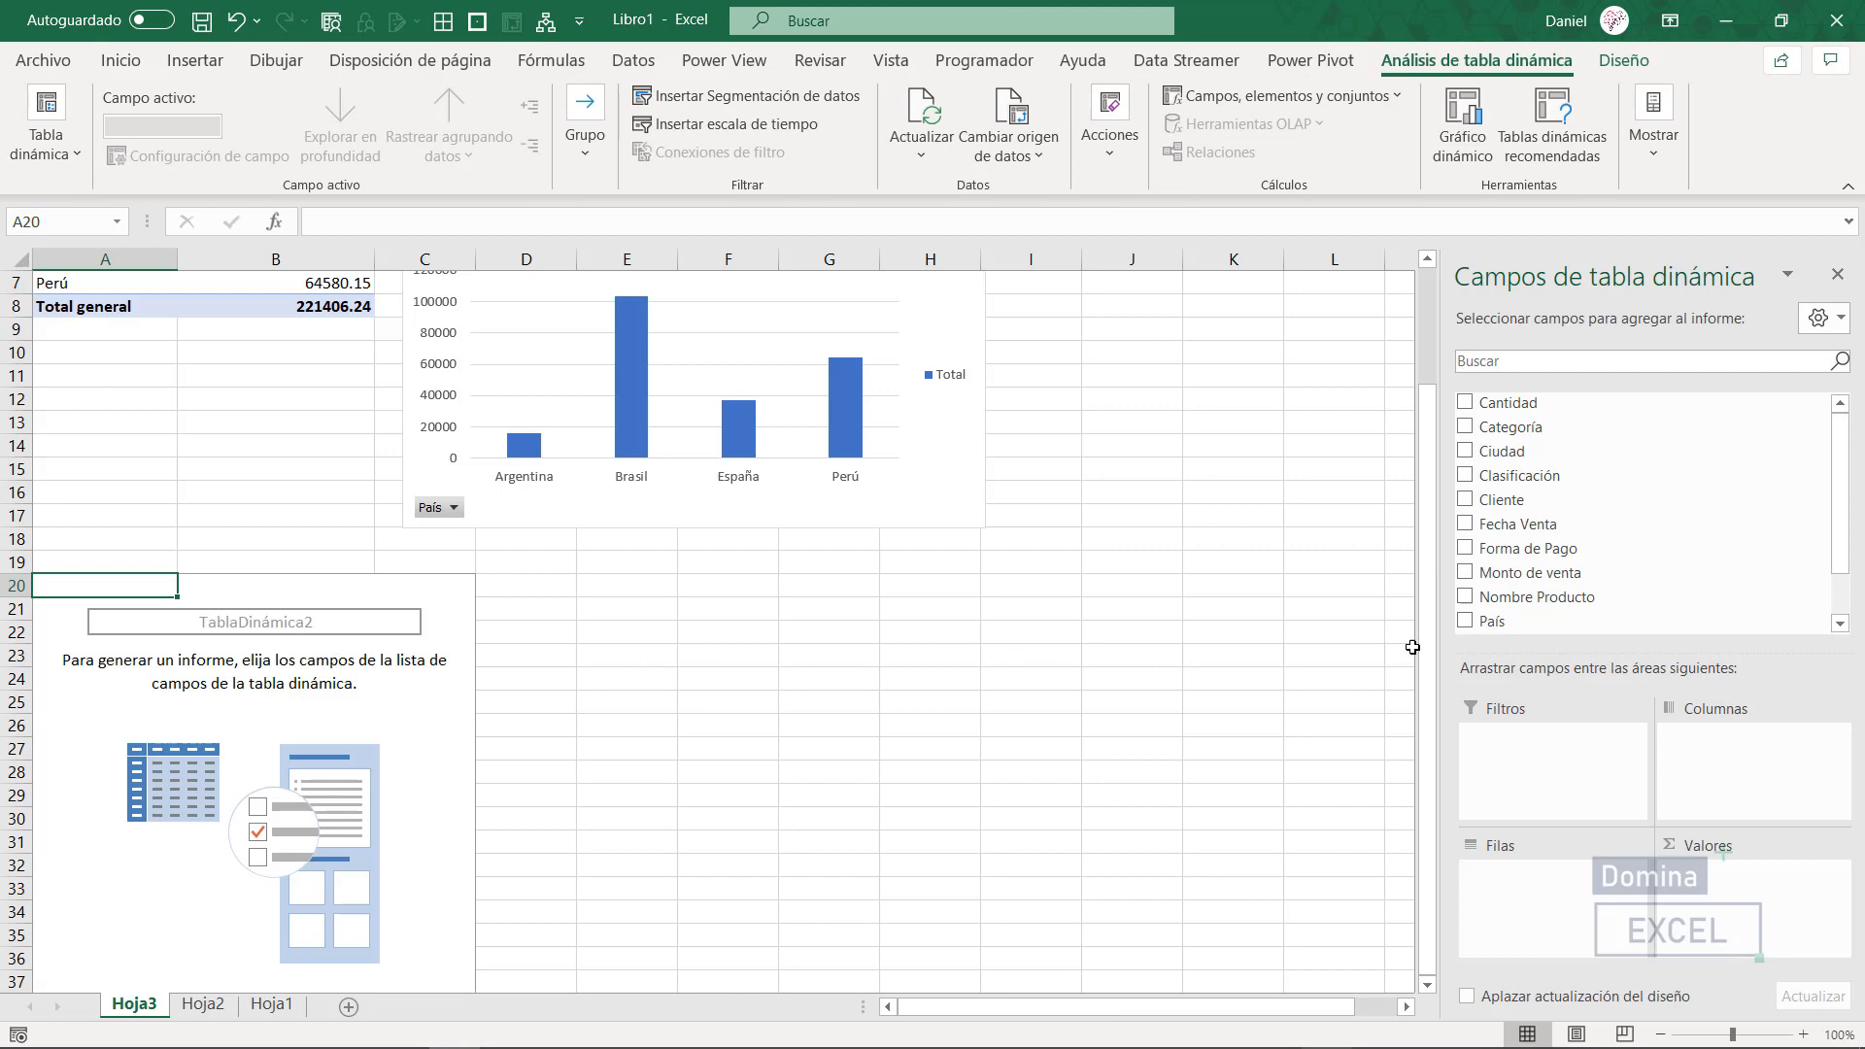
Step: Lay out the second pivot table with Monto de venta as values and Clasificación as rows
scroll(1516, 620, down, 2)
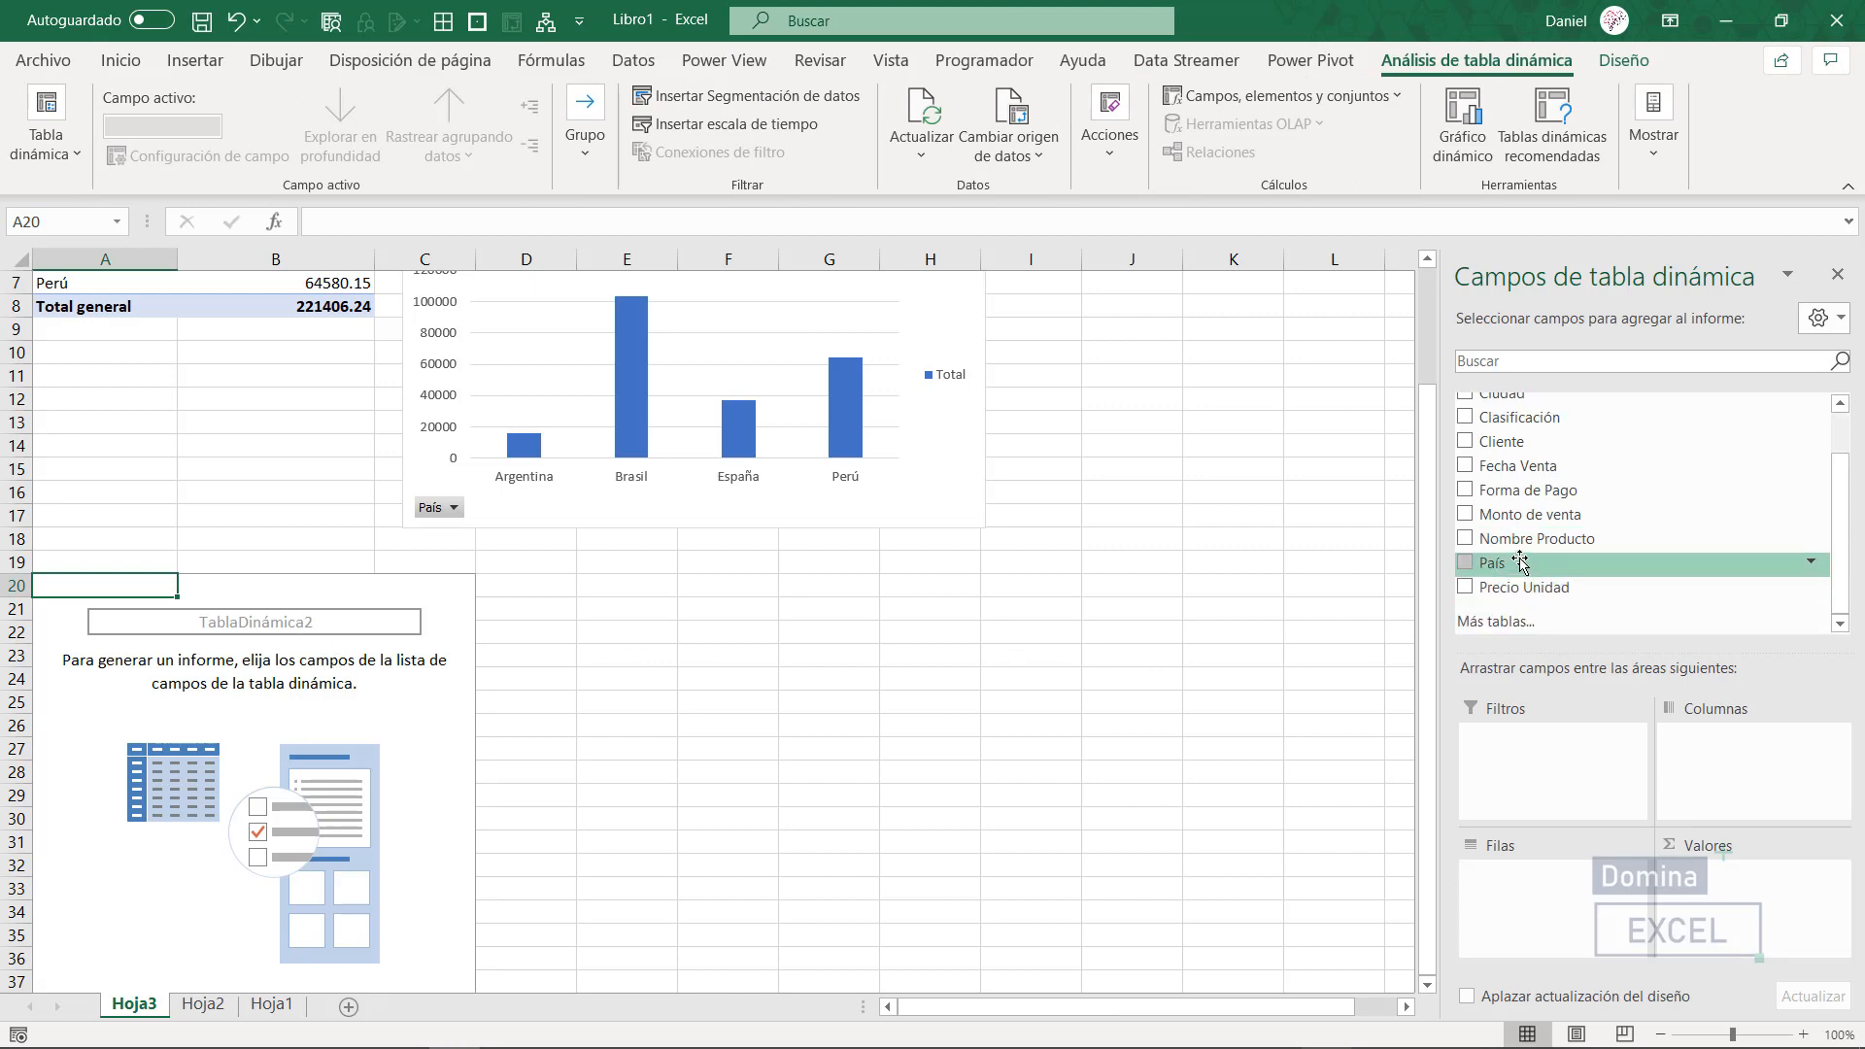
drag(1521, 523, 1753, 913)
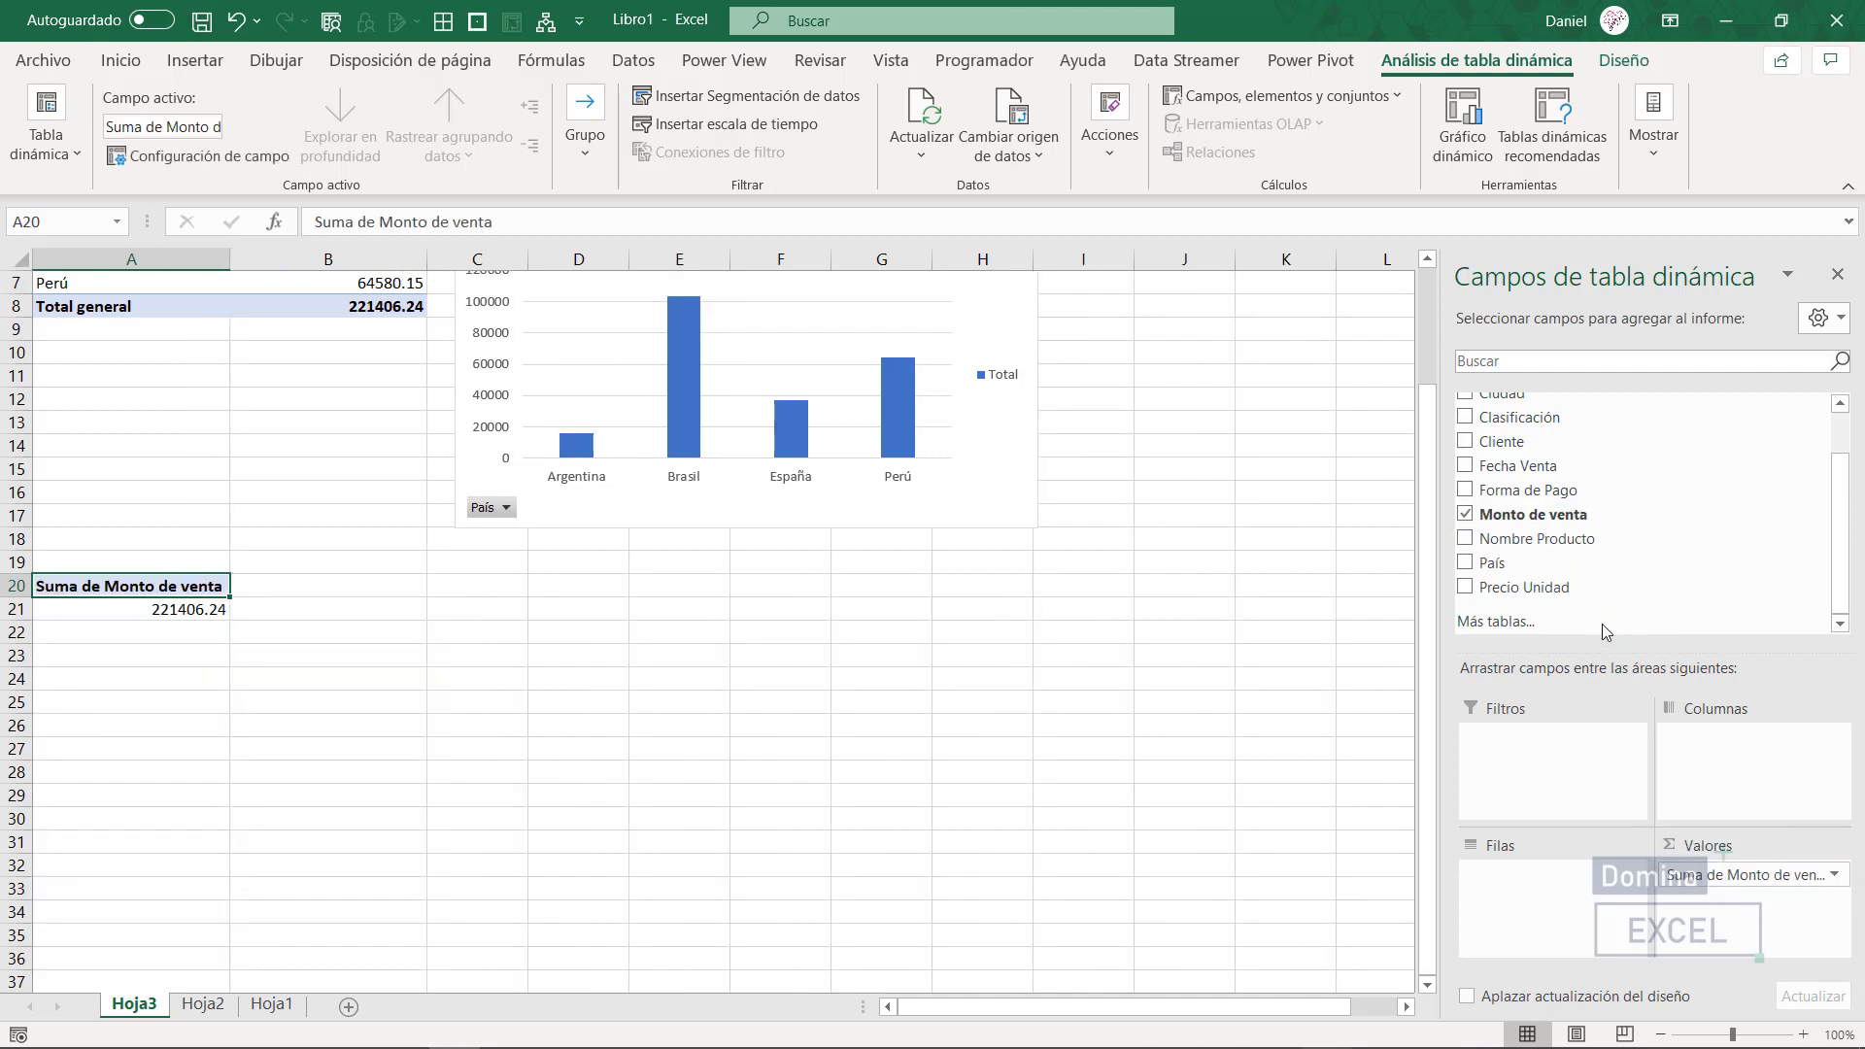
scroll(1554, 544, up, 2)
drag(1520, 475, 1584, 886)
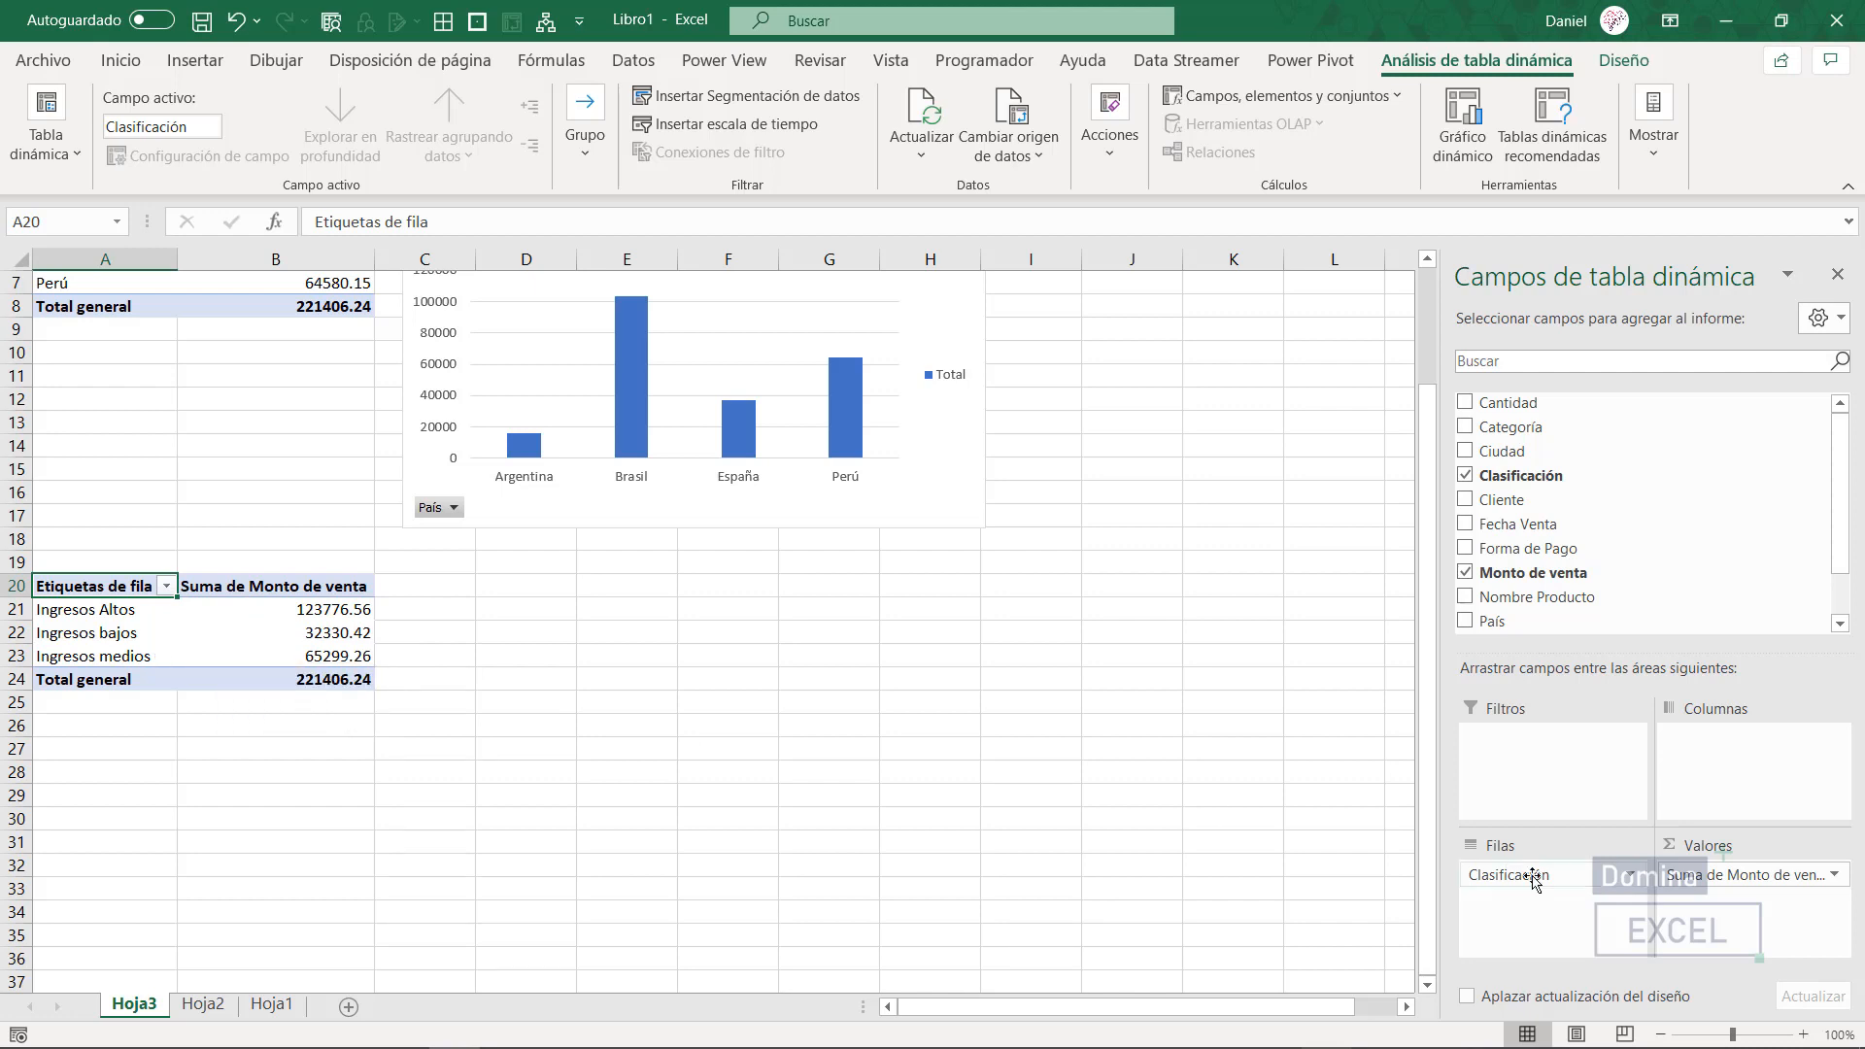
Step: Summarize Monto de venta in the second pivot table by count (Recuento)
click(1825, 876)
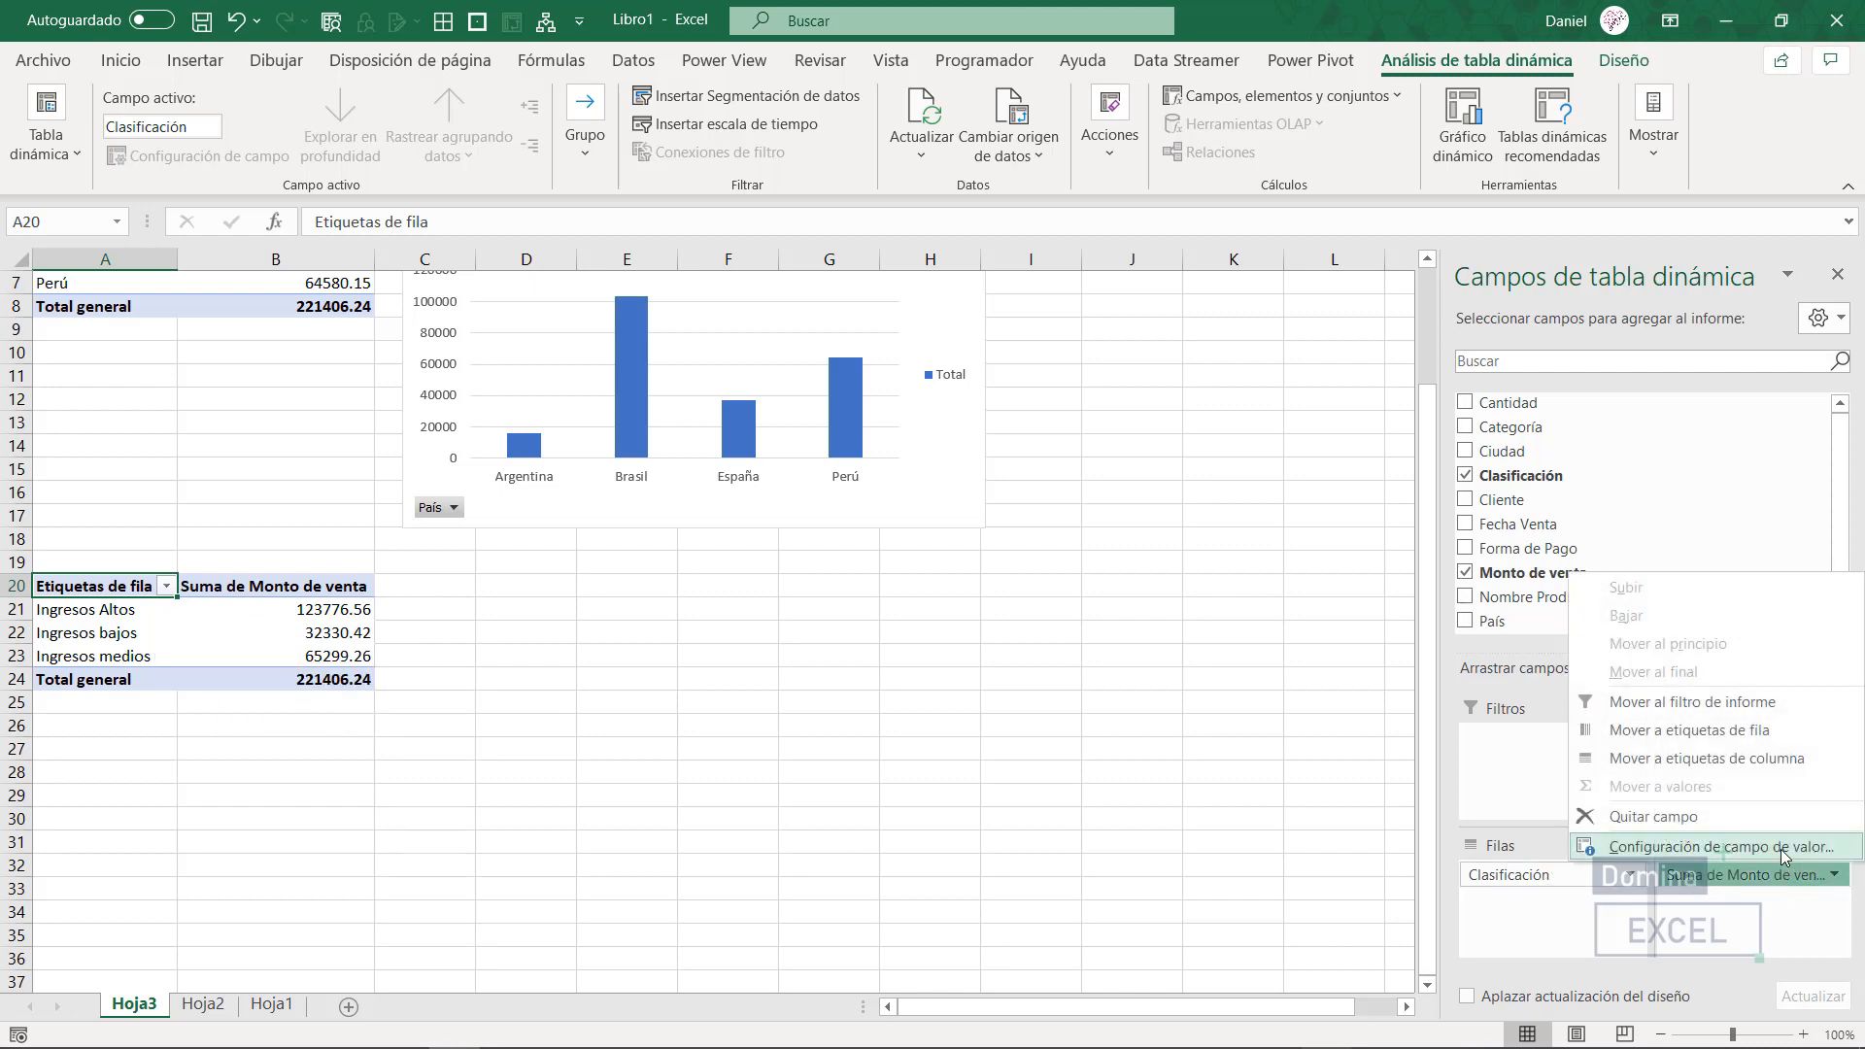
click(1788, 856)
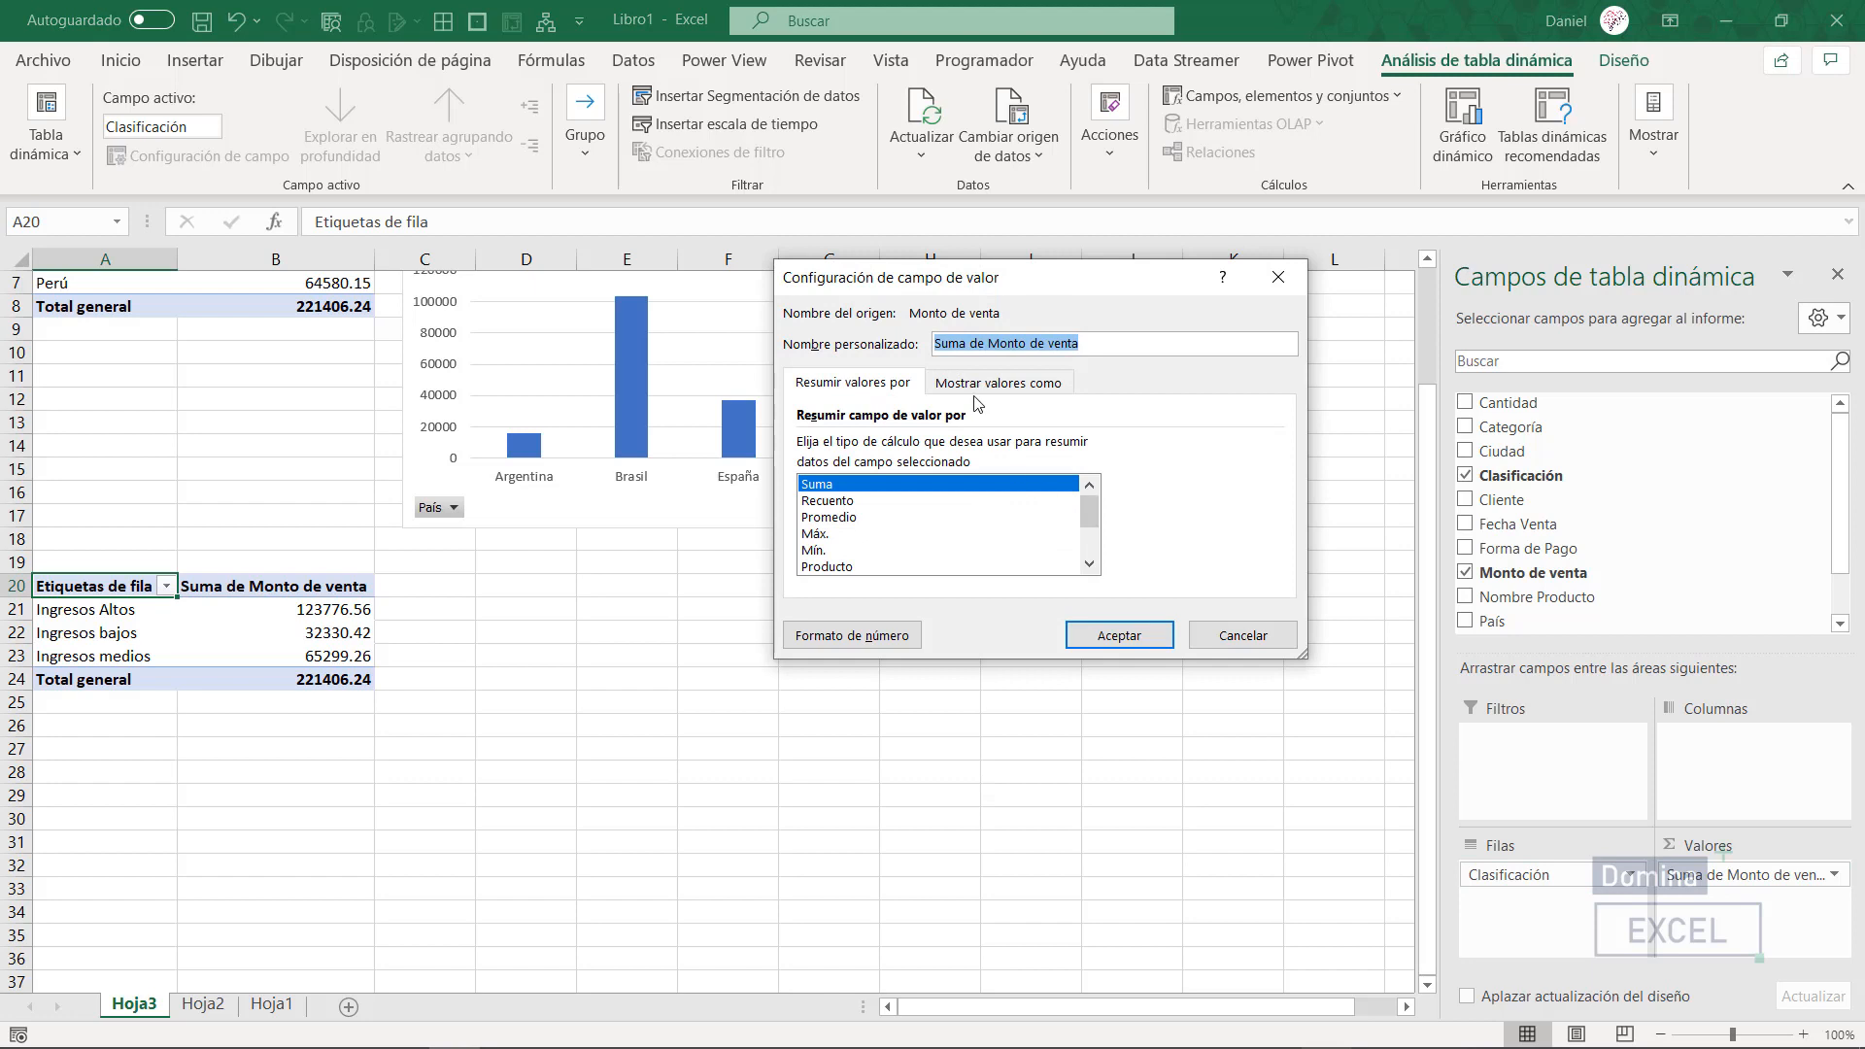
click(829, 501)
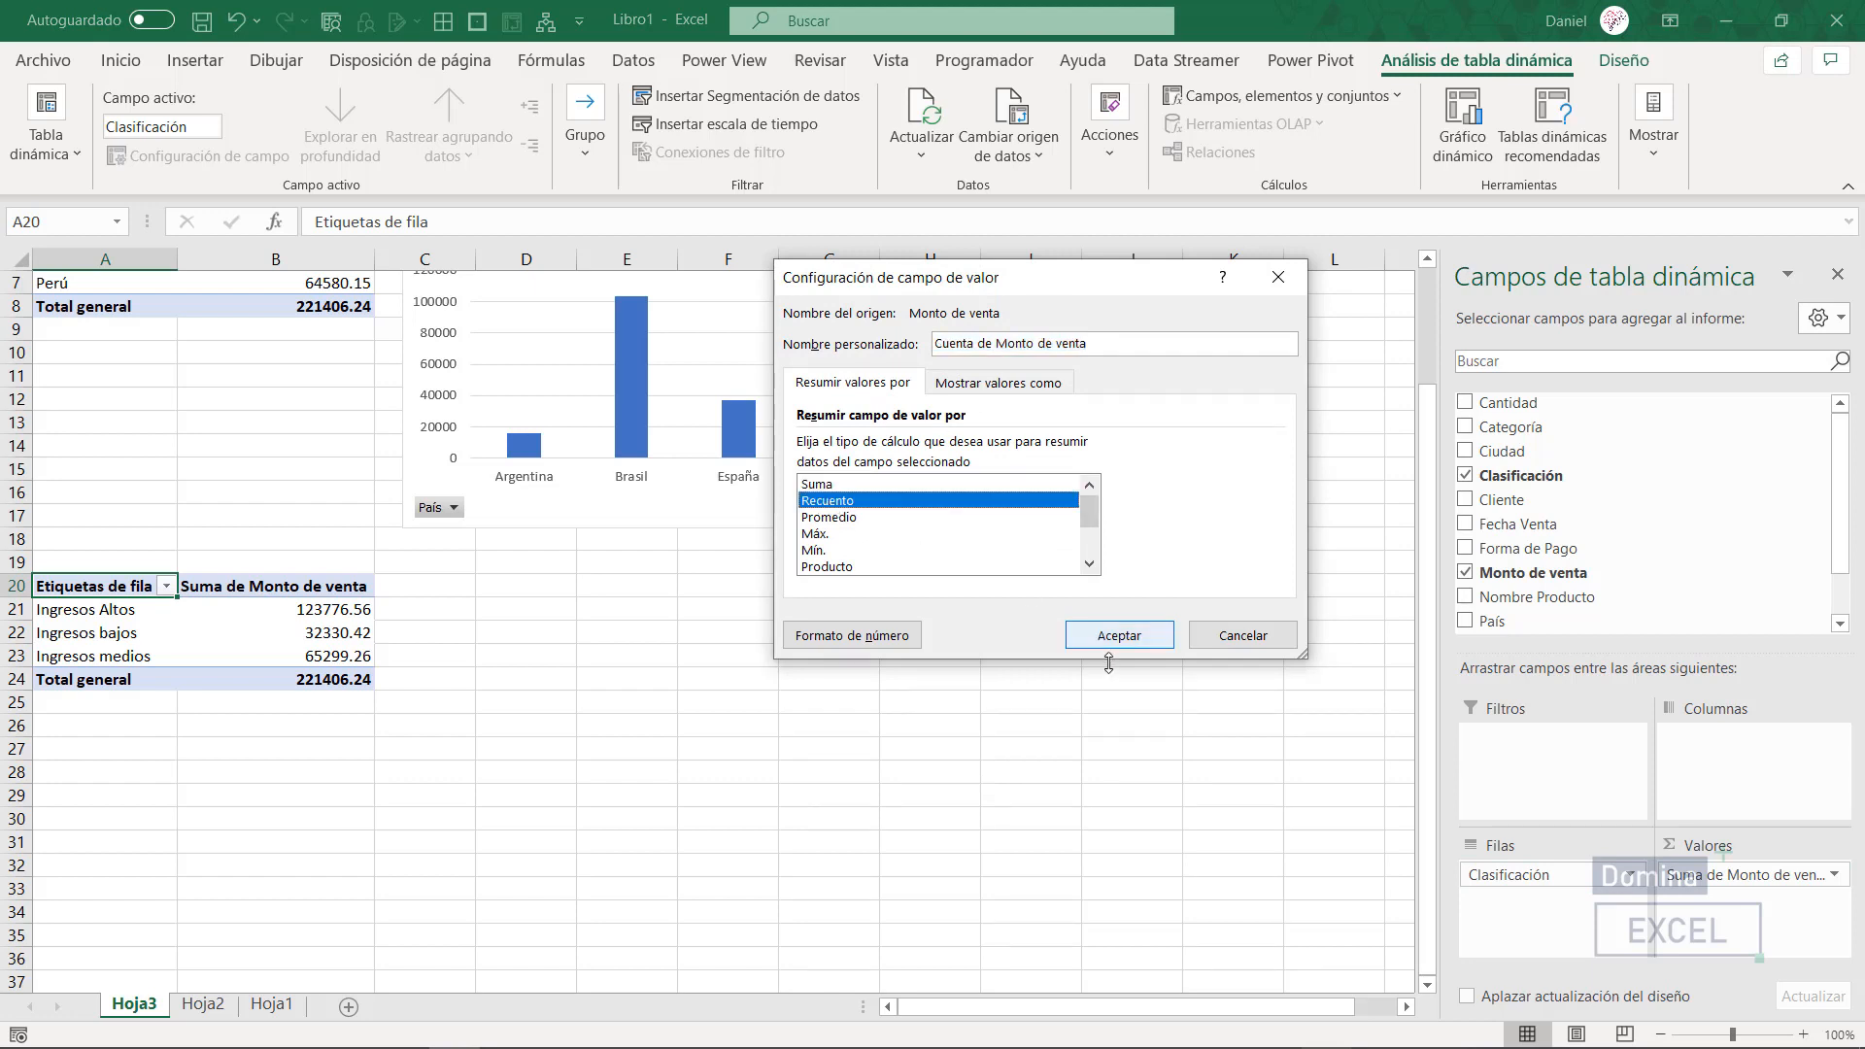
click(1110, 637)
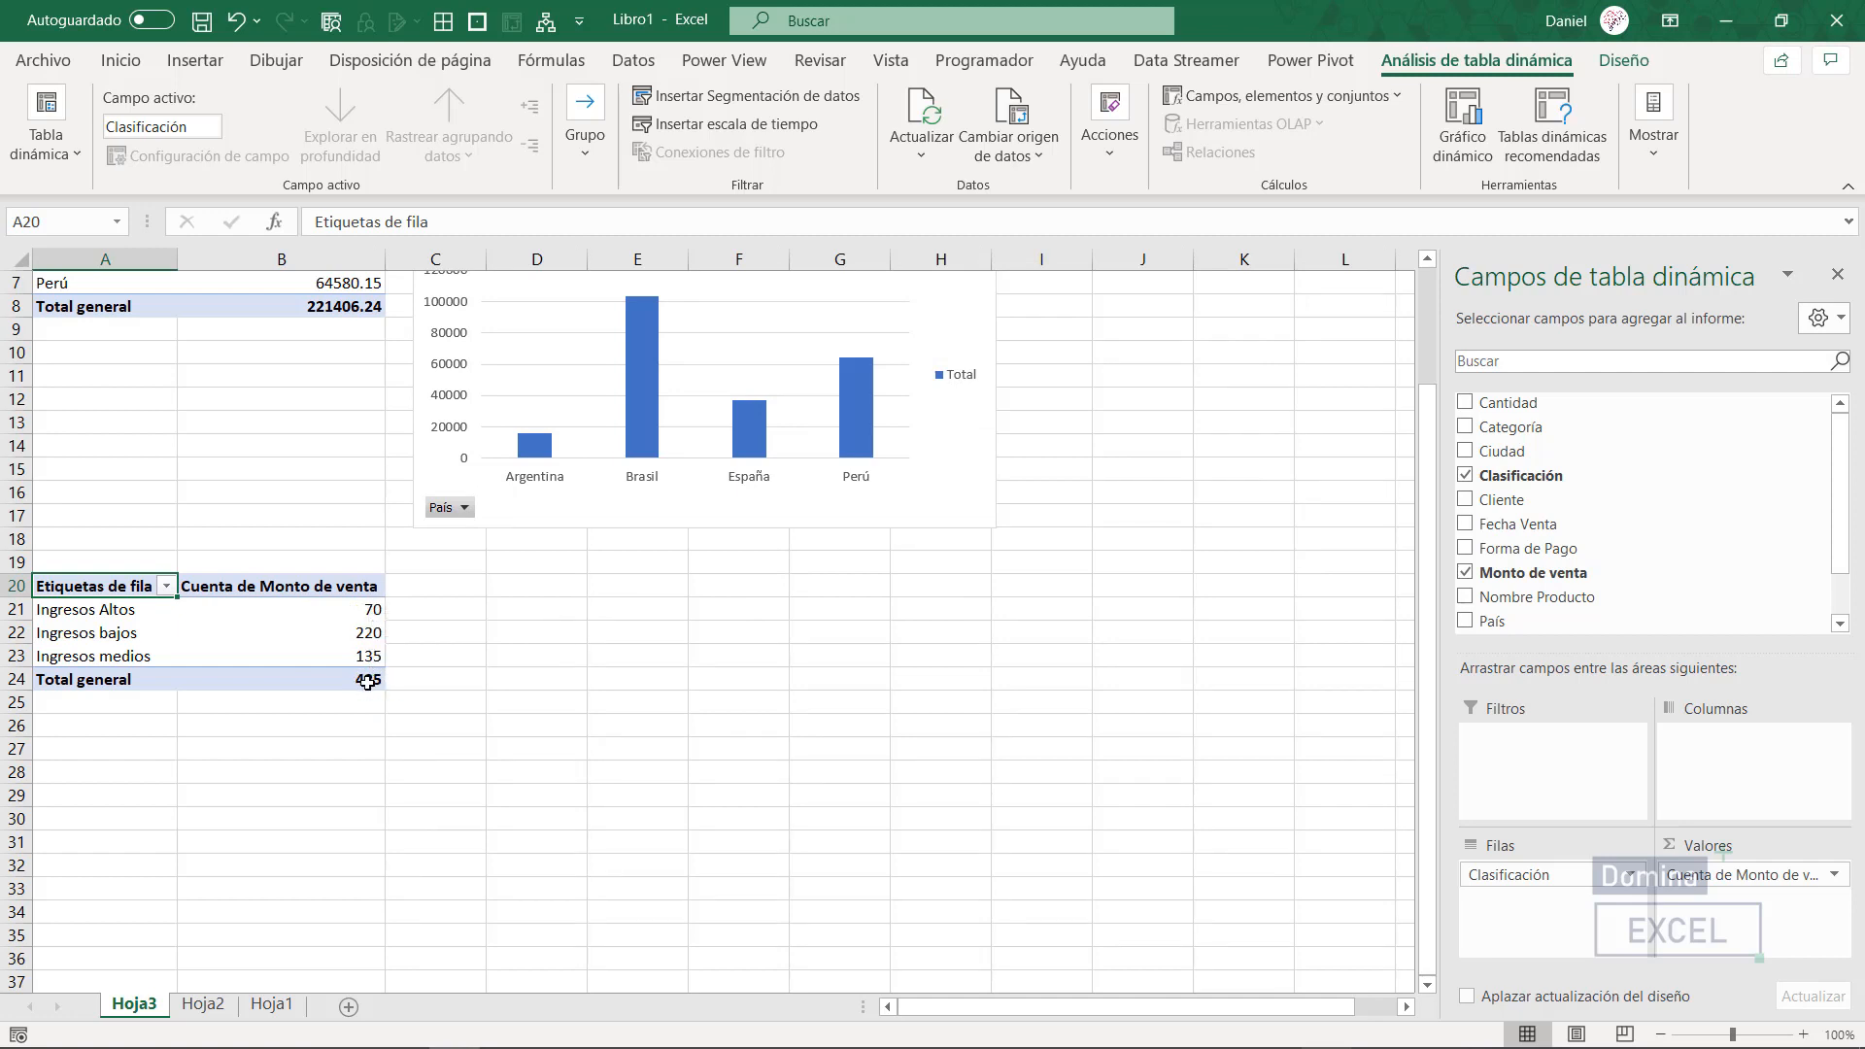
Step: Select all Monto de venta values in the Hoja2 table to check their count against the second pivot table's total
drag(348, 603, 347, 669)
click(417, 610)
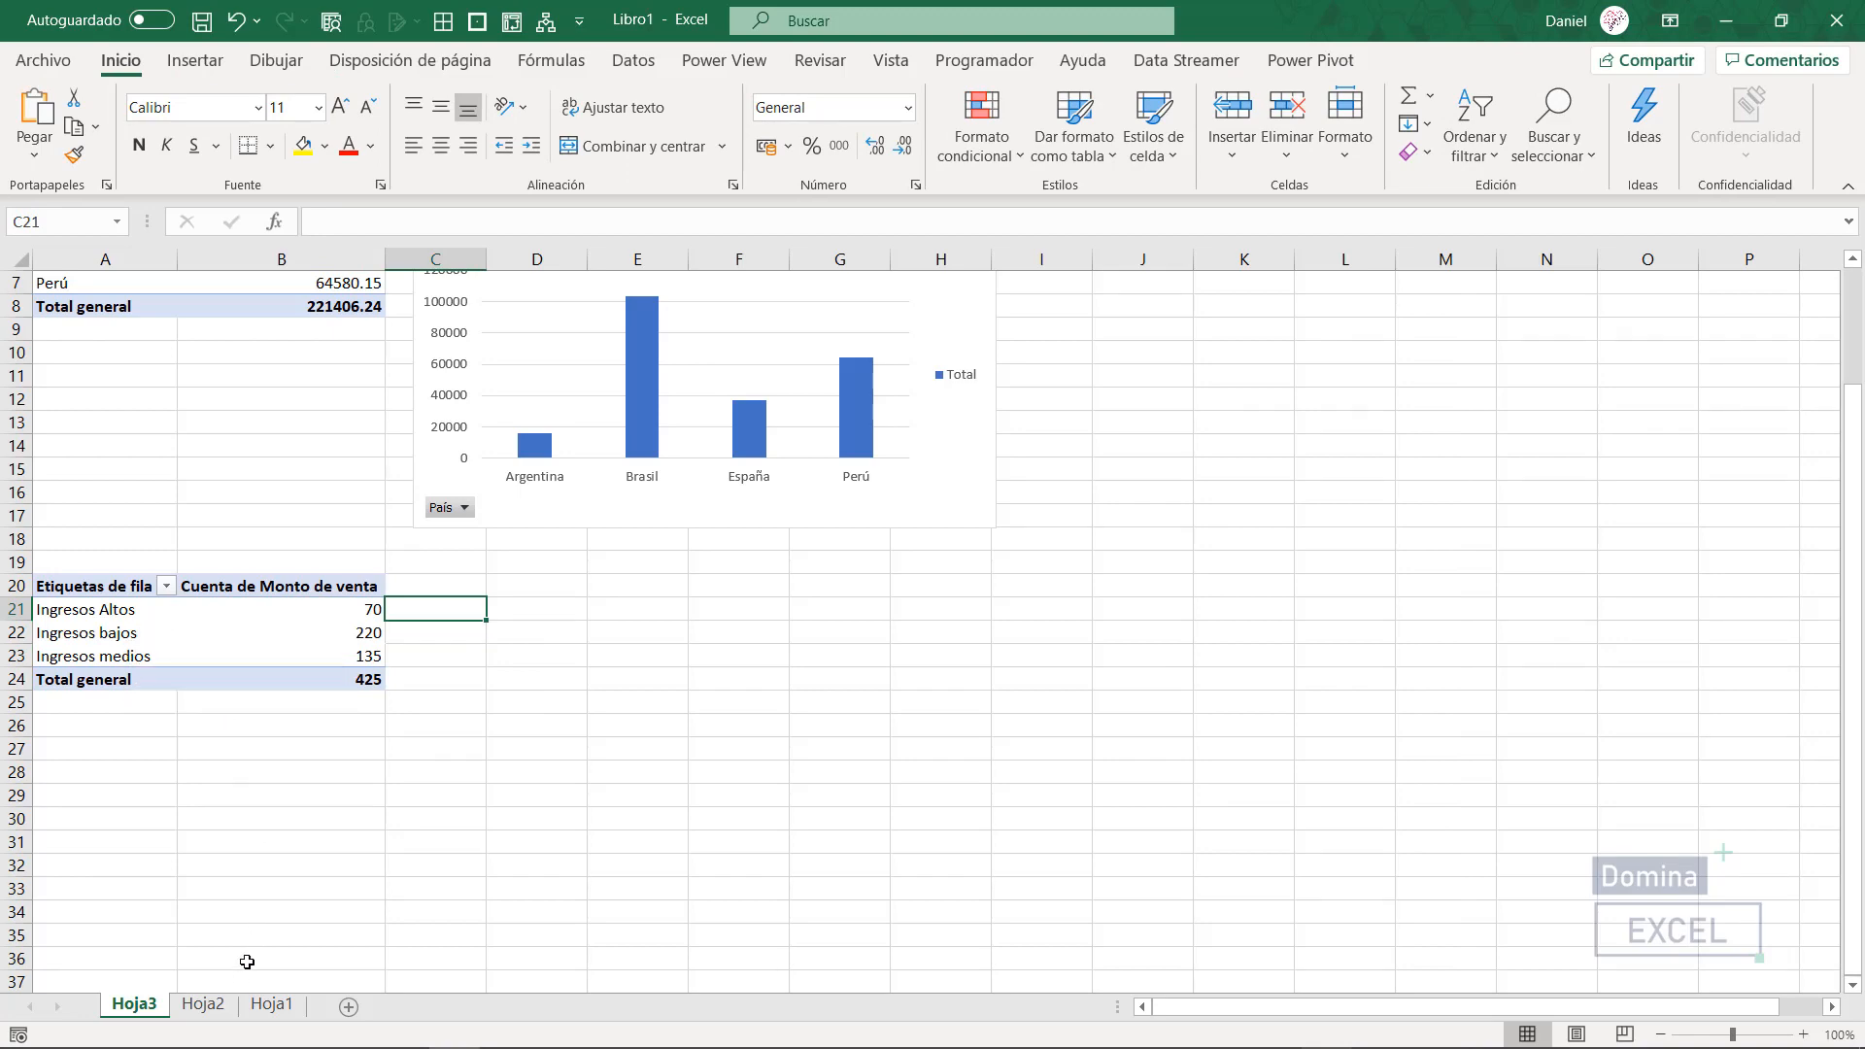
click(208, 1006)
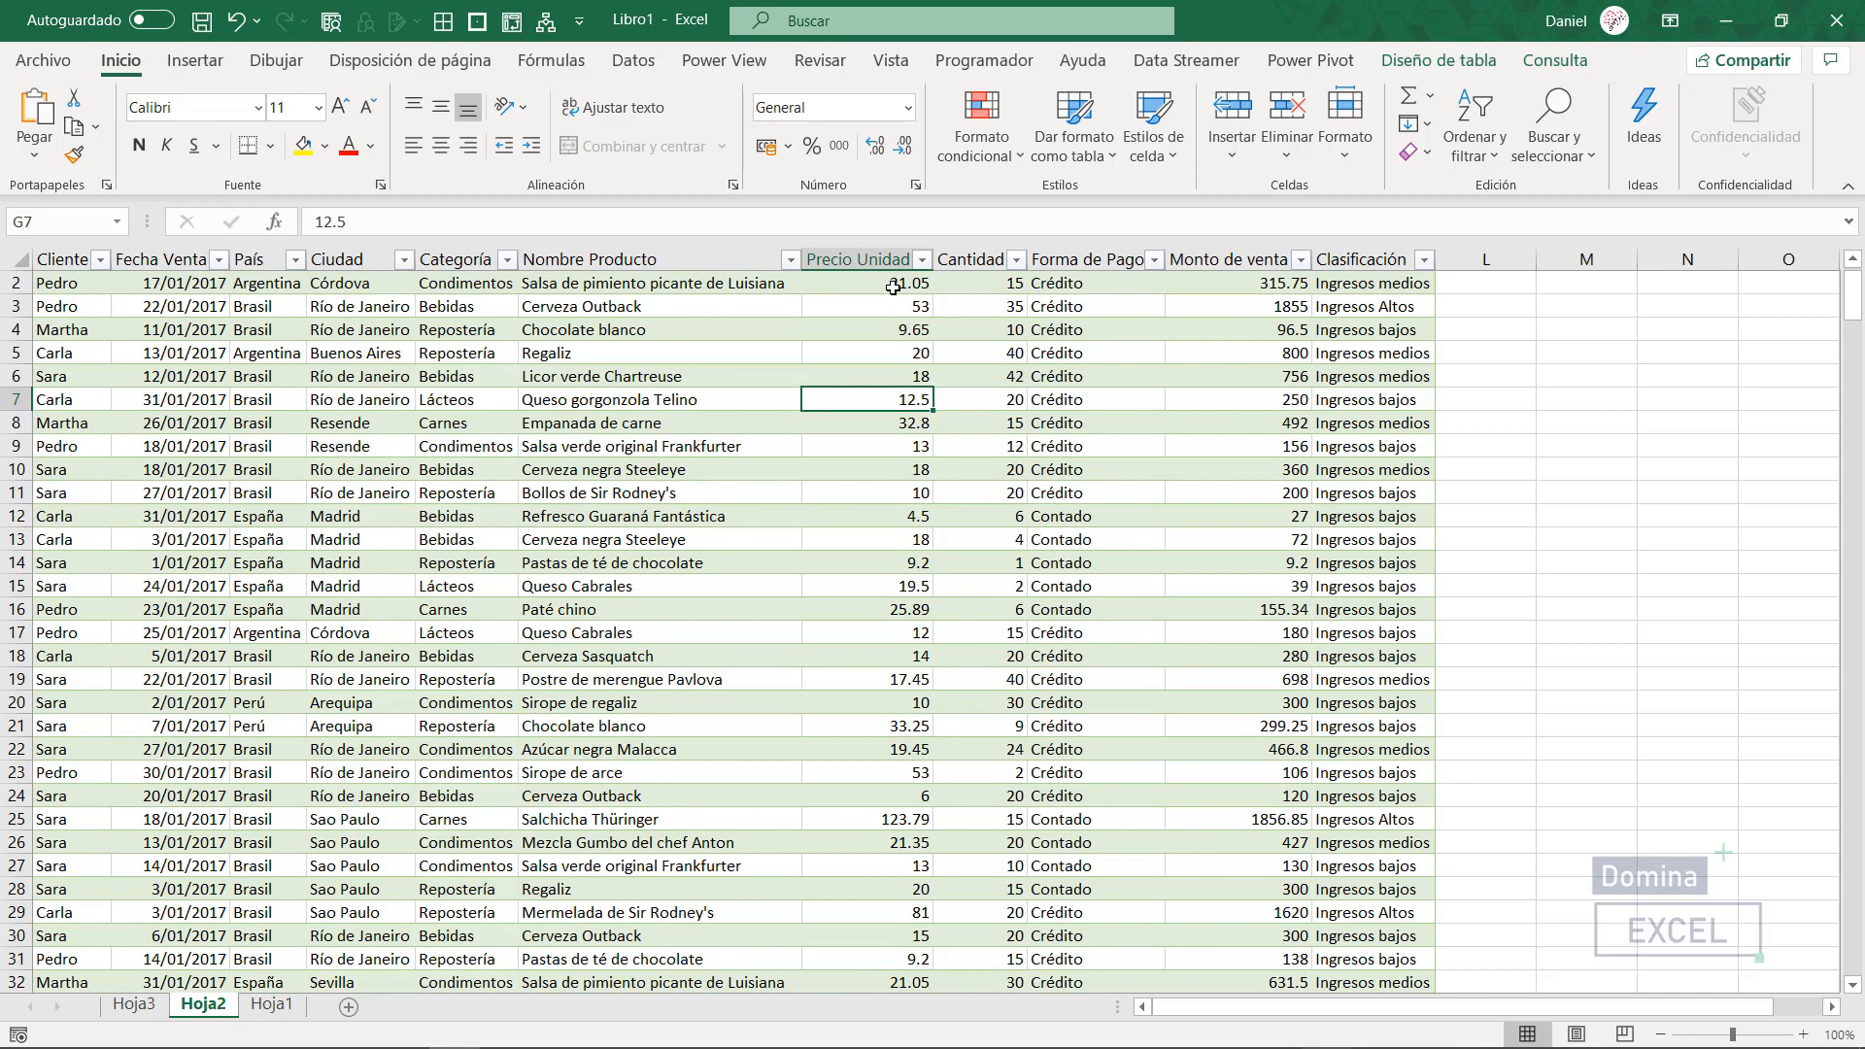
click(1292, 285)
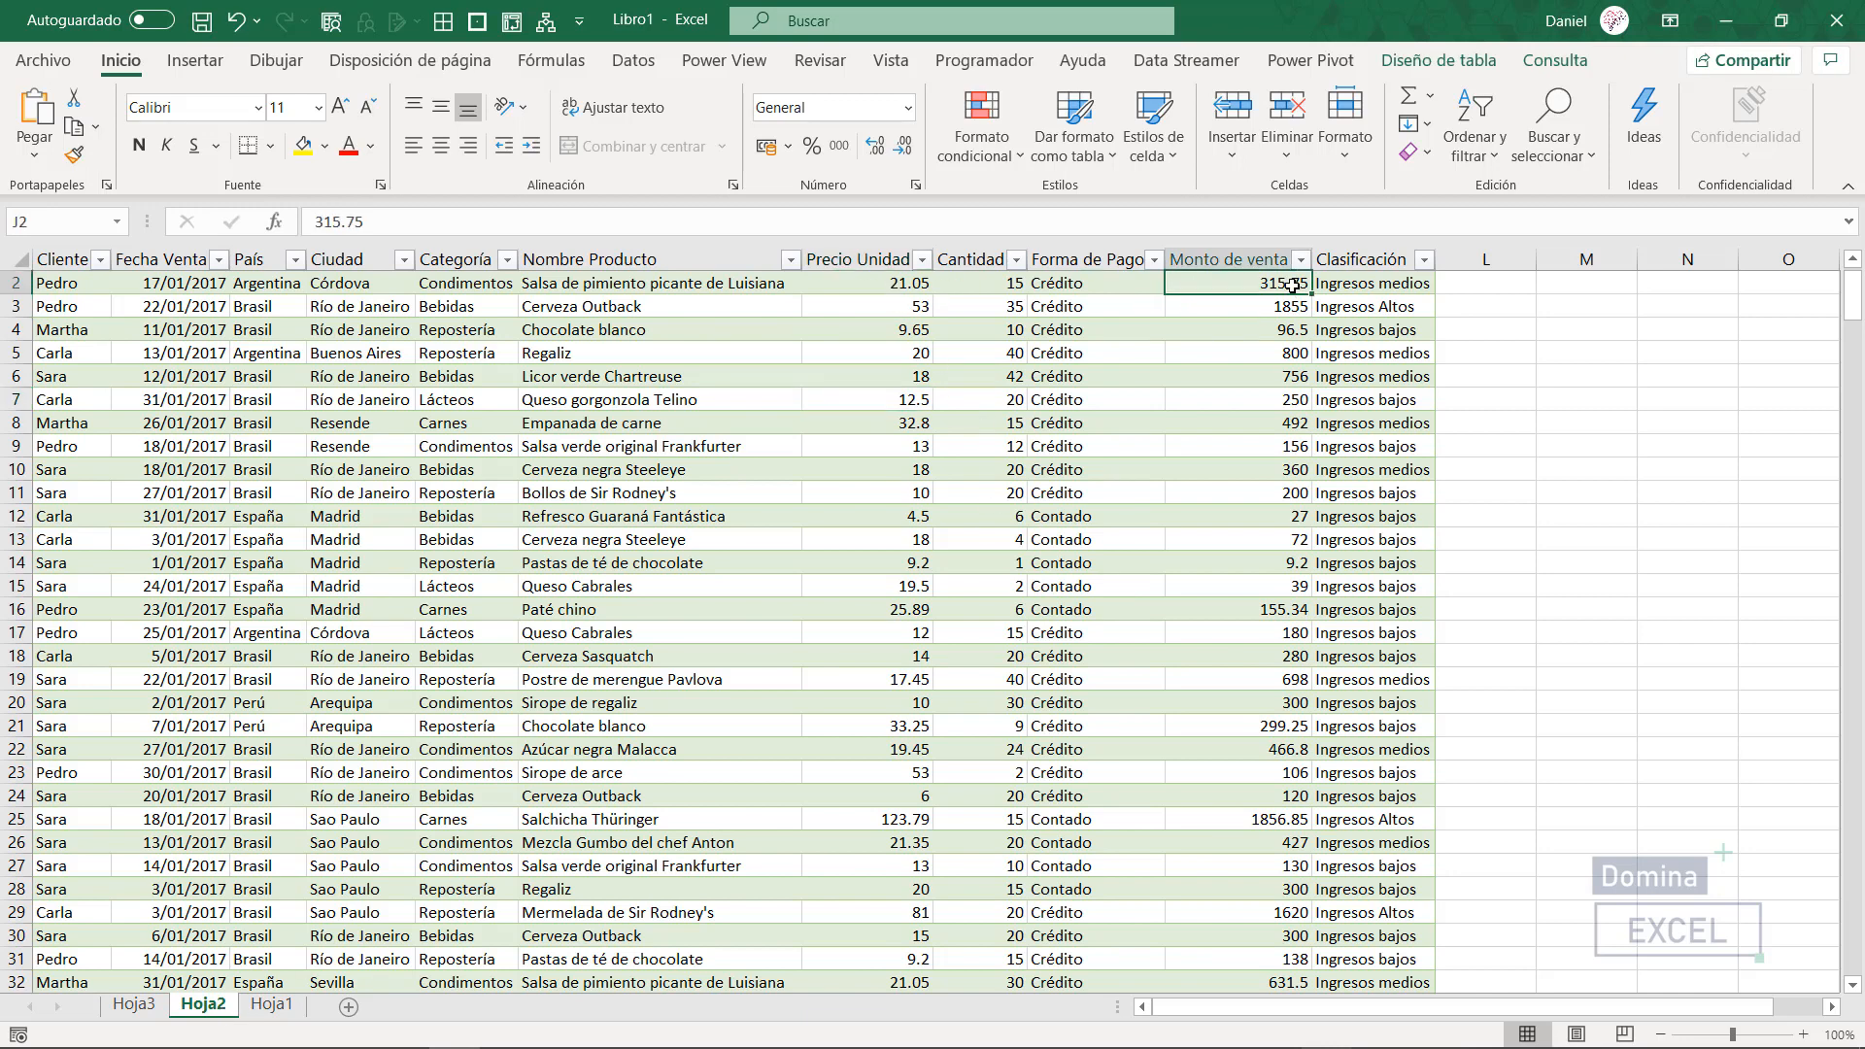
scroll(1292, 285, up, 1)
click(1292, 285)
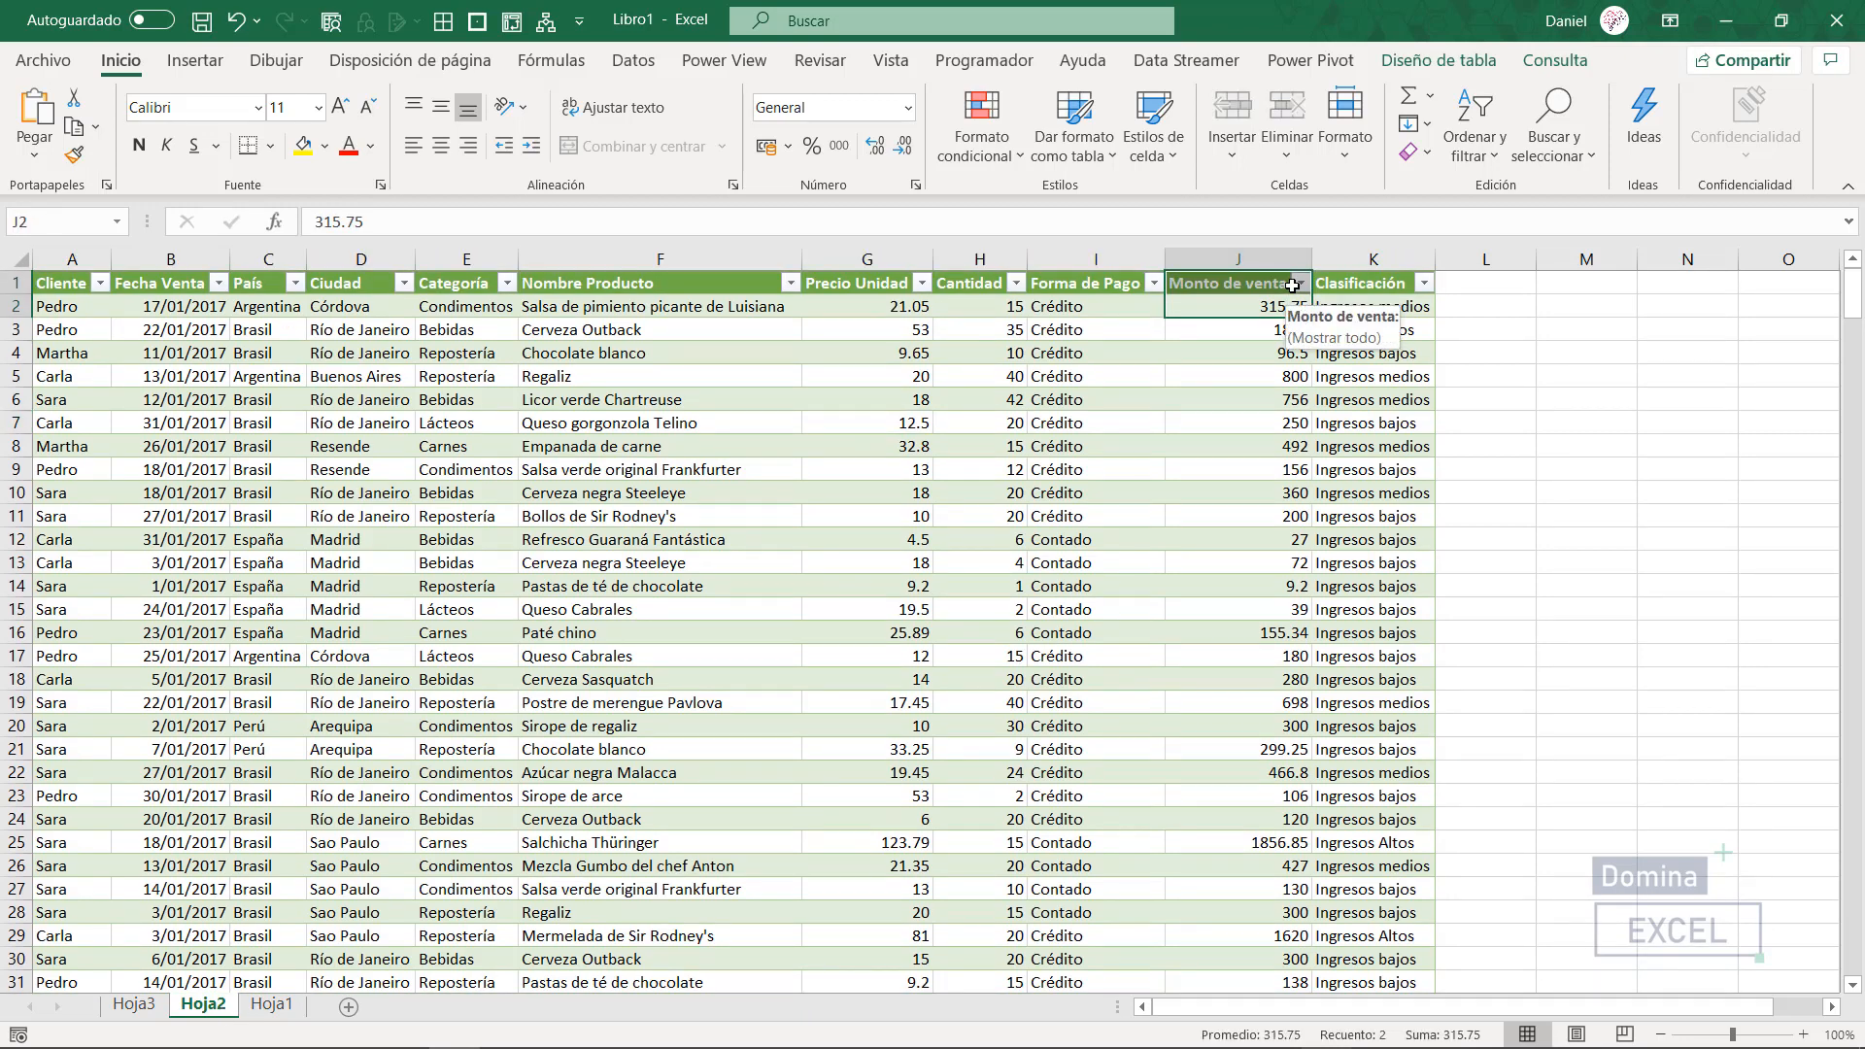
key(Down)
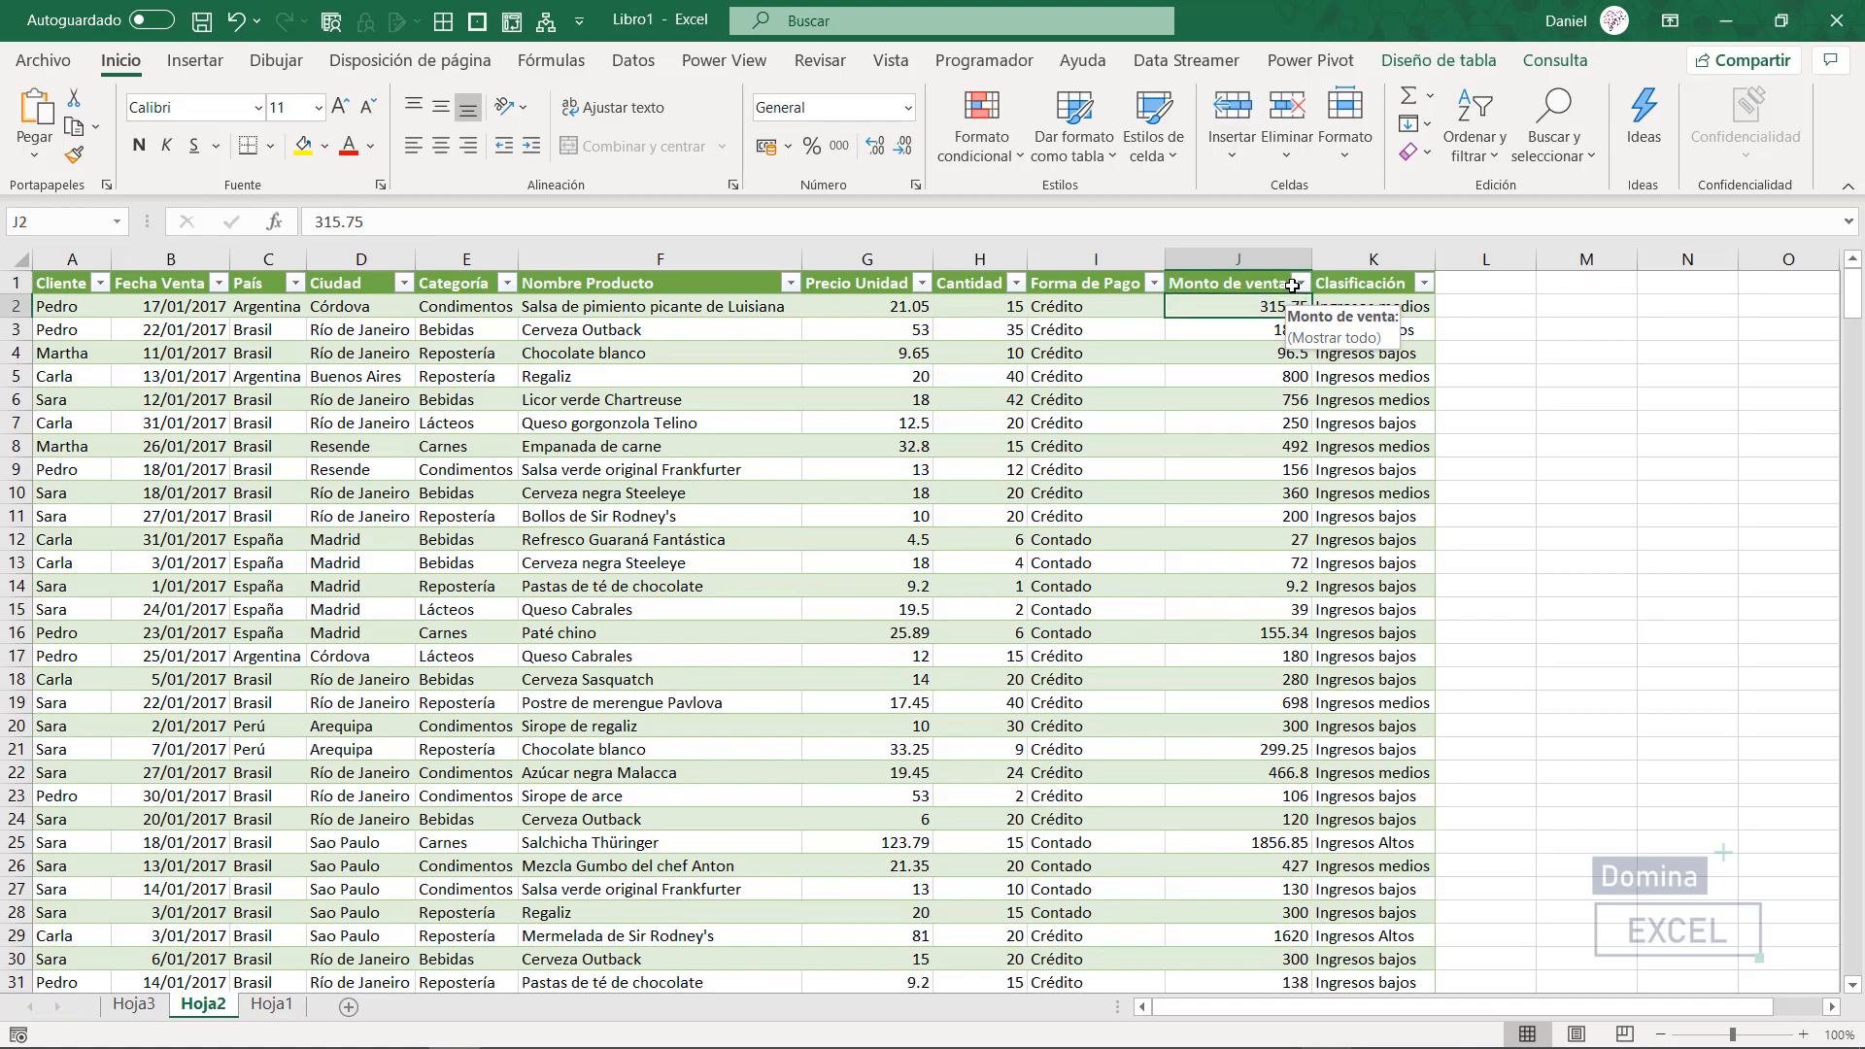
key(ctrl+shift+Down)
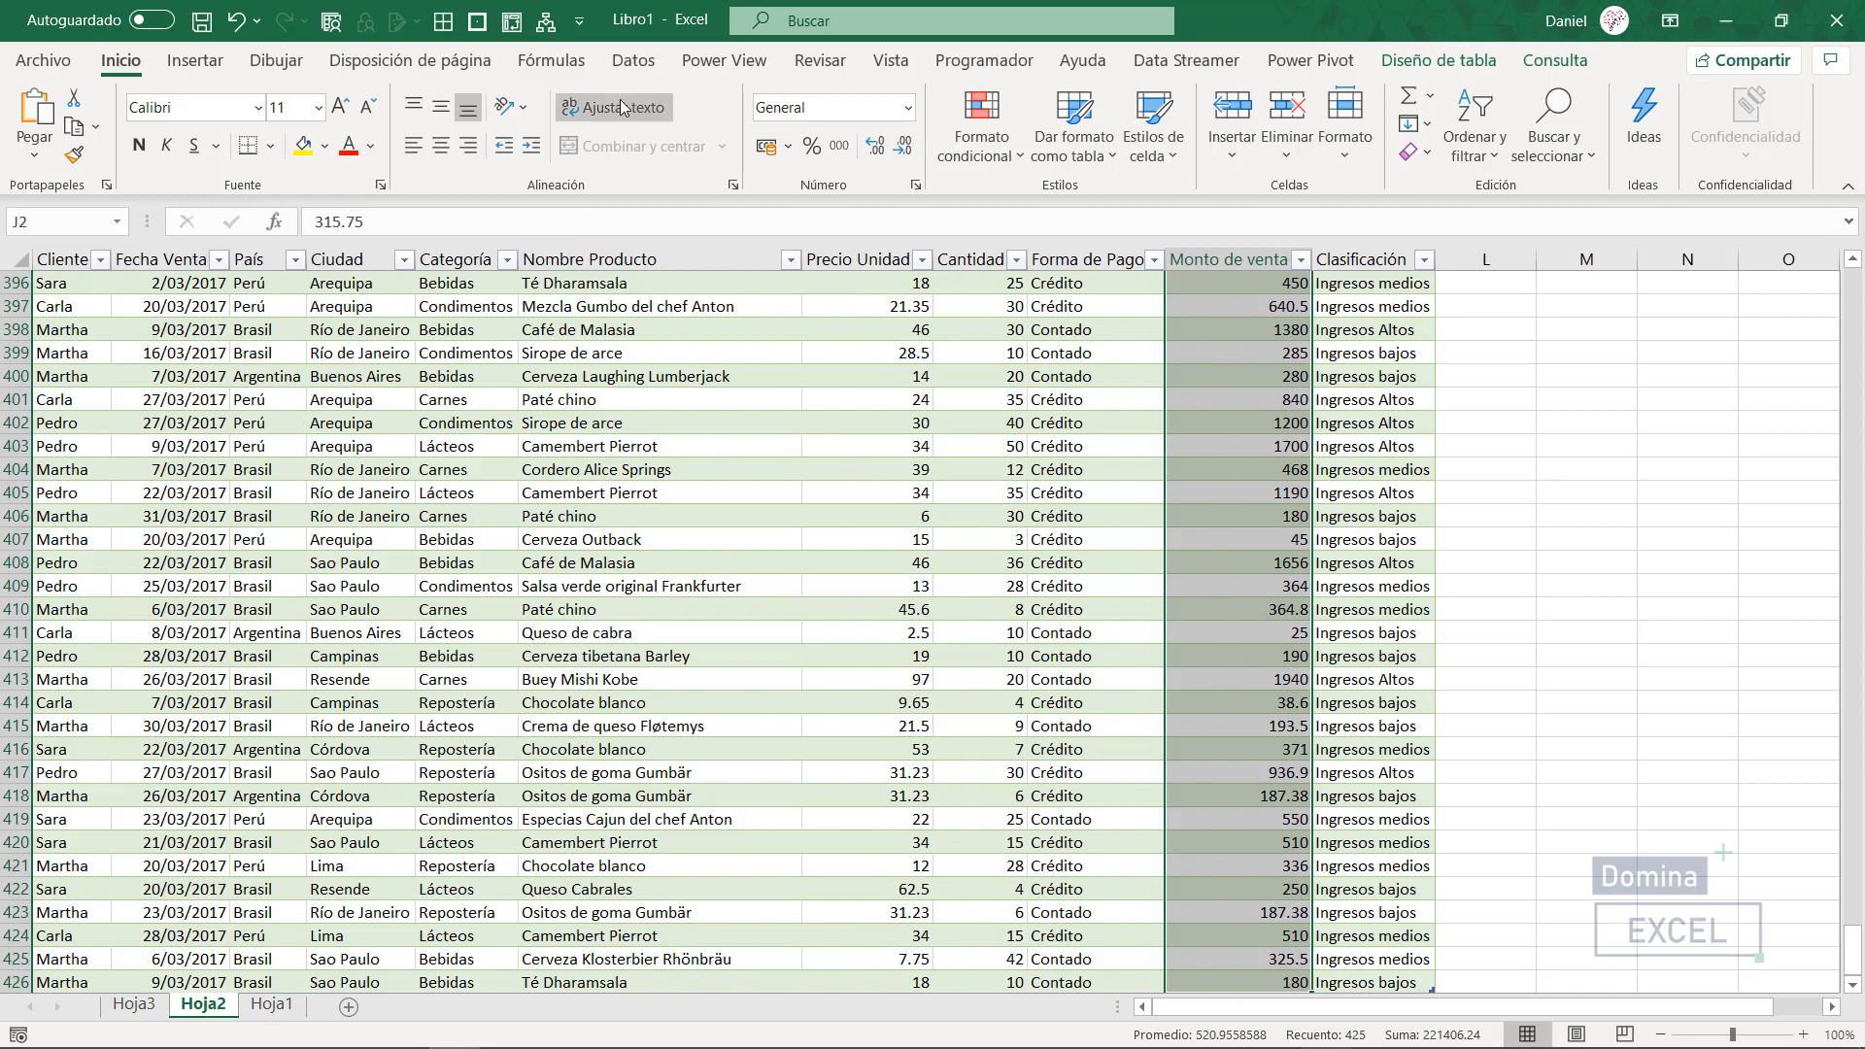
Step: Display the workbook's queries and connections and open the REPORTE_VENTAS query for editing in Power Query
click(627, 61)
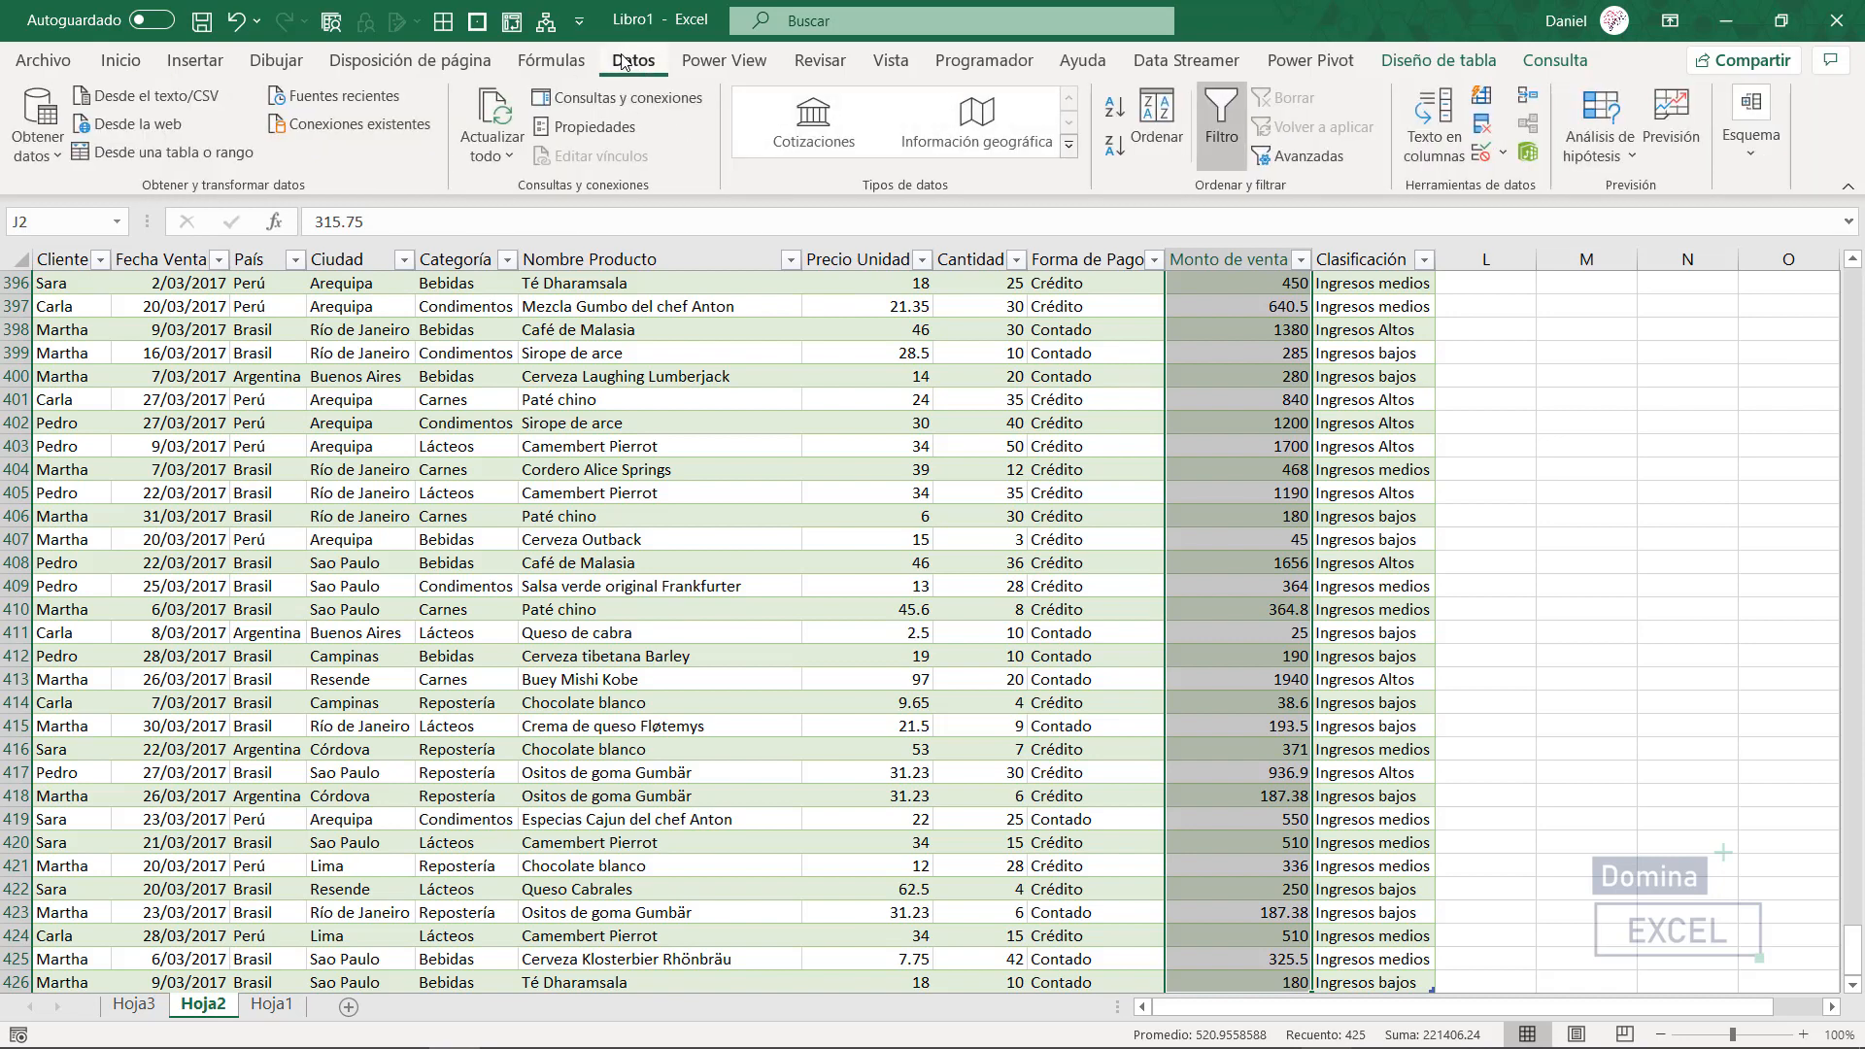
click(598, 97)
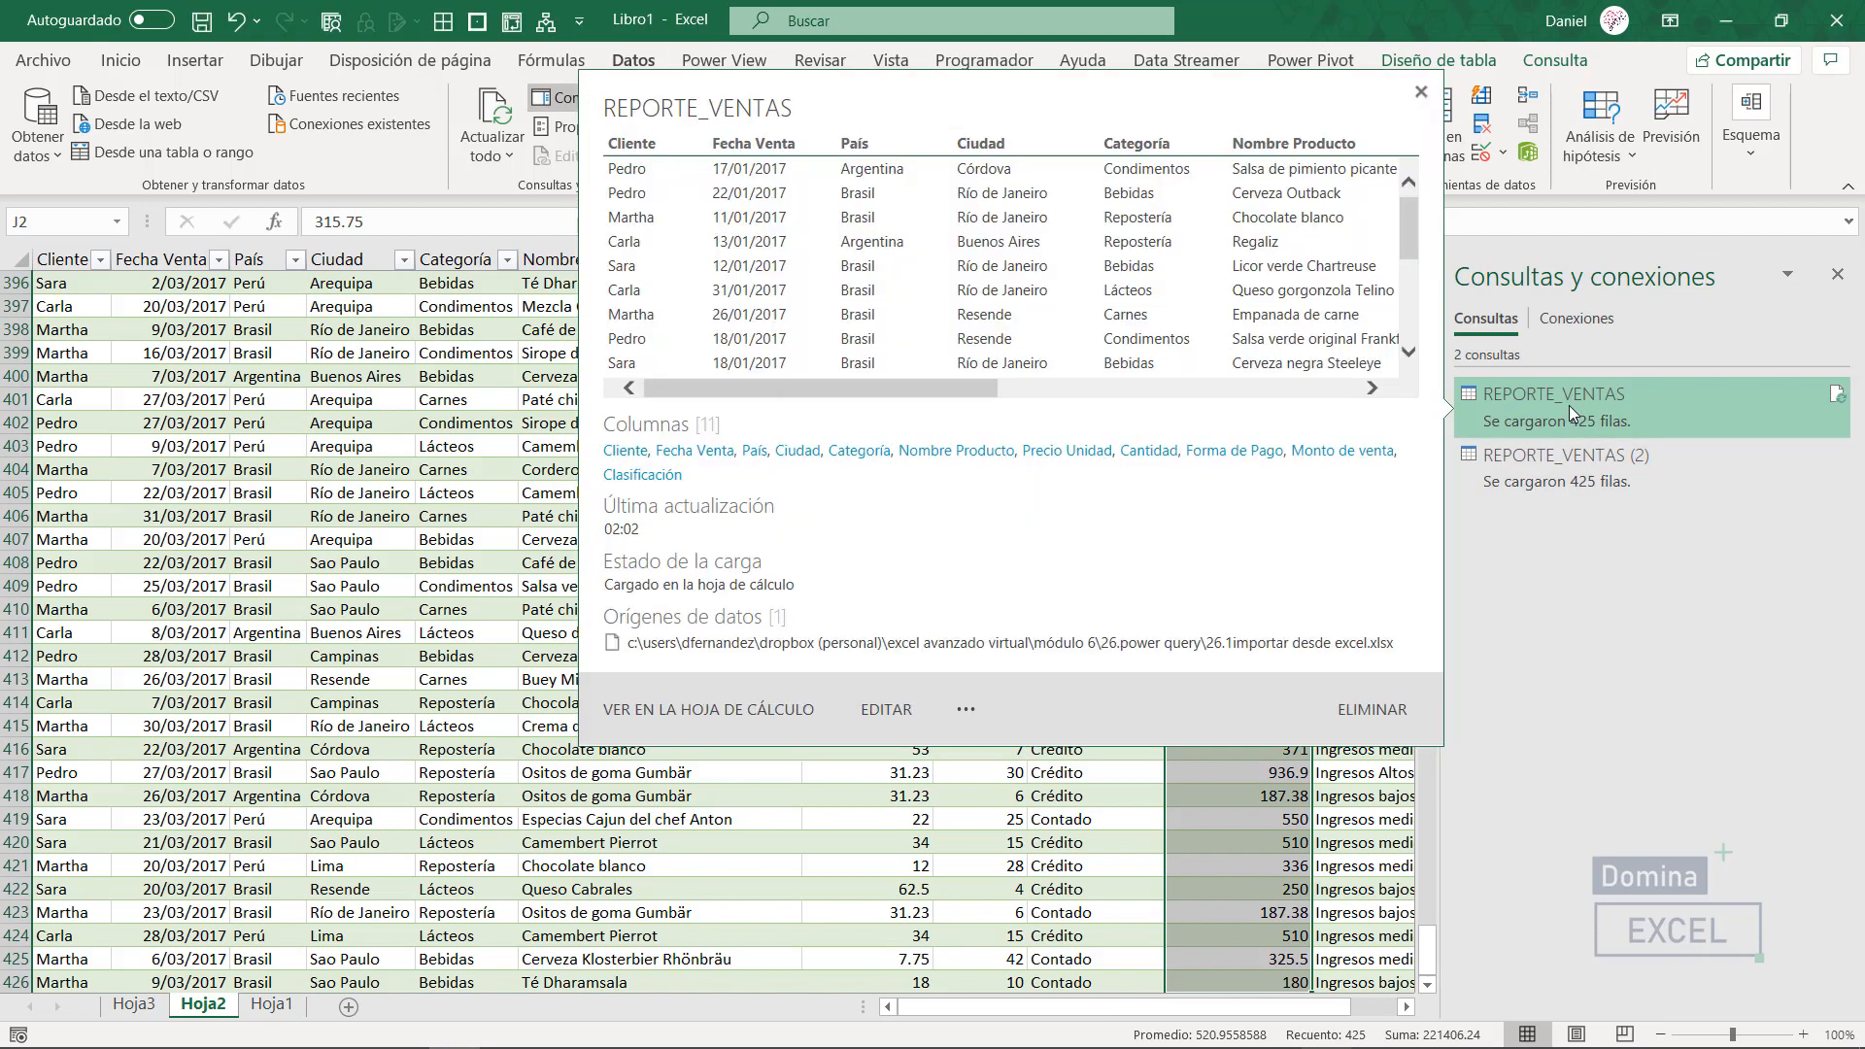
right_click(1570, 405)
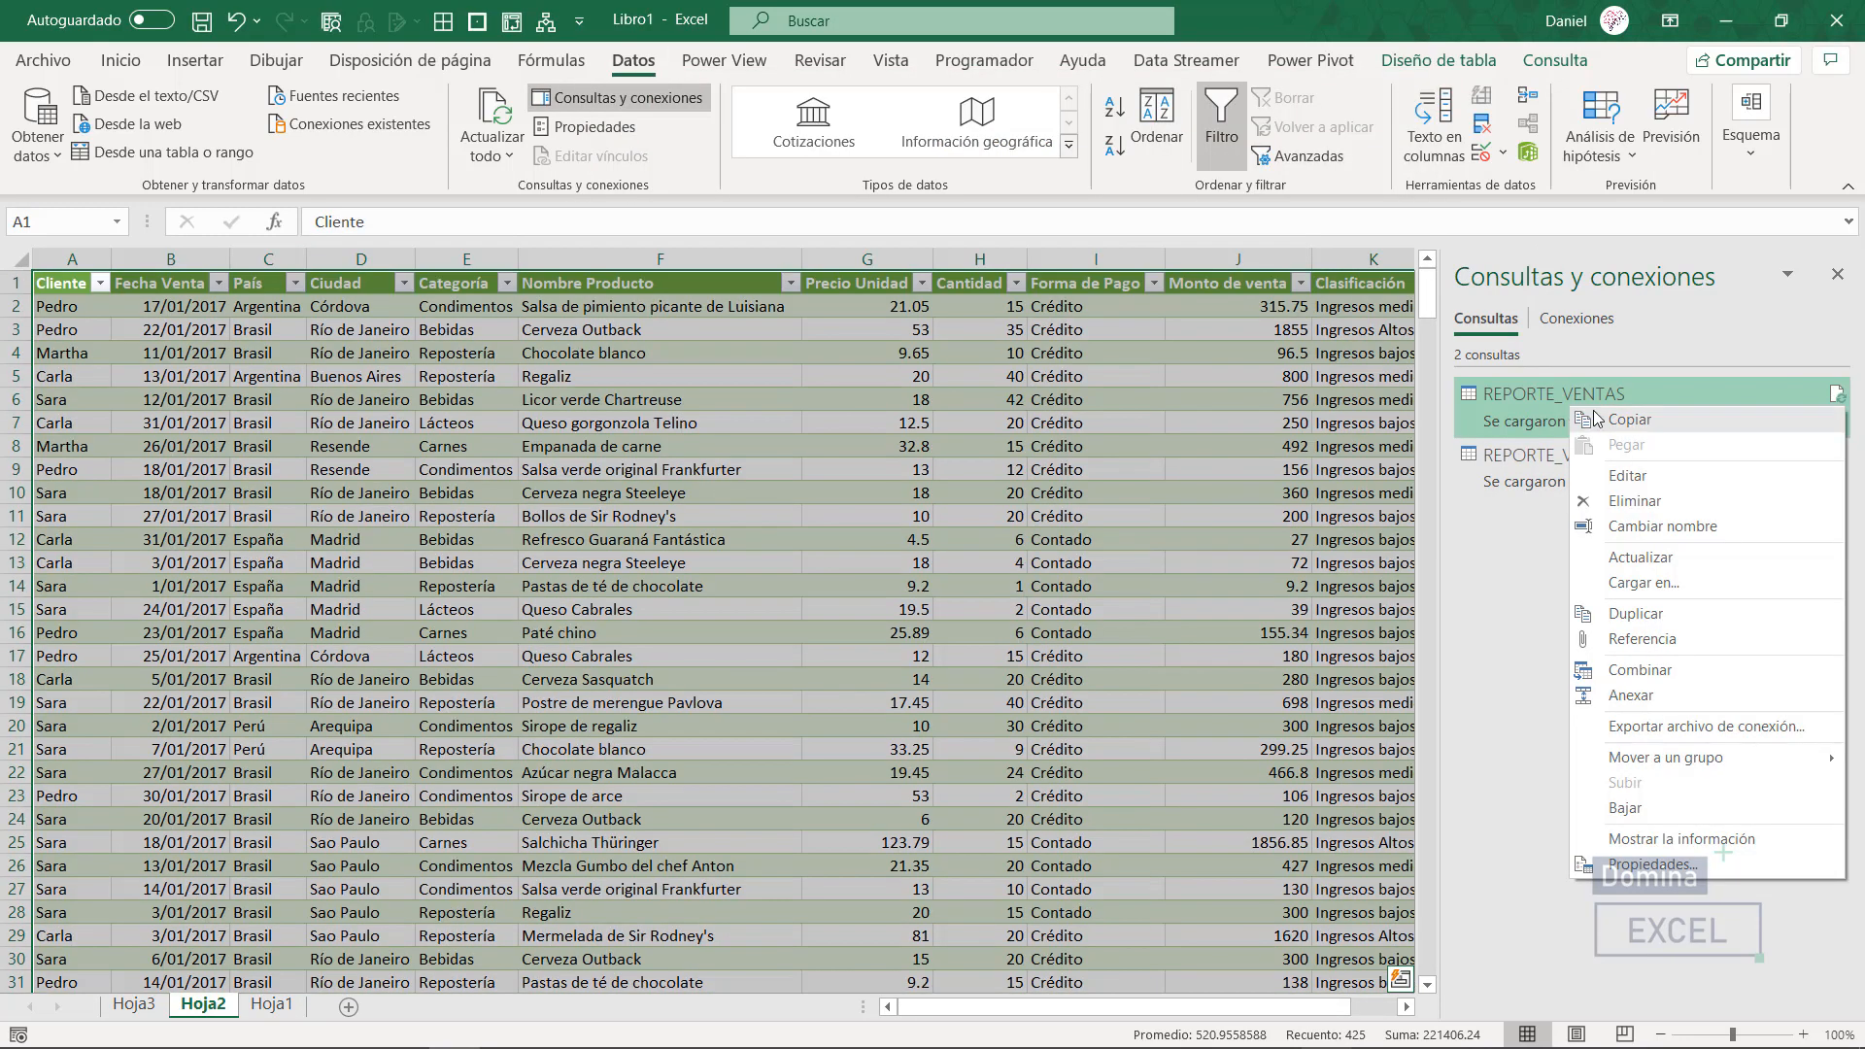
click(1641, 478)
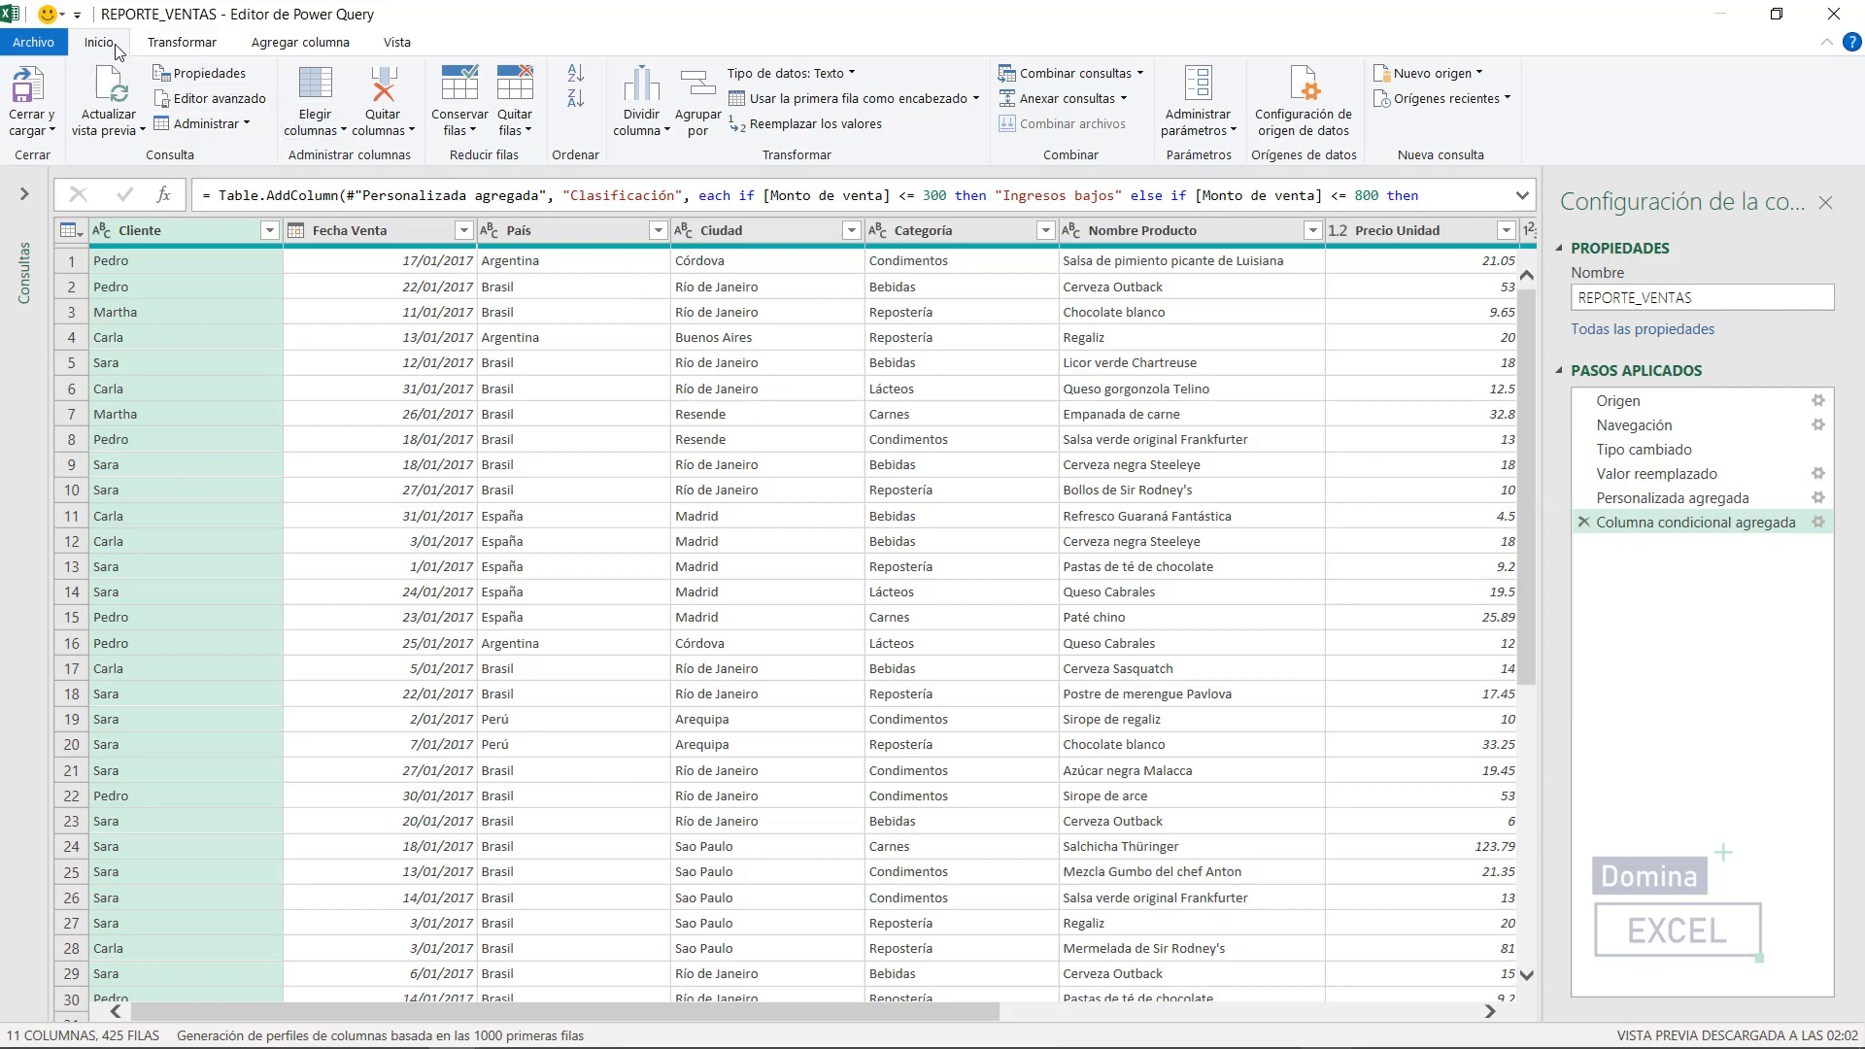
Step: Copy the complete M code of the REPORTE_VENTAS query from the advanced editor and close the editor
click(222, 104)
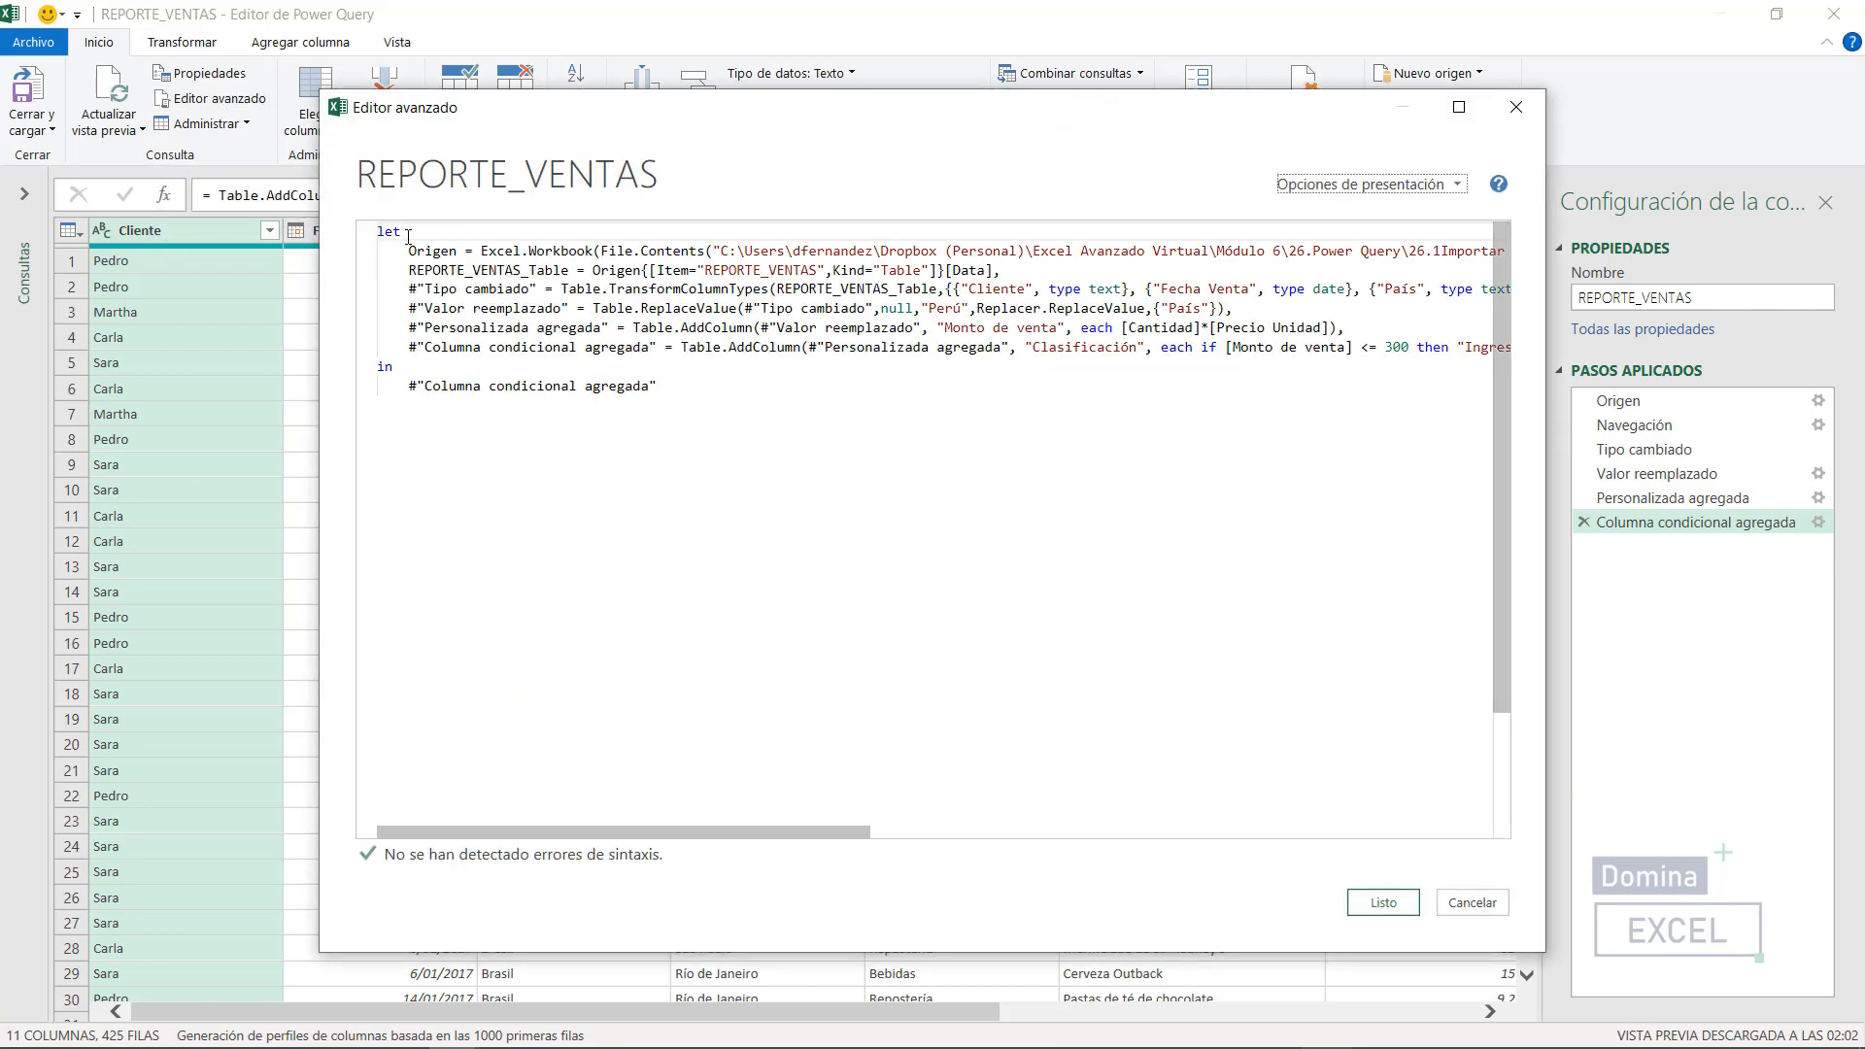
drag(378, 231, 738, 398)
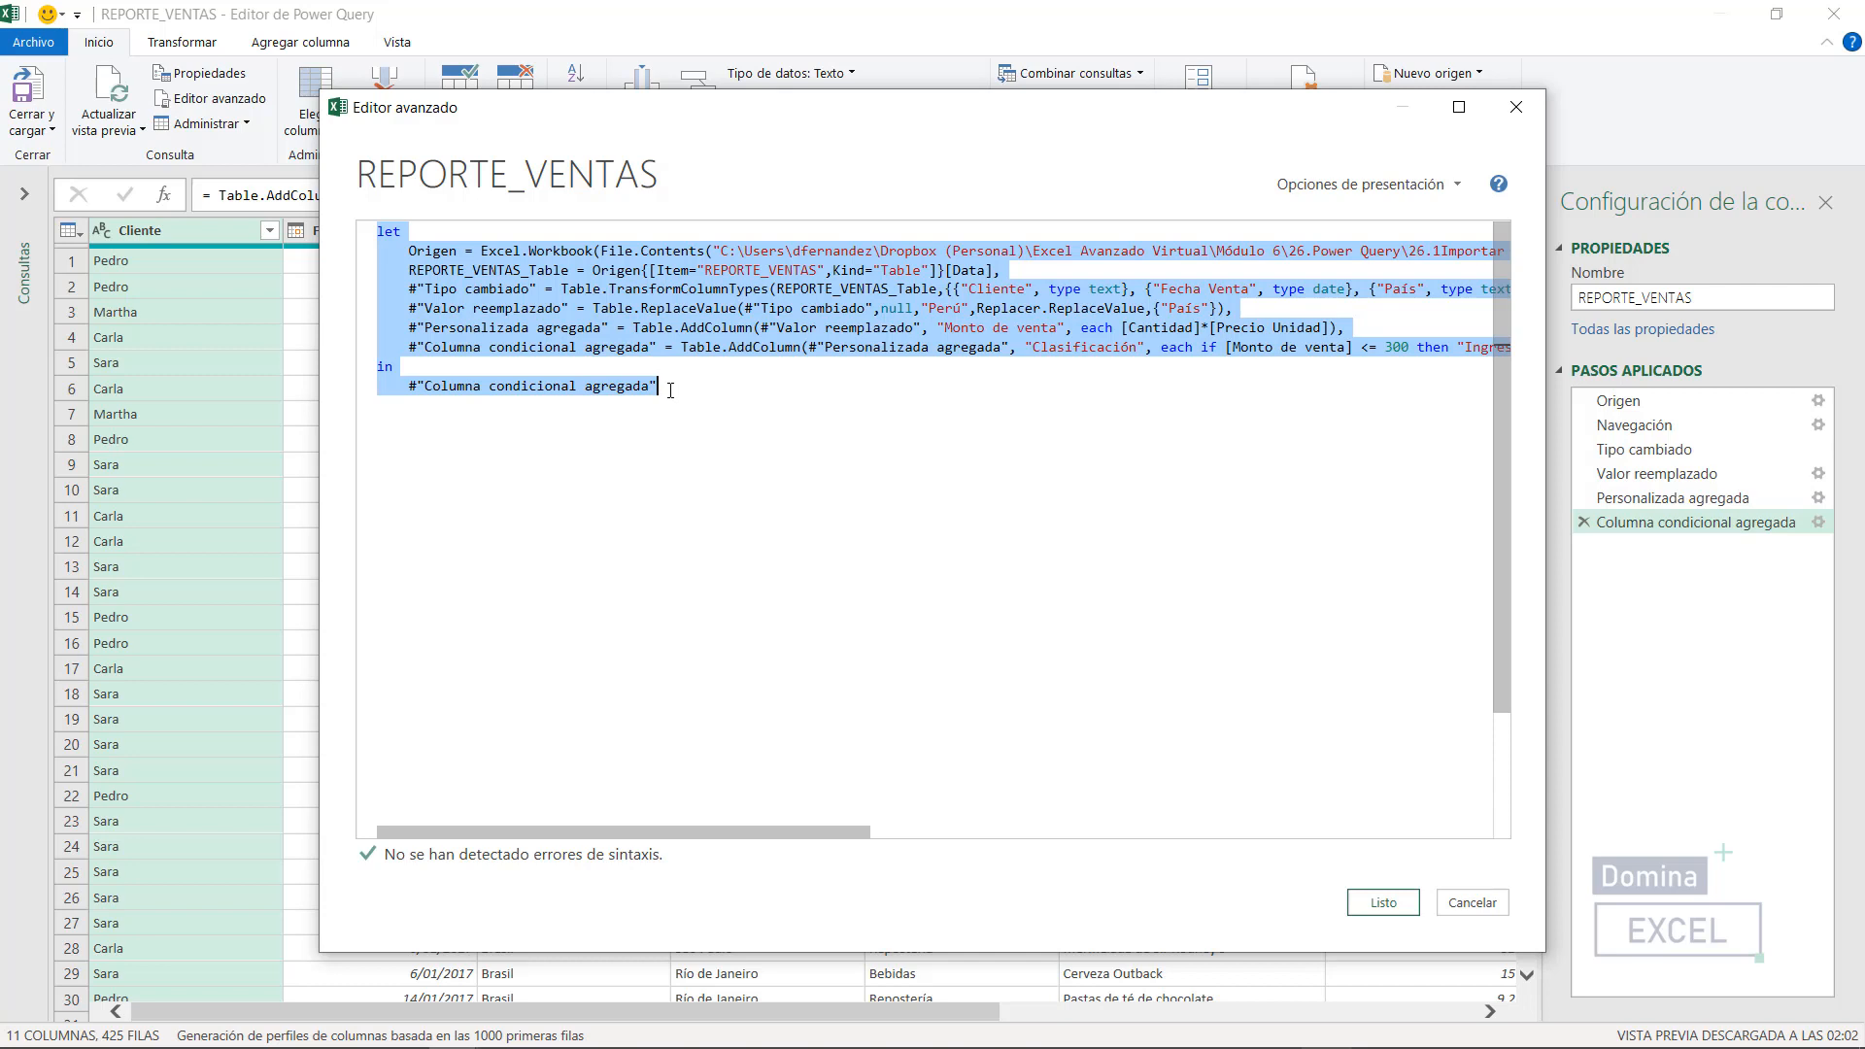
drag(670, 390, 309, 216)
key(ctrl+c)
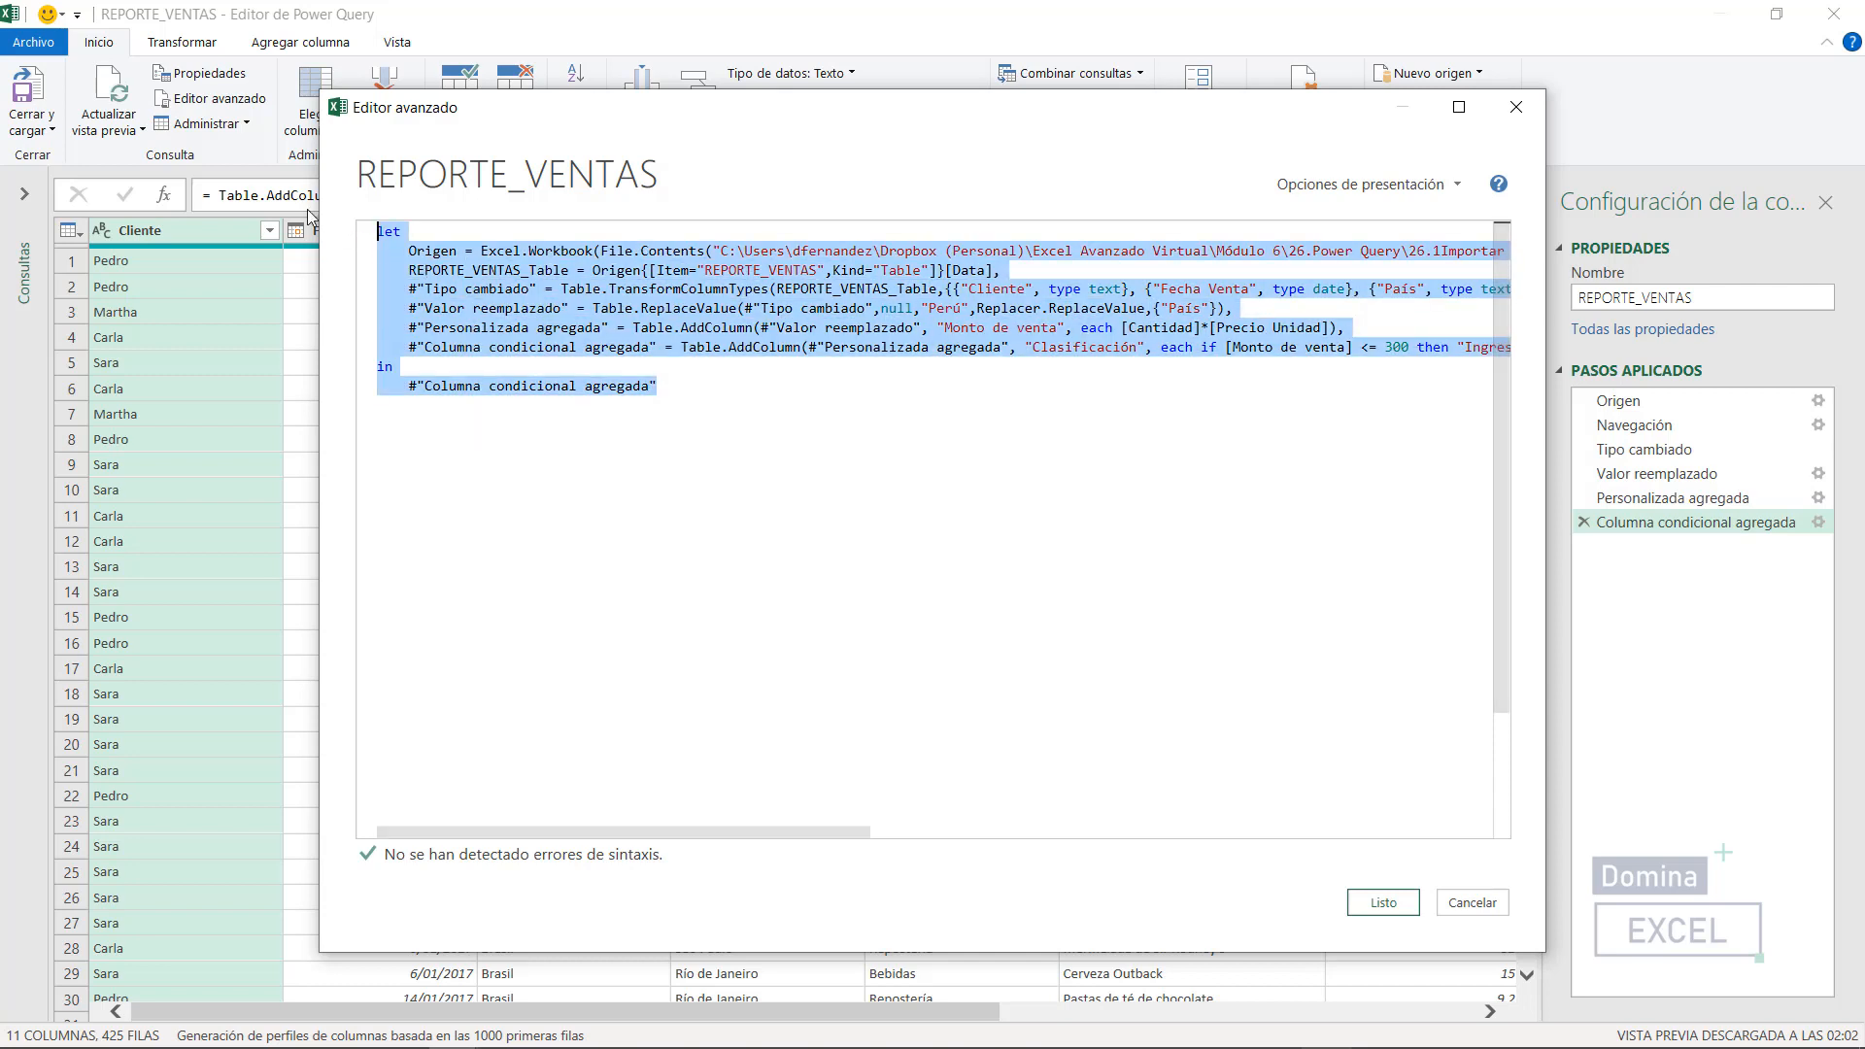
click(1389, 905)
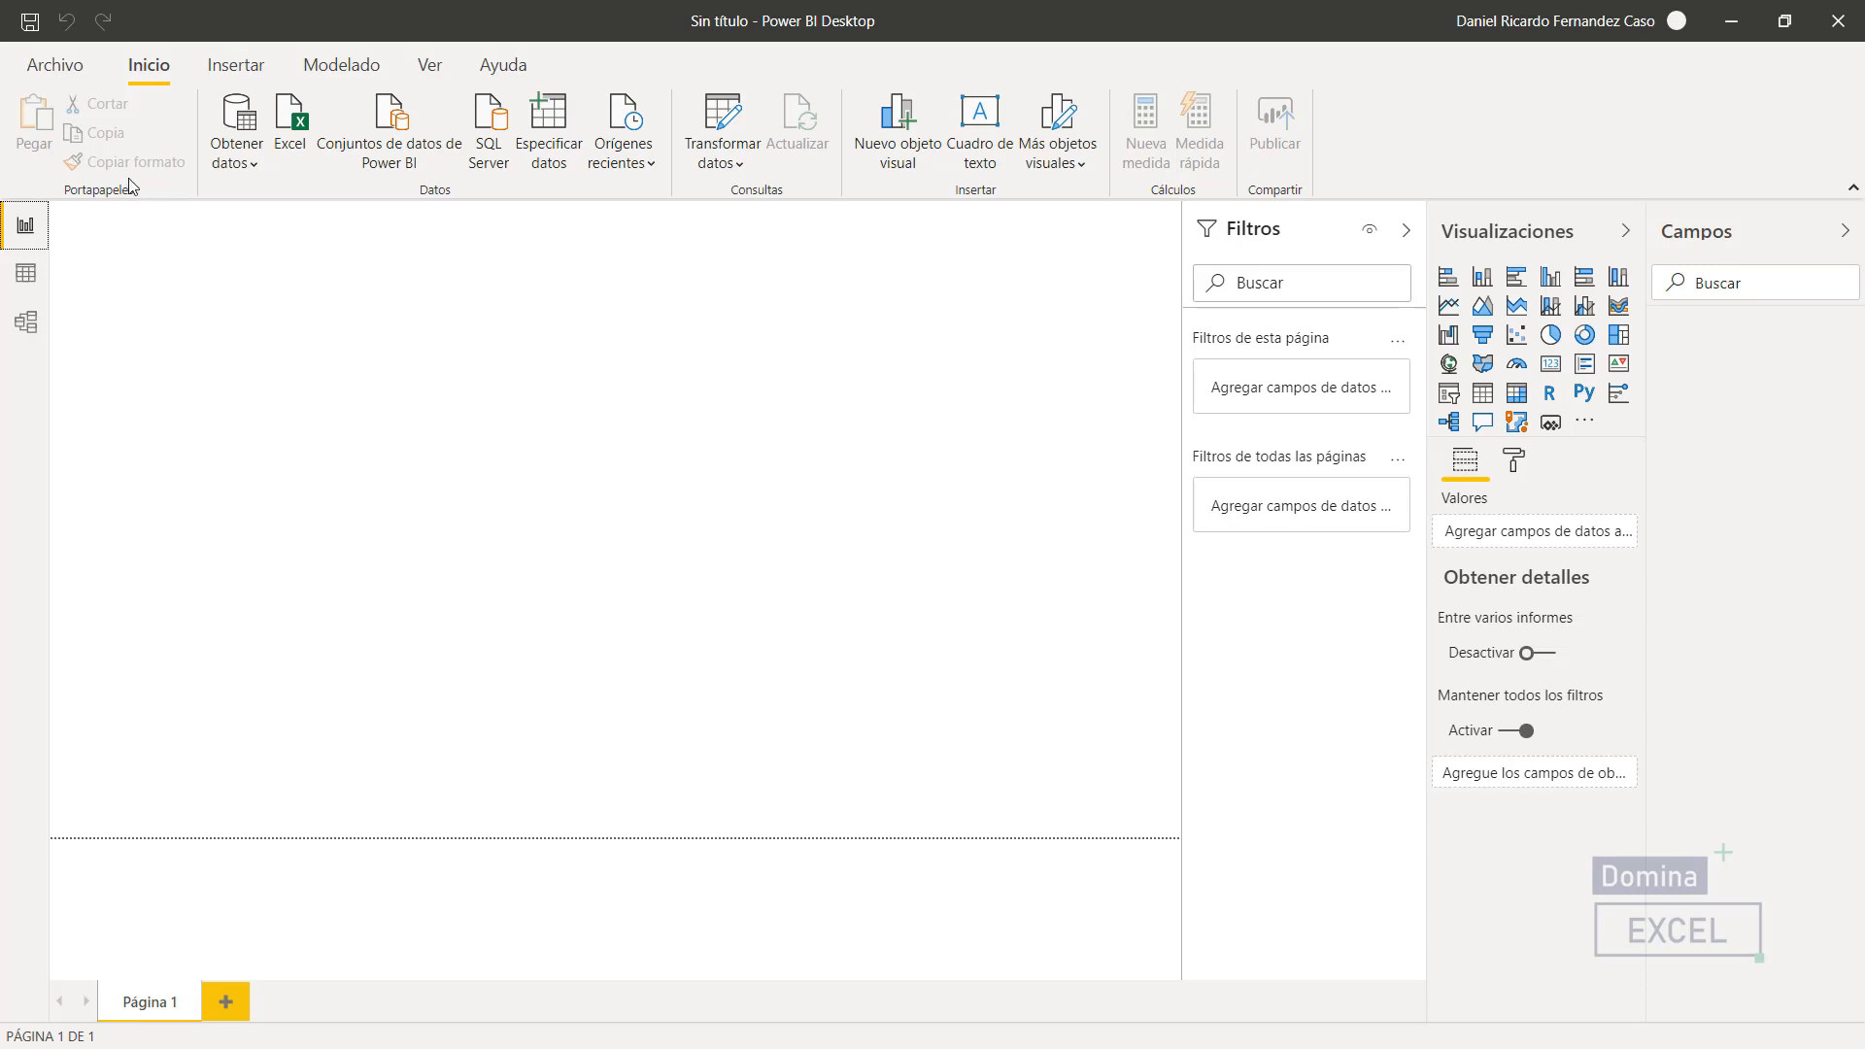
Step: Switch to Power BI Desktop, create a blank query (Consulta en blanco), and open its code in the advanced editor
click(244, 165)
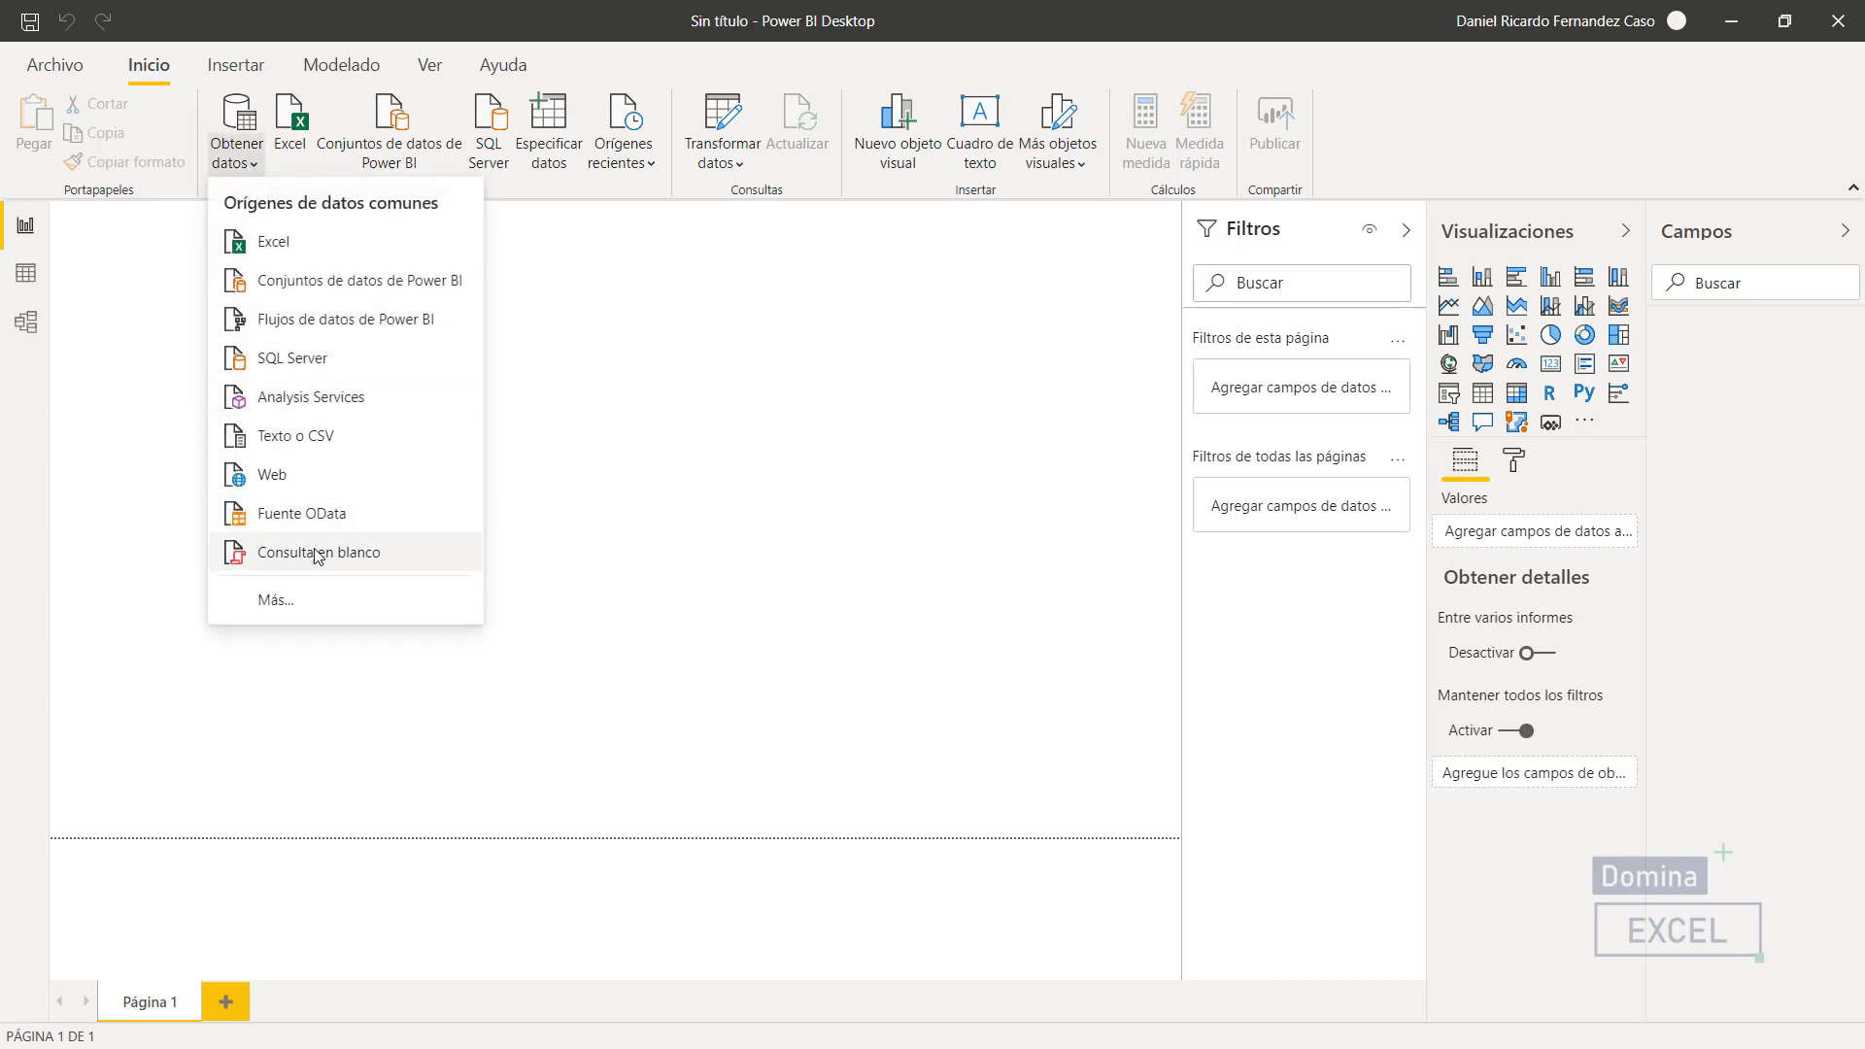
click(382, 552)
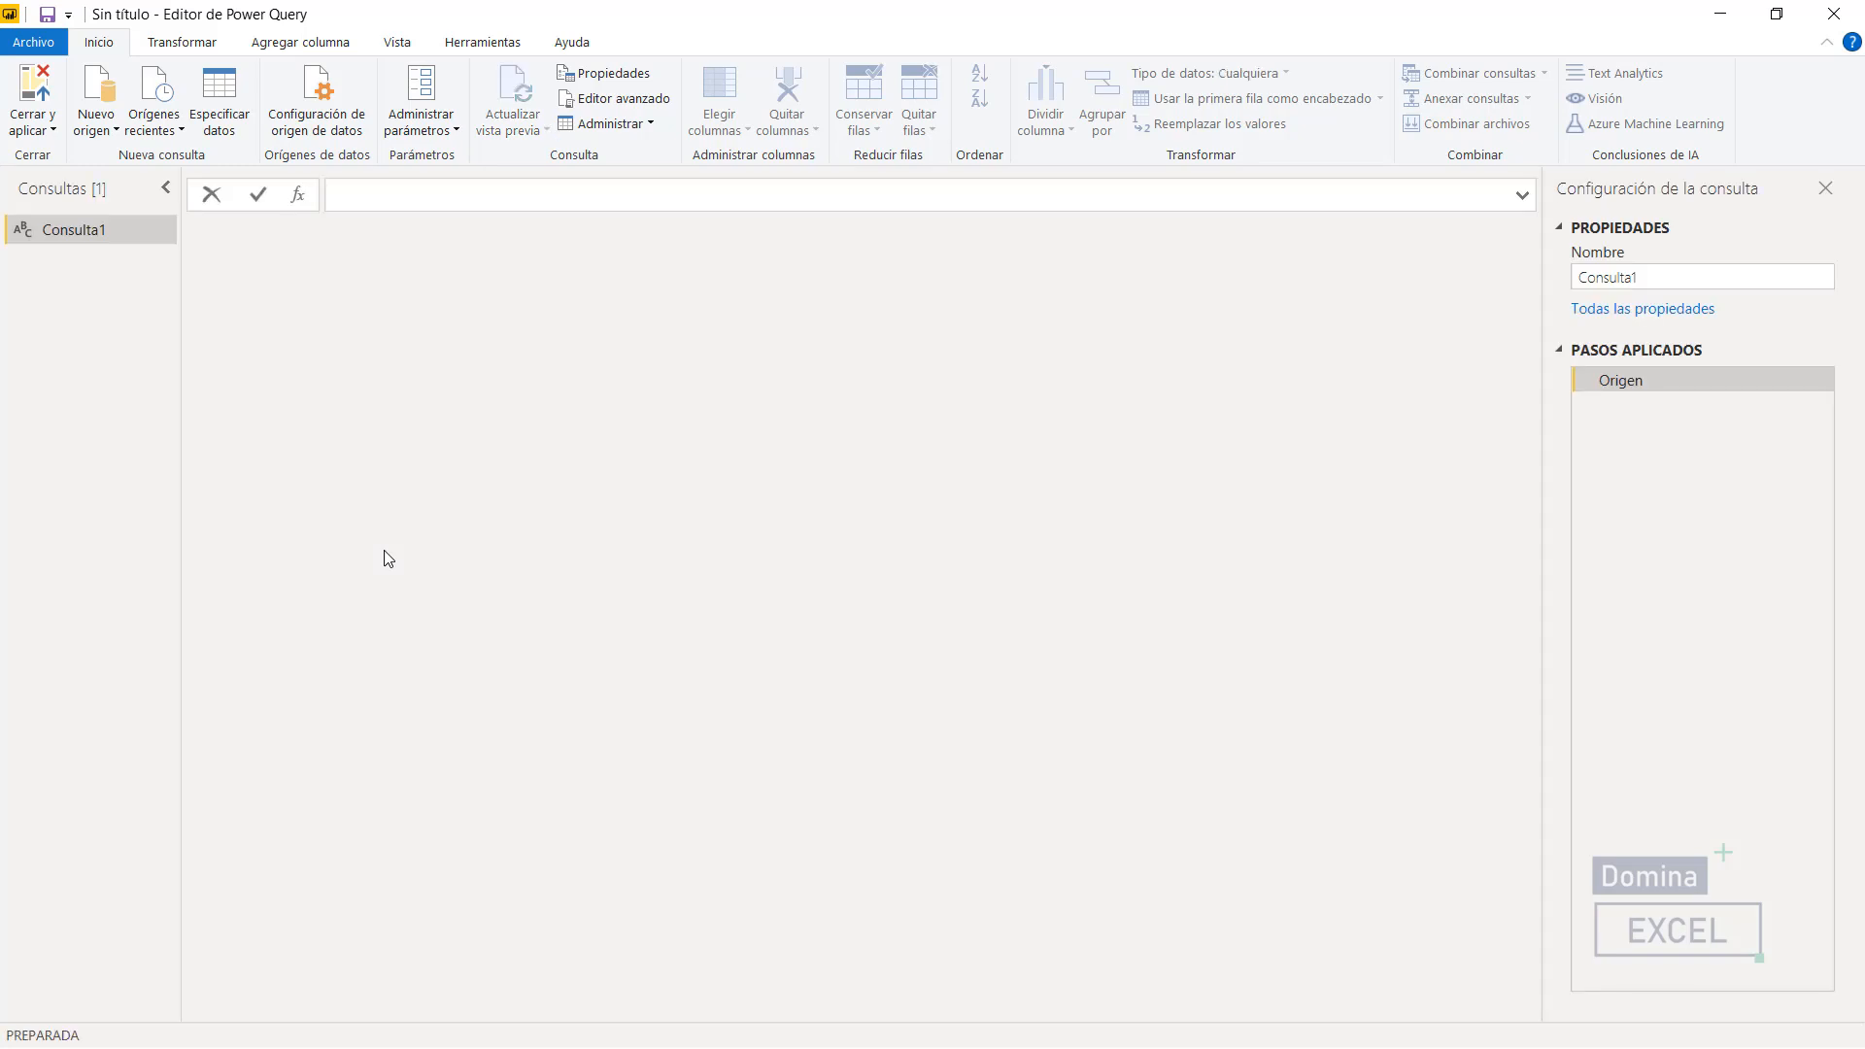
click(594, 100)
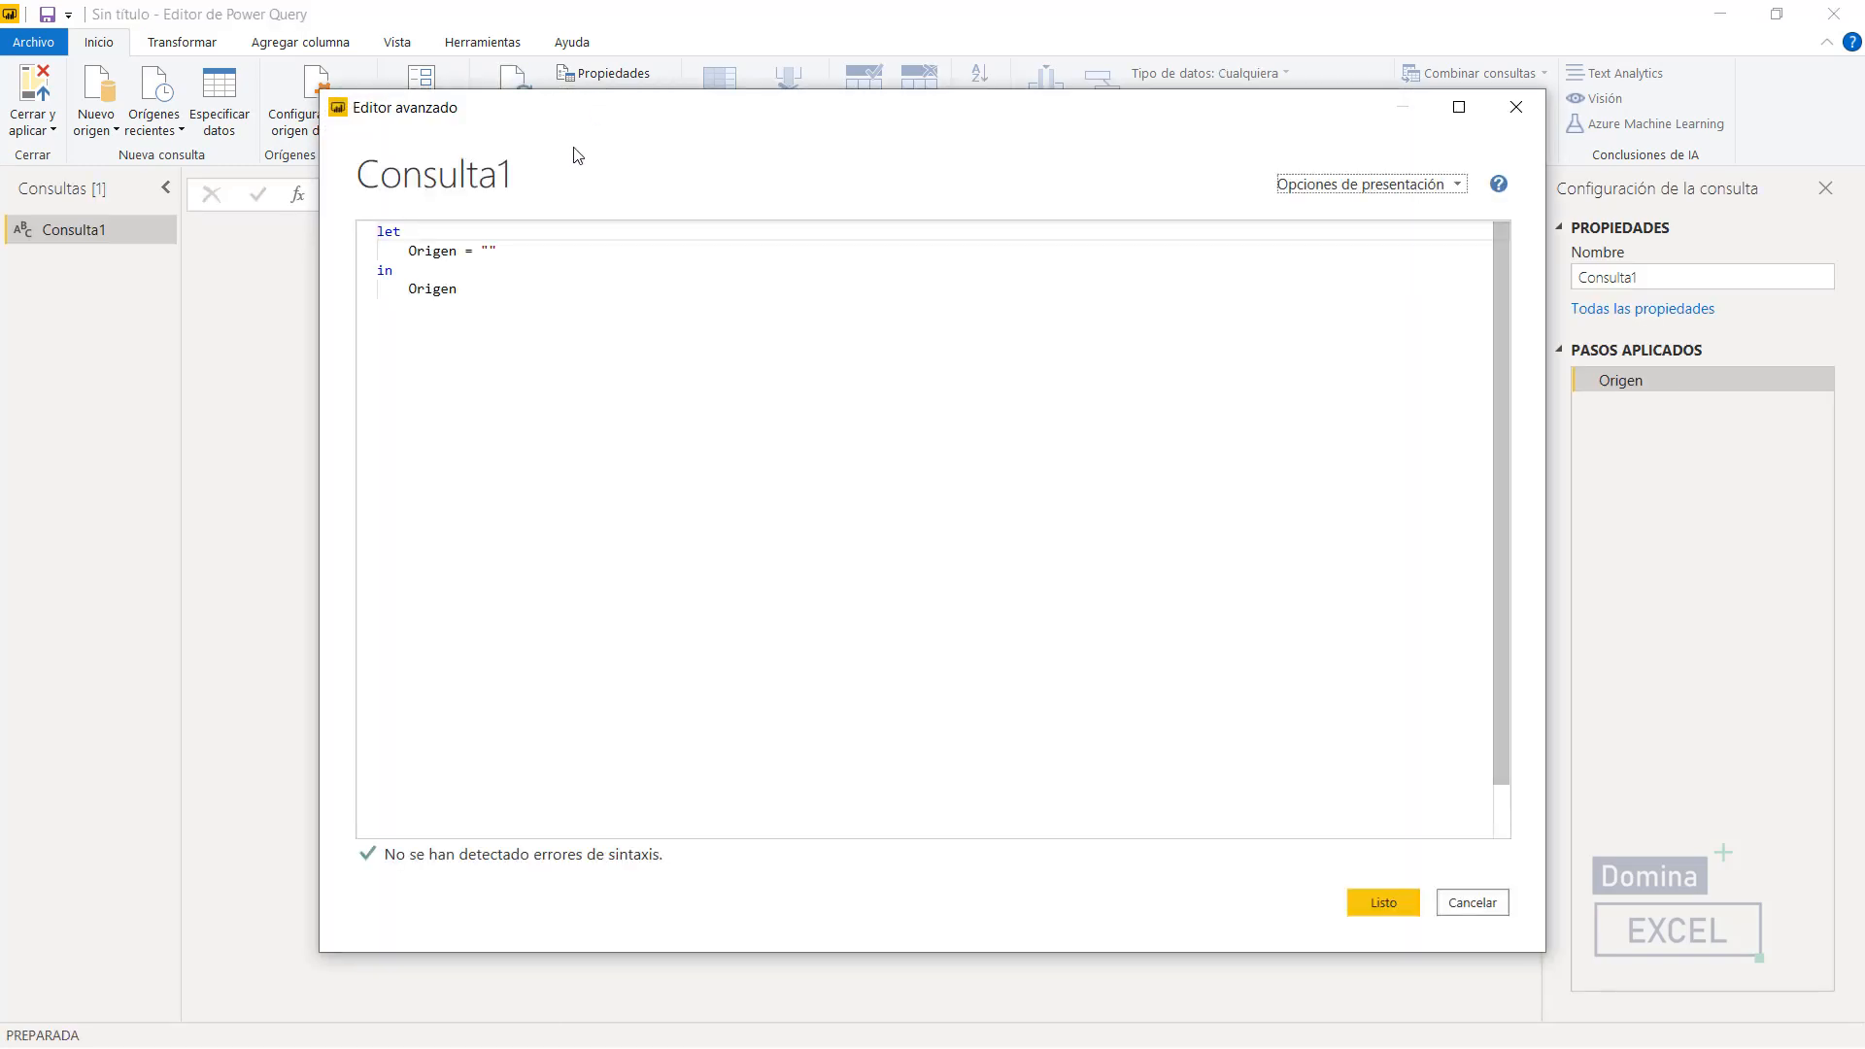
Step: Replace the blank query's default code with the copied M code, then apply the query to load it into the report
drag(492, 301, 372, 227)
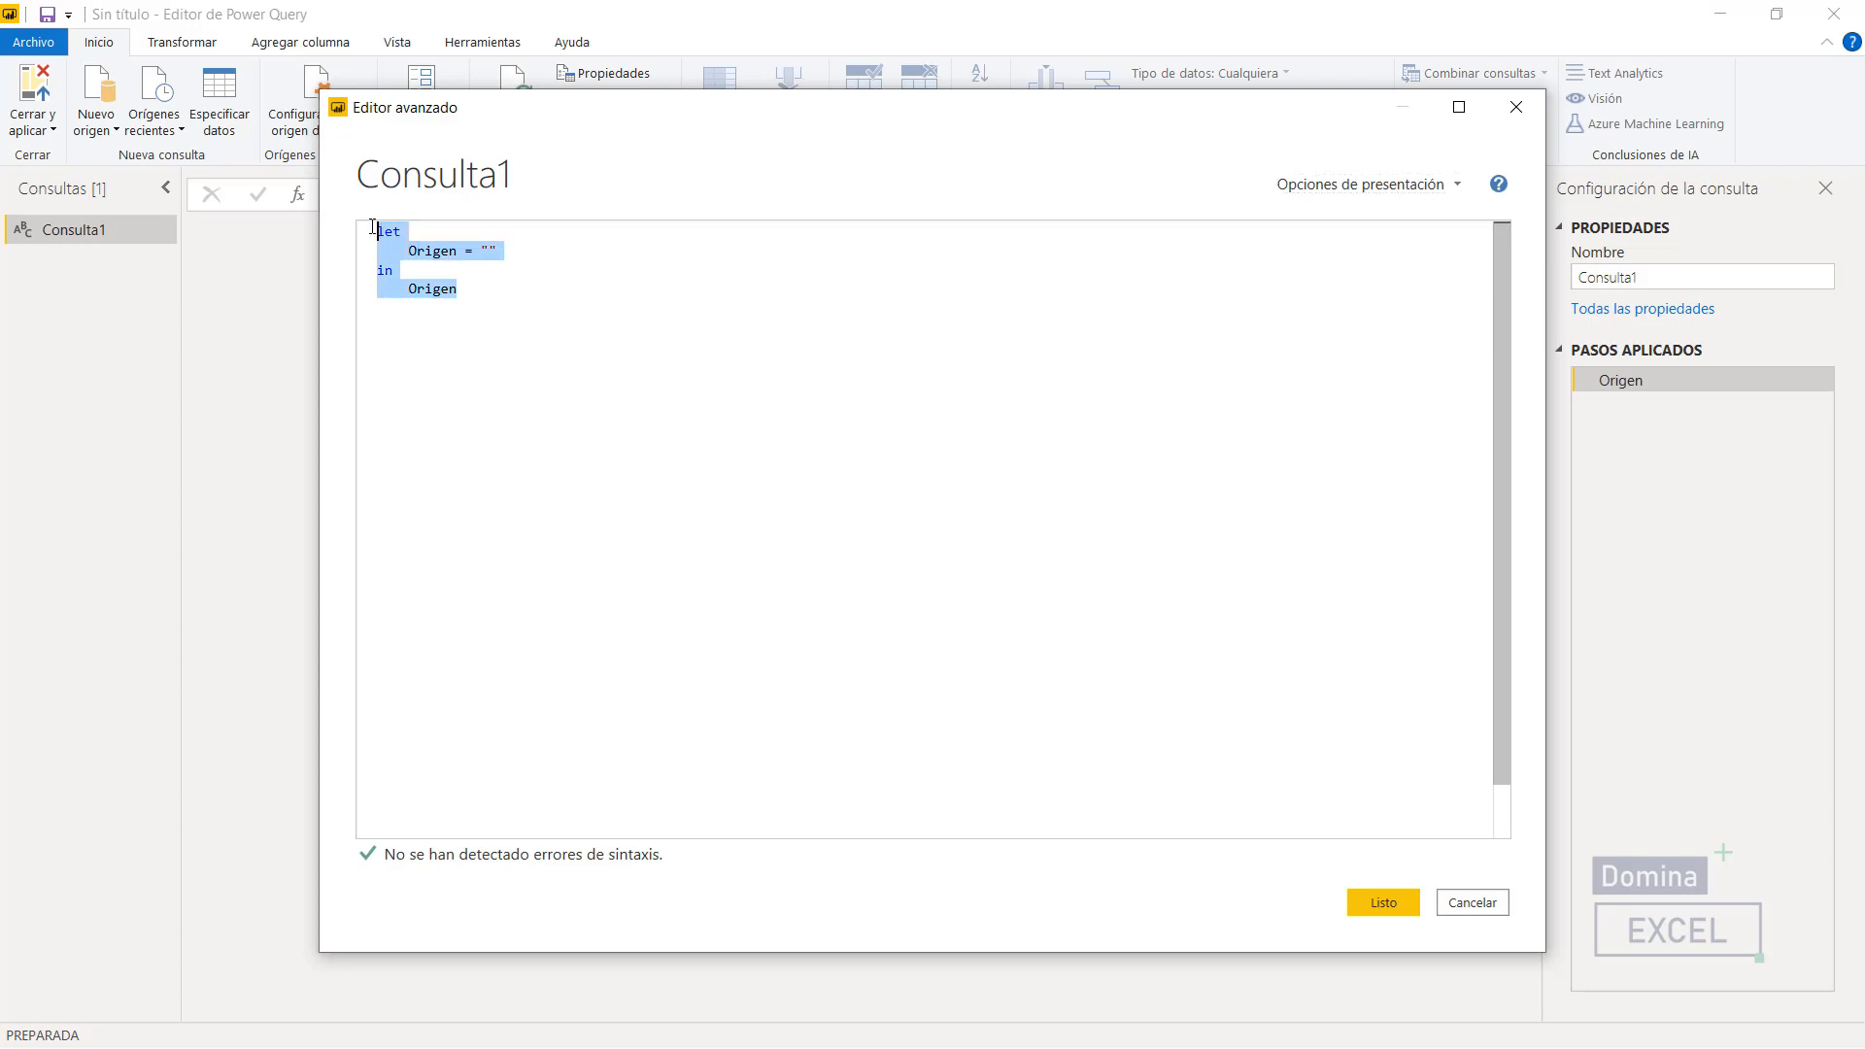
key(Delete)
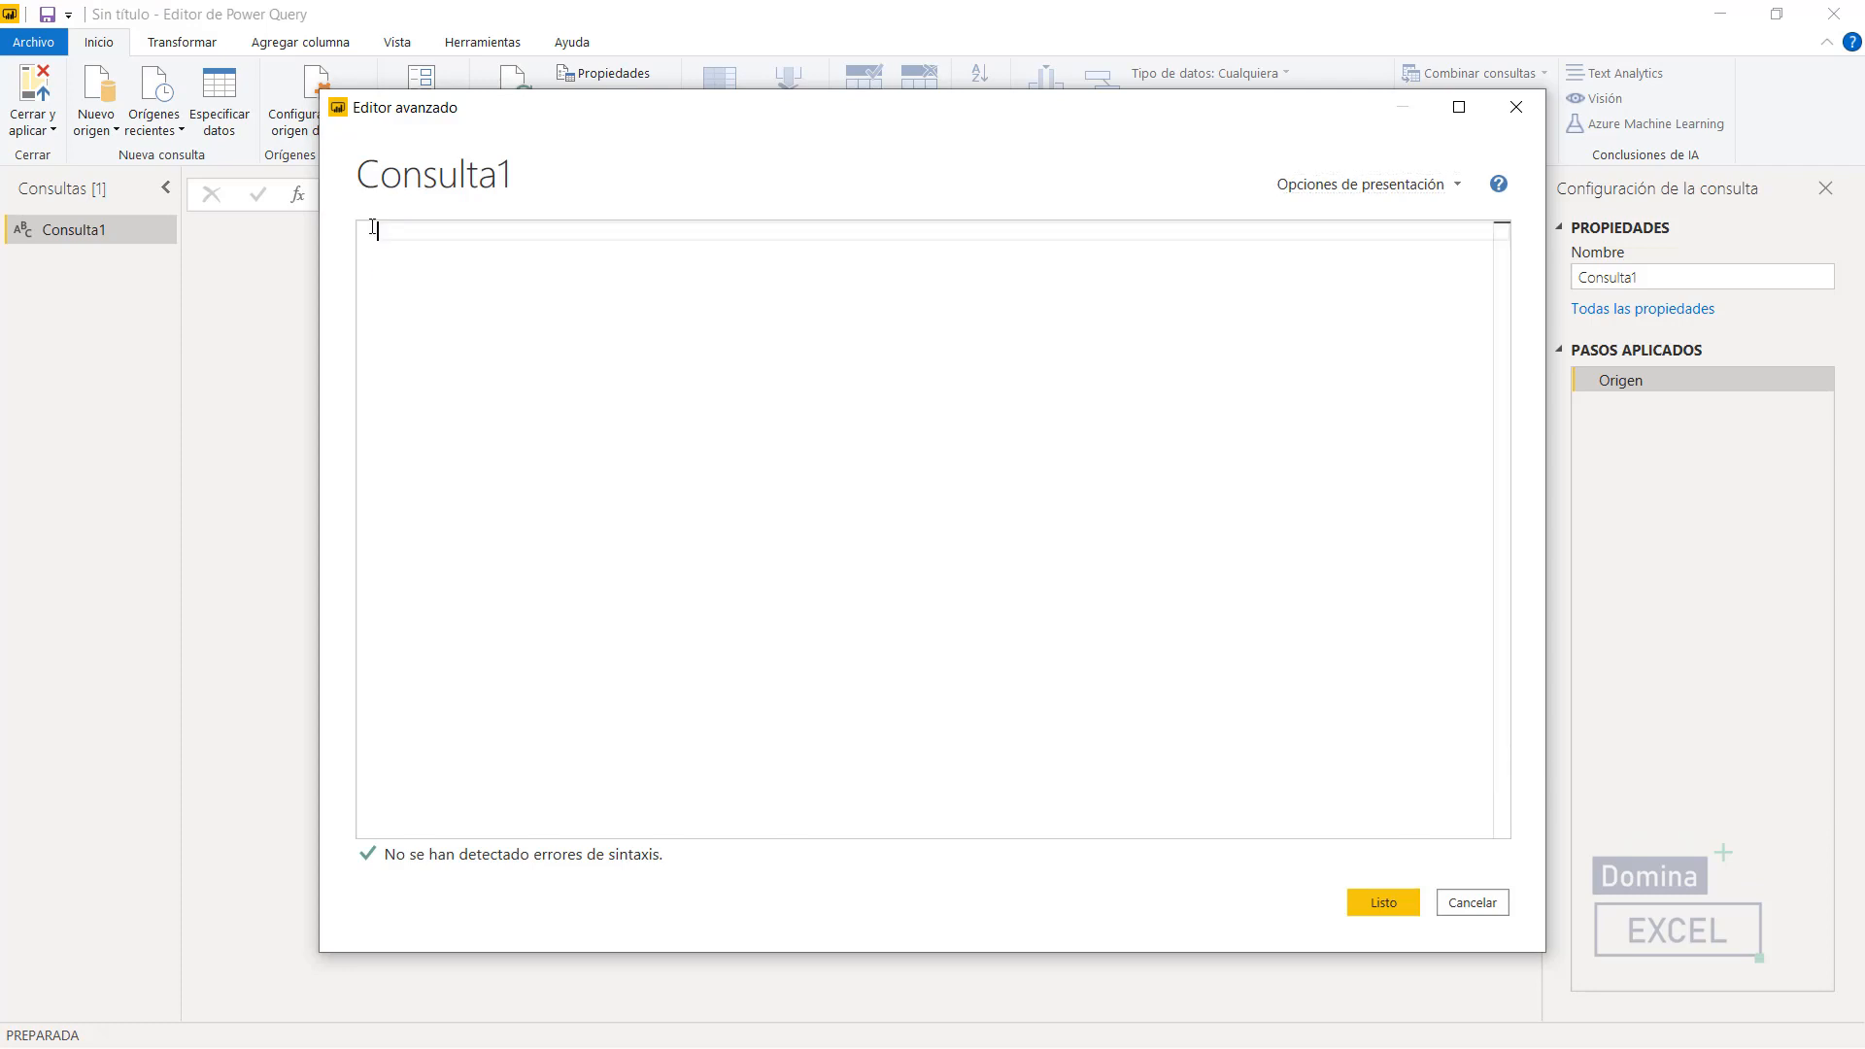
key(ctrl+v)
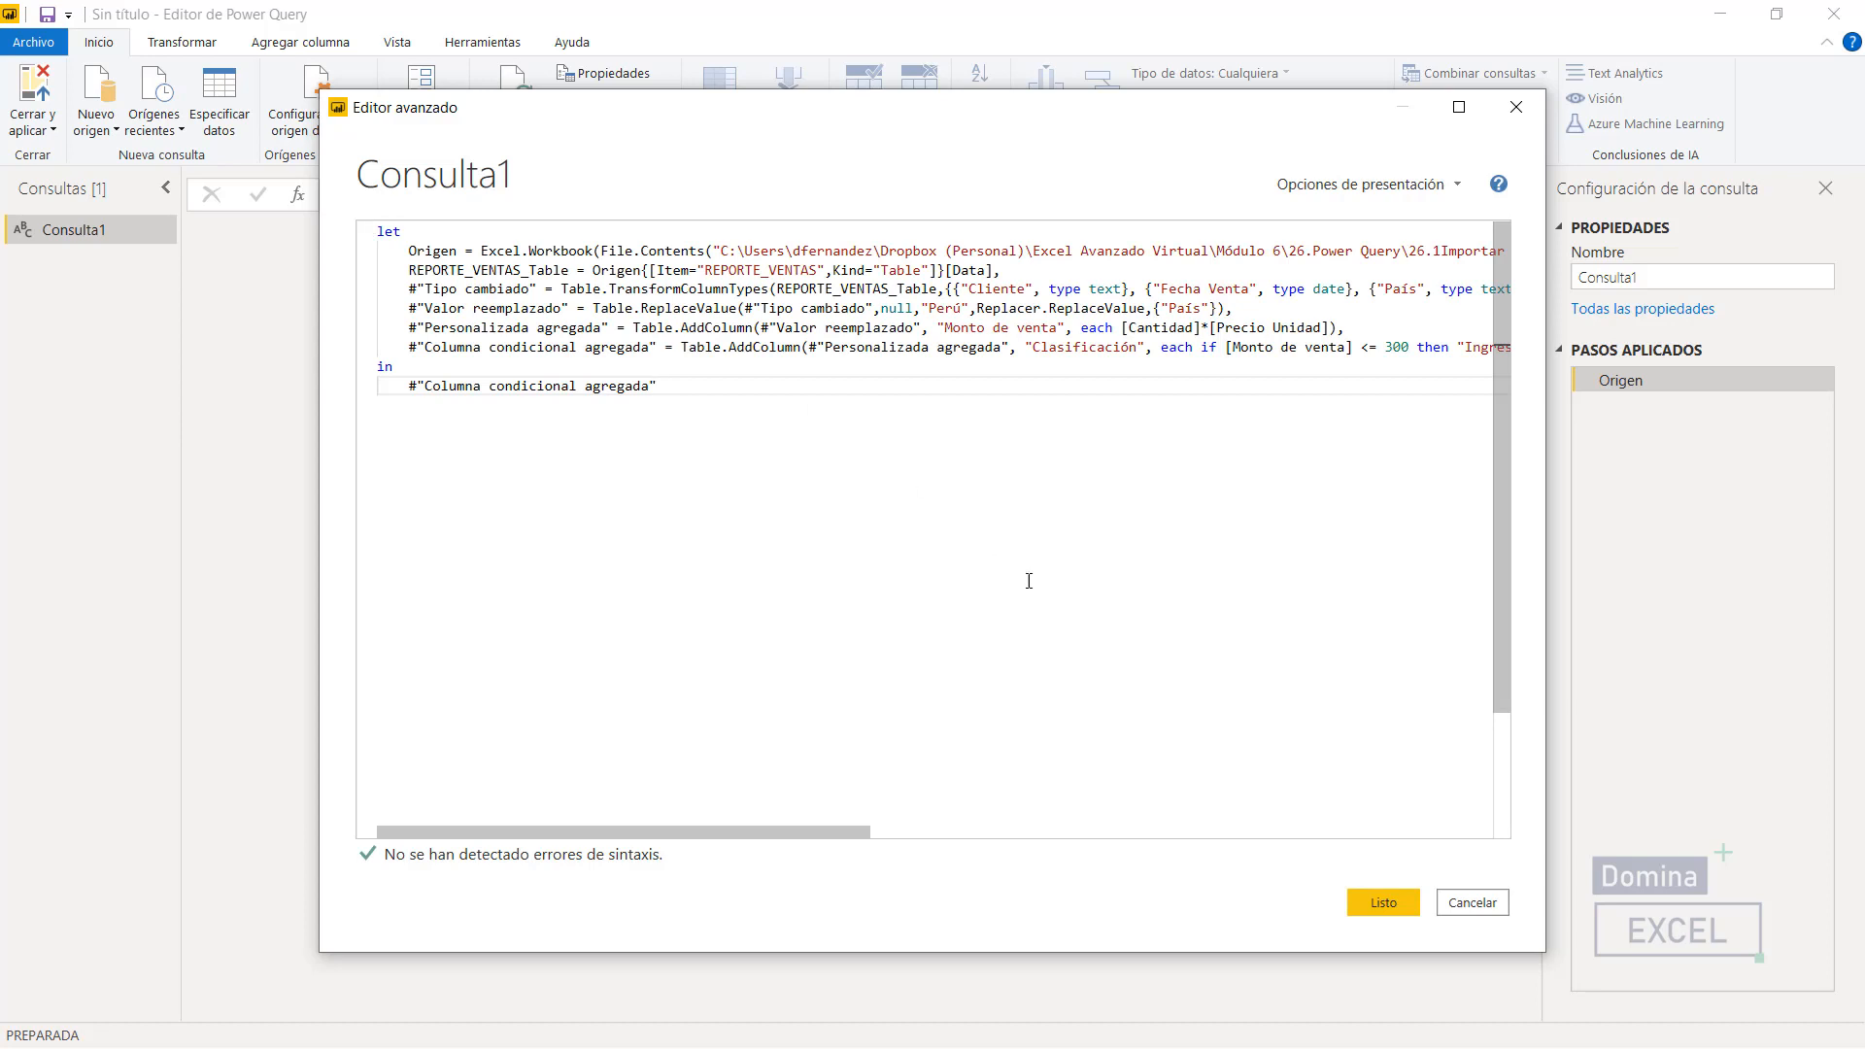
click(1376, 902)
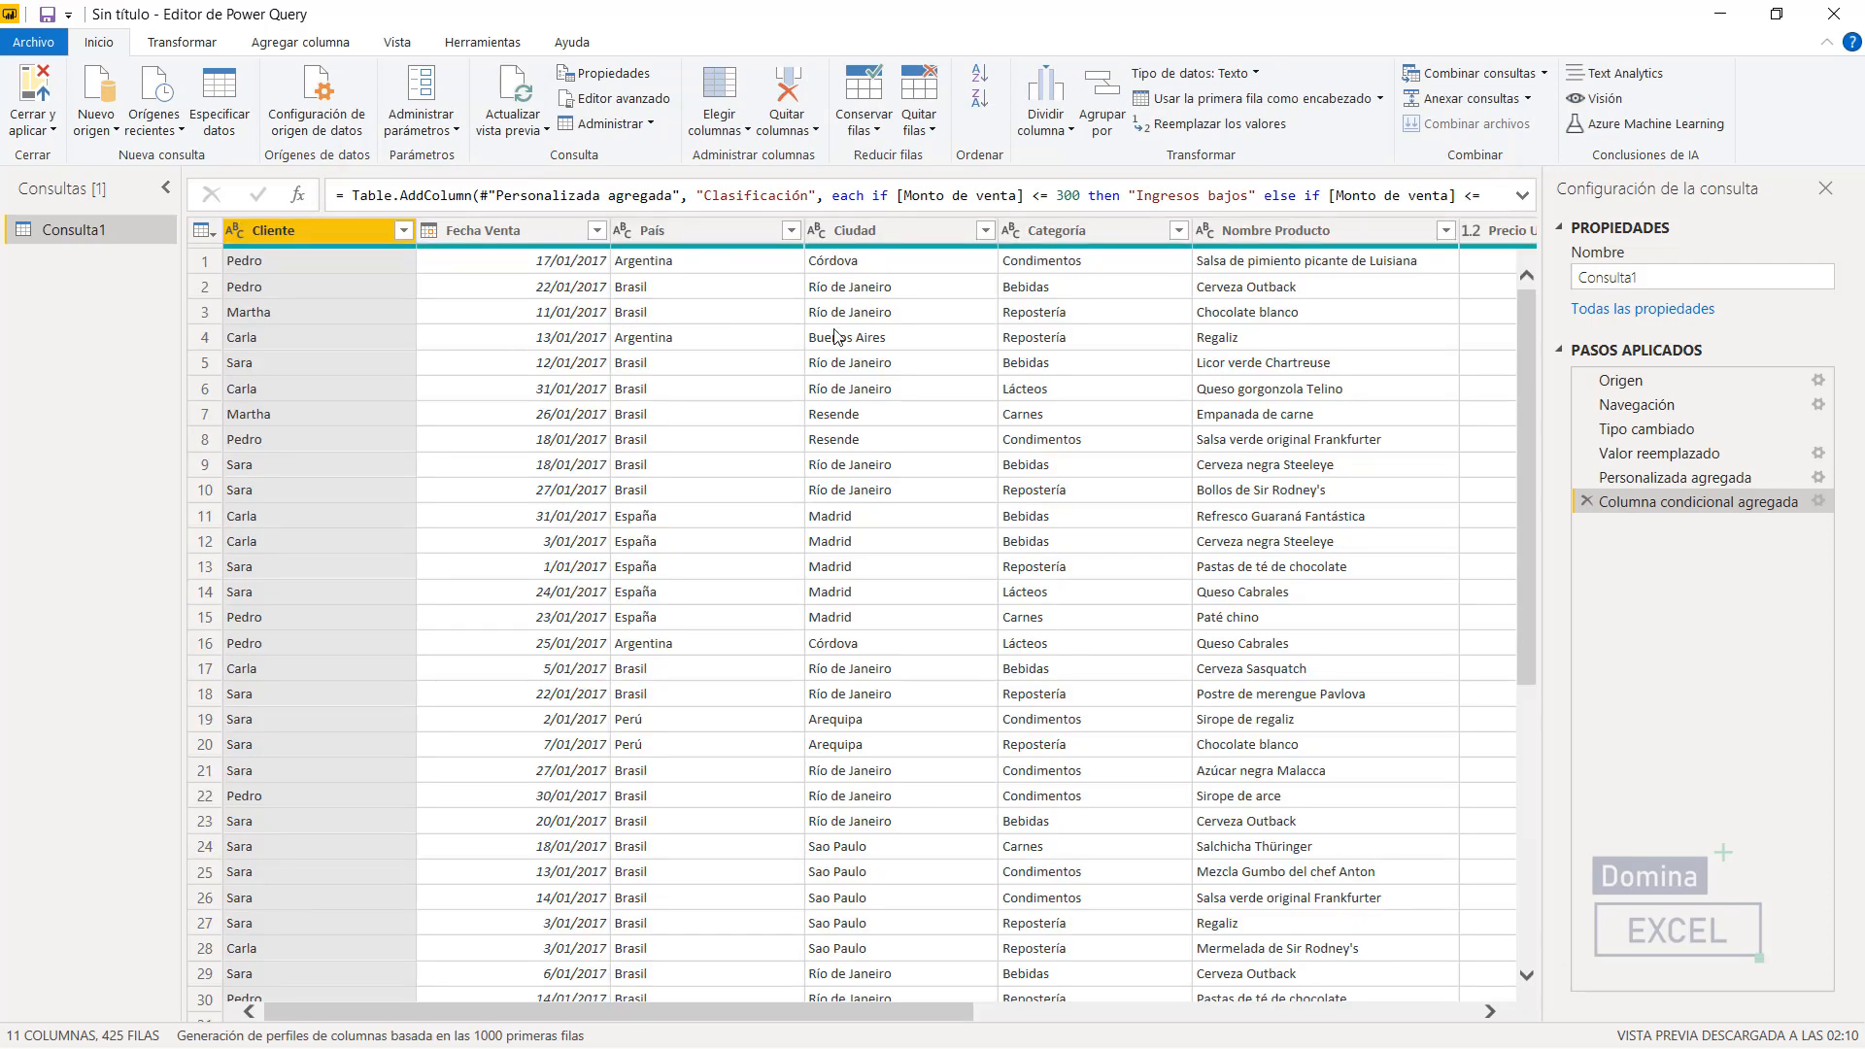
click(34, 89)
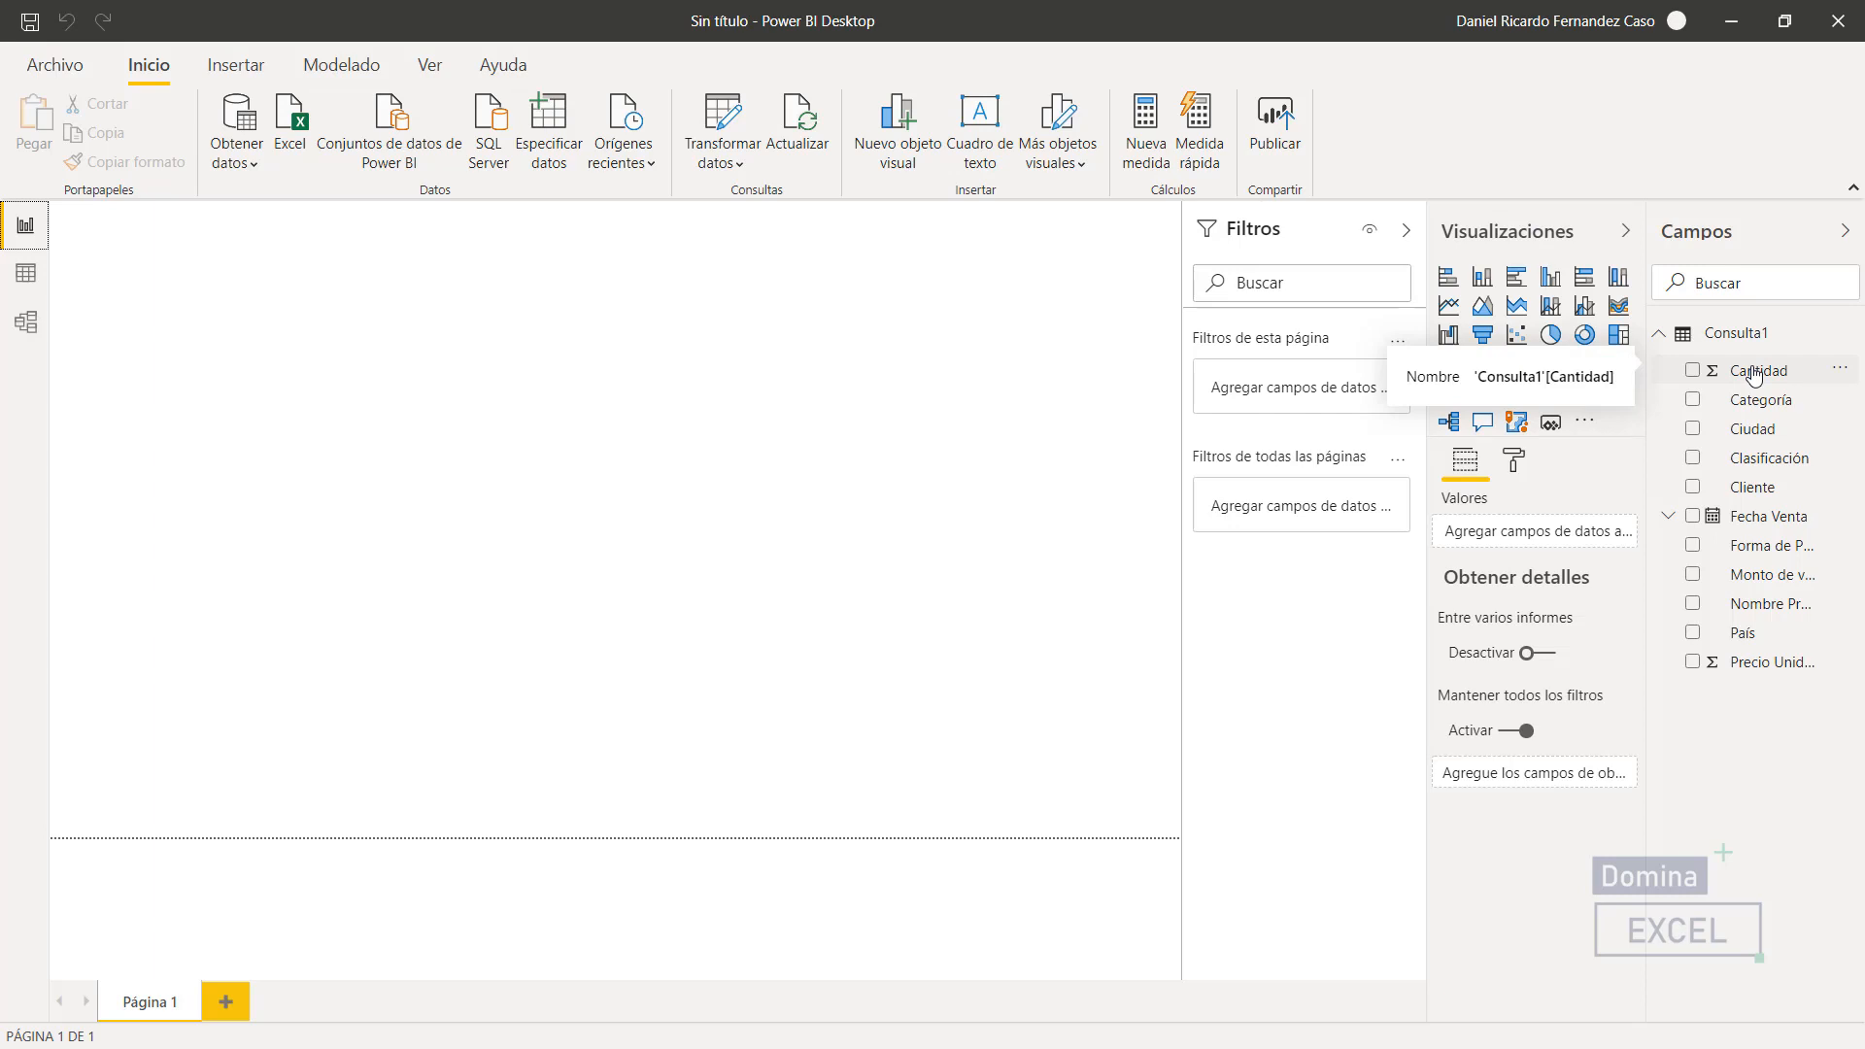
Step: Add a clustered column chart with País as axis and Monto de venta as values, and enlarge it on the page
click(1554, 281)
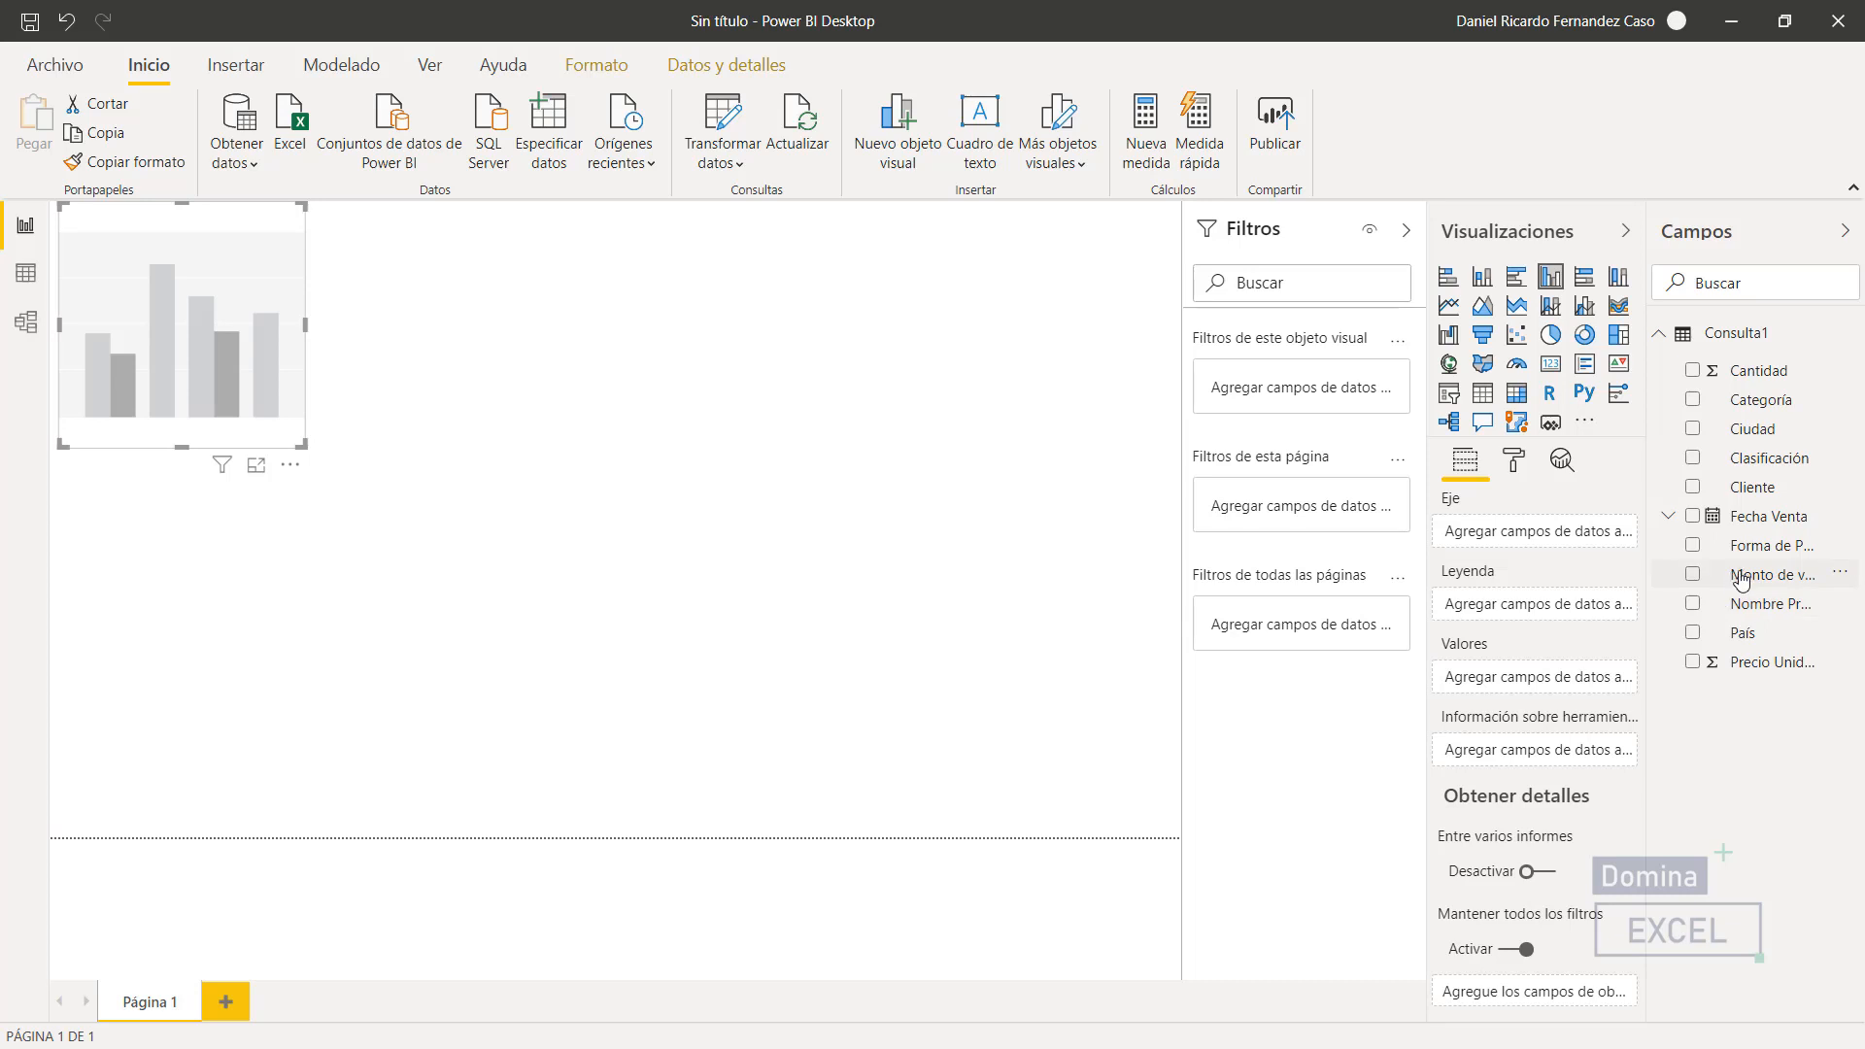
drag(1740, 576, 1530, 679)
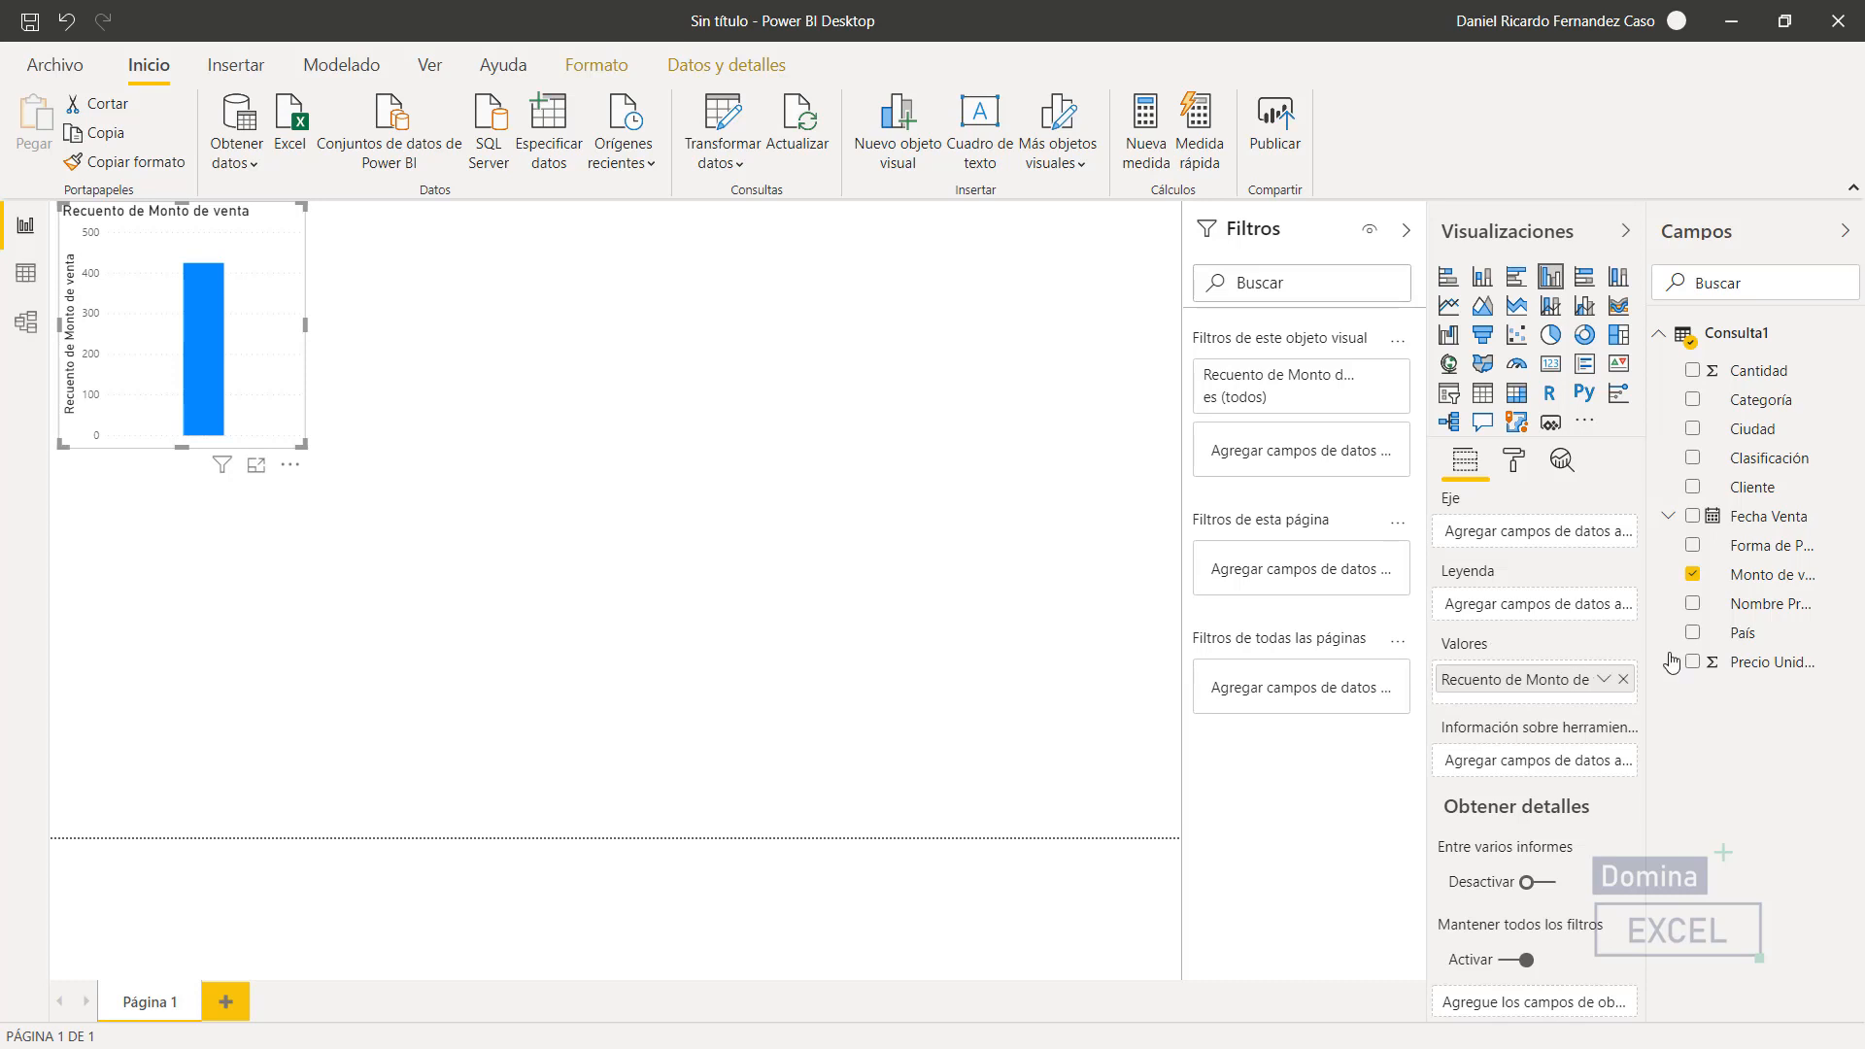
drag(1741, 639, 1492, 534)
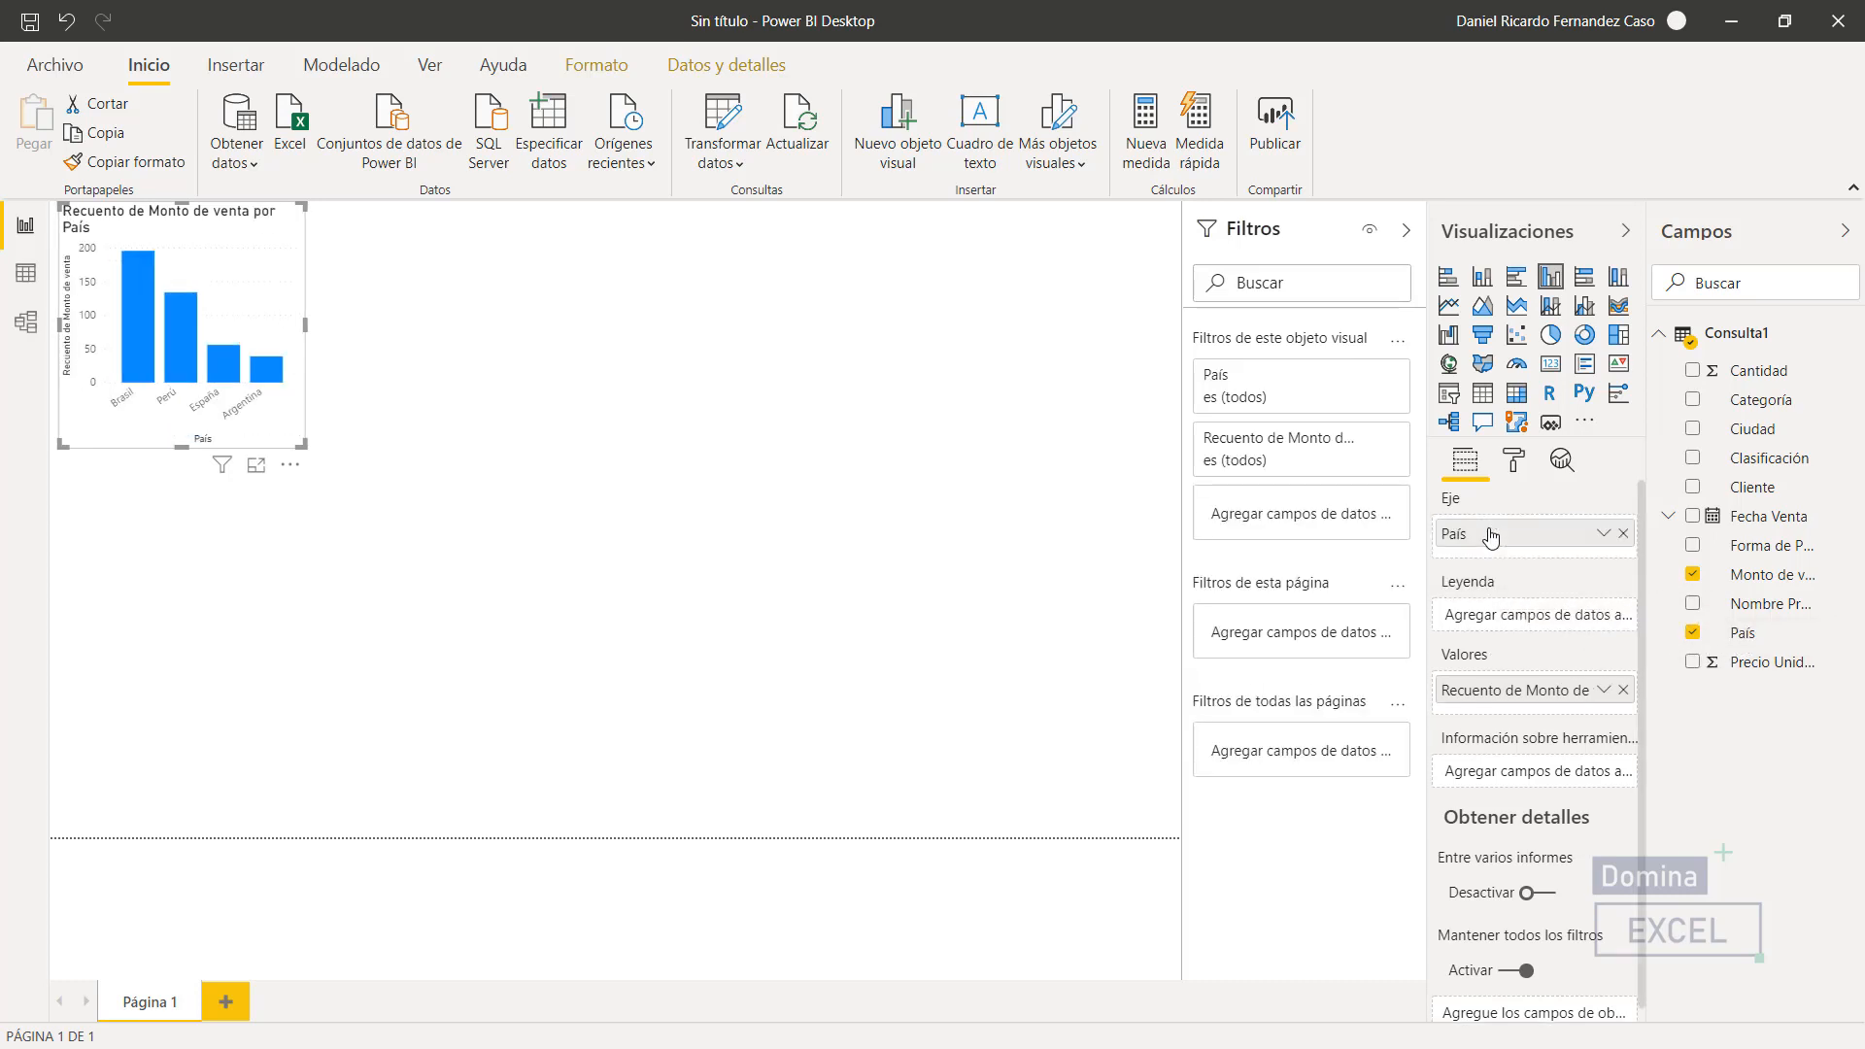
drag(304, 446, 397, 537)
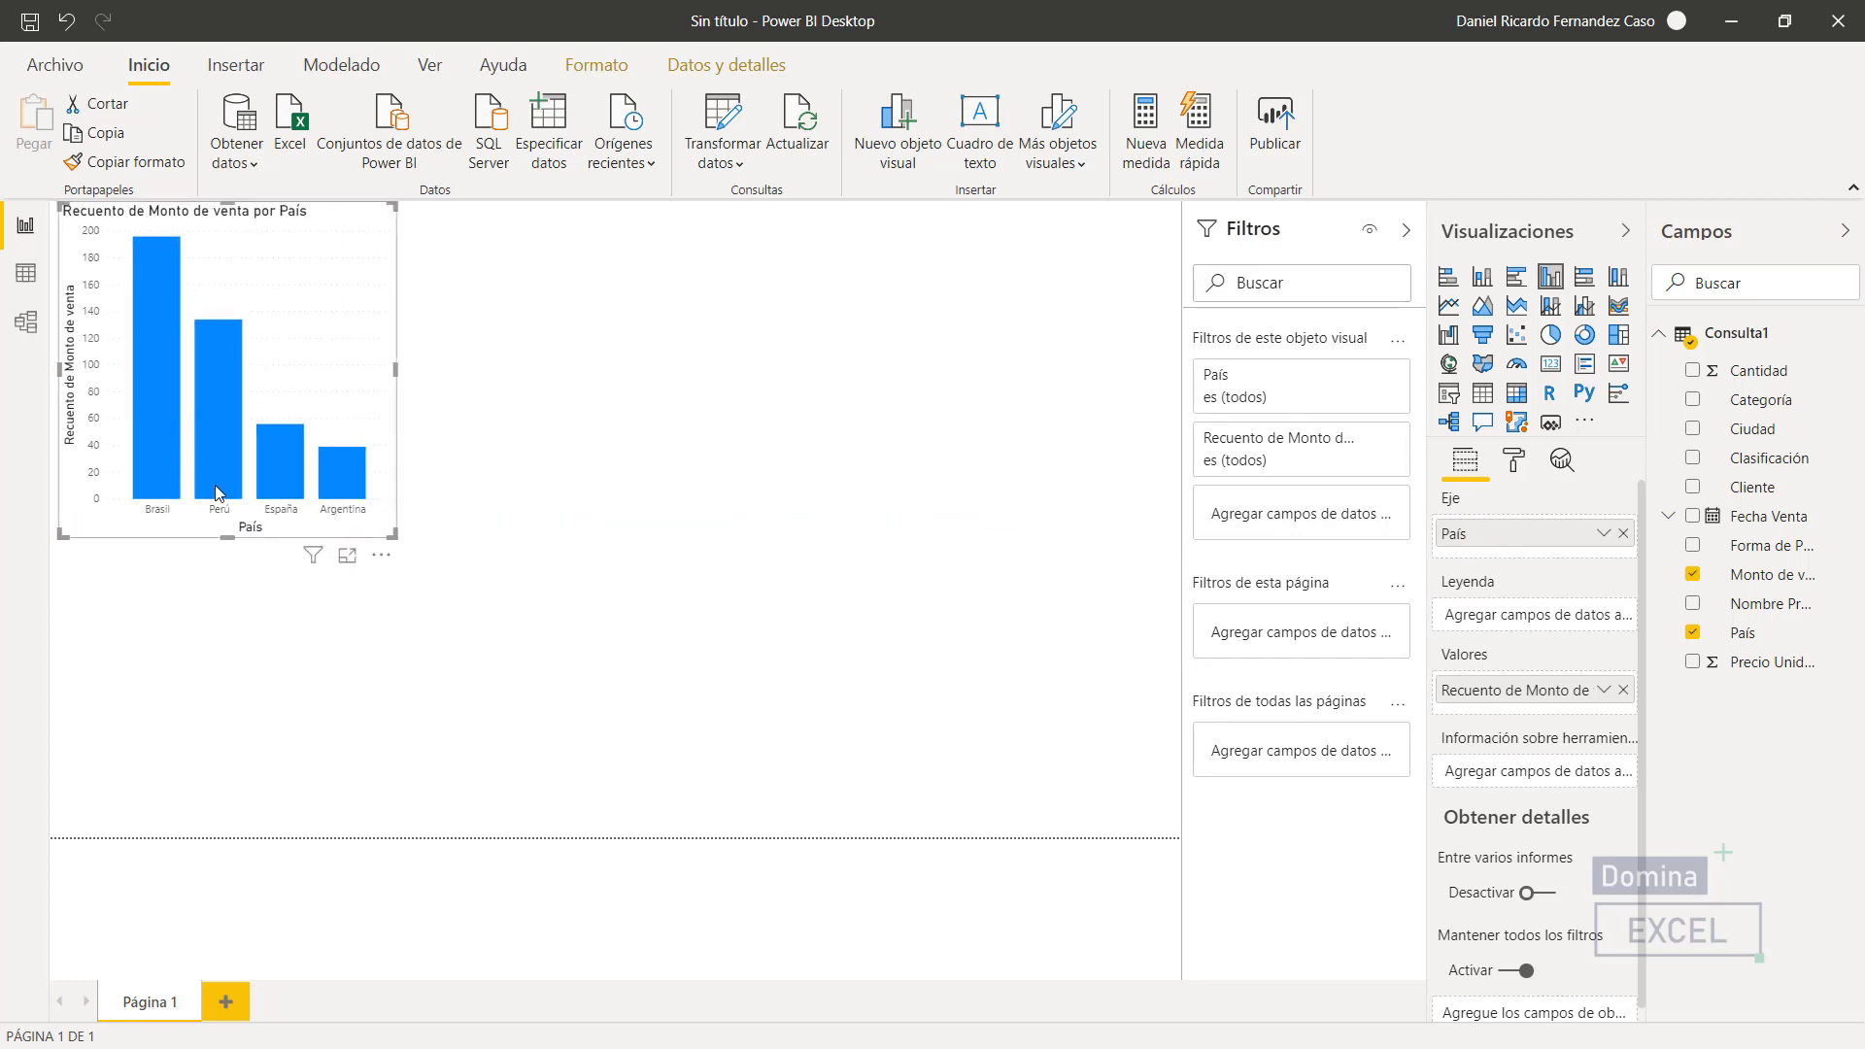
mouse_move(163, 345)
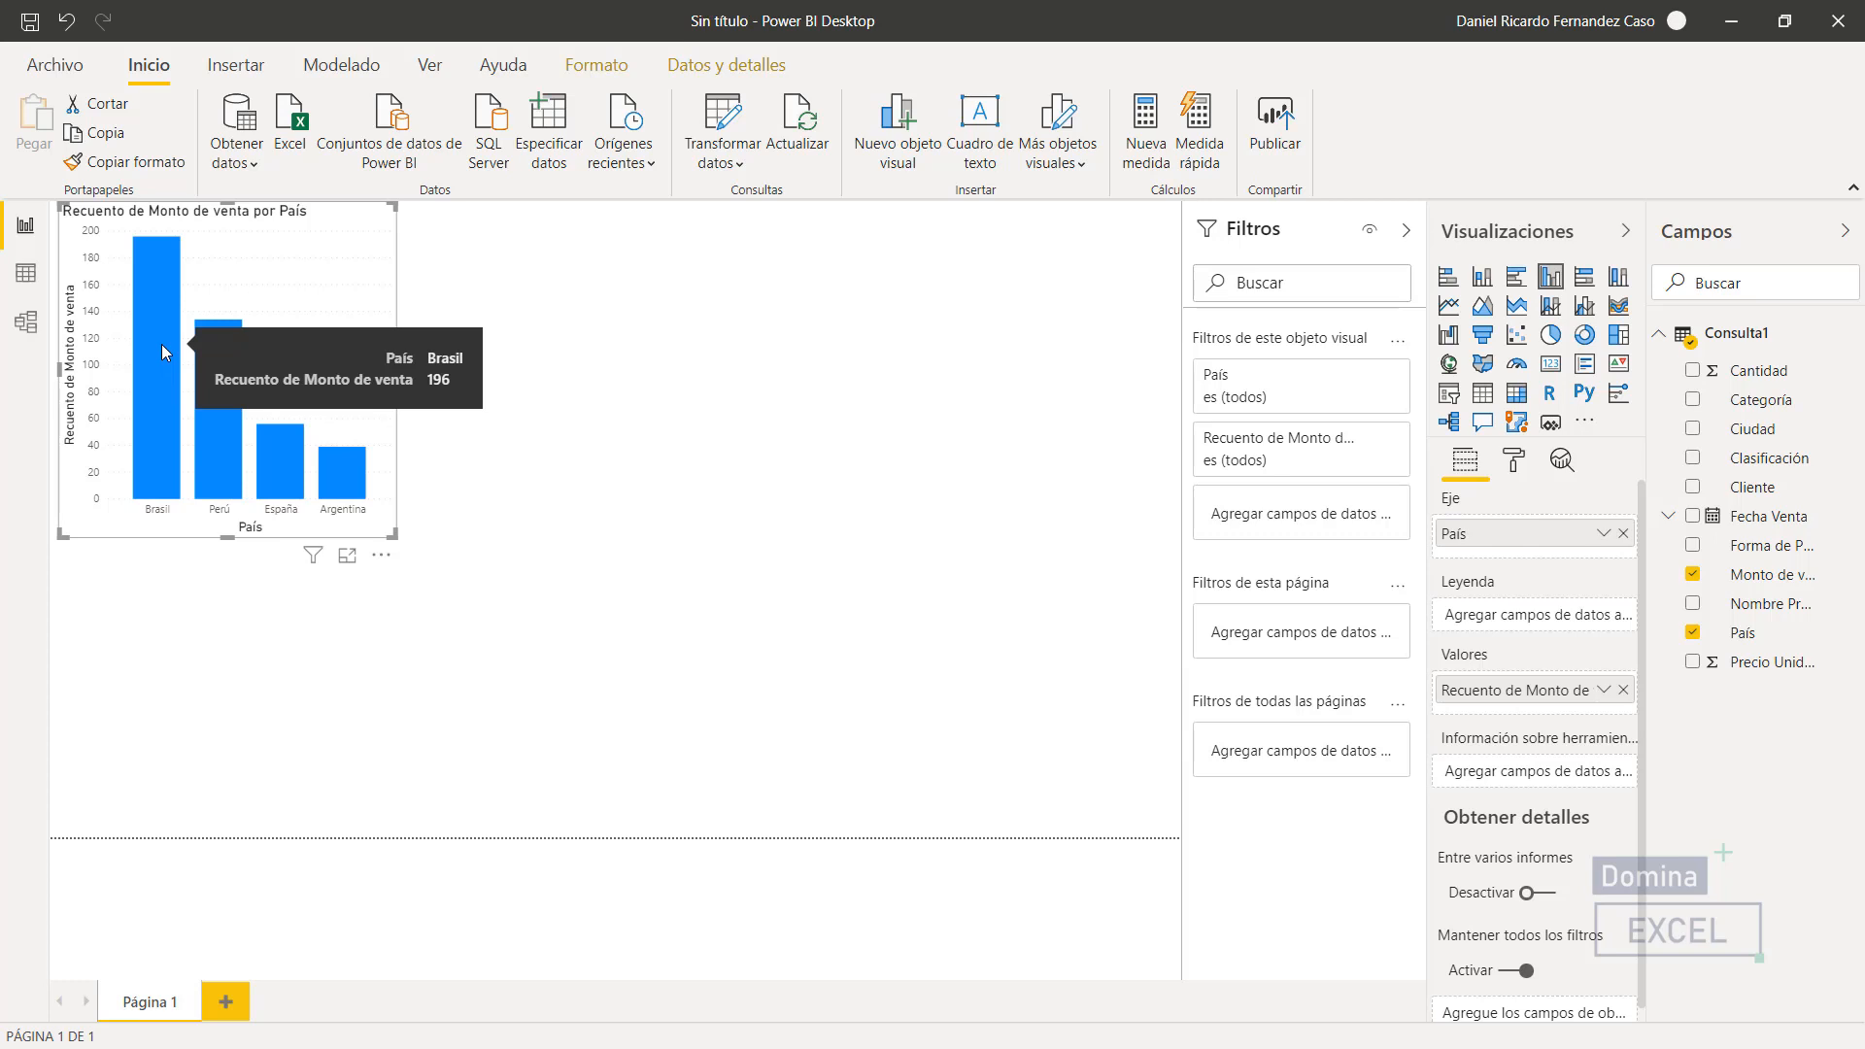
Step: Add a donut chart with Clasificación as legend and Monto de venta as values, placed beside the column chart
click(714, 357)
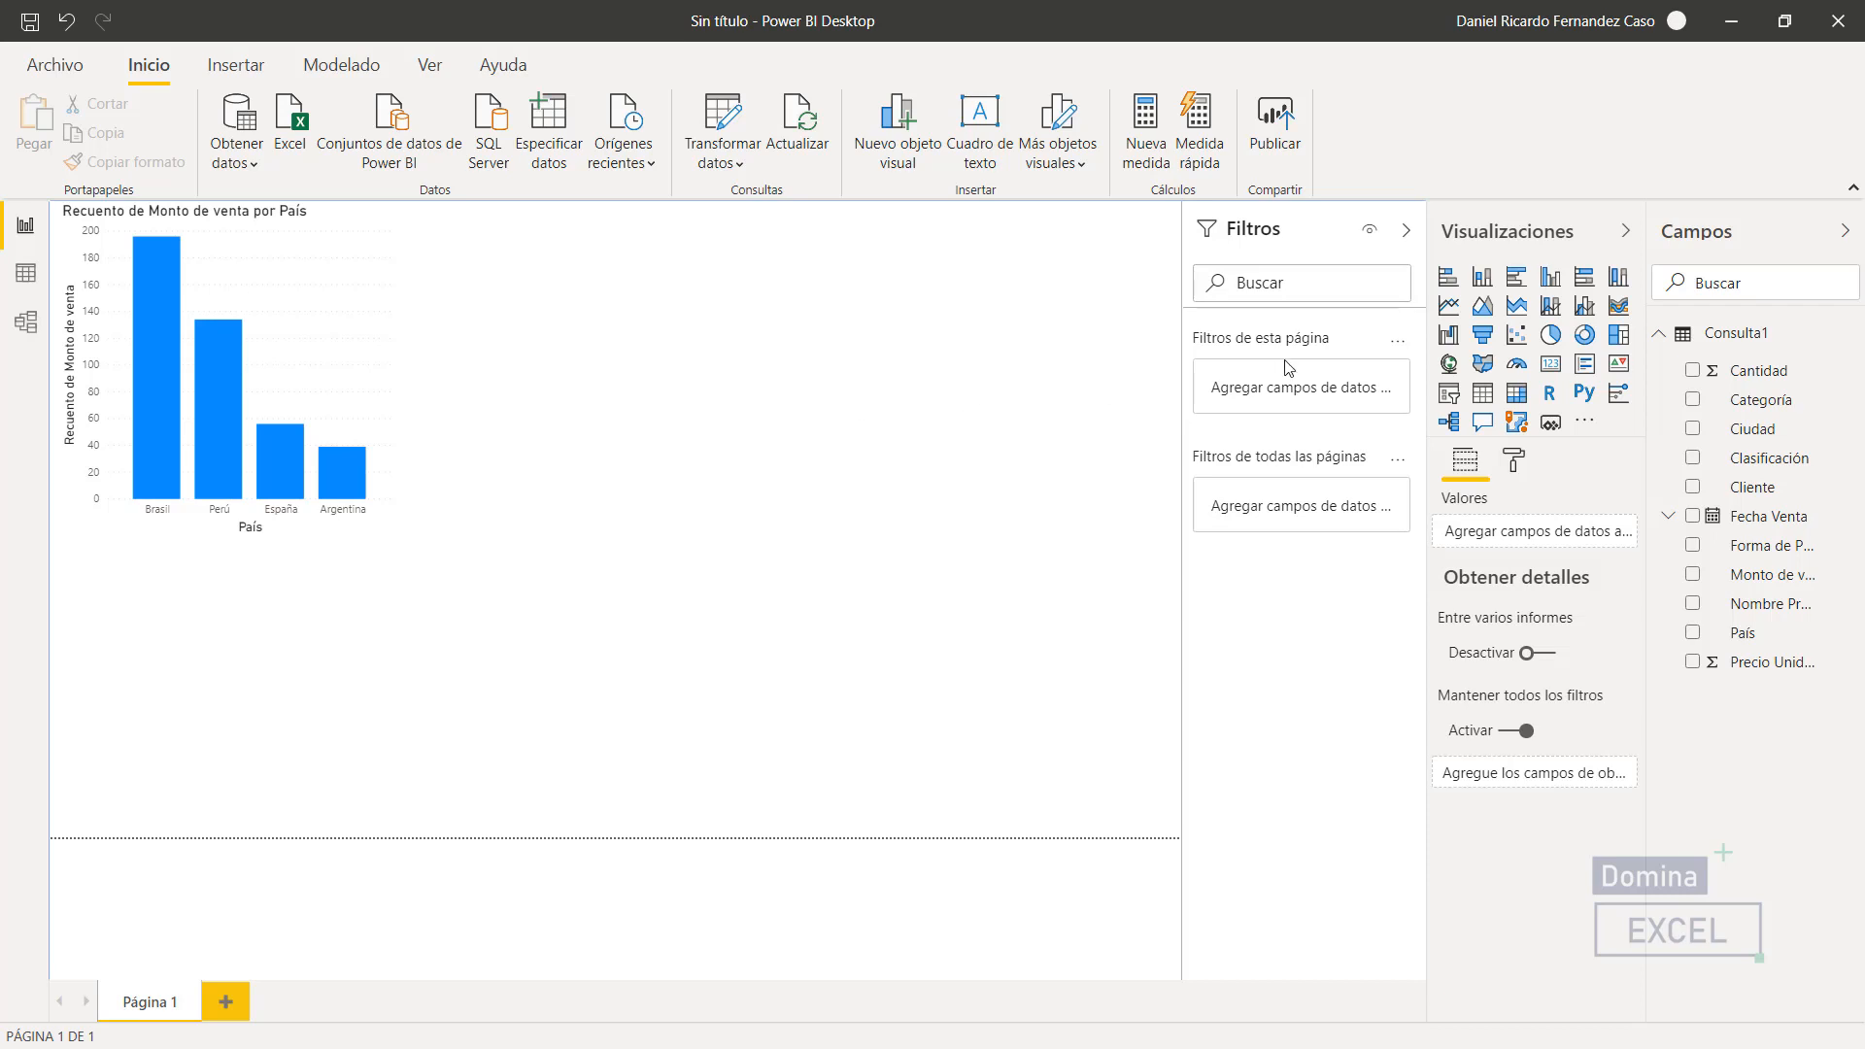
click(1584, 339)
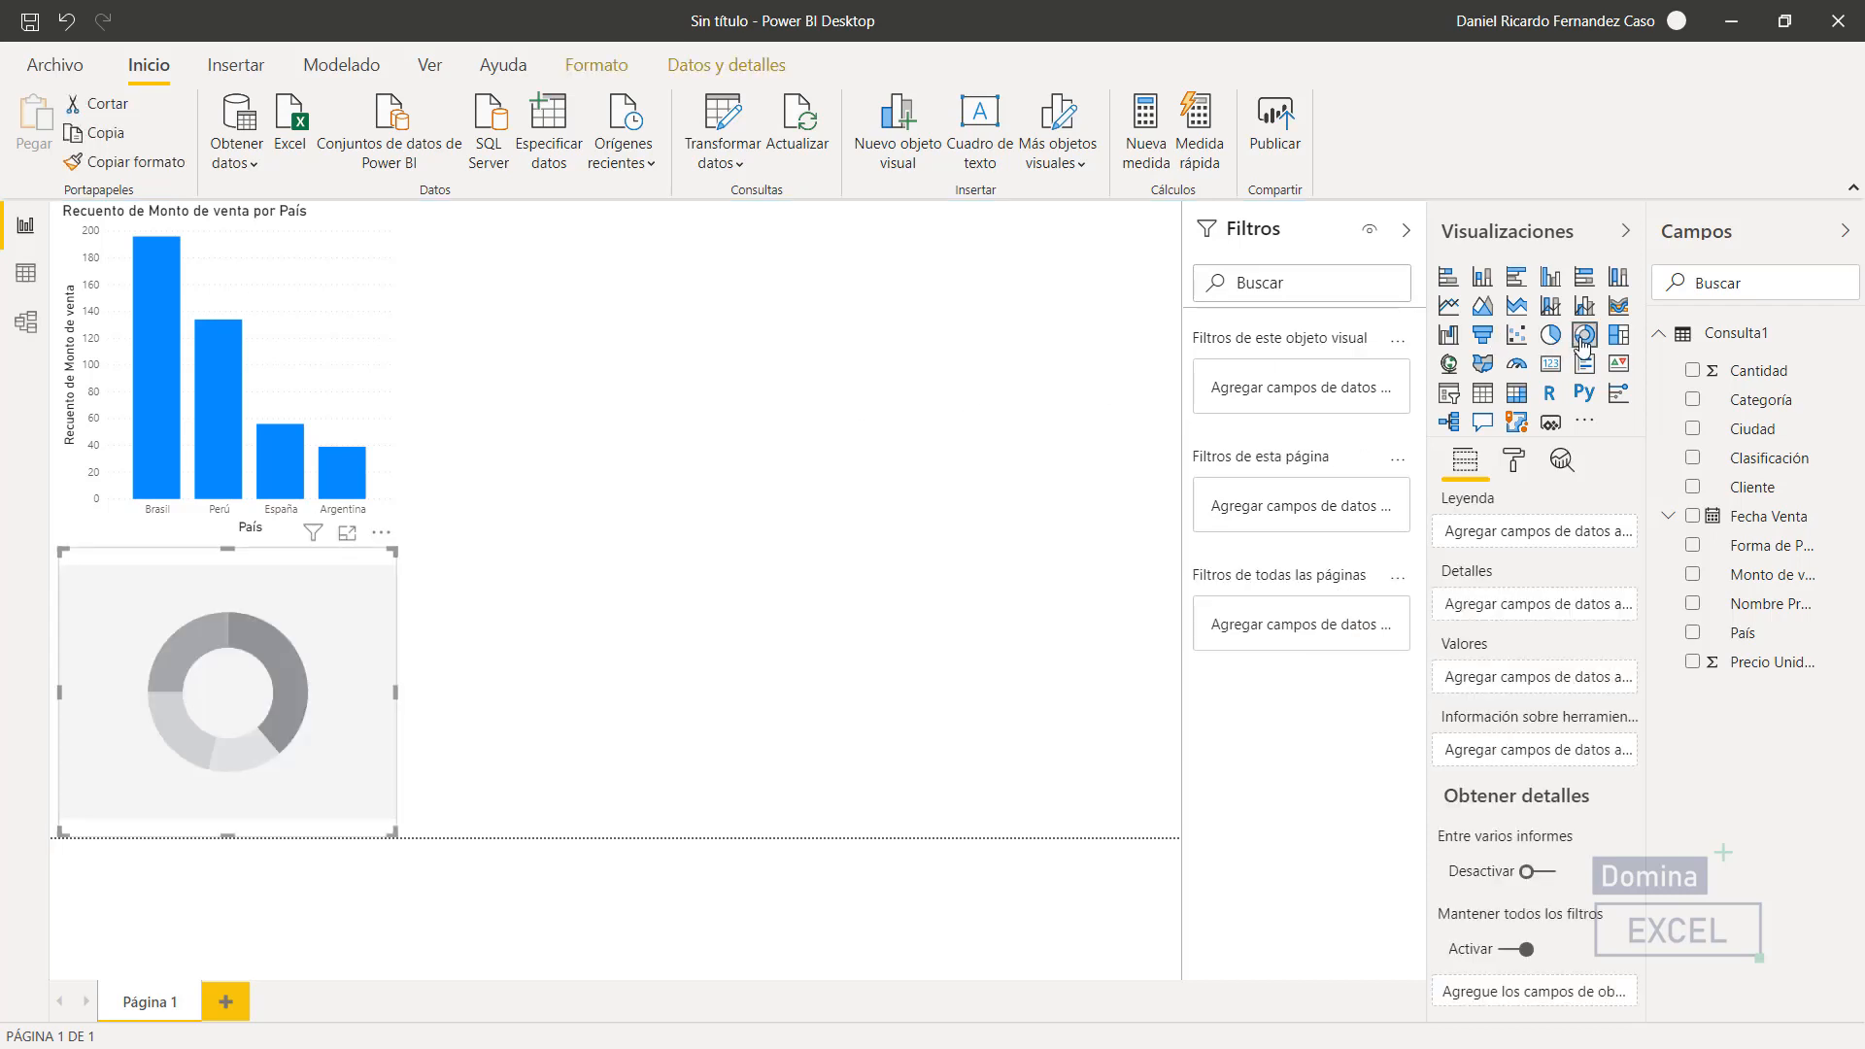
drag(379, 578, 798, 289)
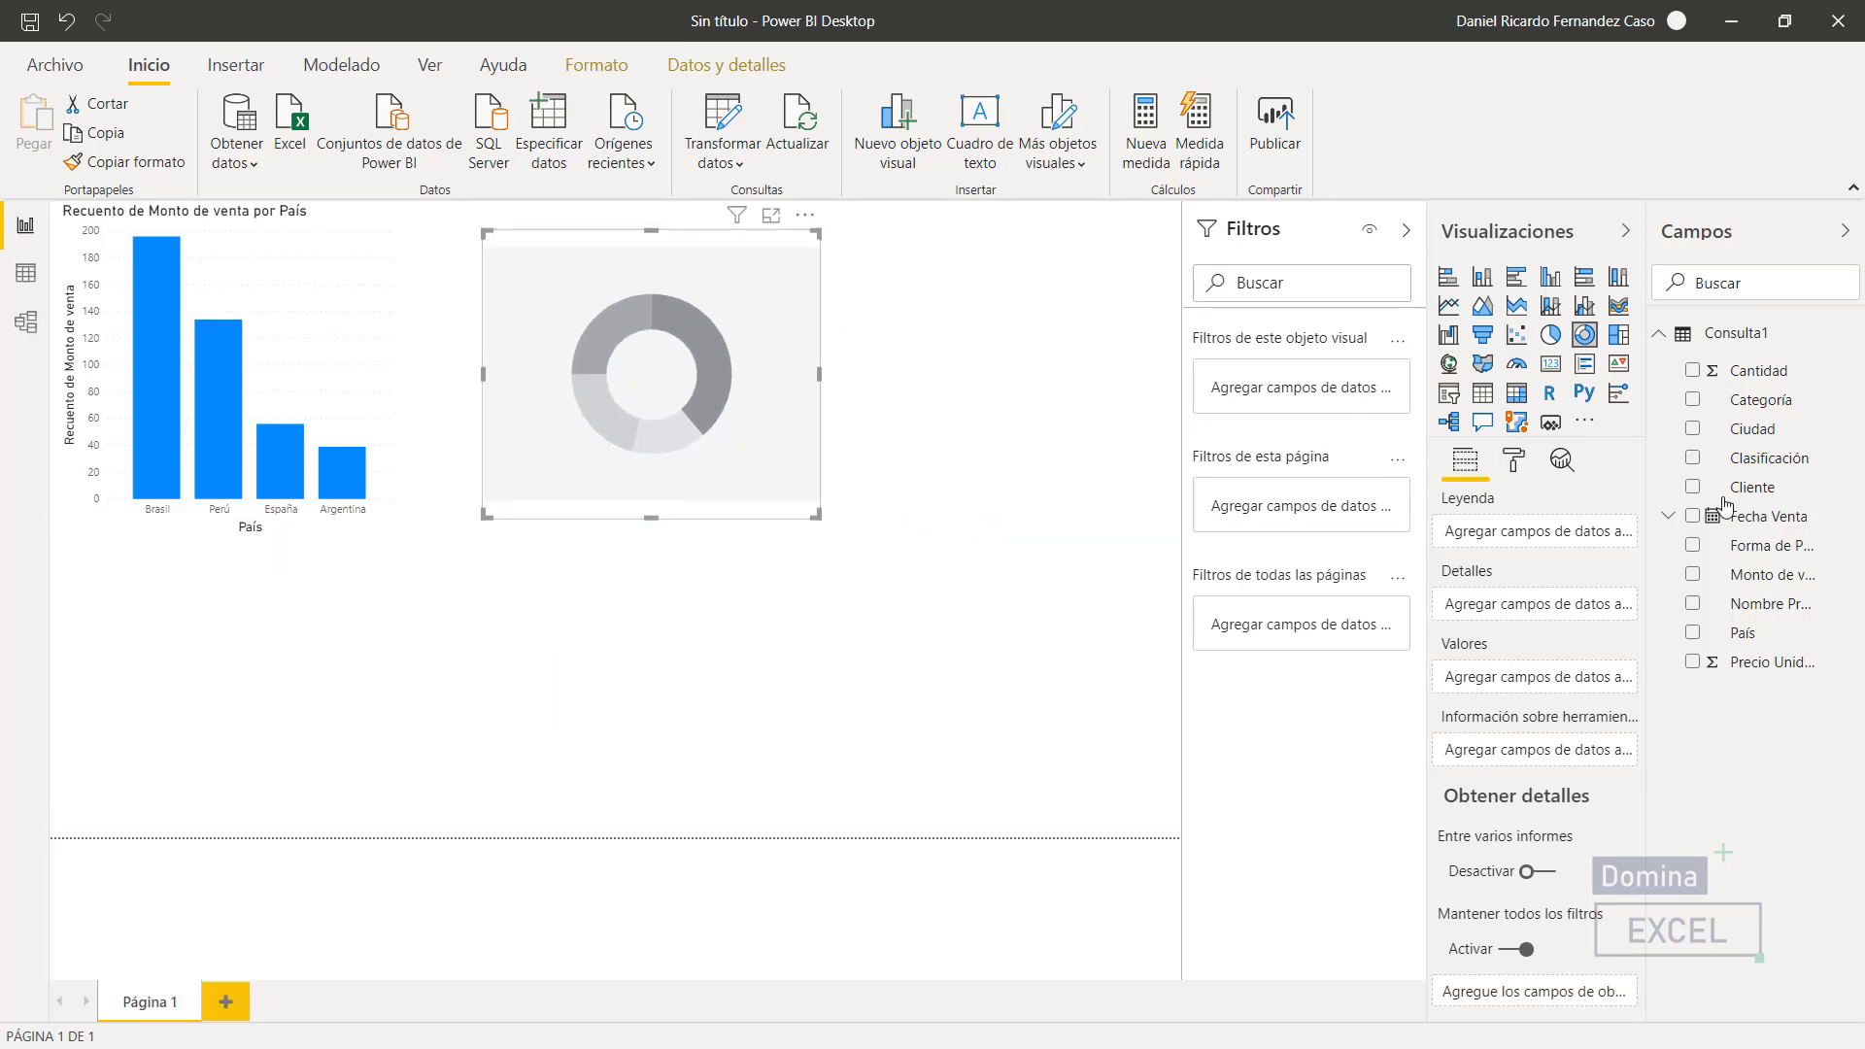
drag(1782, 466, 1543, 544)
drag(1754, 582, 1557, 700)
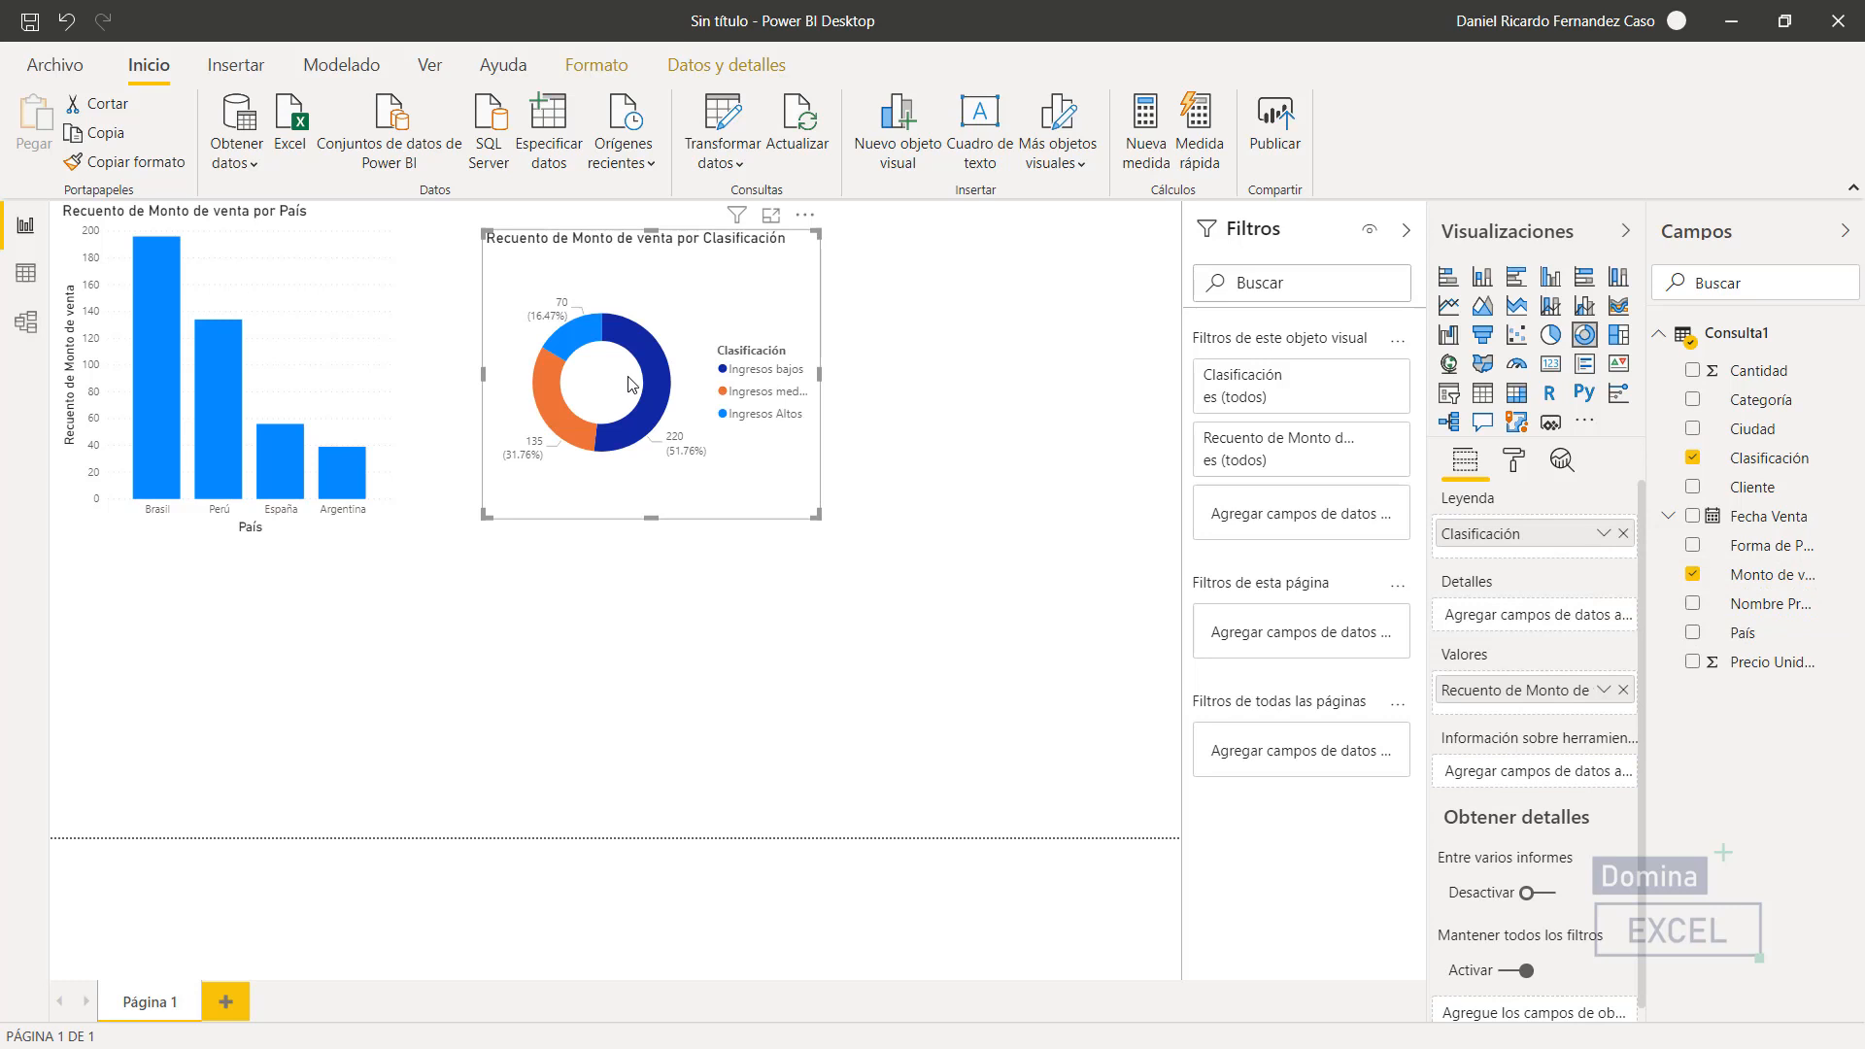
drag(755, 311, 743, 291)
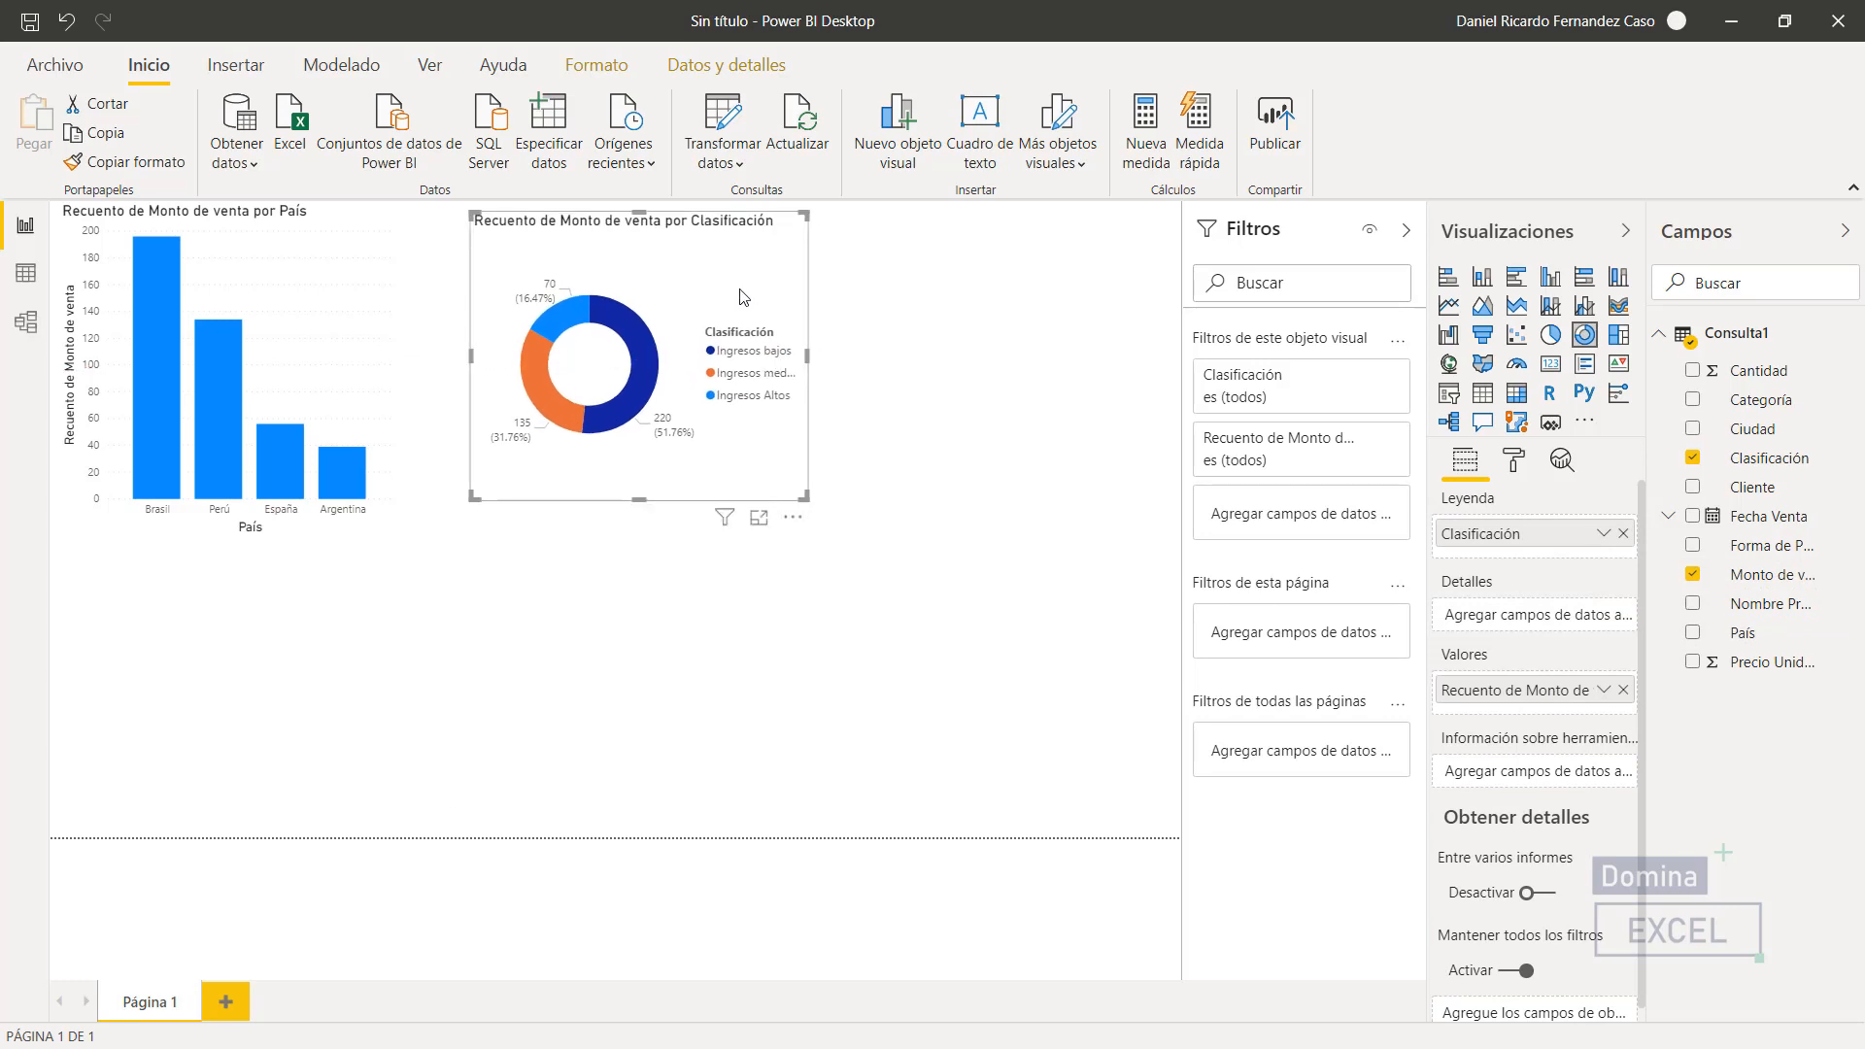
Step: Add a table visual with the Cliente and Monto de venta fields below the column chart
click(1063, 453)
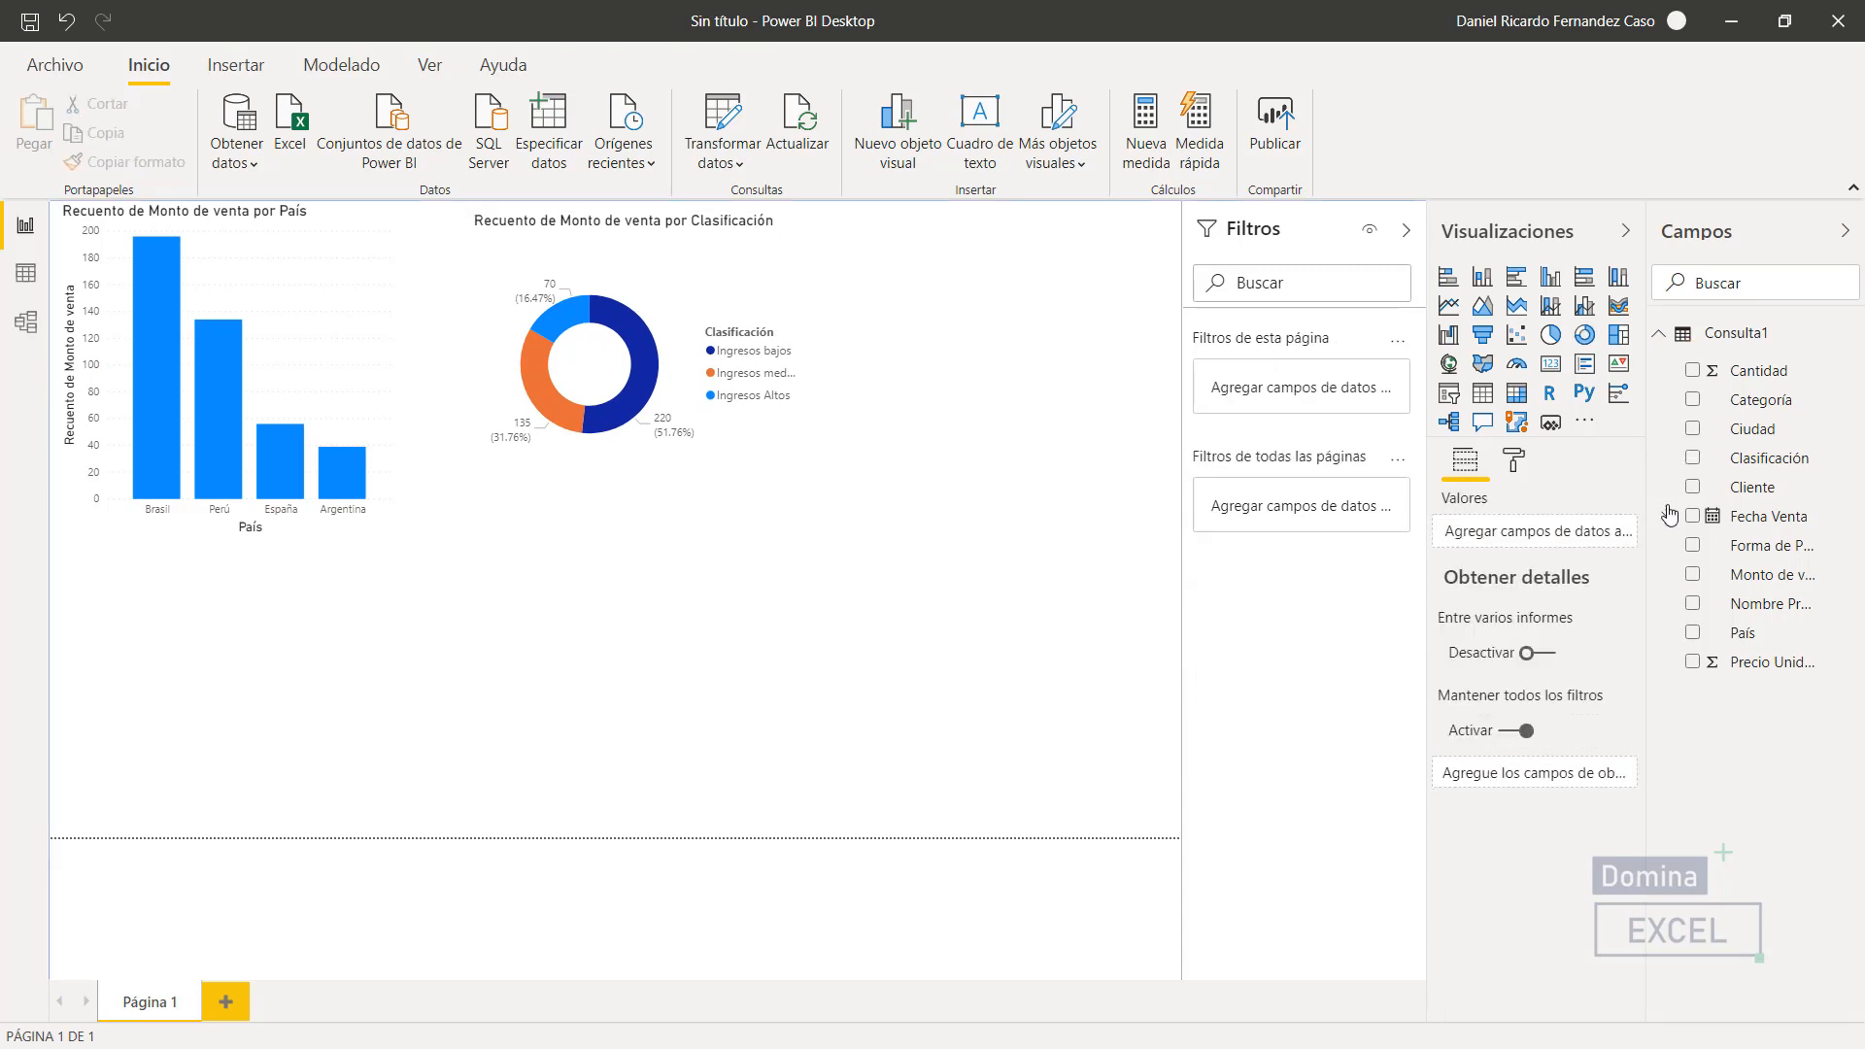
click(1693, 487)
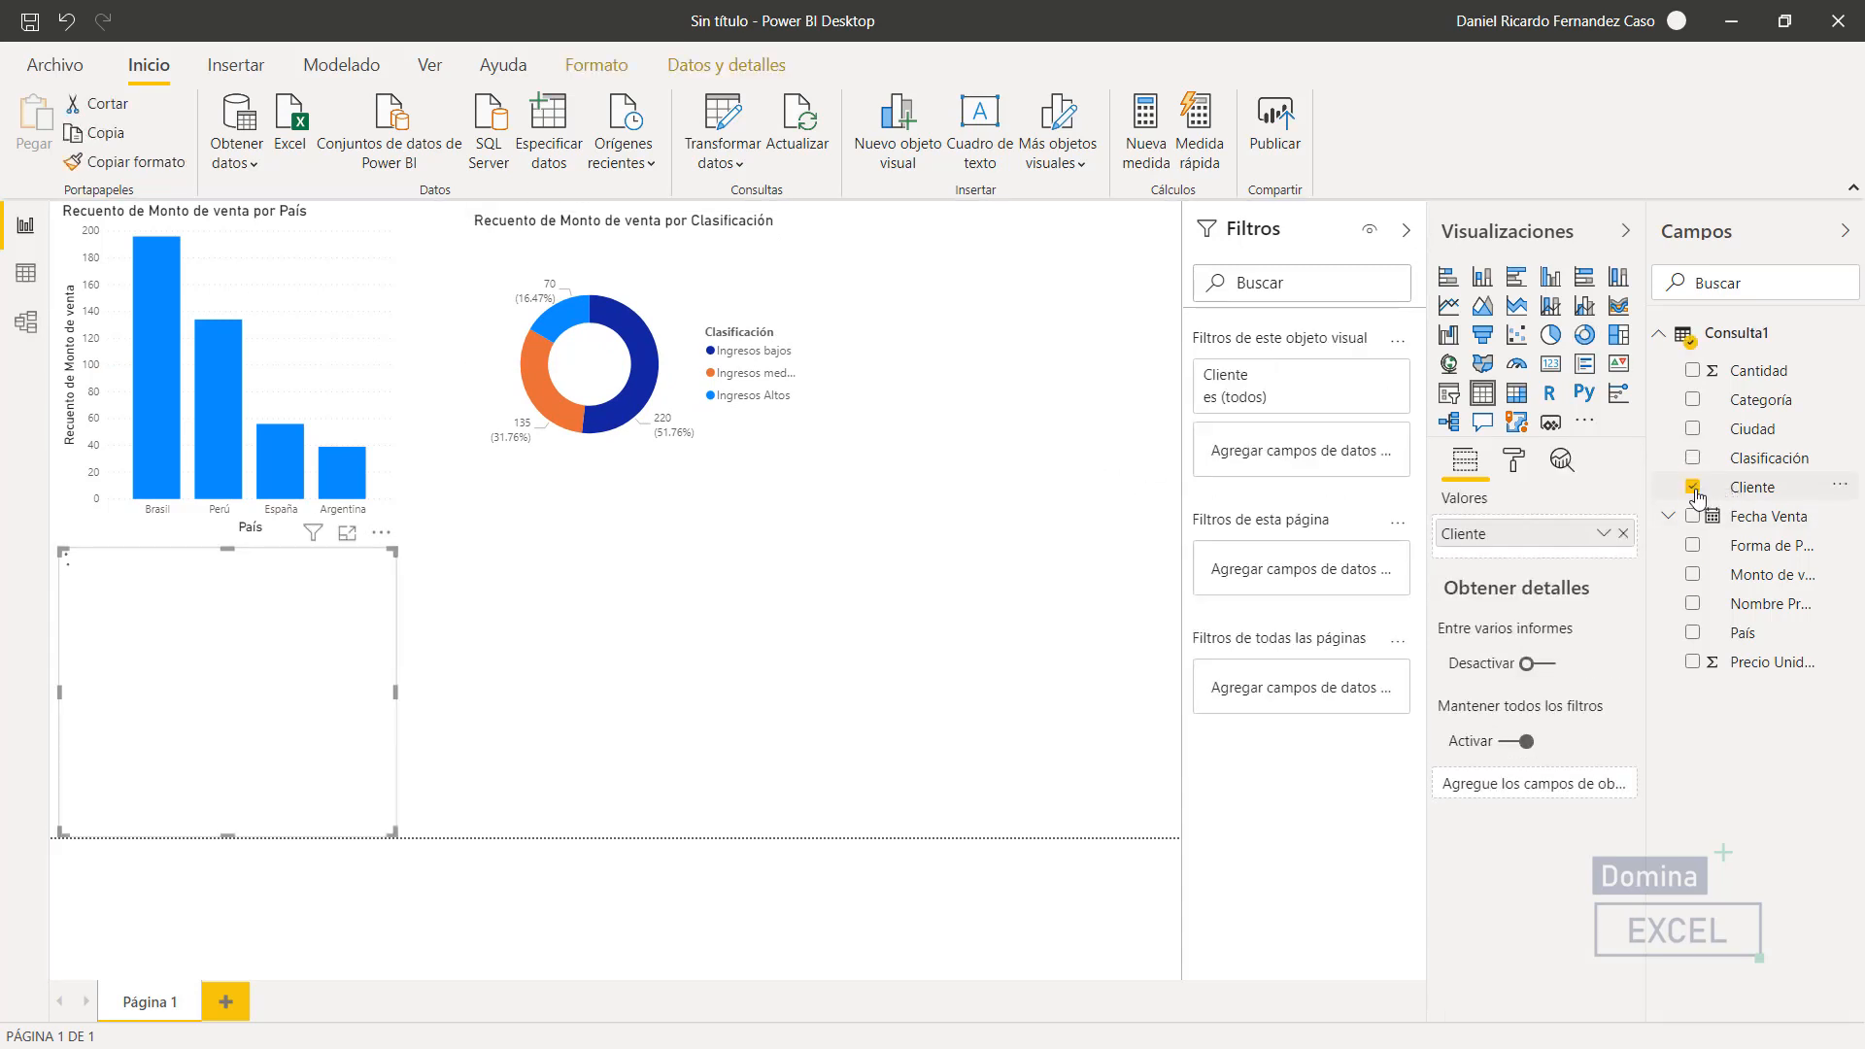
click(1694, 576)
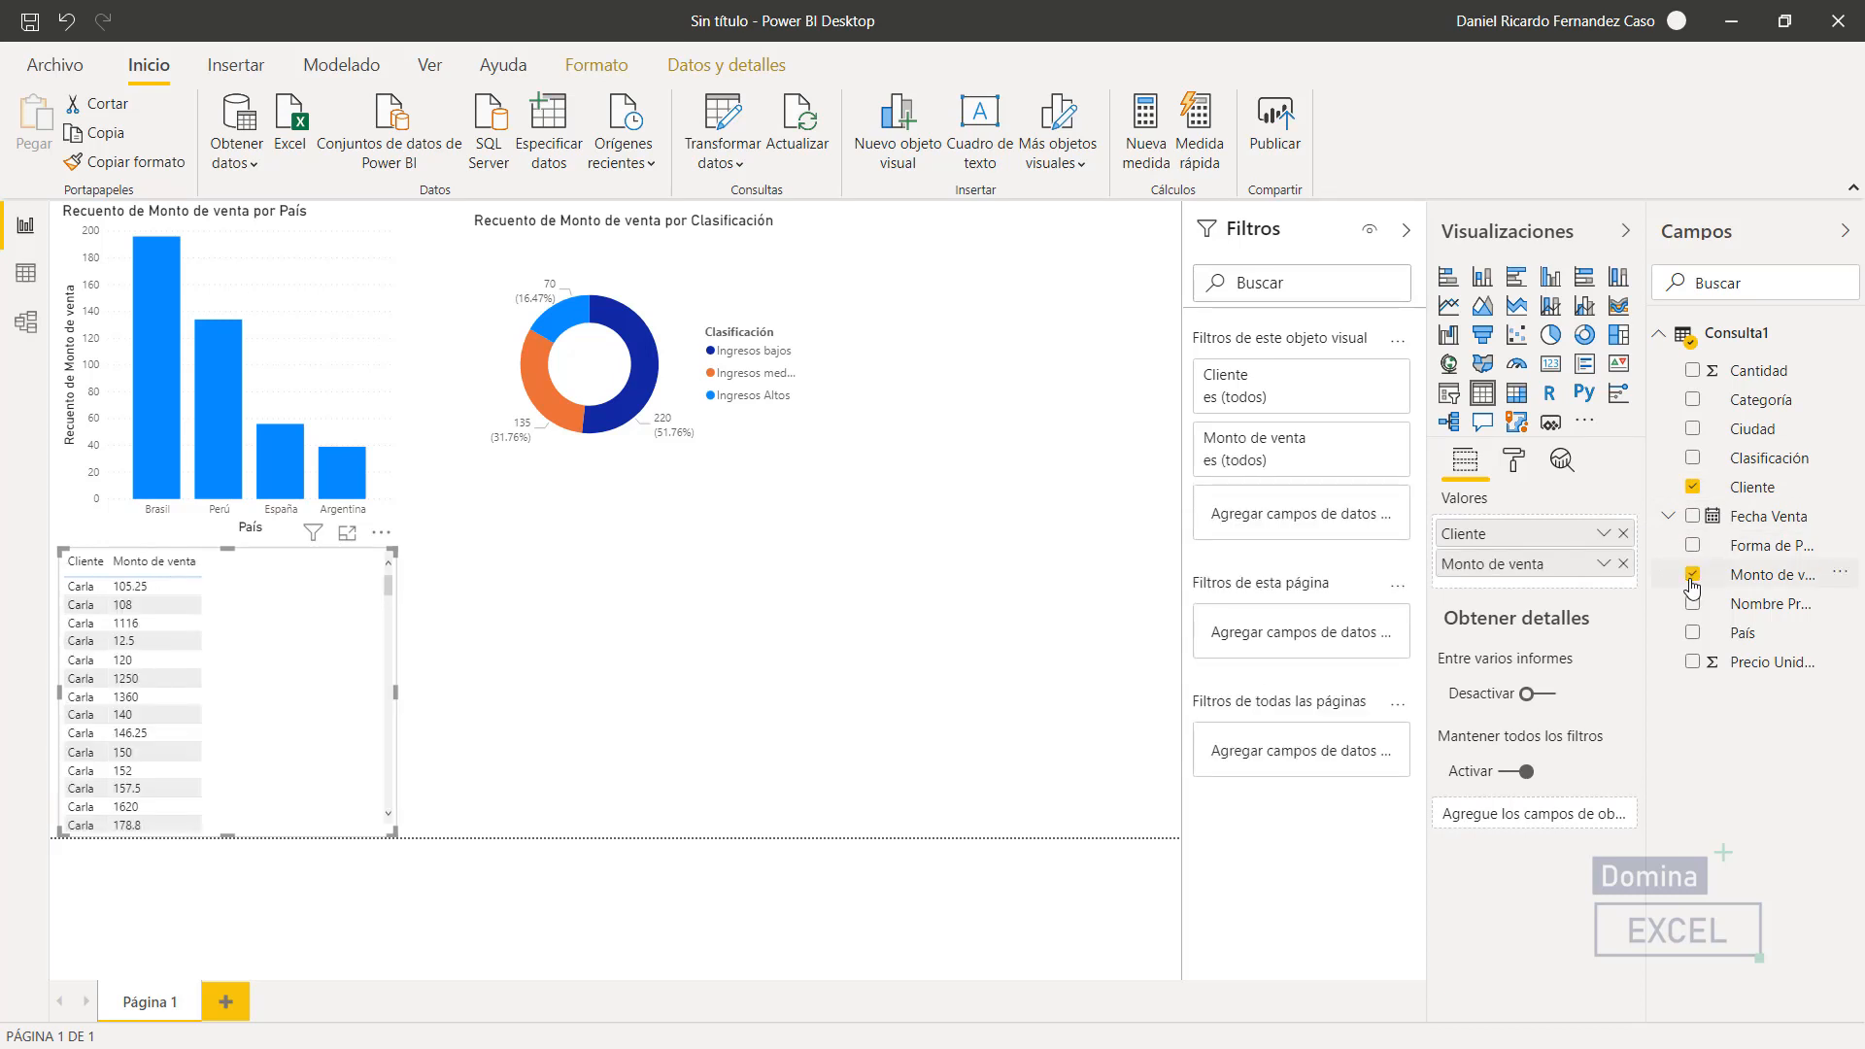
Step: Move the client table below the donut chart and convert it to a funnel chart grouped by Cliente with Monto de venta as values
drag(287, 605, 767, 586)
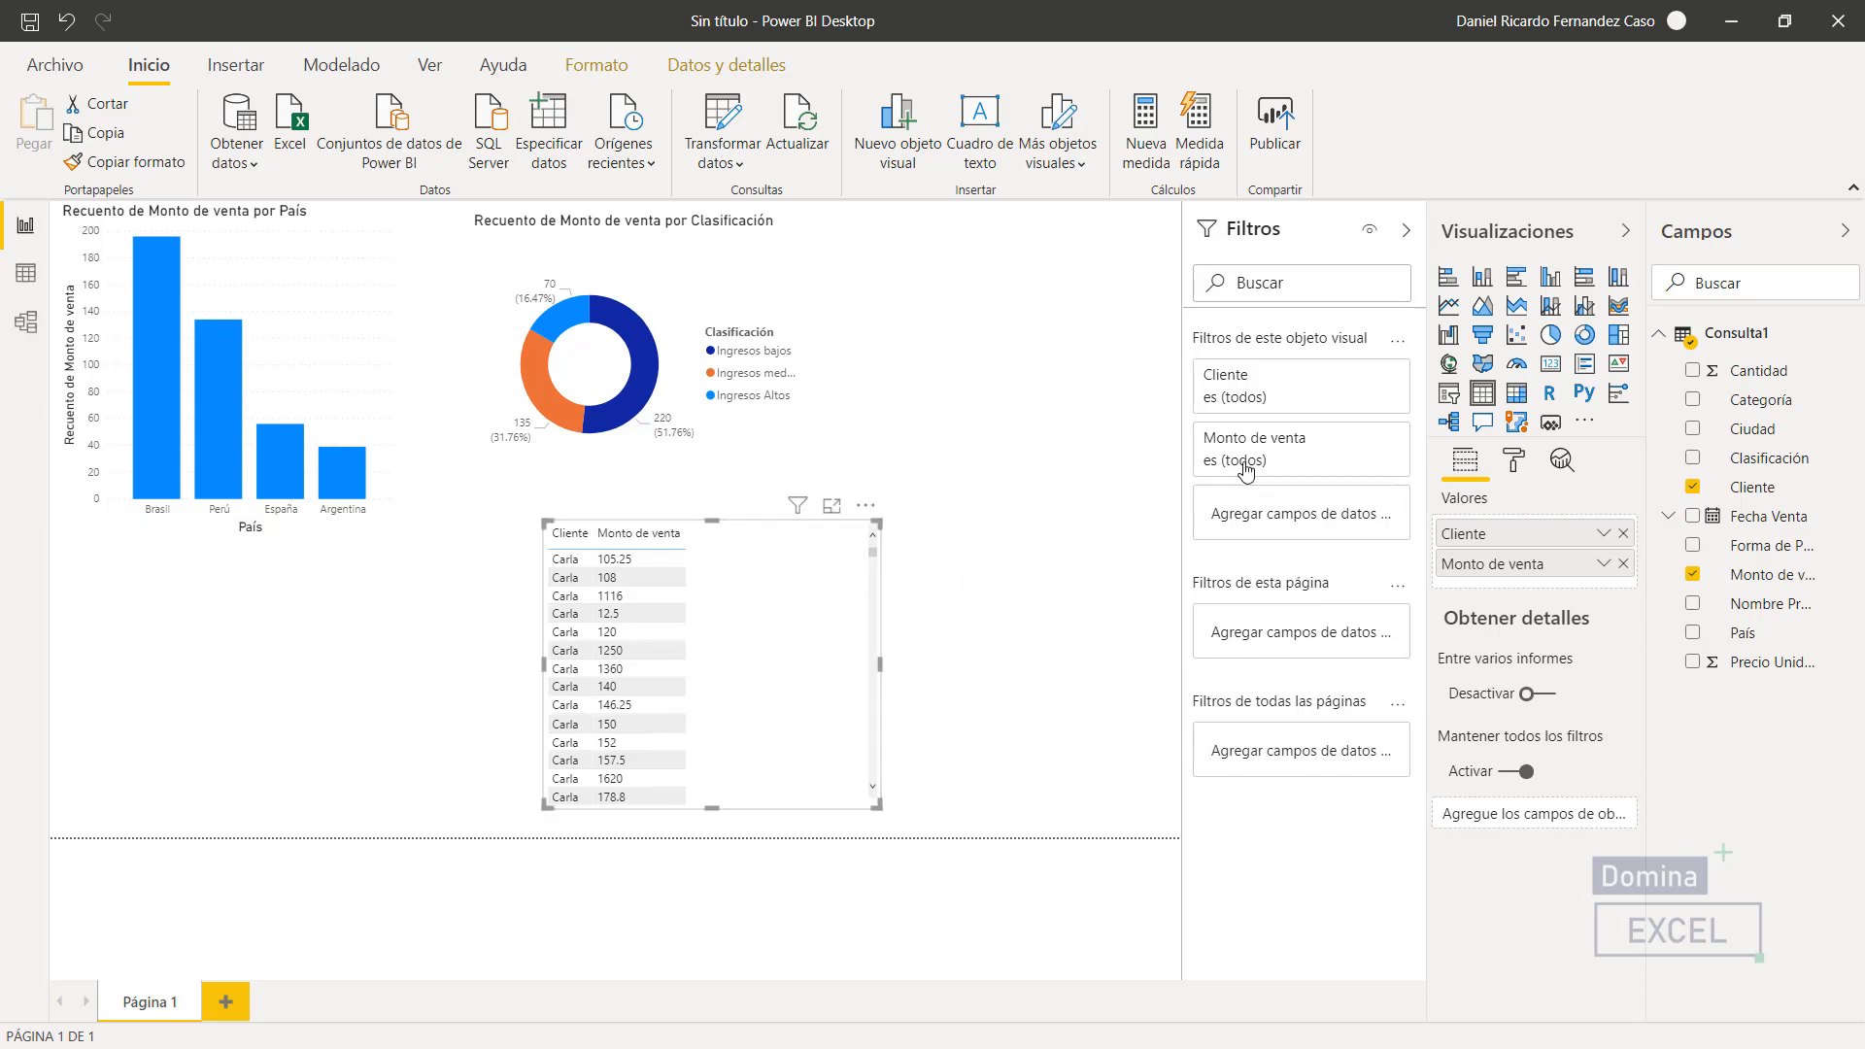
click(1482, 336)
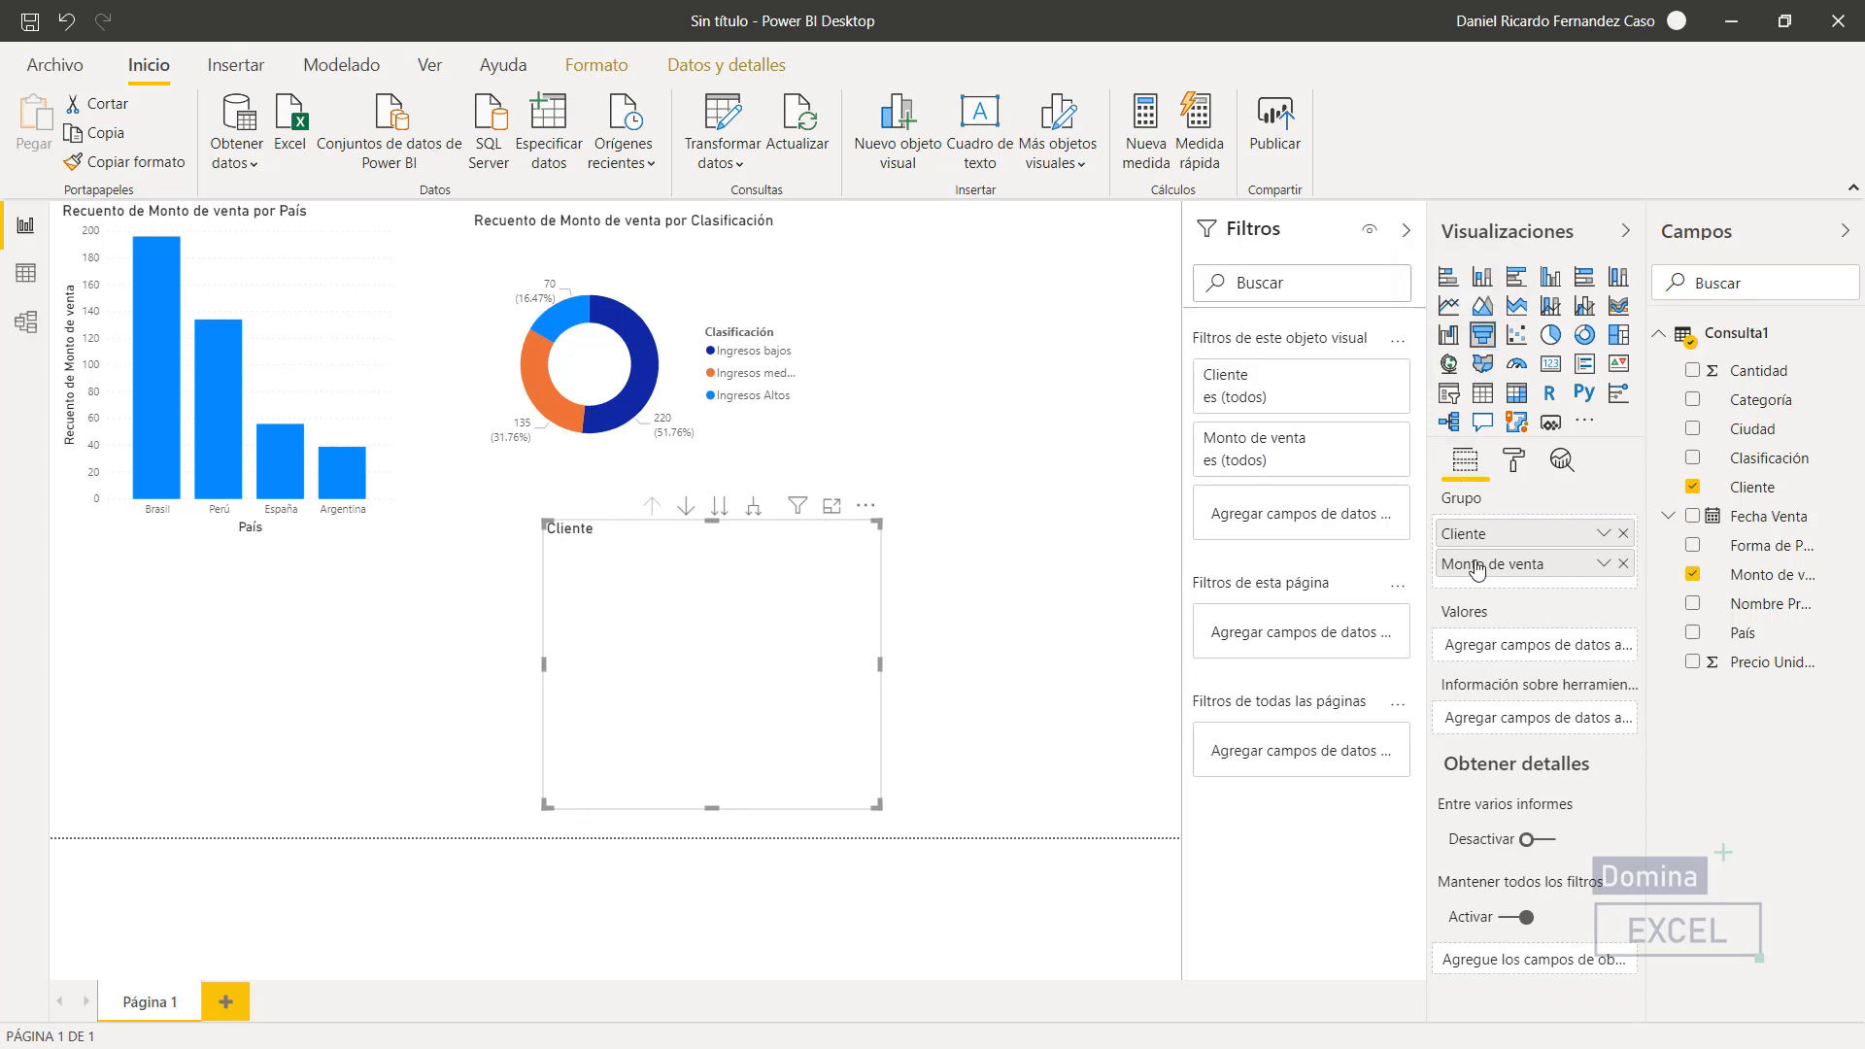
drag(1477, 567, 1475, 644)
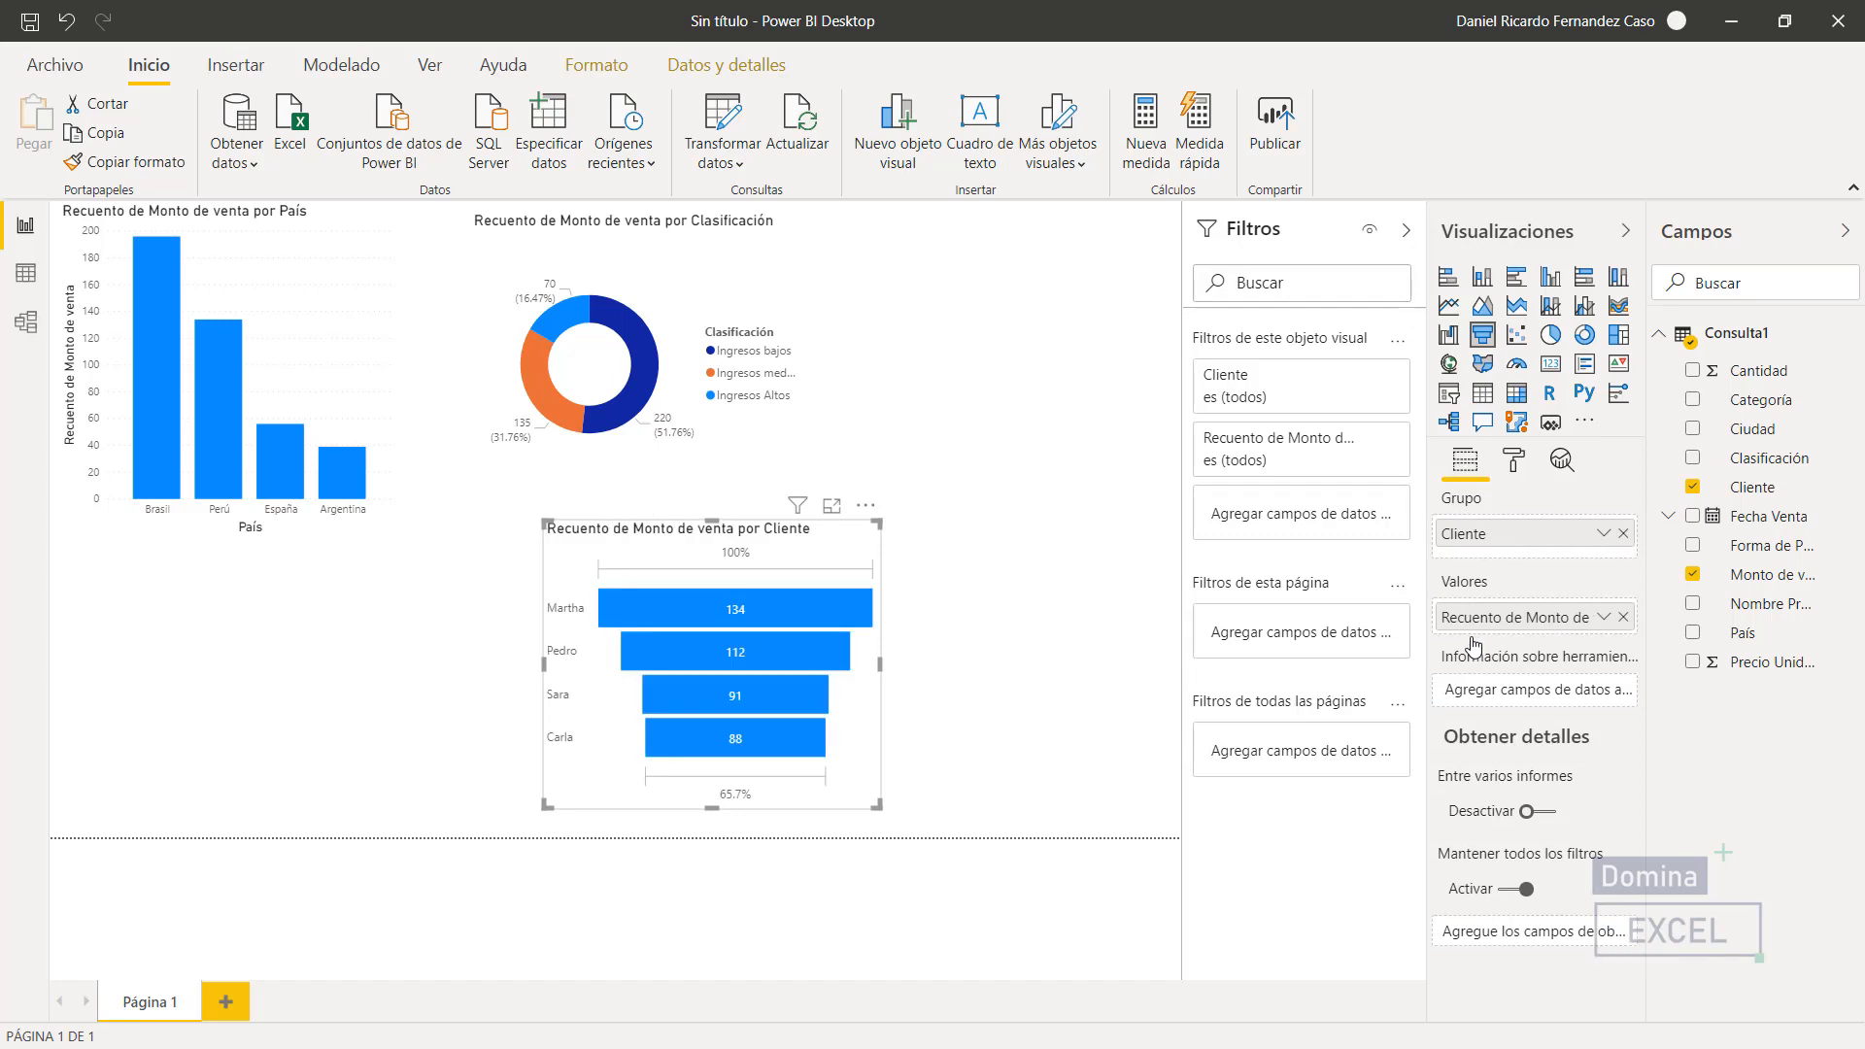
Step: Widen the funnel chart and reposition it in the lower-right corner of the report page
drag(879, 664, 981, 667)
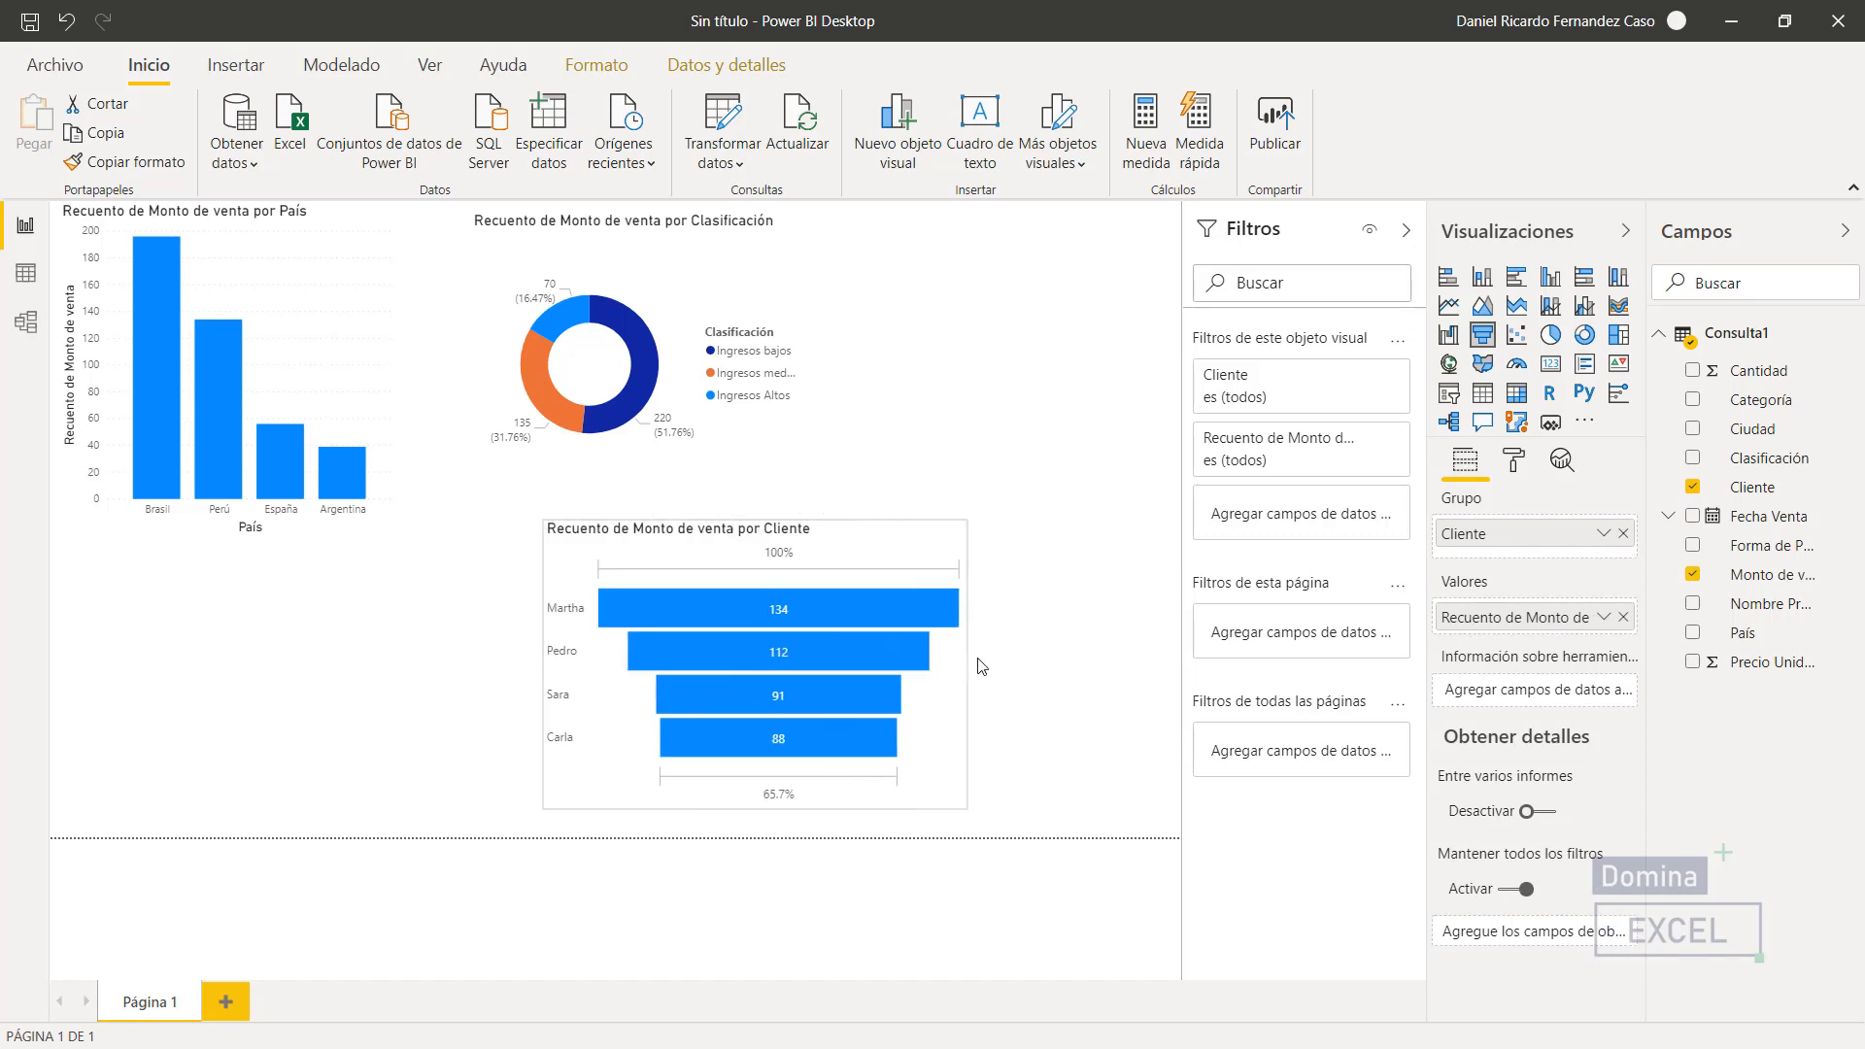
drag(862, 536, 1029, 537)
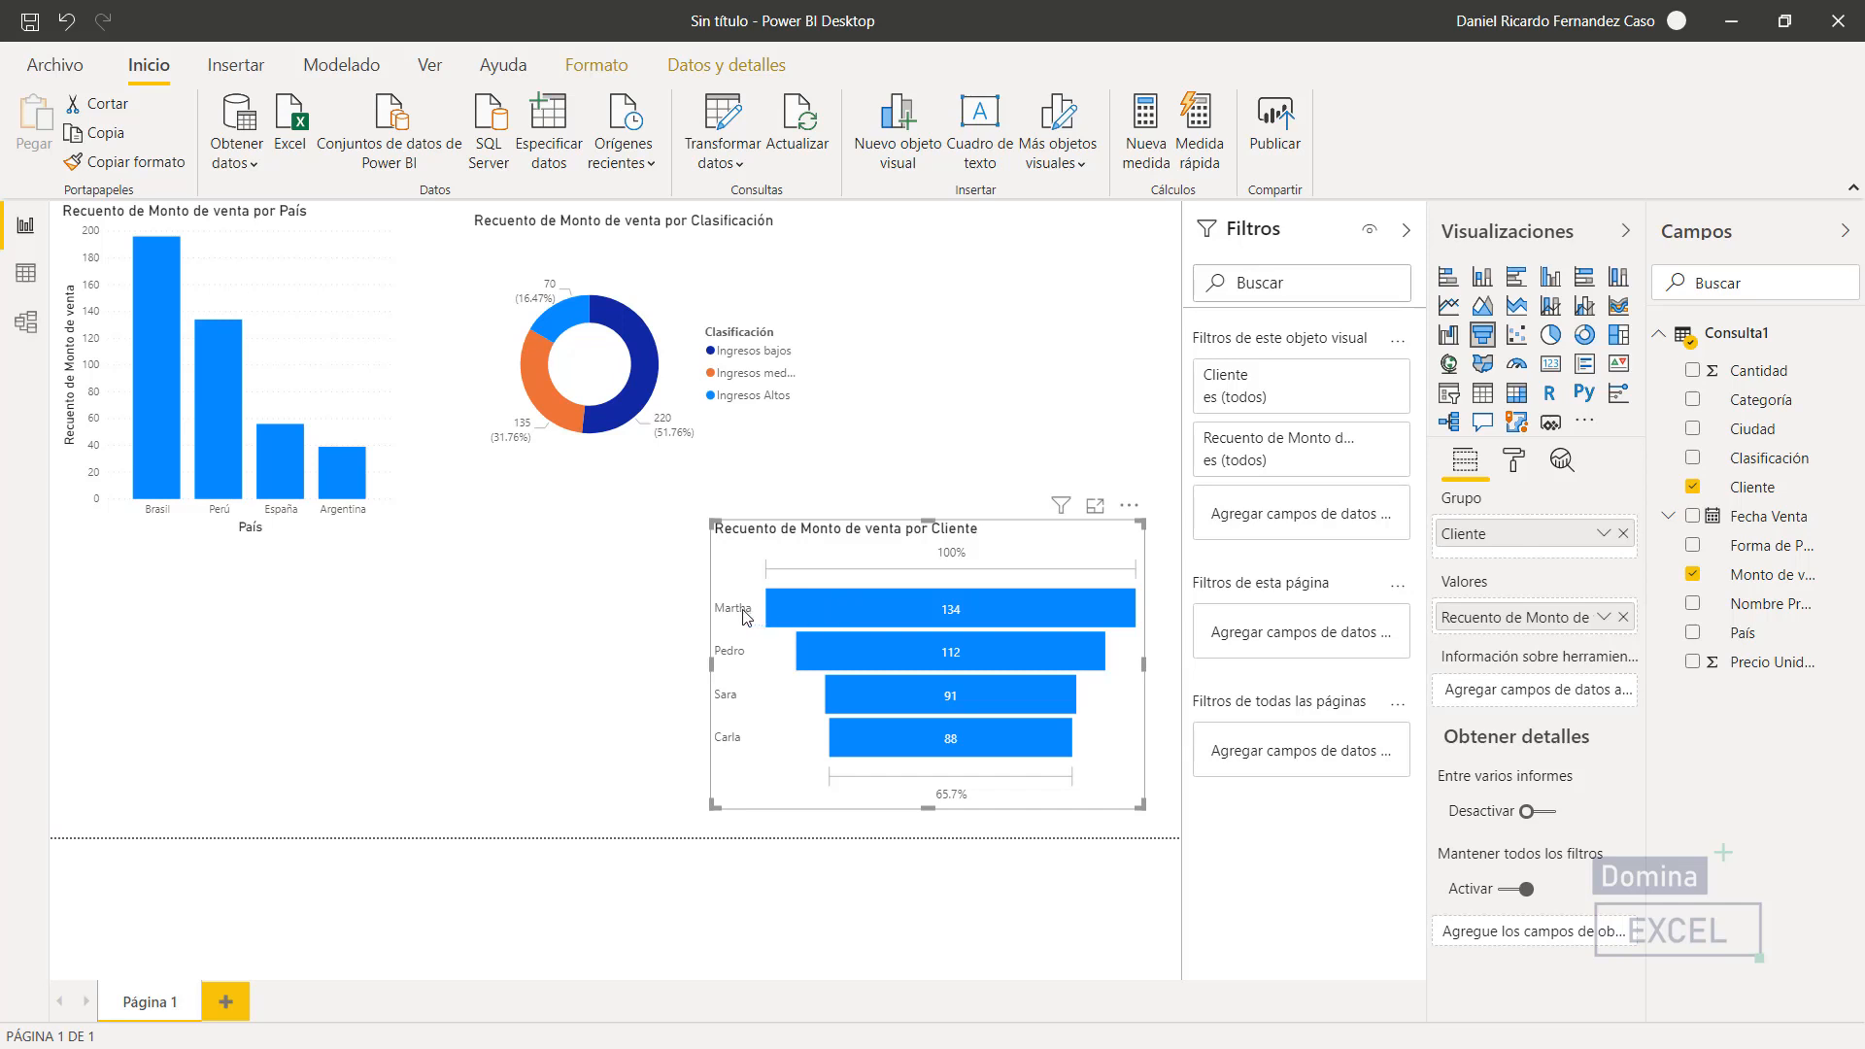
mouse_move(853, 604)
mouse_move(988, 751)
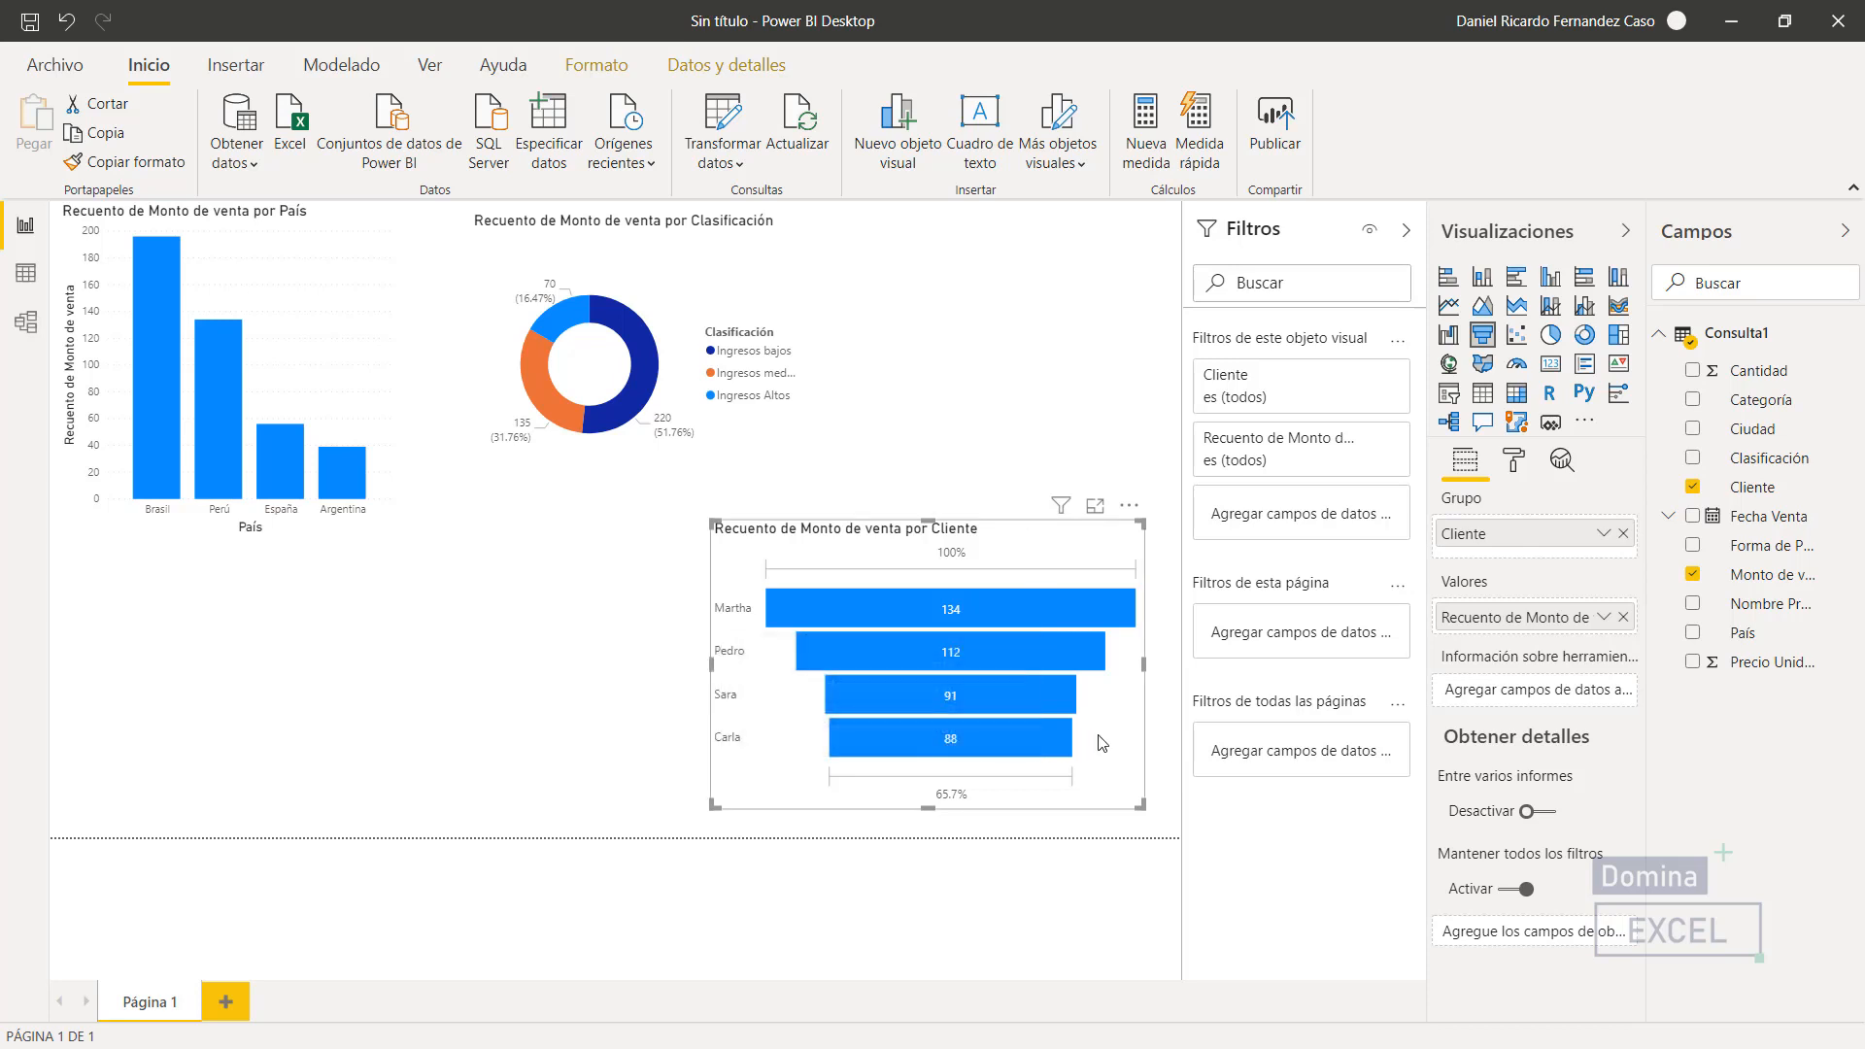